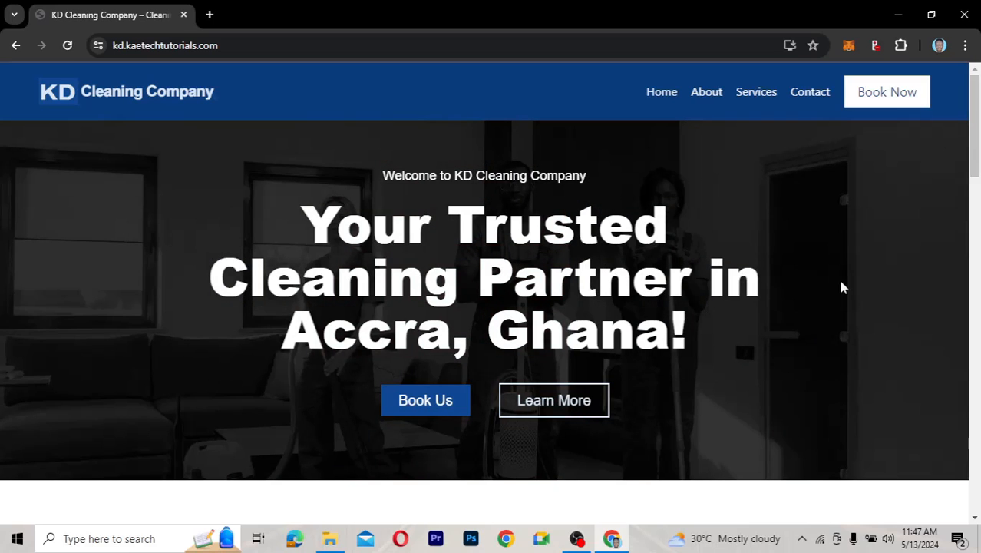
Open the Booking page via Book Now and scroll through the booking form and summary
{"action": "left_click_drag", "start_coordinate": [977, 172], "coordinate": [977, 86]}
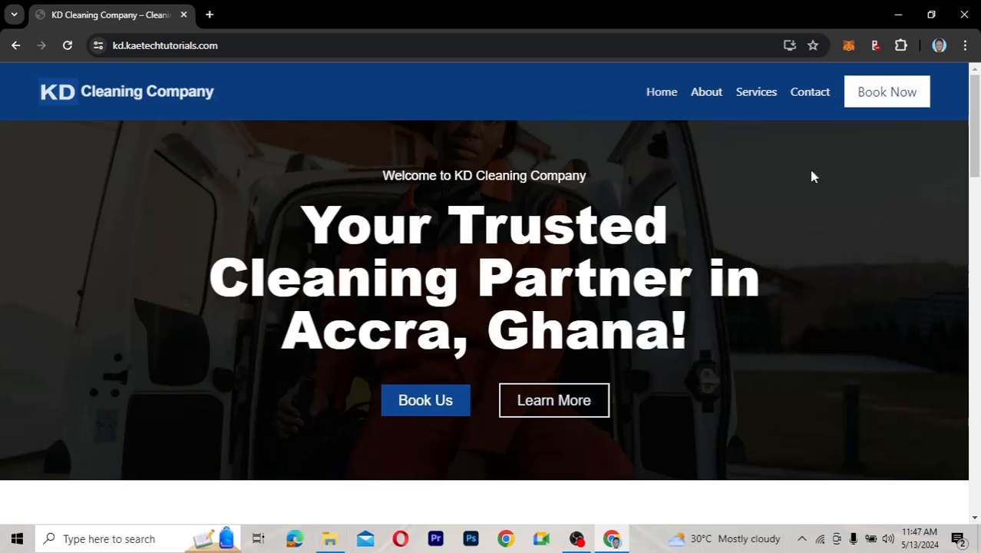
{"action": "left_click", "coordinate": [886, 94]}
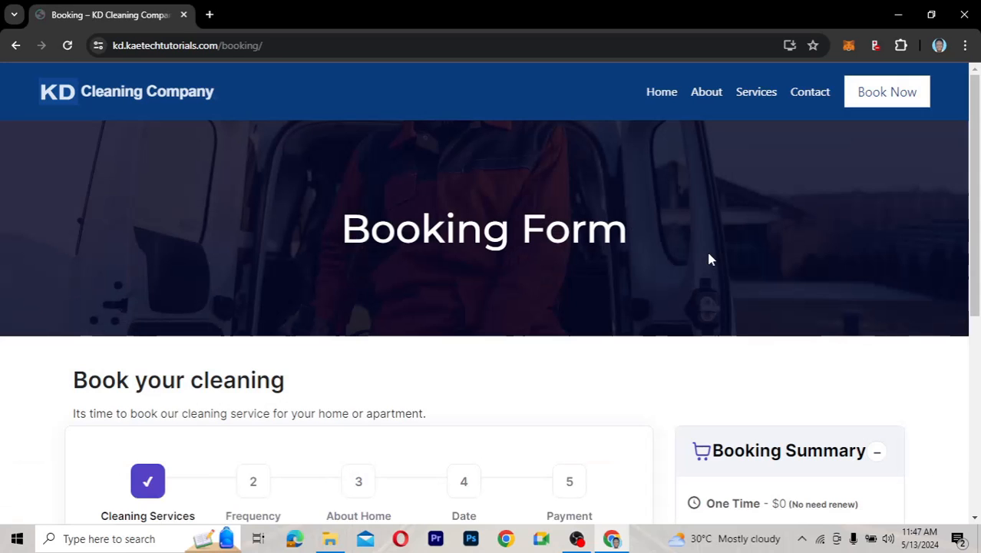
{"action": "scroll", "coordinate": [975, 230], "scroll_direction": "down", "scroll_amount": 2}
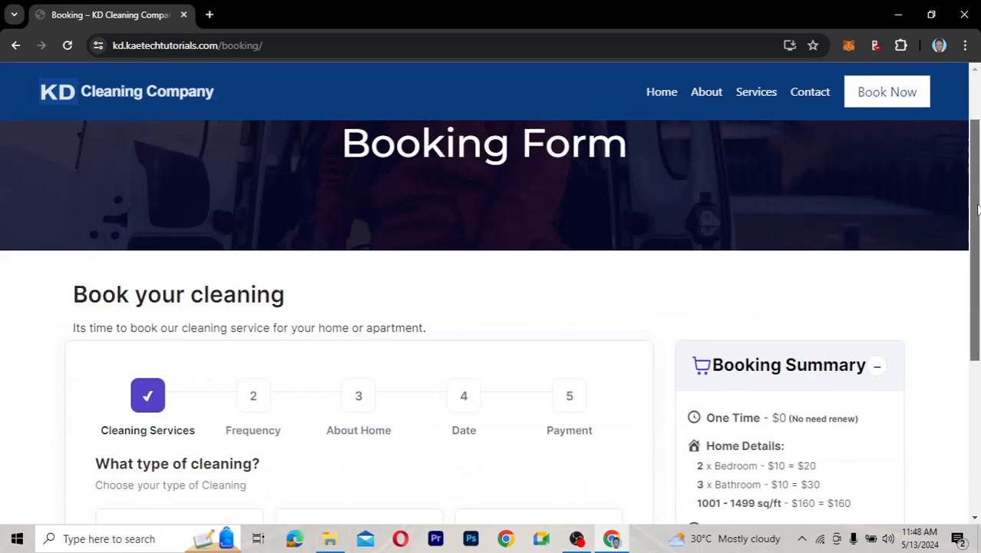
{"action": "scroll", "coordinate": [975, 335], "scroll_direction": "down", "scroll_amount": 1}
{"action": "scroll", "coordinate": [976, 230], "scroll_direction": "up", "scroll_amount": 3}
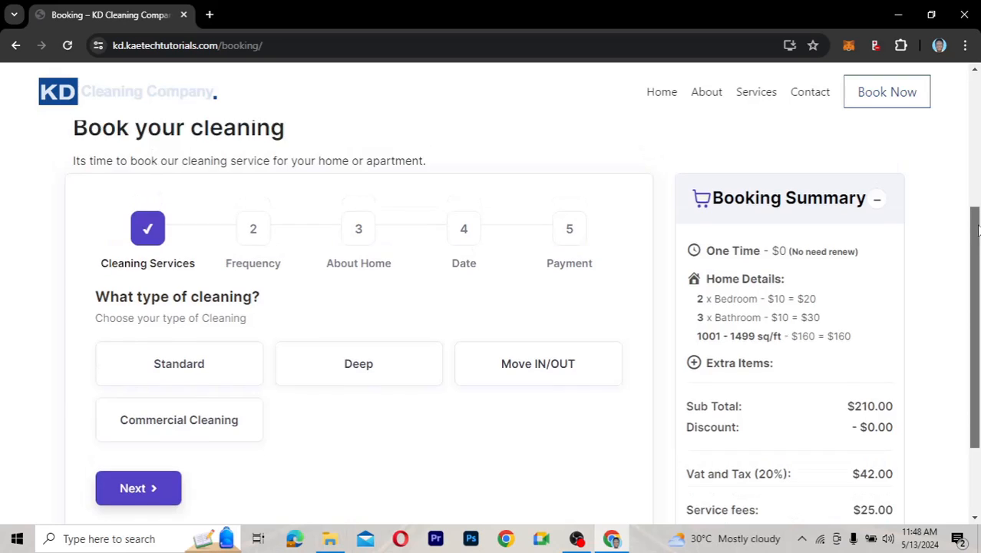
{"action": "scroll", "coordinate": [978, 138], "scroll_direction": "up", "scroll_amount": 1}
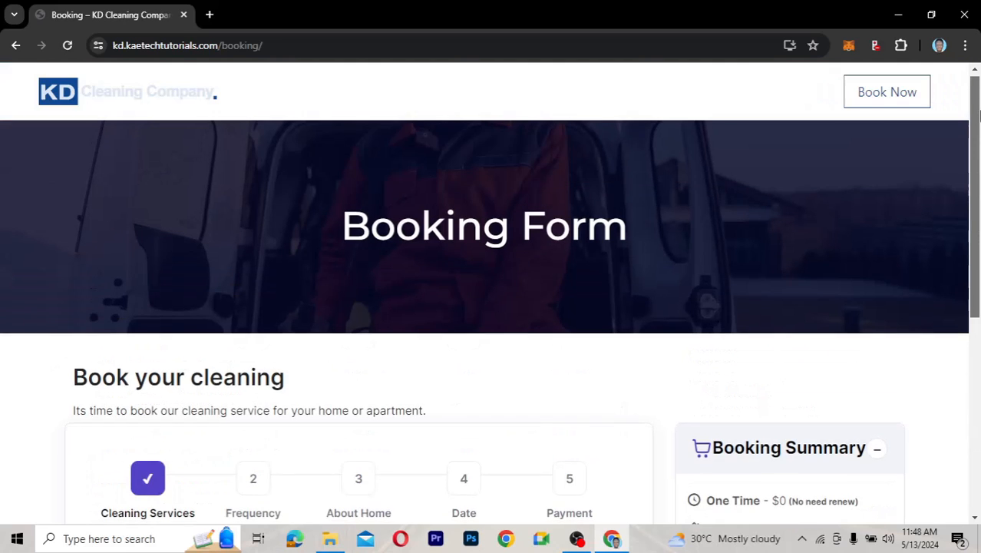
{"action": "scroll", "coordinate": [978, 162], "scroll_direction": "down", "scroll_amount": 2}
Select Deep as the cleaning type, bringing the subtotal to $310.00
{"action": "left_click_drag", "start_coordinate": [979, 185], "coordinate": [978, 247]}
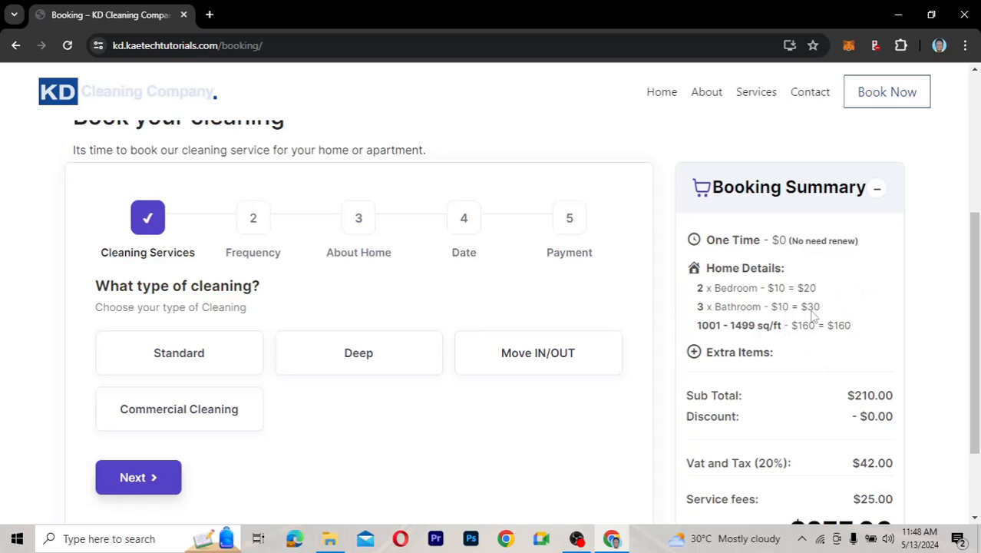
{"action": "left_click_drag", "start_coordinate": [977, 366], "coordinate": [848, 436]}
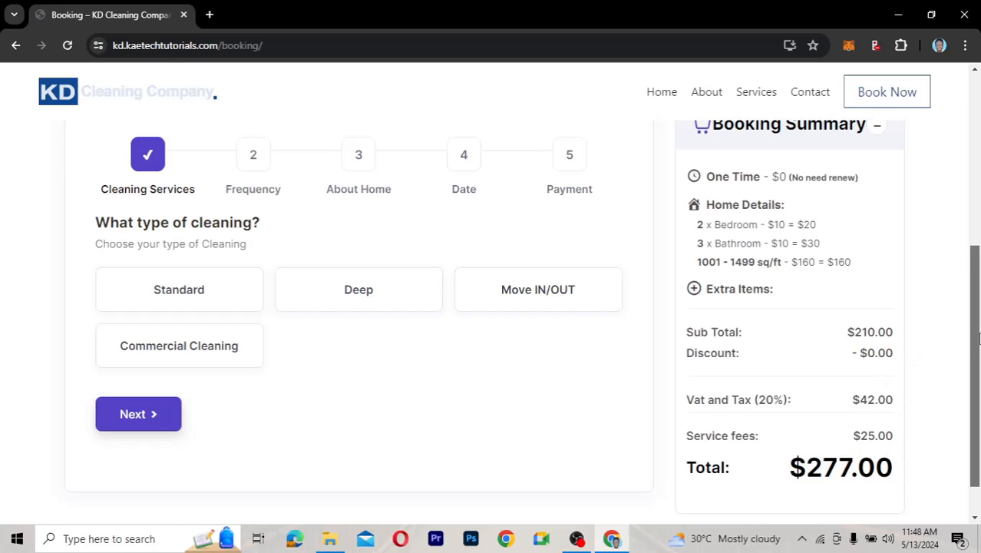
{"action": "left_click_drag", "start_coordinate": [977, 338], "coordinate": [975, 298]}
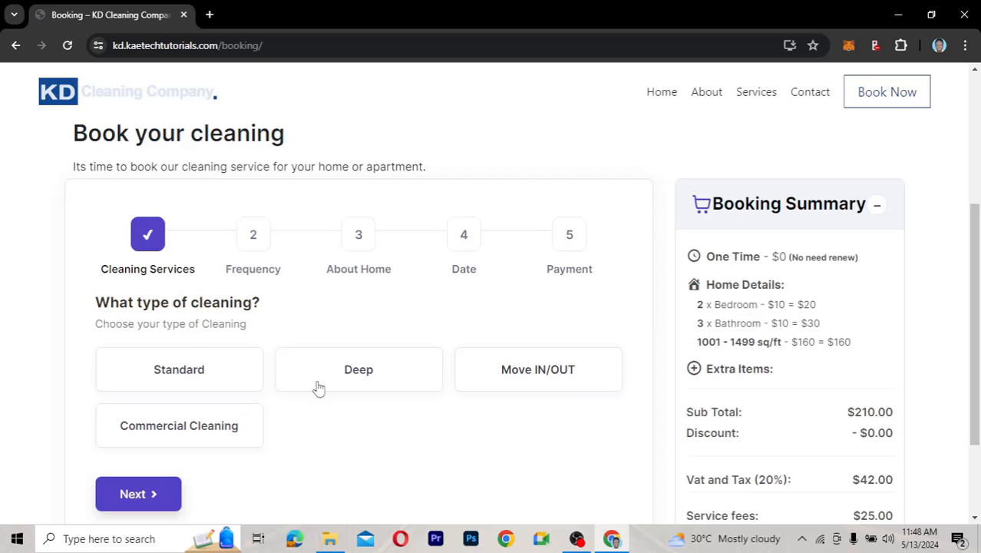
{"action": "left_click", "coordinate": [368, 375]}
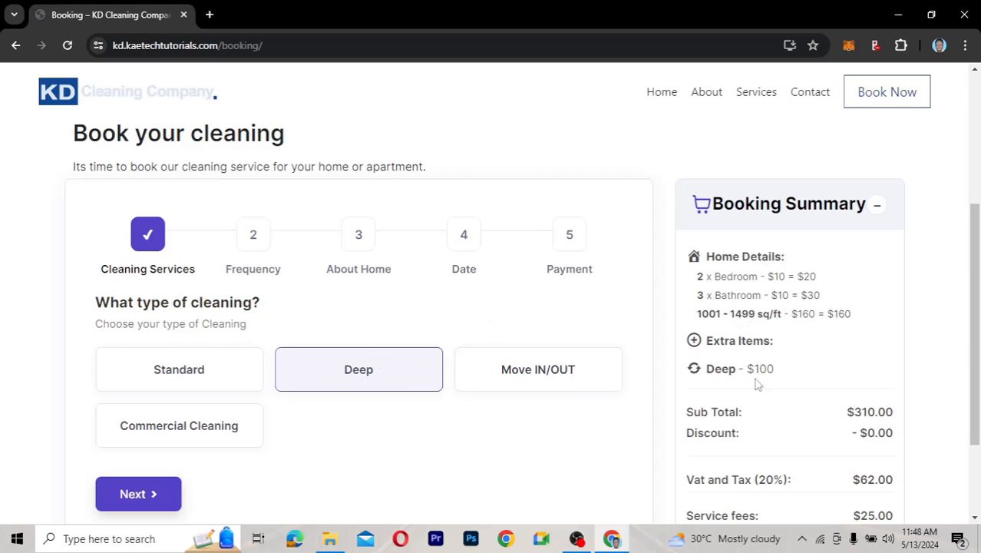
Set the cleaning frequency to Weekly on Tuesdays, earning a $62.00 discount
{"action": "left_click", "coordinate": [133, 496]}
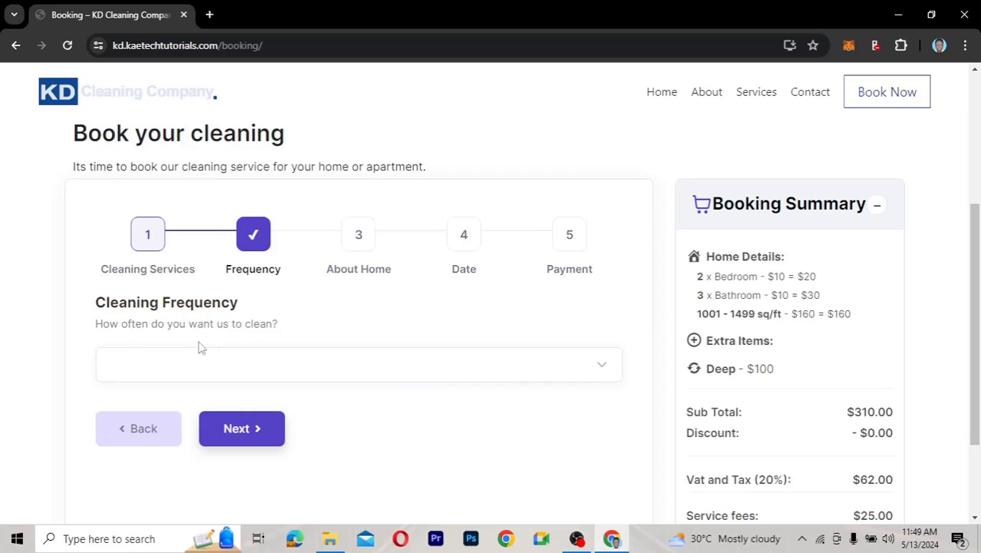
{"action": "left_click", "coordinate": [242, 364]}
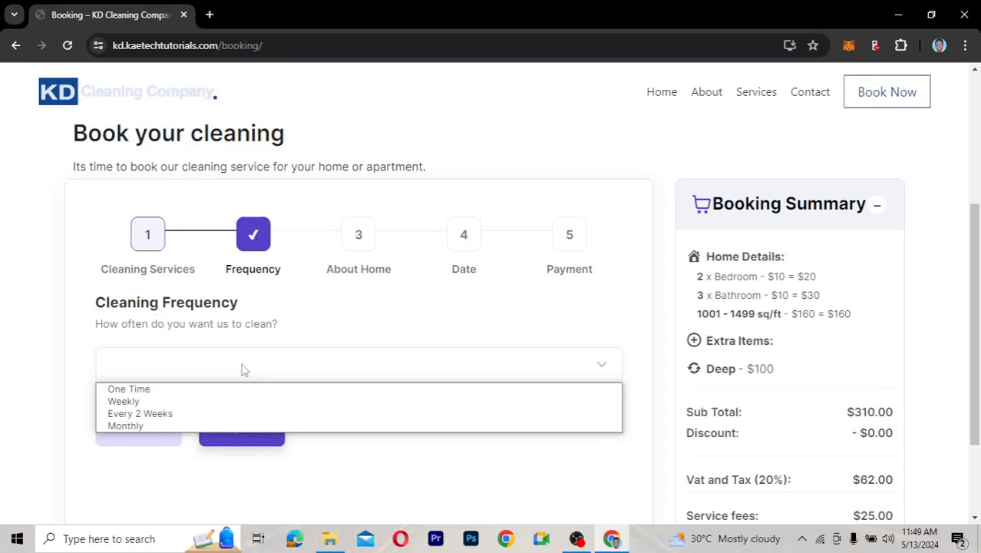
{"action": "left_click", "coordinate": [125, 401]}
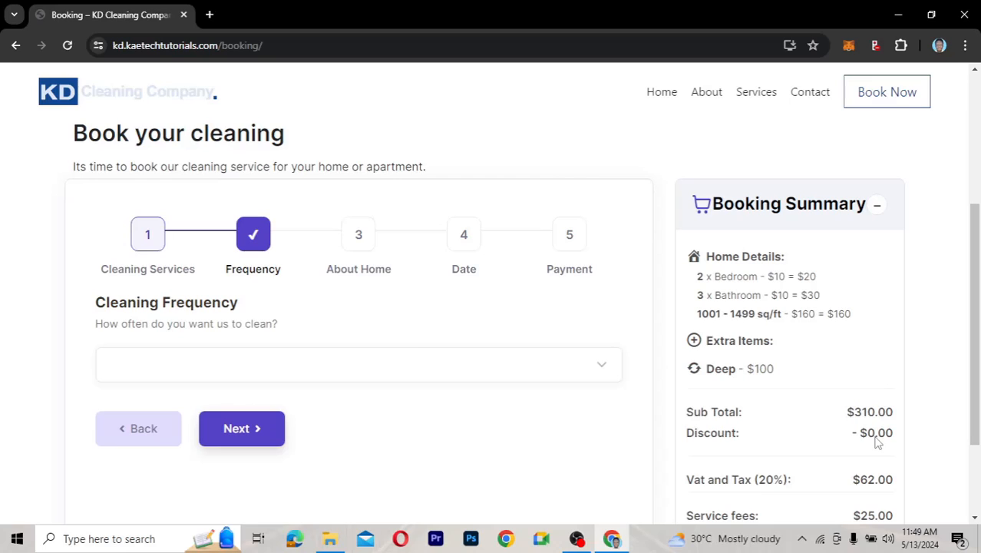
{"action": "left_click", "coordinate": [410, 366]}
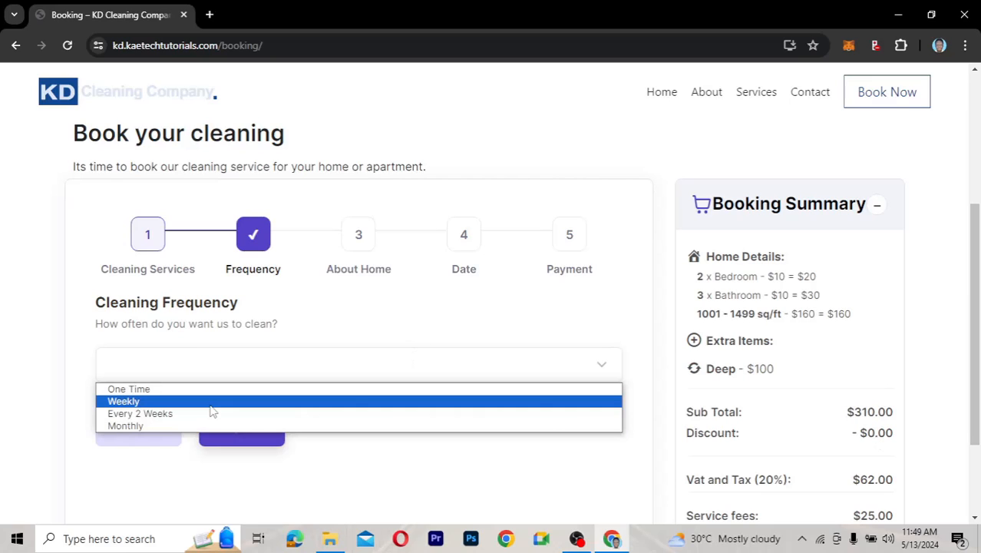
{"action": "left_click", "coordinate": [211, 404]}
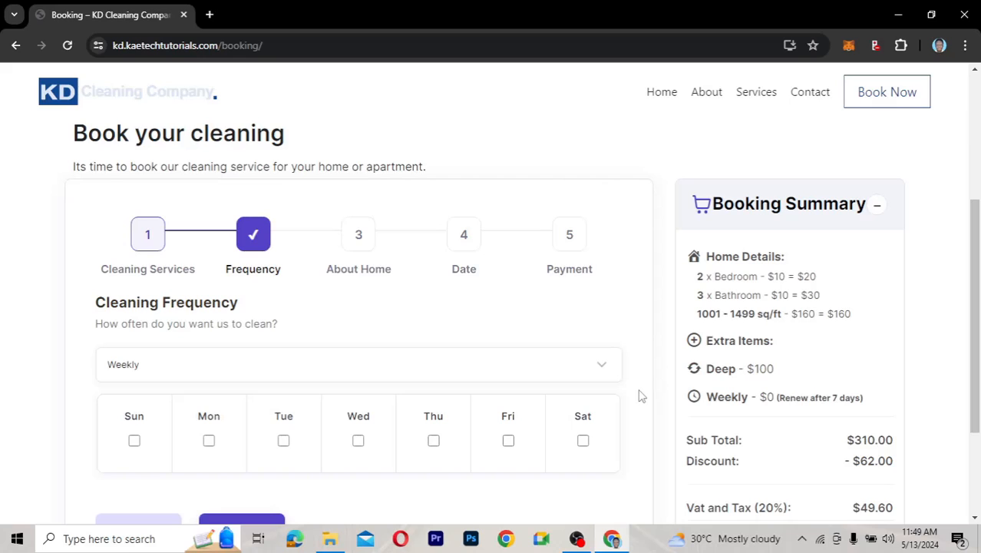
{"action": "scroll", "coordinate": [641, 396], "scroll_direction": "down", "scroll_amount": 1}
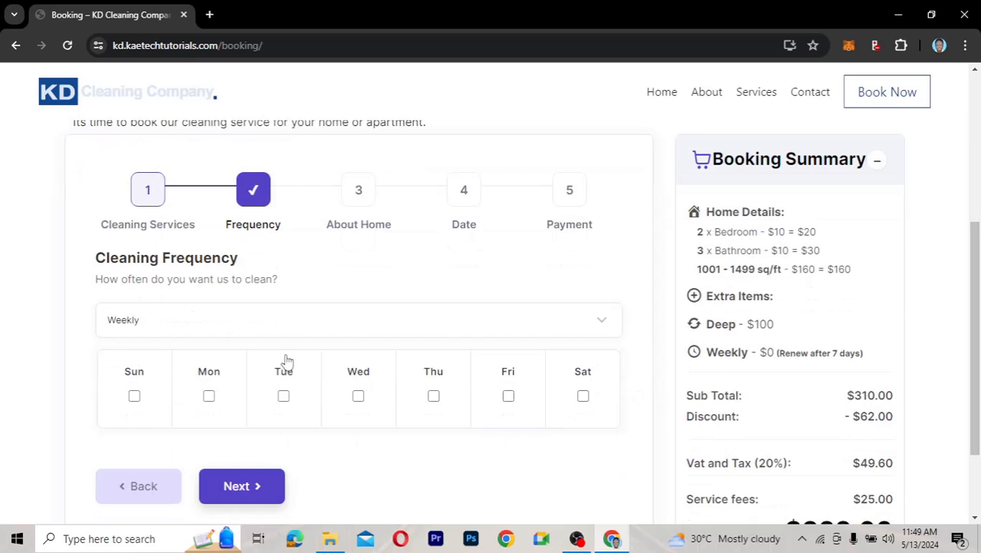
{"action": "left_click", "coordinate": [283, 396]}
Choose 4 bedrooms, 4 bathrooms and a 1500 - 2000 sq/ft home, totalling $409.00
{"action": "left_click", "coordinate": [273, 487]}
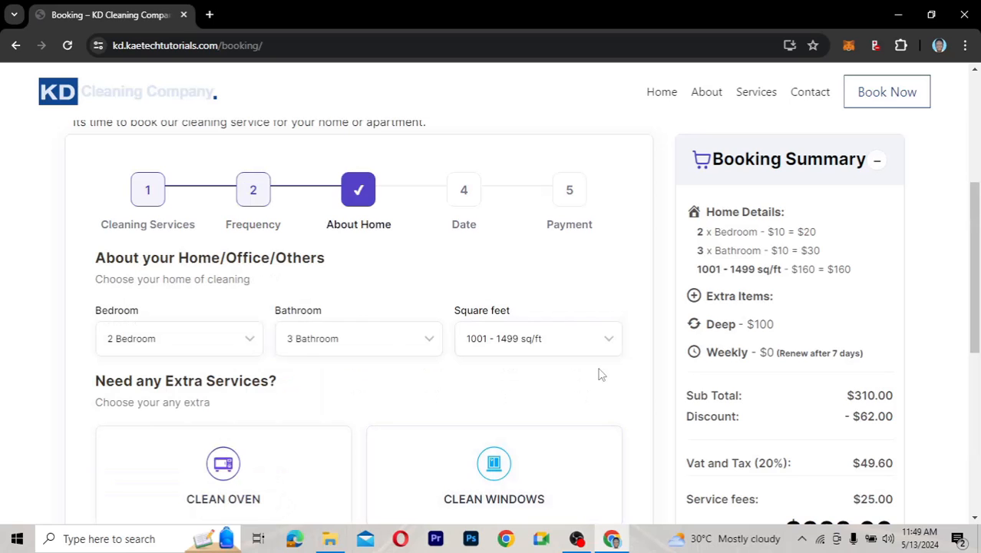
{"action": "scroll", "coordinate": [601, 375], "scroll_direction": "down", "scroll_amount": 1}
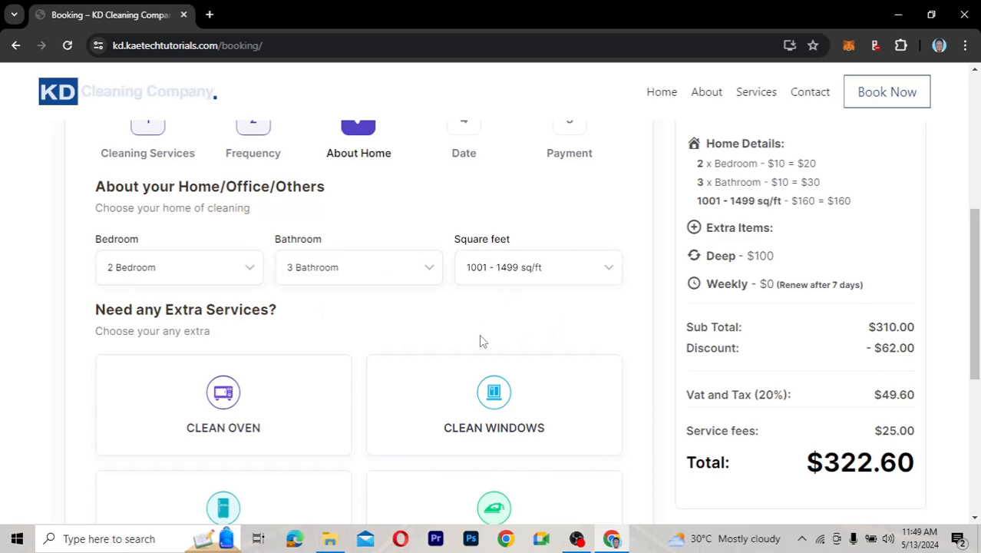
{"action": "left_click", "coordinate": [175, 269]}
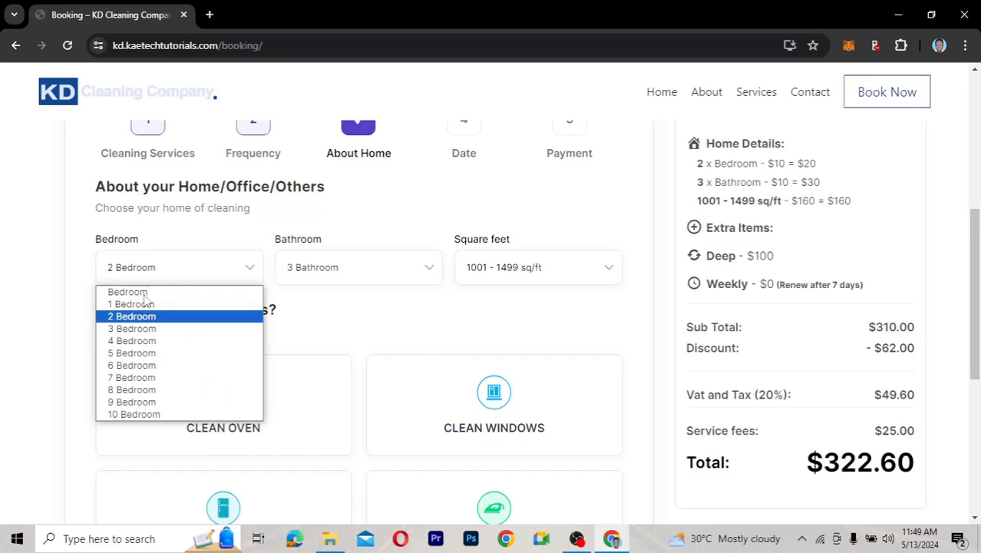
{"action": "left_click", "coordinate": [137, 344]}
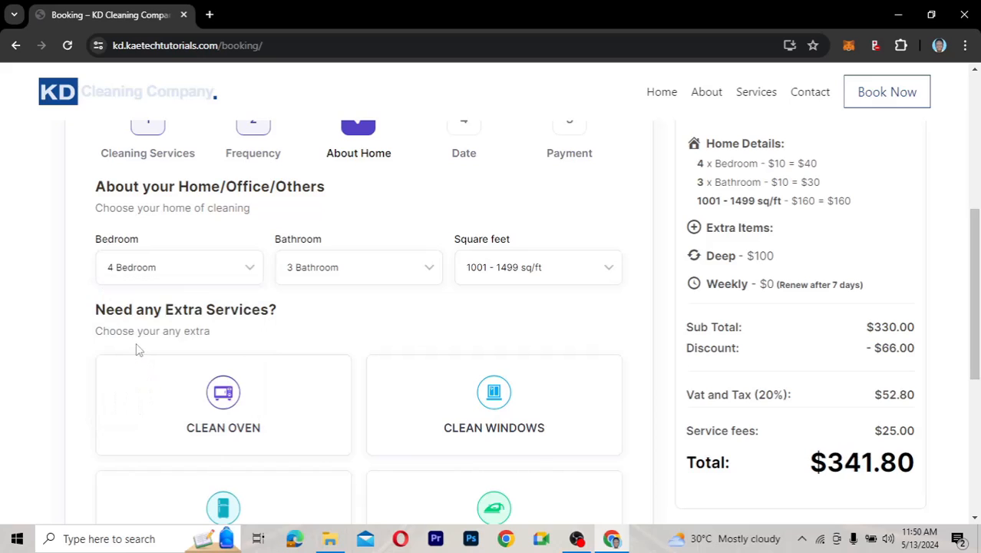
{"action": "left_click", "coordinate": [168, 273]}
{"action": "left_click", "coordinate": [152, 306]}
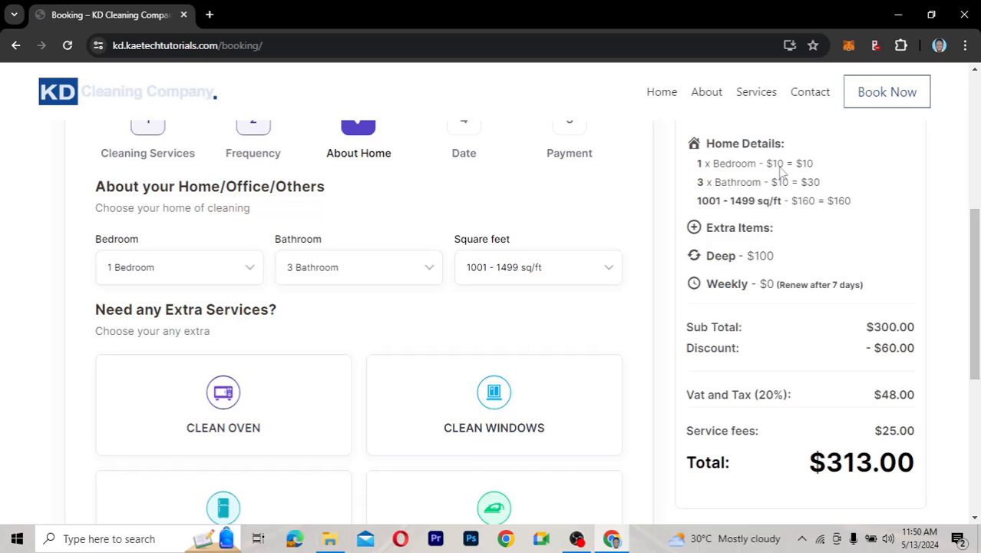
{"action": "left_click", "coordinate": [228, 271]}
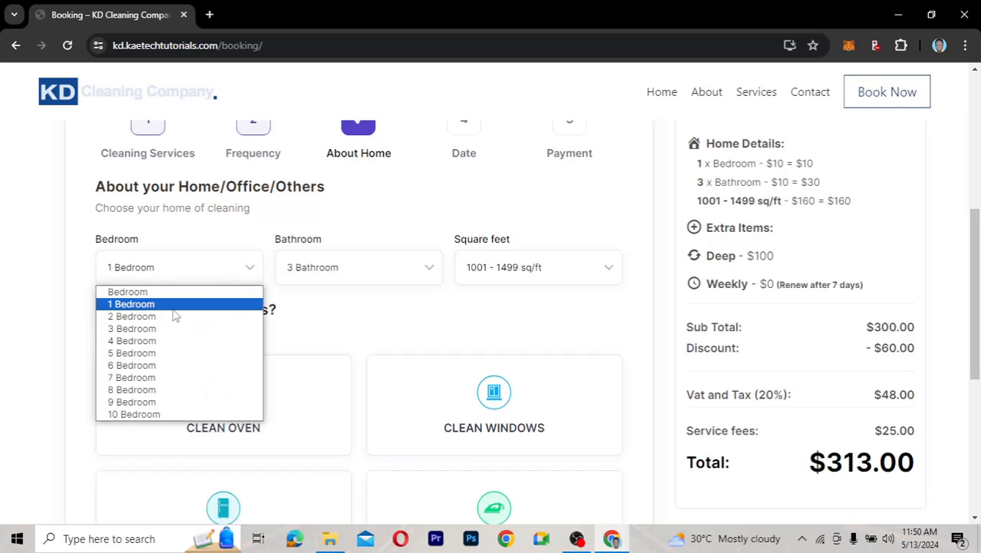
{"action": "left_click", "coordinate": [153, 340]}
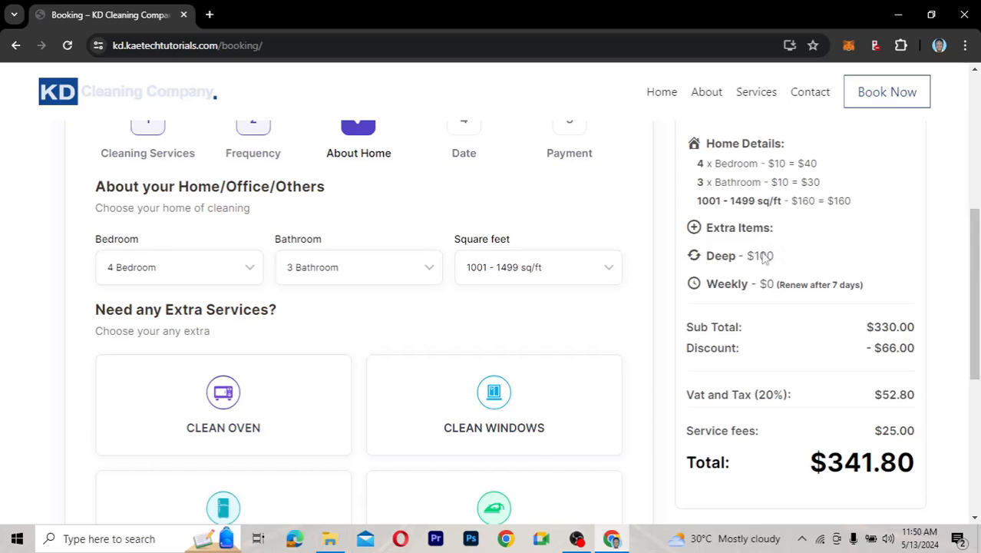
{"action": "left_click", "coordinate": [325, 269]}
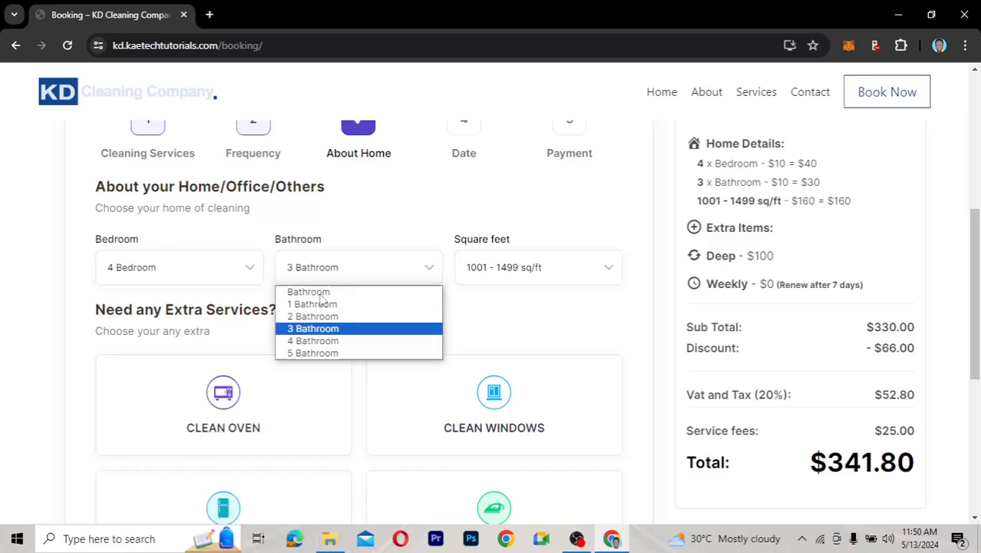
{"action": "left_click", "coordinate": [315, 341]}
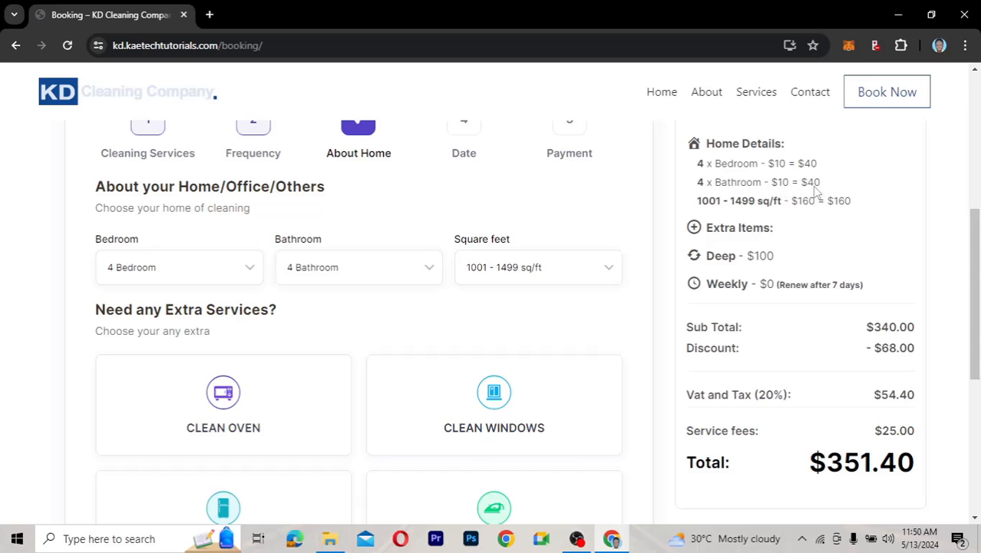
{"action": "left_click", "coordinate": [510, 268]}
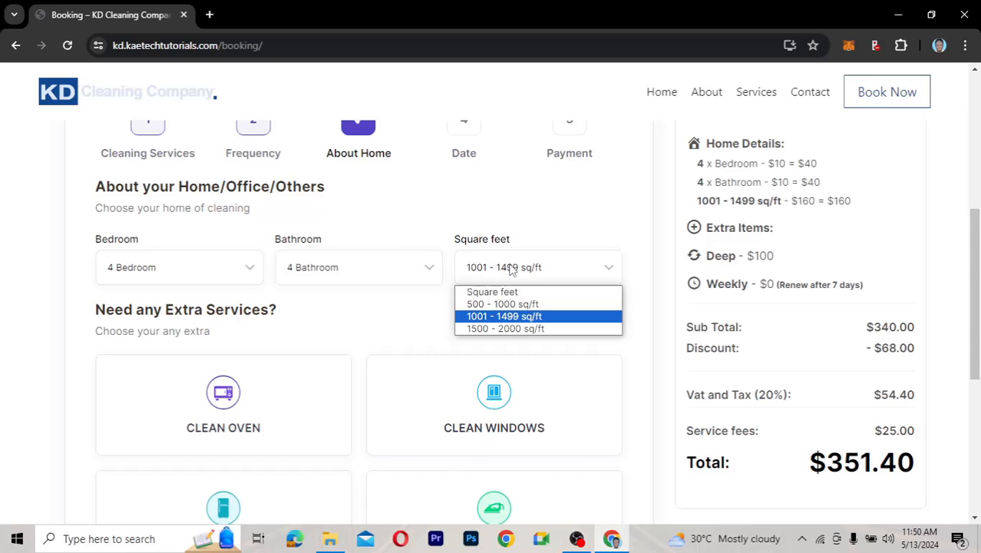
{"action": "left_click", "coordinate": [519, 330]}
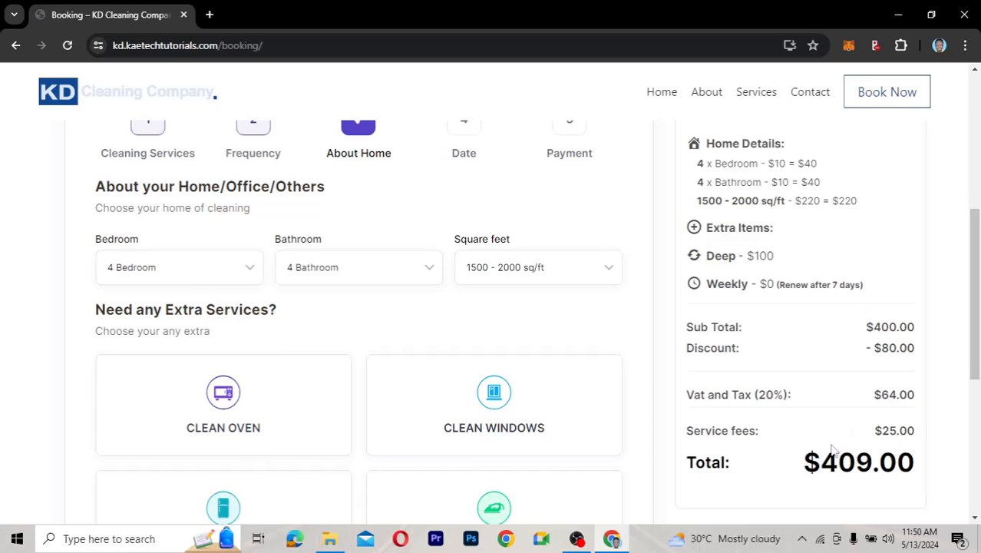
Add Clean Oven, Ironing and Clean Fridge as extra services
{"action": "scroll", "coordinate": [833, 451], "scroll_direction": "down", "scroll_amount": 1}
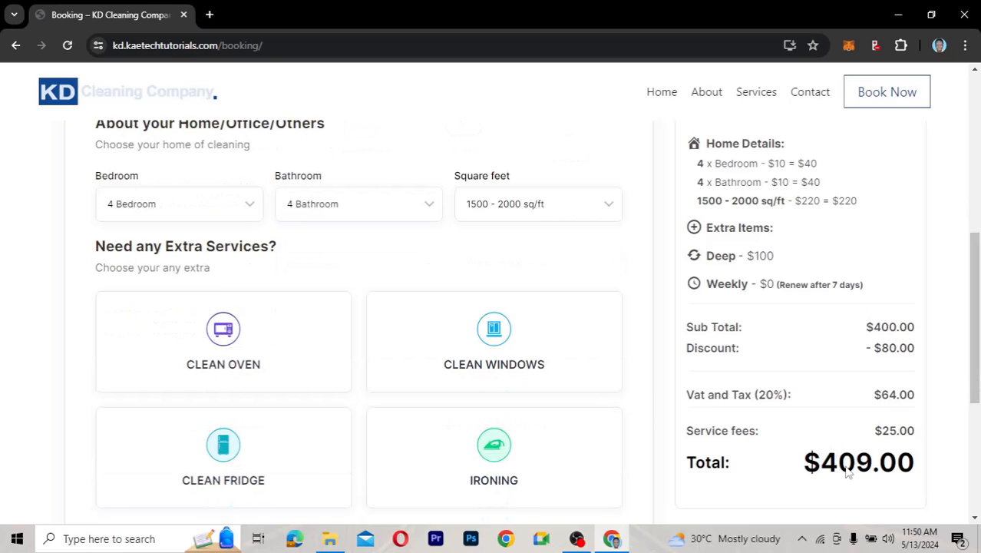
{"action": "scroll", "coordinate": [595, 432], "scroll_direction": "down", "scroll_amount": 2}
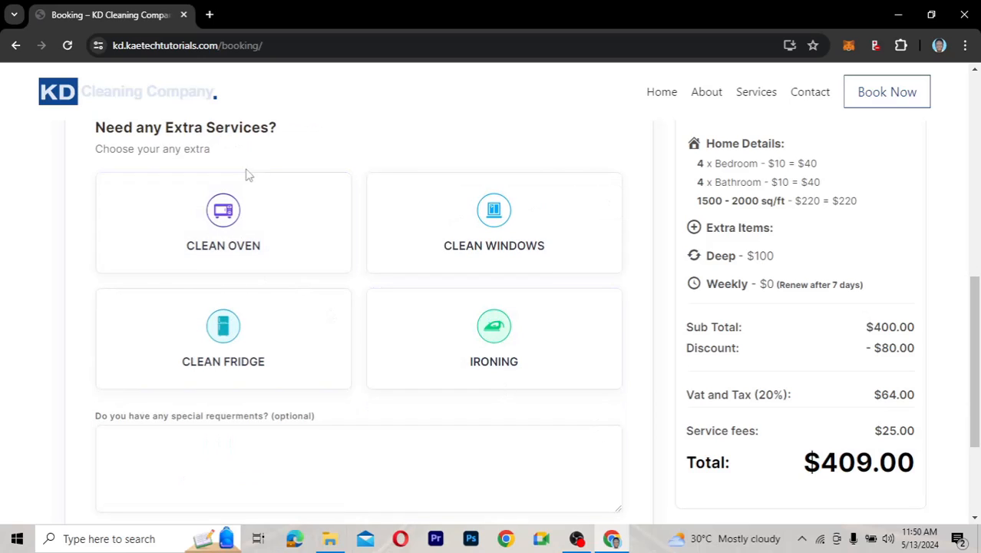
{"action": "left_click", "coordinate": [253, 222]}
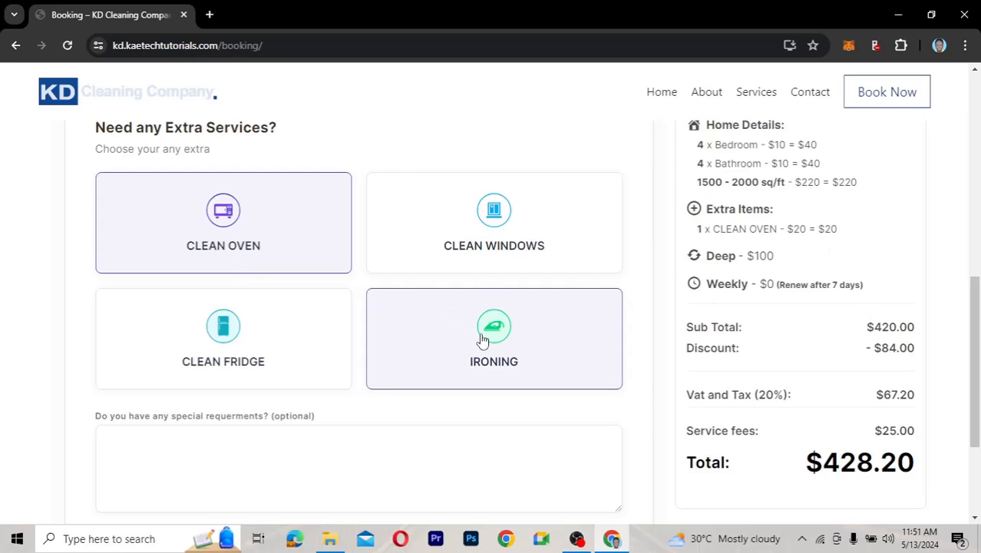
{"action": "left_click", "coordinate": [487, 340]}
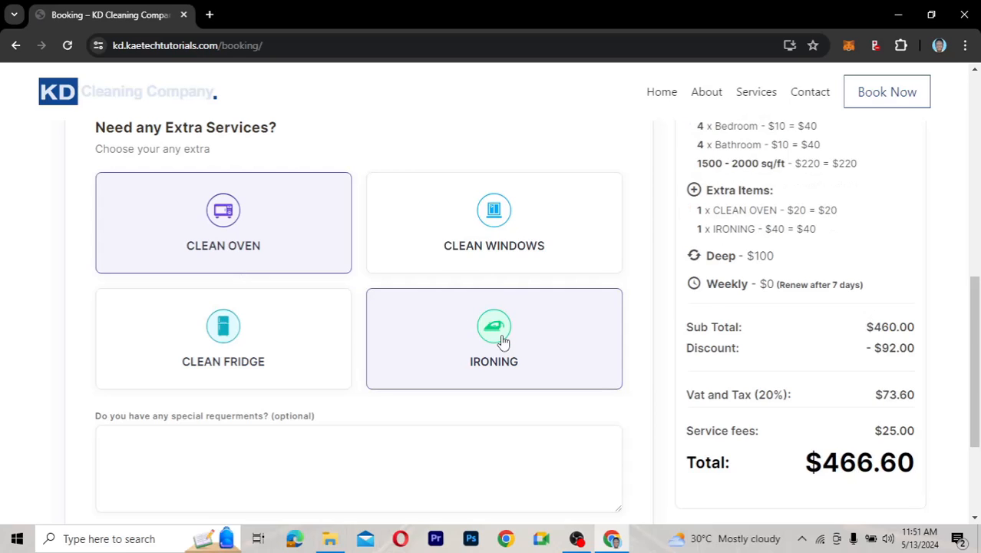
{"action": "left_click", "coordinate": [245, 328]}
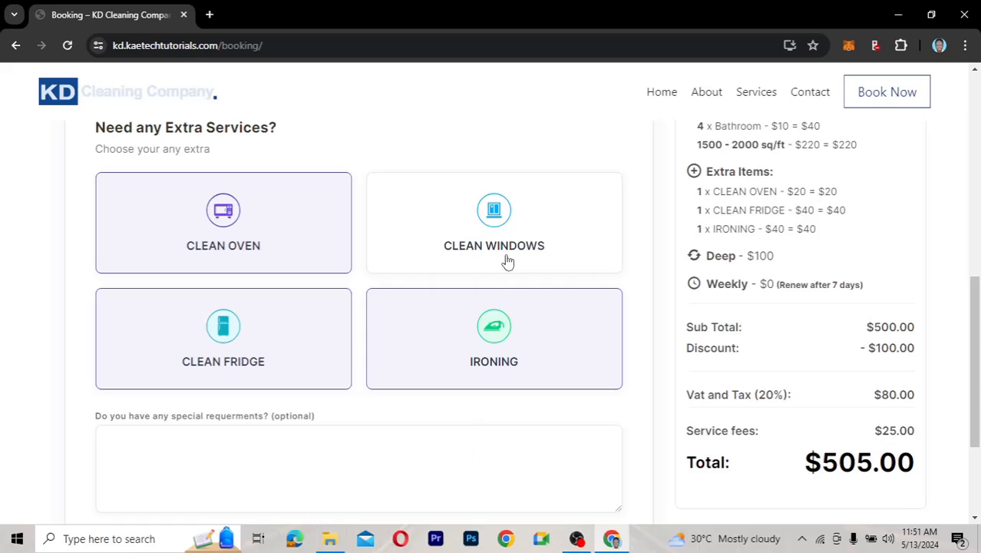
Add Clean Windows with quantity 8, bringing the total to $812.20
{"action": "left_click", "coordinate": [494, 212]}
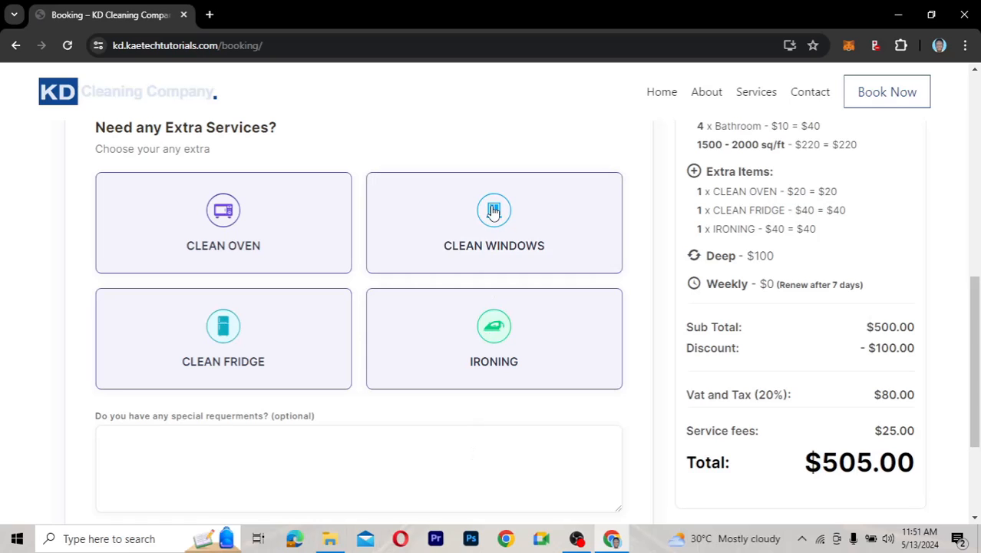
{"action": "left_click", "coordinate": [535, 288]}
{"action": "left_click", "coordinate": [535, 288]}
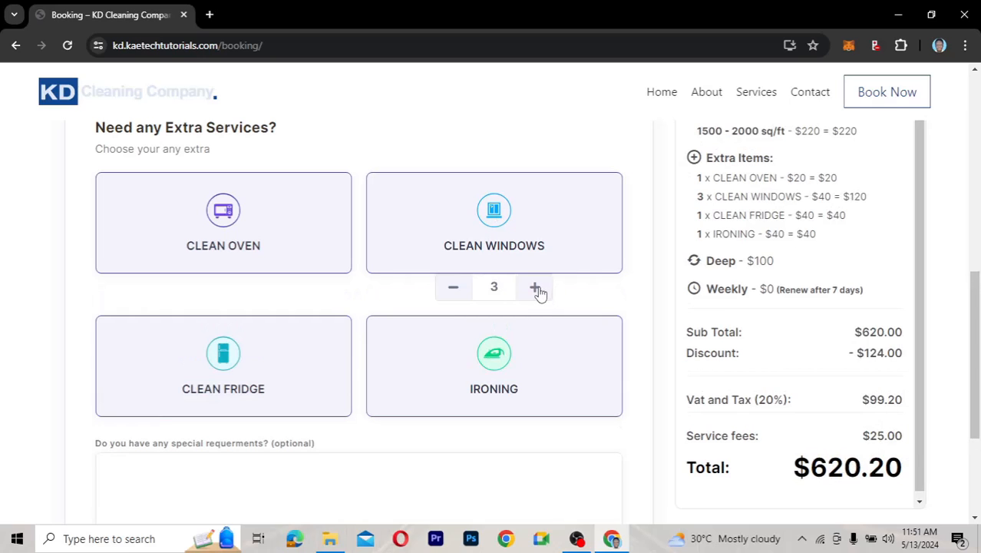
{"action": "left_click", "coordinate": [535, 288]}
{"action": "left_click", "coordinate": [536, 288]}
{"action": "left_click", "coordinate": [535, 288]}
{"action": "left_click", "coordinate": [536, 288]}
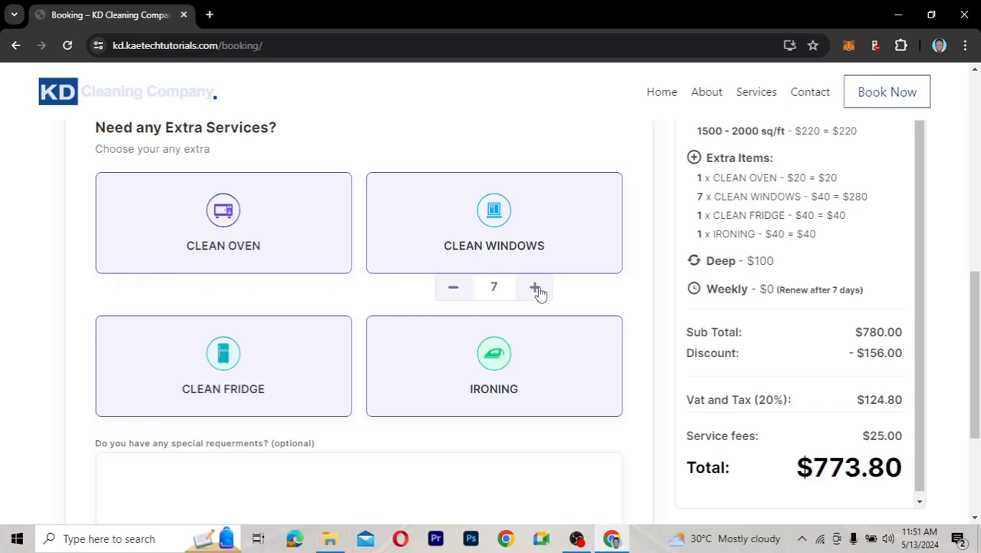
{"action": "left_click", "coordinate": [535, 288]}
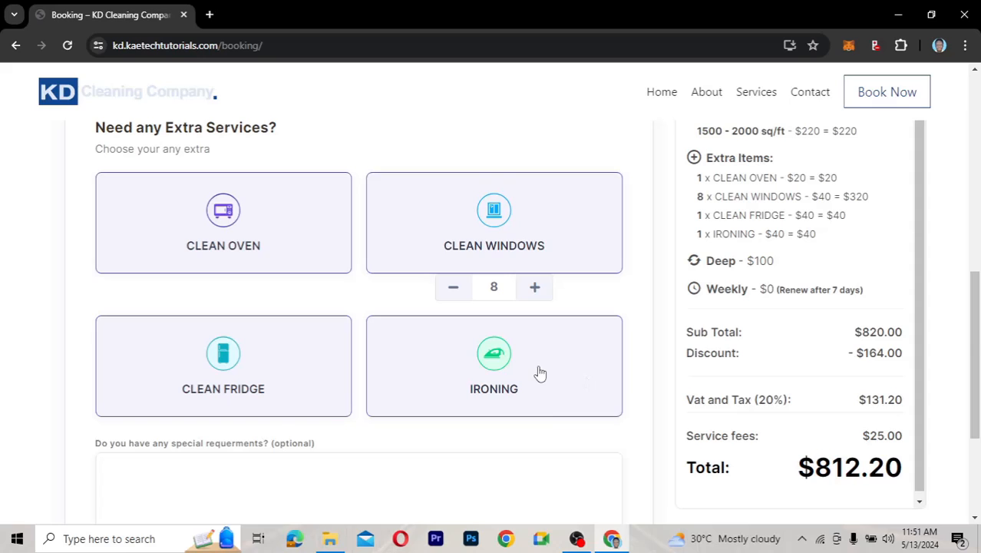
{"action": "scroll", "coordinate": [539, 368], "scroll_direction": "down", "scroll_amount": 3}
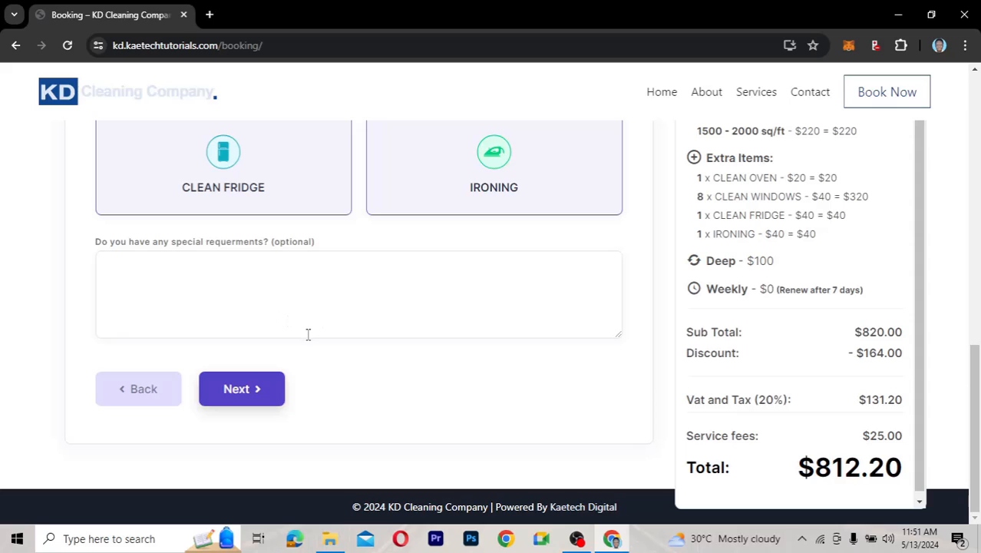
Set the first appointment to May 14, 2024 at the 9:00 AM slot
{"action": "left_click", "coordinate": [235, 390]}
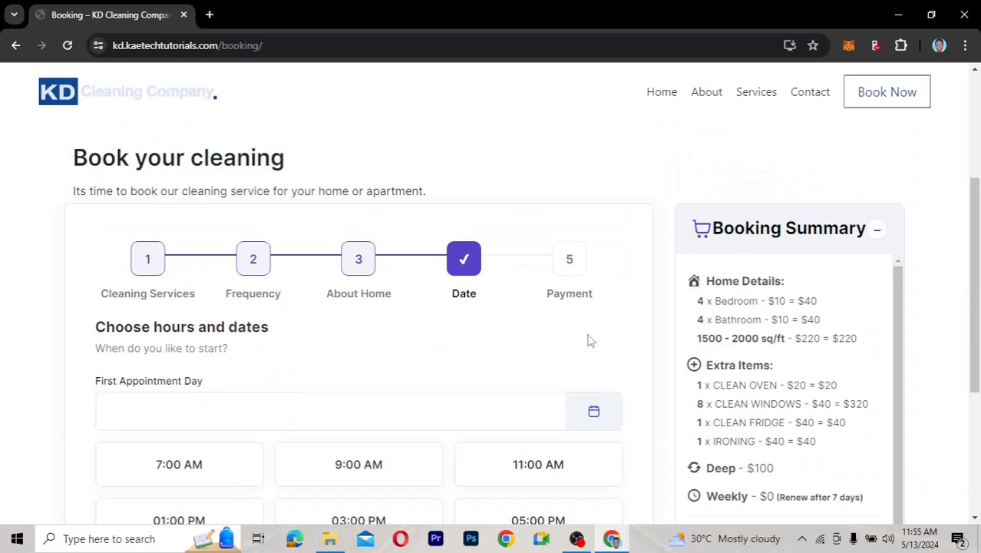
{"action": "scroll", "coordinate": [587, 340], "scroll_direction": "down", "scroll_amount": 1}
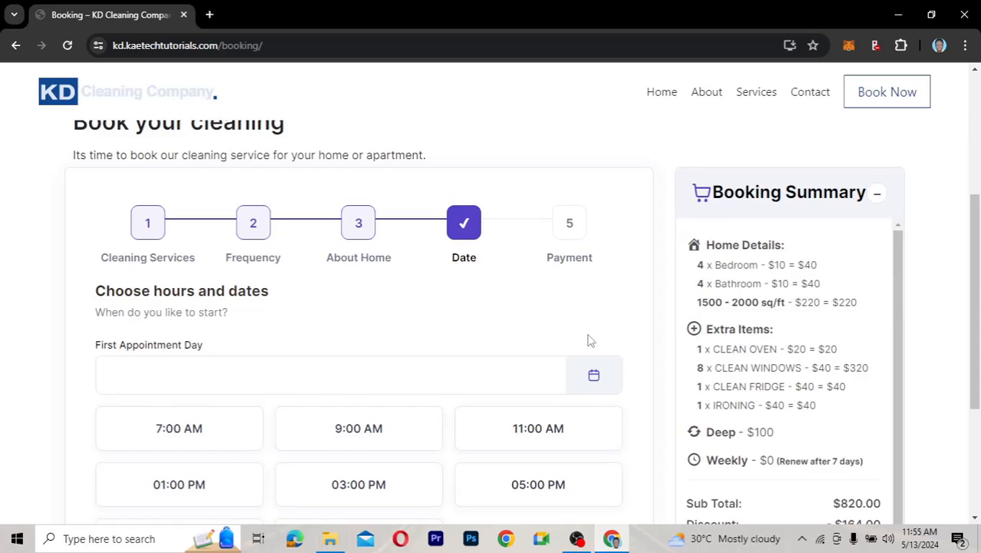
{"action": "scroll", "coordinate": [589, 340], "scroll_direction": "down", "scroll_amount": 1}
{"action": "scroll", "coordinate": [588, 340], "scroll_direction": "down", "scroll_amount": 1}
{"action": "left_click", "coordinate": [305, 302]}
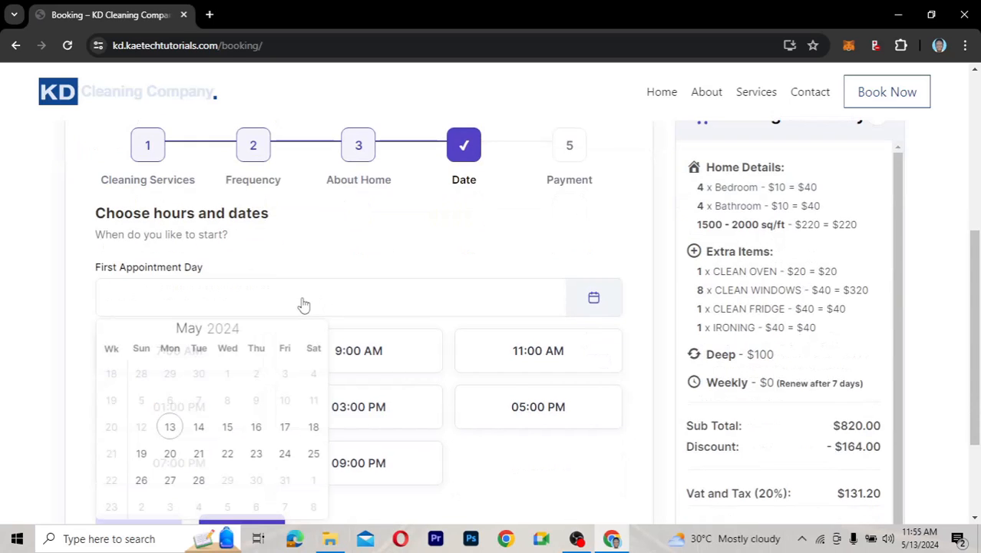
{"action": "left_click", "coordinate": [200, 429]}
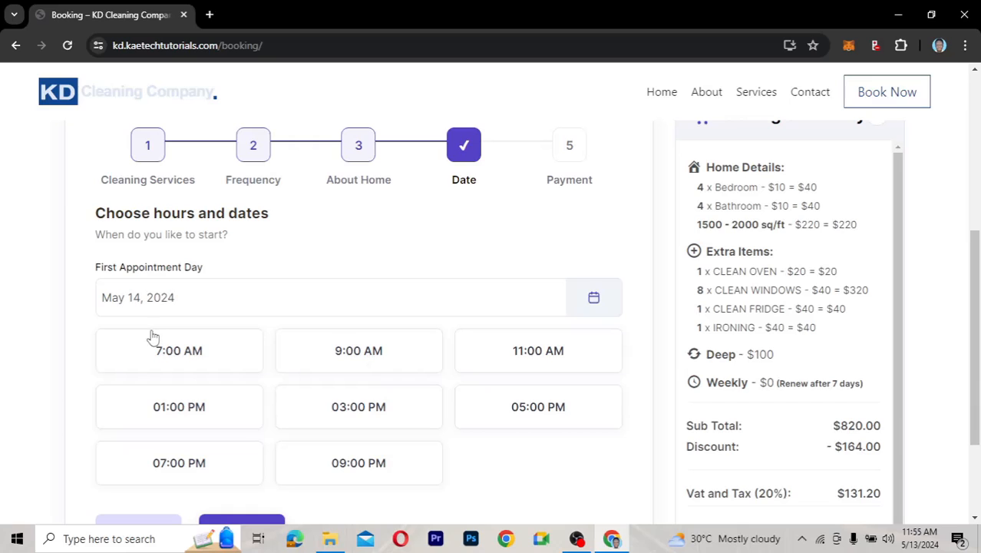
{"action": "left_click", "coordinate": [367, 361]}
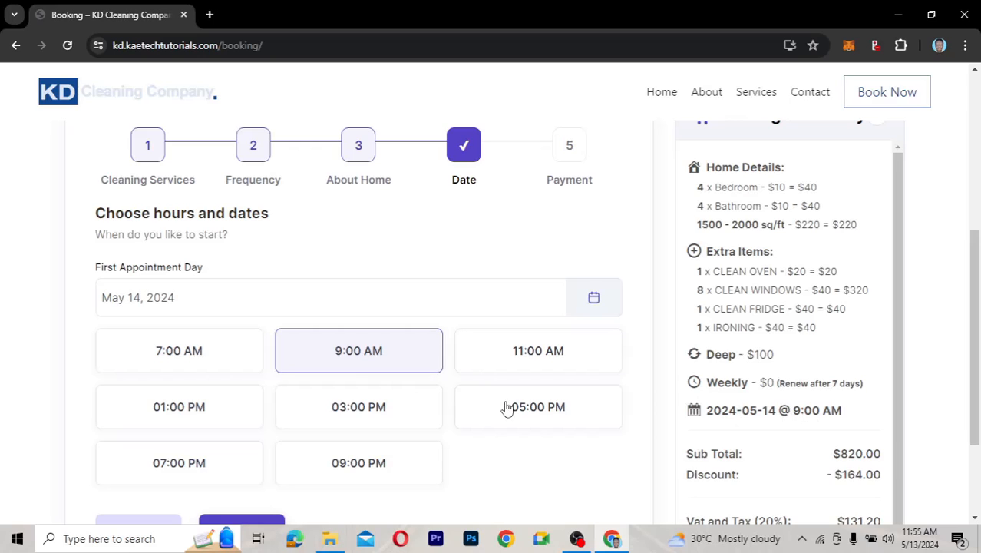
{"action": "scroll", "coordinate": [474, 412], "scroll_direction": "down", "scroll_amount": 2}
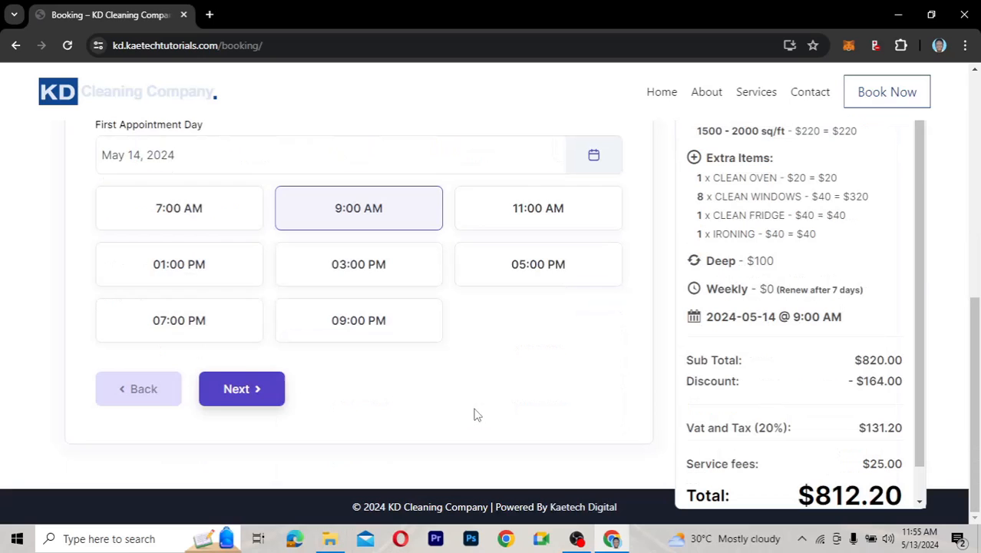
On the Payment step, choose Cash or Offline instead of card and review the contact fields
{"action": "left_click", "coordinate": [228, 390]}
{"action": "scroll", "coordinate": [483, 399], "scroll_direction": "down", "scroll_amount": 1}
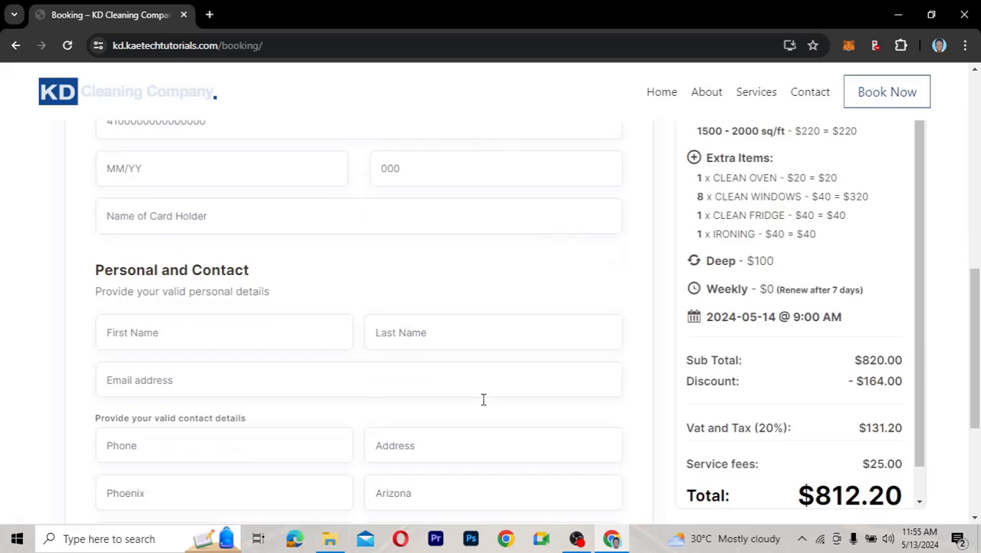
{"action": "scroll", "coordinate": [484, 403], "scroll_direction": "up", "scroll_amount": 2}
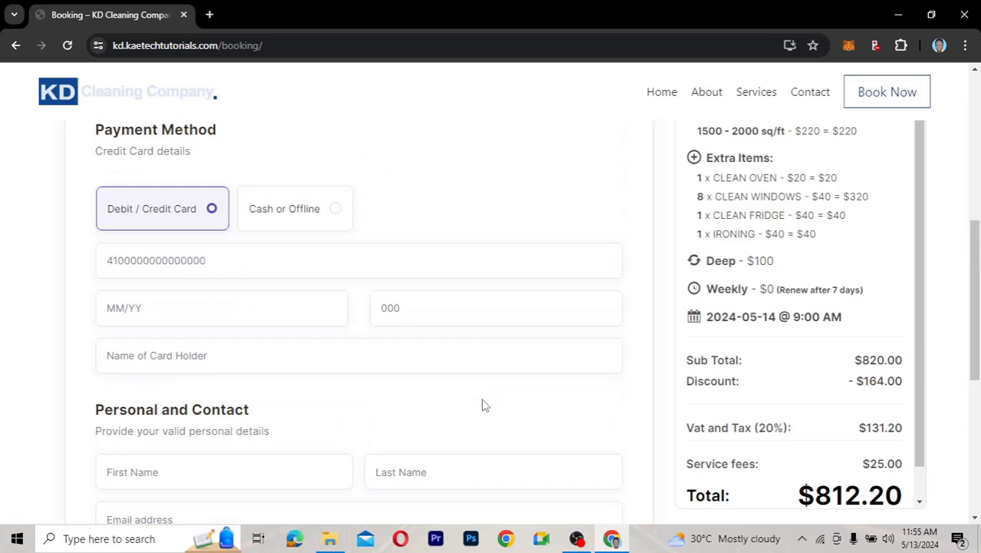
{"action": "scroll", "coordinate": [483, 403], "scroll_direction": "up", "scroll_amount": 2}
{"action": "scroll", "coordinate": [483, 399], "scroll_direction": "down", "scroll_amount": 1}
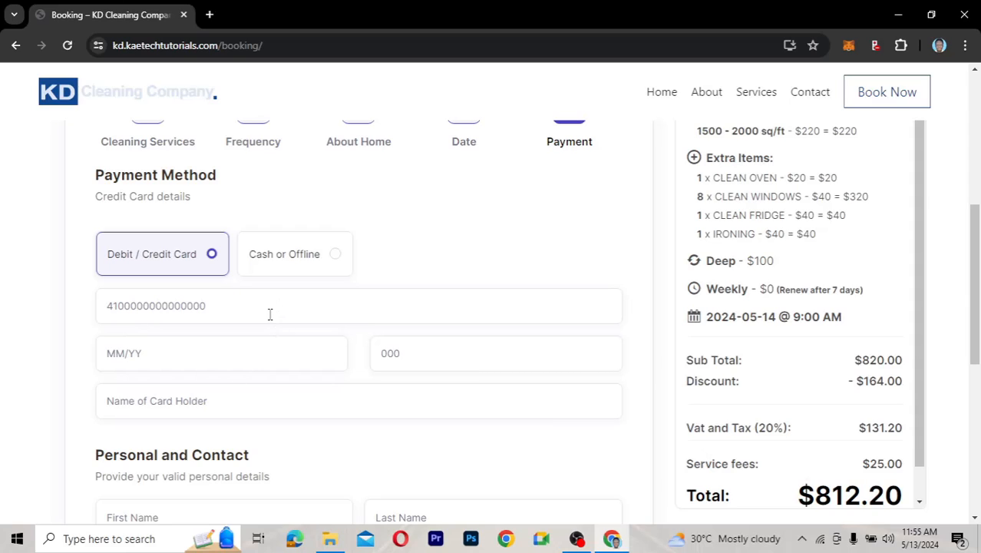
{"action": "left_click", "coordinate": [335, 256]}
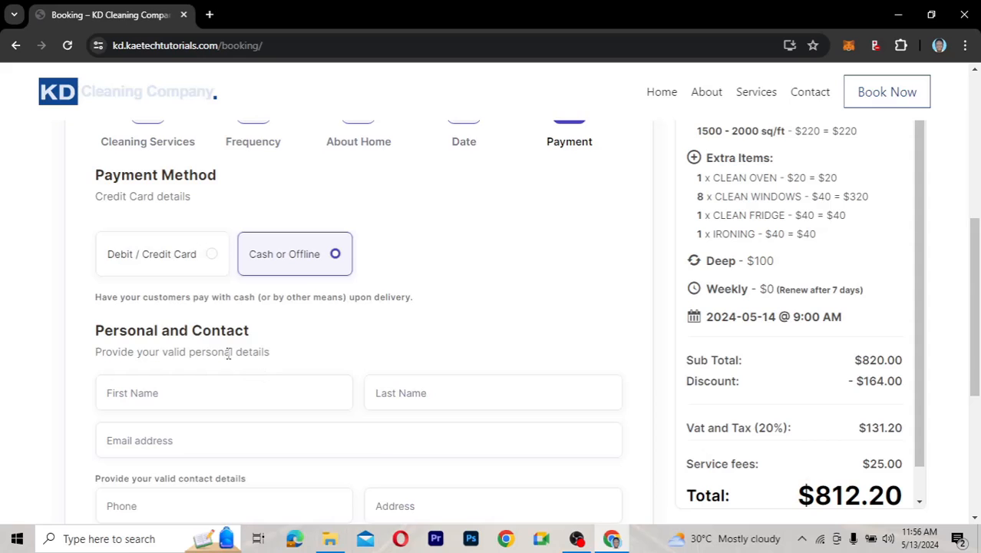
{"action": "scroll", "coordinate": [229, 353], "scroll_direction": "down", "scroll_amount": 2}
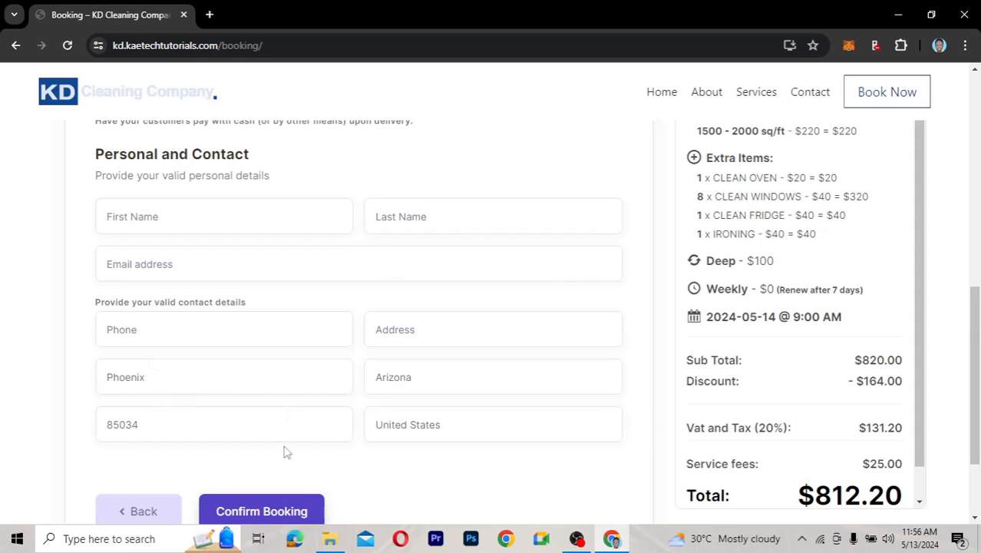
{"action": "scroll", "coordinate": [284, 453], "scroll_direction": "down", "scroll_amount": 2}
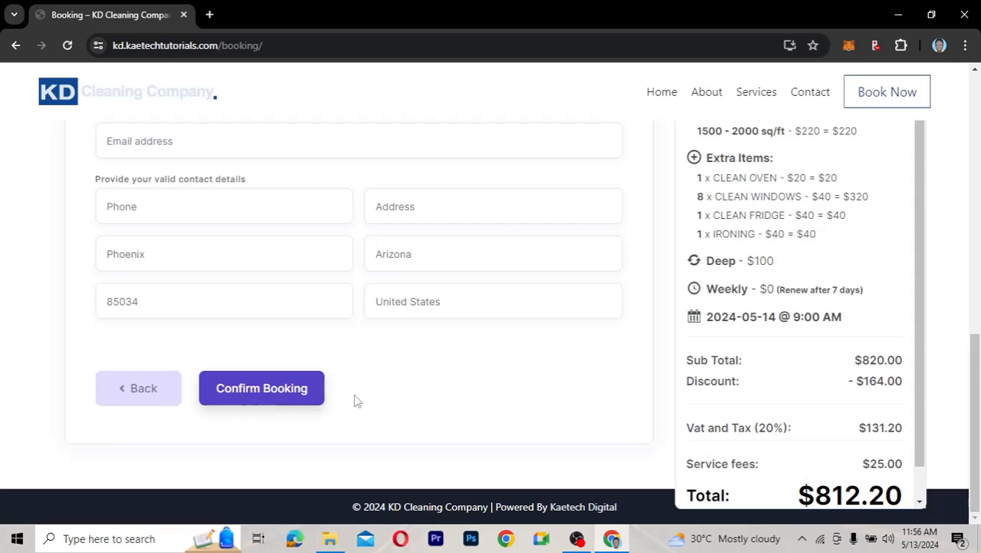
{"action": "scroll", "coordinate": [386, 401], "scroll_direction": "up", "scroll_amount": 6}
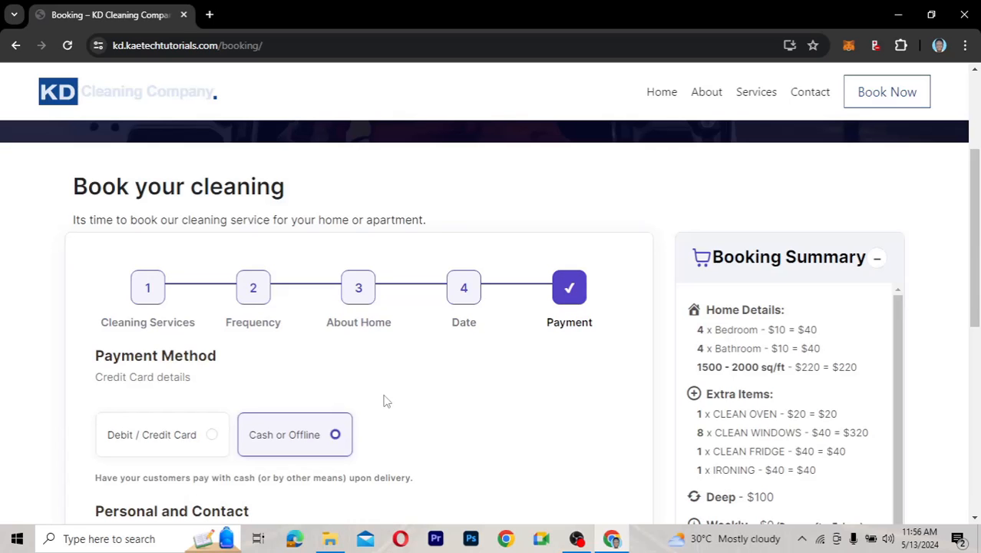
{"action": "scroll", "coordinate": [498, 192], "scroll_direction": "up", "scroll_amount": 3}
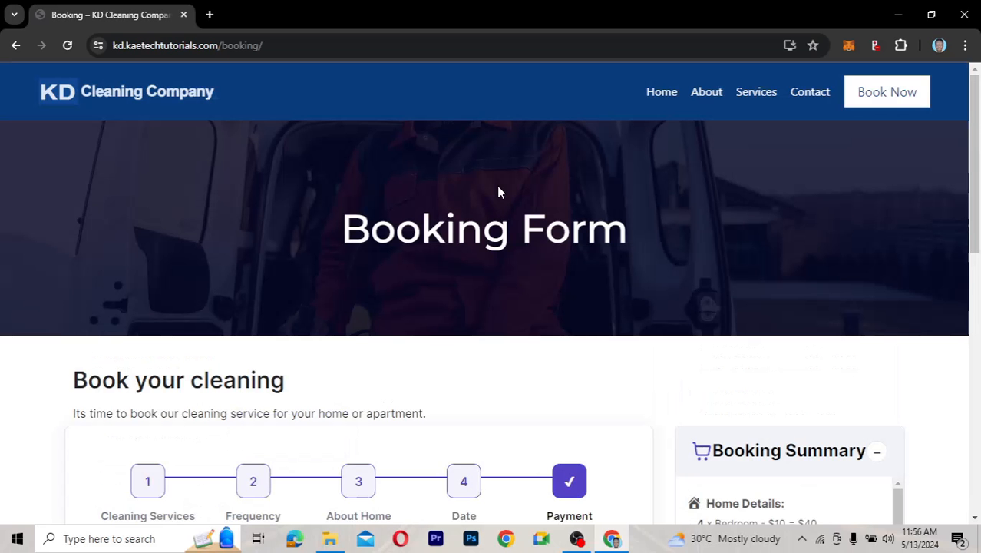
{"action": "scroll", "coordinate": [497, 192], "scroll_direction": "down", "scroll_amount": 2}
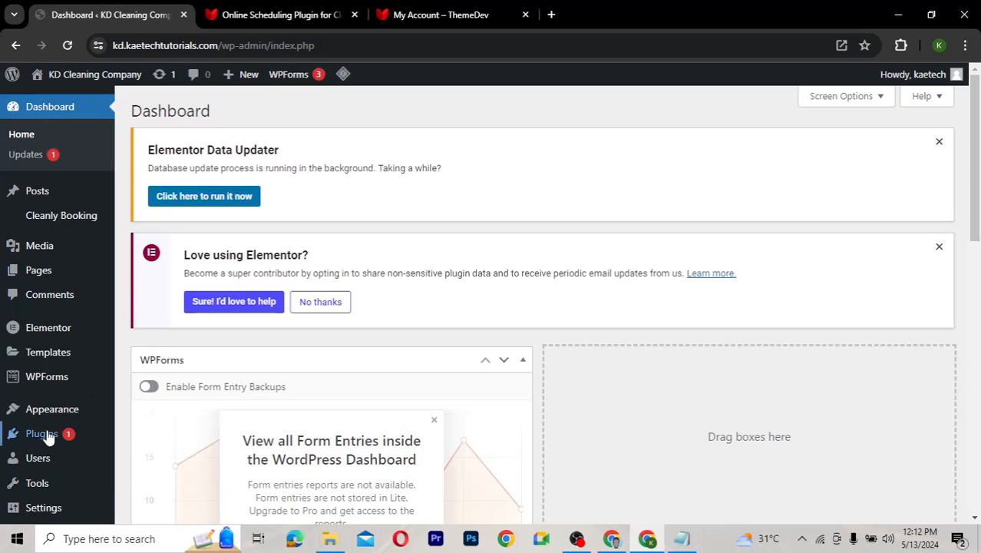
Go to Plugins > Add New Plugin in the admin sidebar
{"action": "mouse_move", "coordinate": [20, 434]}
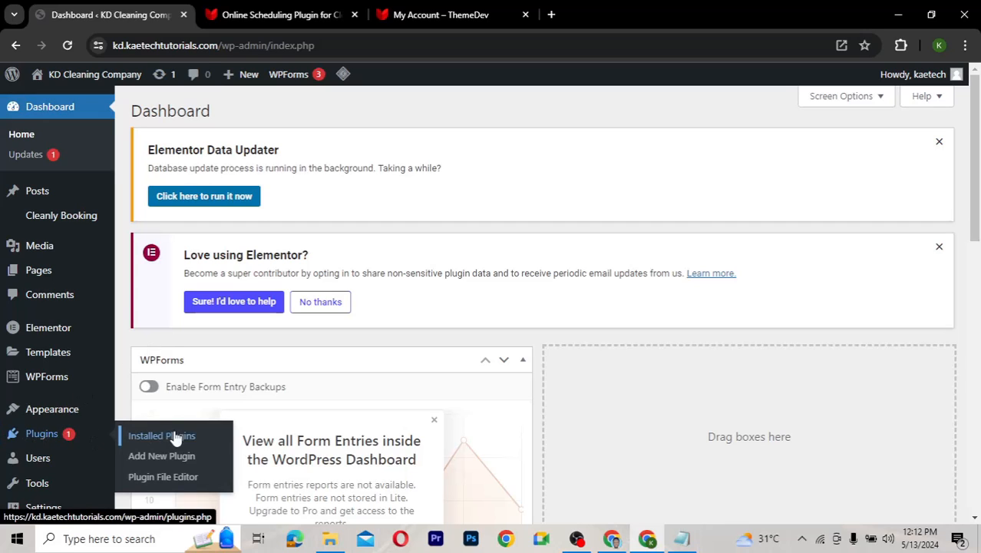
{"action": "left_click", "coordinate": [158, 458]}
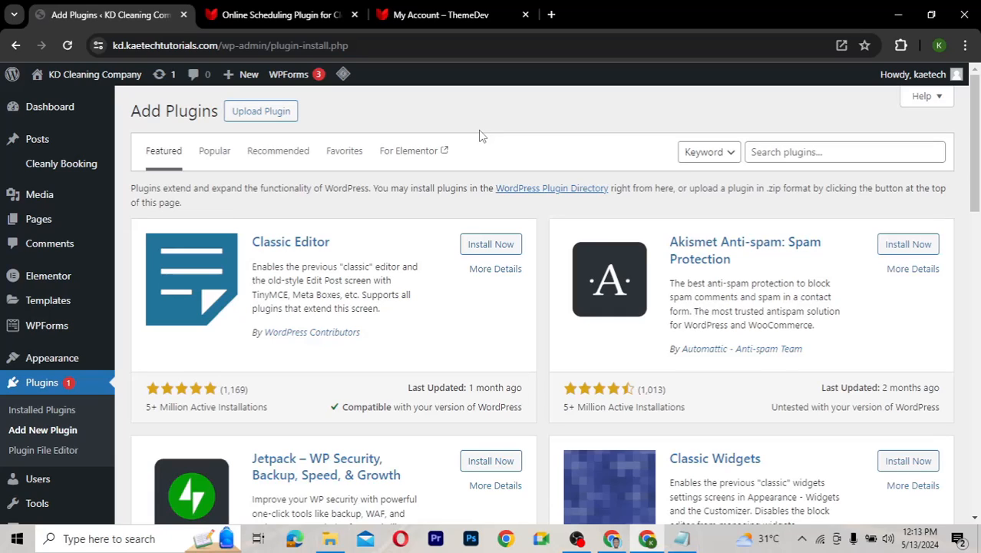
Load the kaetechdigital.com/cleanly link from Notepad in a new browser tab
{"action": "left_click", "coordinate": [552, 15]}
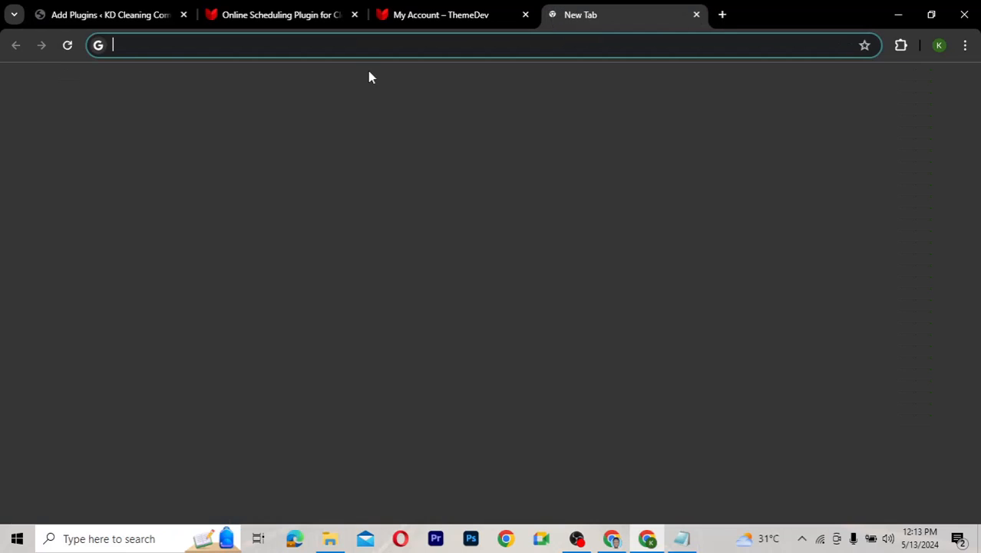
{"action": "type", "text": "917f66"}
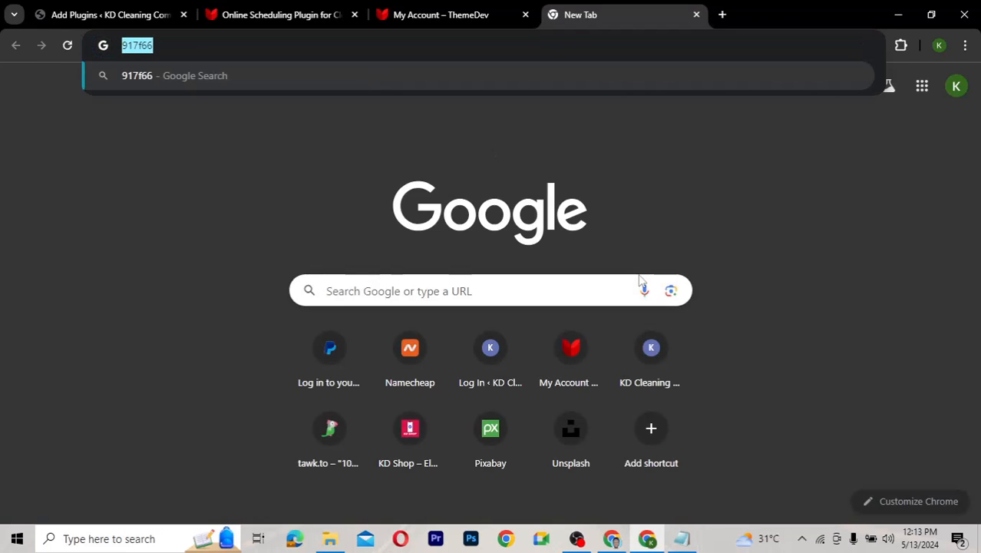
{"action": "left_click", "coordinate": [689, 541]}
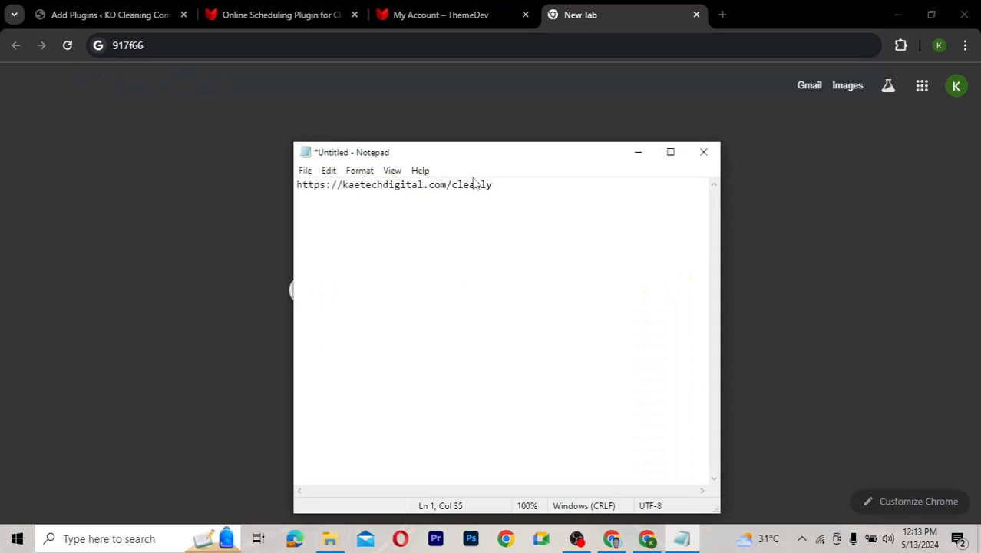
{"action": "key", "text": "ctrl+a"}
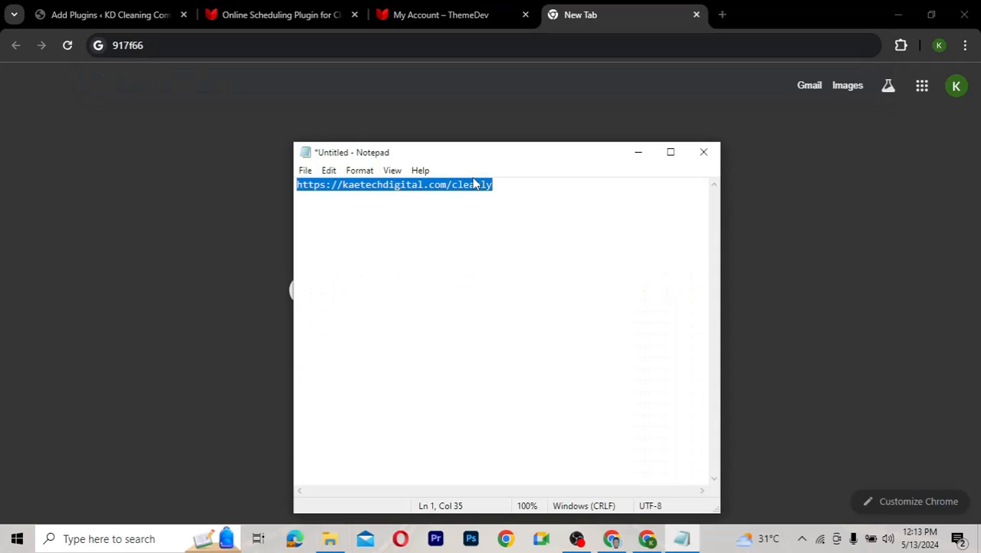
{"action": "left_click", "coordinate": [243, 45]}
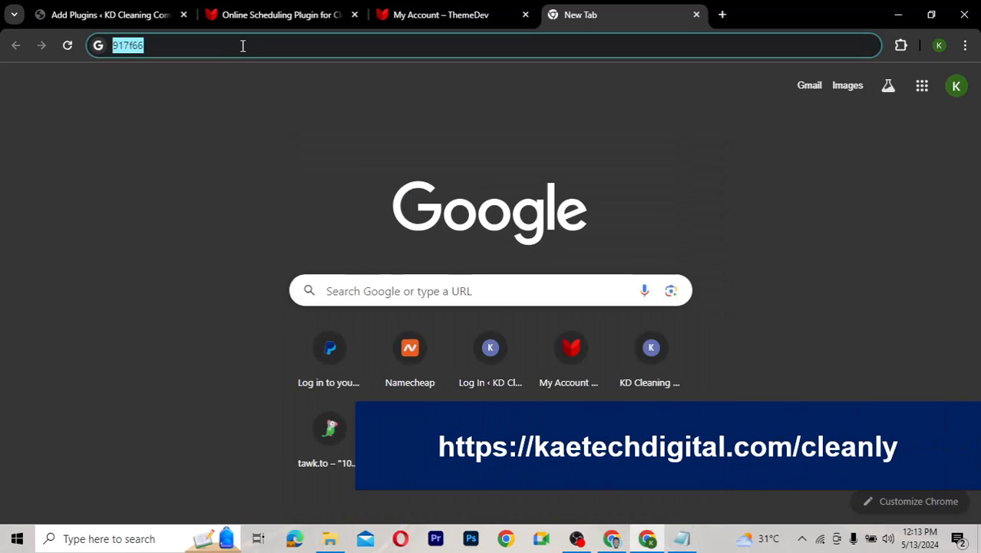
{"action": "type", "text": "https://kaetechdigital.com/cleanly"}
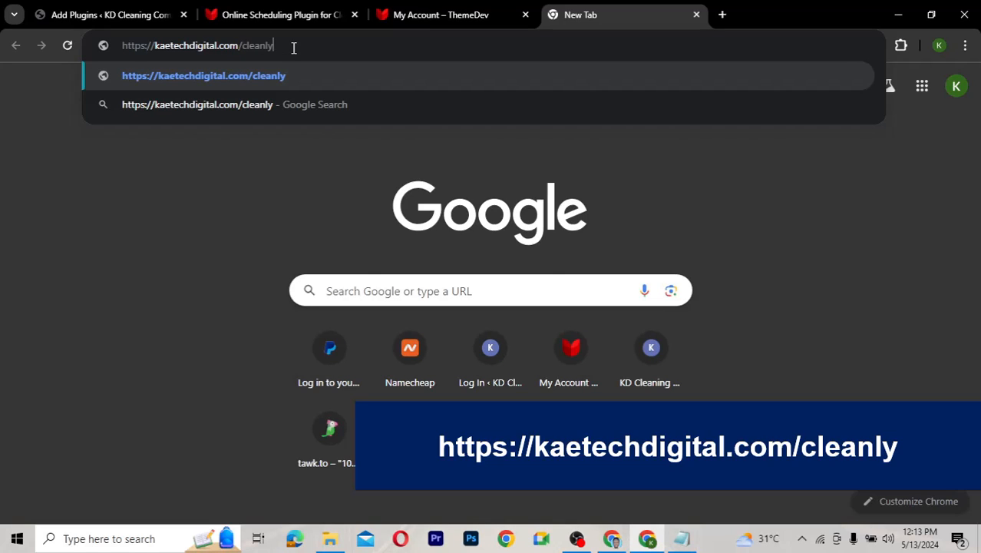
{"action": "key", "text": "Return"}
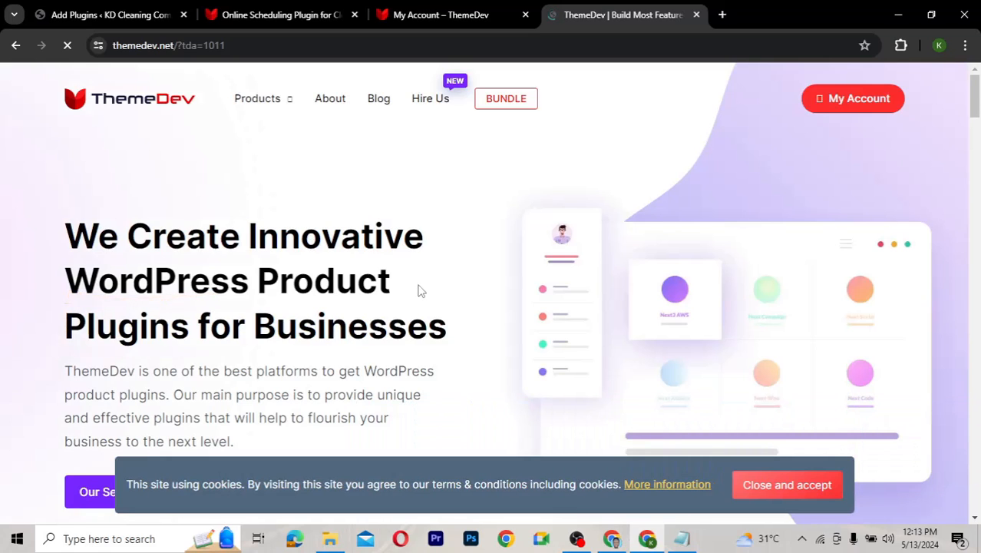
Go to Products > Cleanly on ThemeDev and scroll down to the promo video
{"action": "scroll", "coordinate": [420, 290], "scroll_direction": "down", "scroll_amount": 3}
{"action": "scroll", "coordinate": [420, 290], "scroll_direction": "down", "scroll_amount": 2}
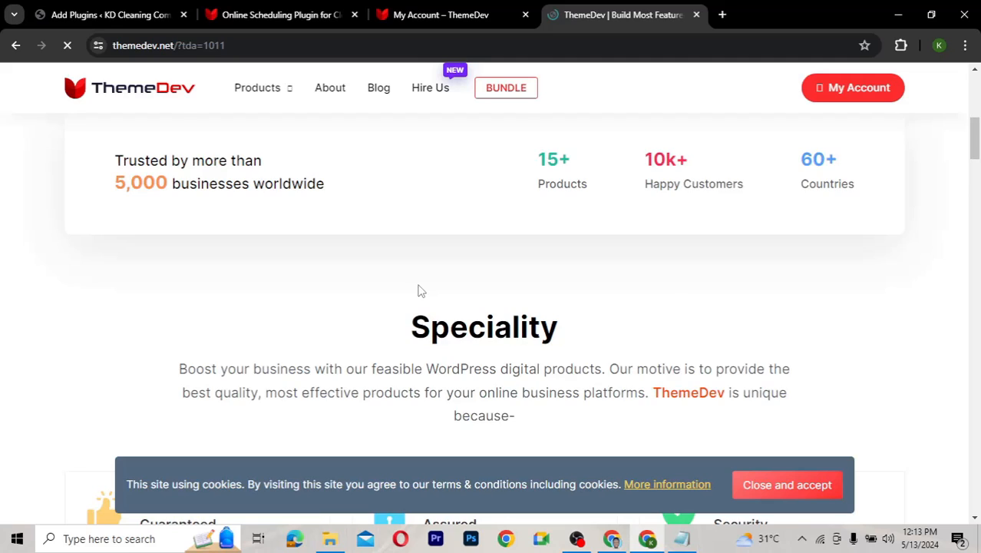
{"action": "scroll", "coordinate": [420, 290], "scroll_direction": "up", "scroll_amount": 1}
{"action": "mouse_move", "coordinate": [260, 90]}
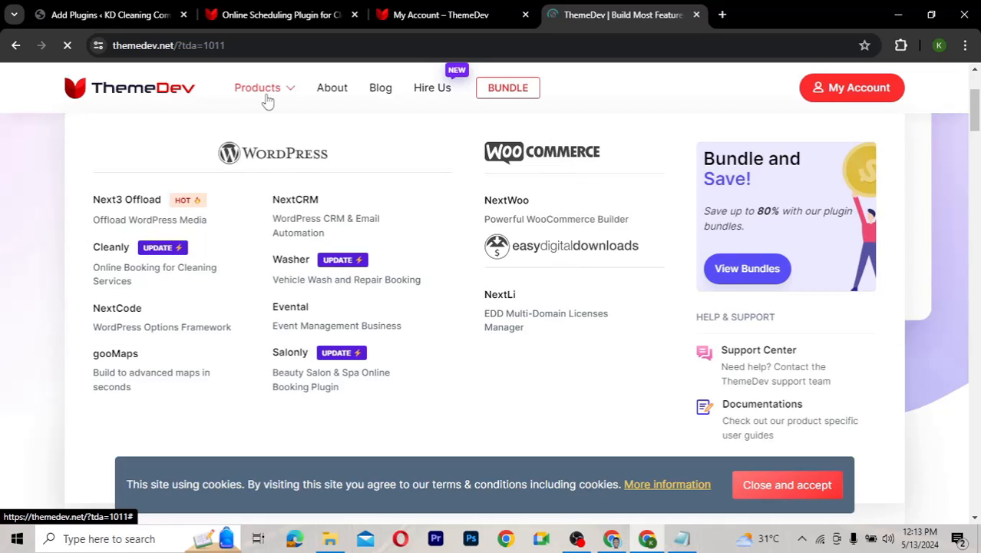
{"action": "left_click", "coordinate": [110, 254]}
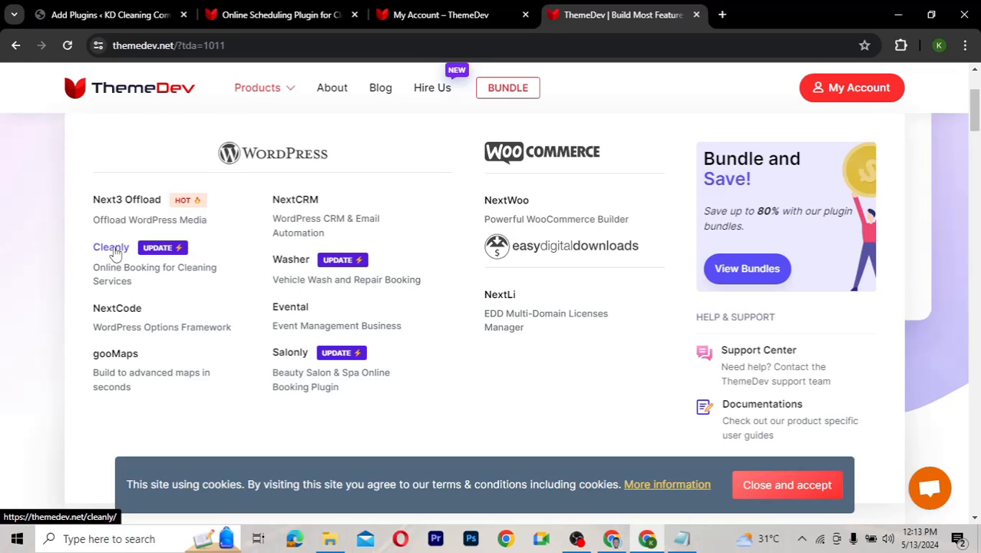
{"action": "left_click", "coordinate": [112, 249]}
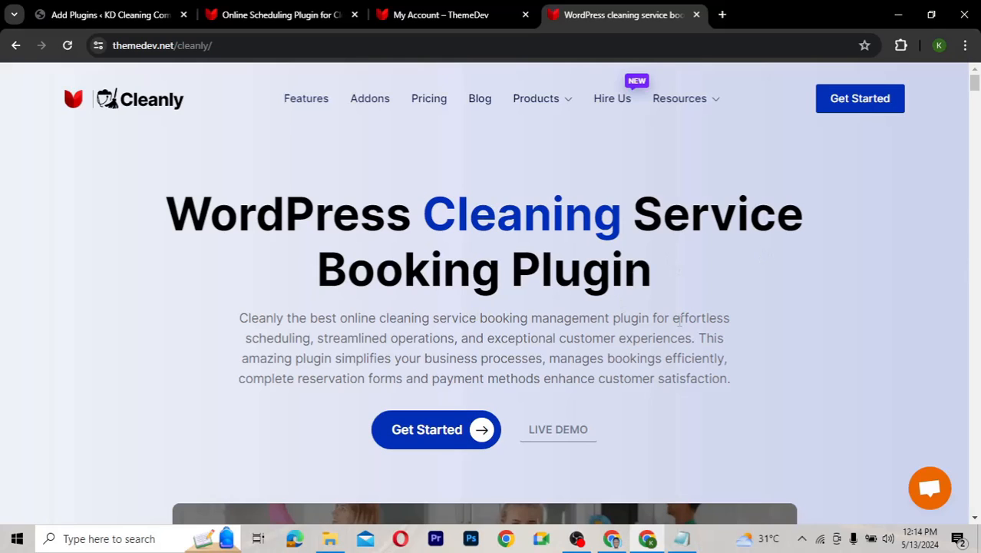
{"action": "scroll", "coordinate": [679, 322], "scroll_direction": "down", "scroll_amount": 3}
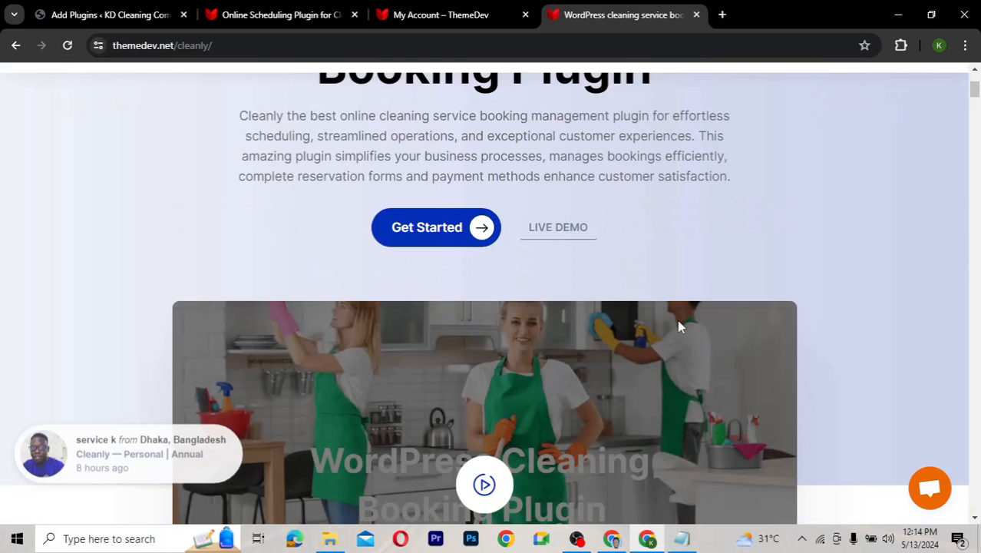
{"action": "scroll", "coordinate": [679, 322], "scroll_direction": "down", "scroll_amount": 2}
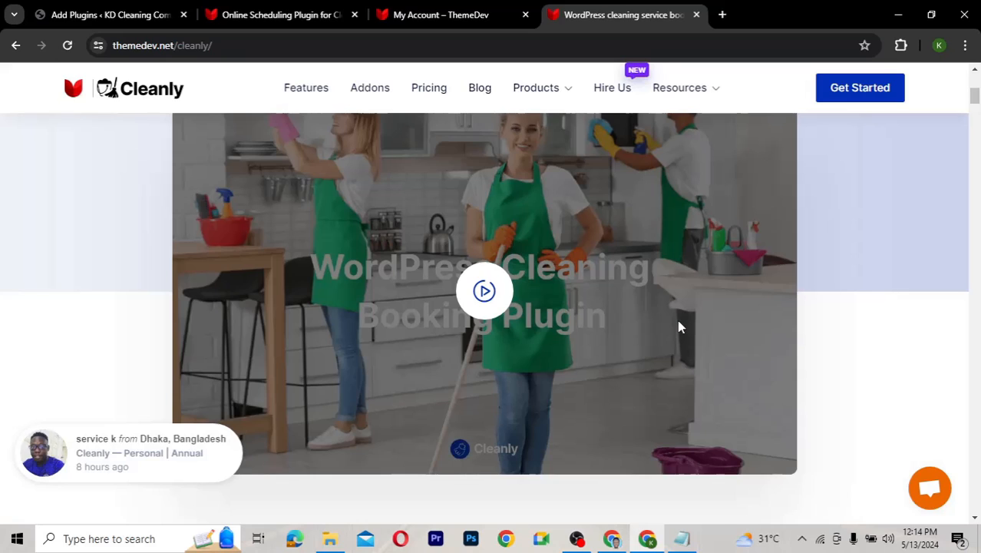
{"action": "scroll", "coordinate": [678, 324], "scroll_direction": "down", "scroll_amount": 4}
Browse the Cleanly Features page
{"action": "left_click", "coordinate": [305, 90]}
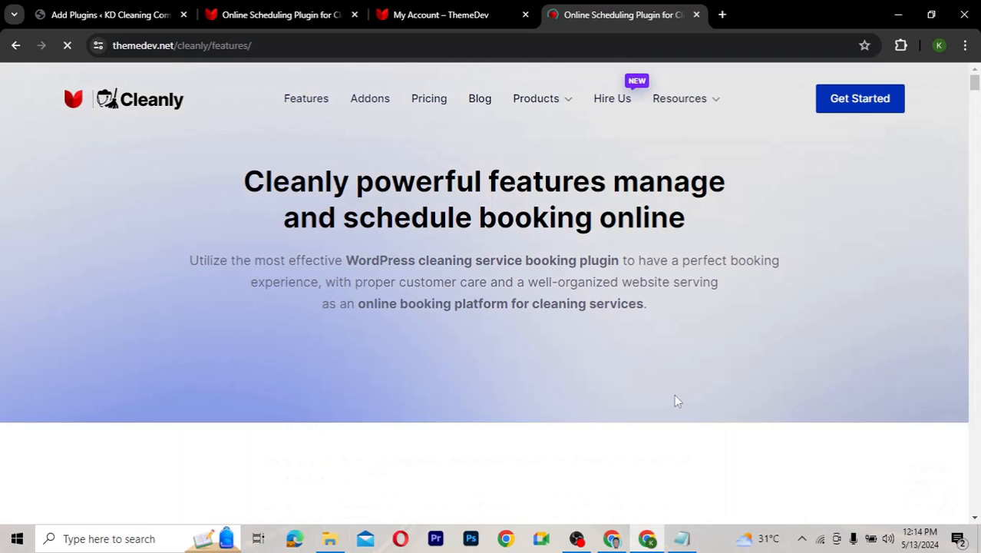
{"action": "scroll", "coordinate": [675, 400], "scroll_direction": "down", "scroll_amount": 3}
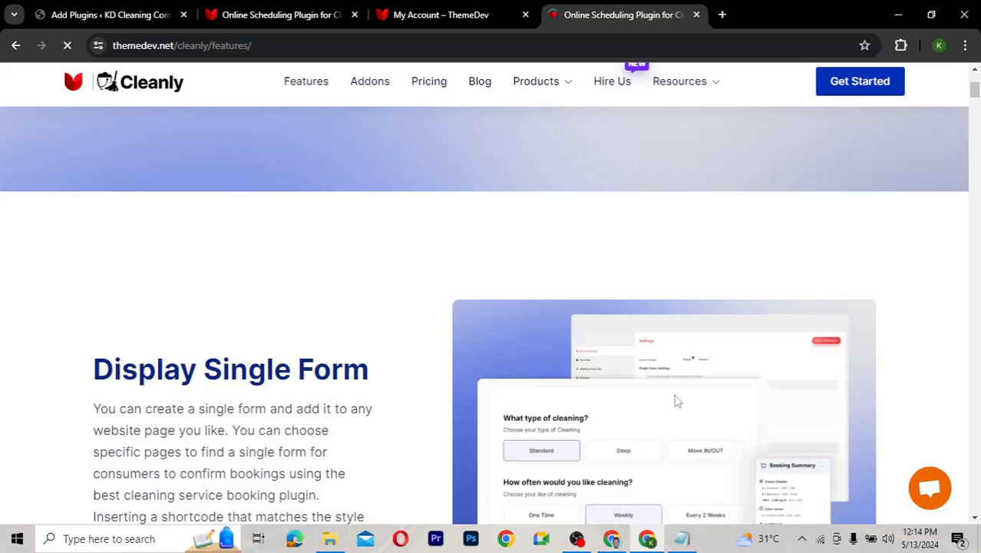
{"action": "scroll", "coordinate": [675, 399], "scroll_direction": "down", "scroll_amount": 3}
{"action": "scroll", "coordinate": [674, 399], "scroll_direction": "down", "scroll_amount": 5}
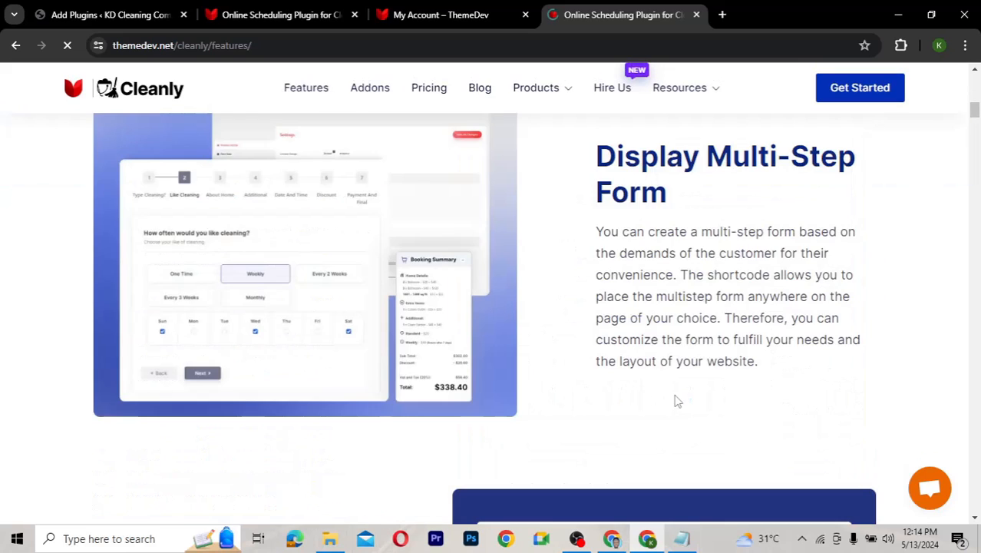
{"action": "scroll", "coordinate": [674, 400], "scroll_direction": "up", "scroll_amount": 2}
{"action": "scroll", "coordinate": [677, 401], "scroll_direction": "up", "scroll_amount": 8}
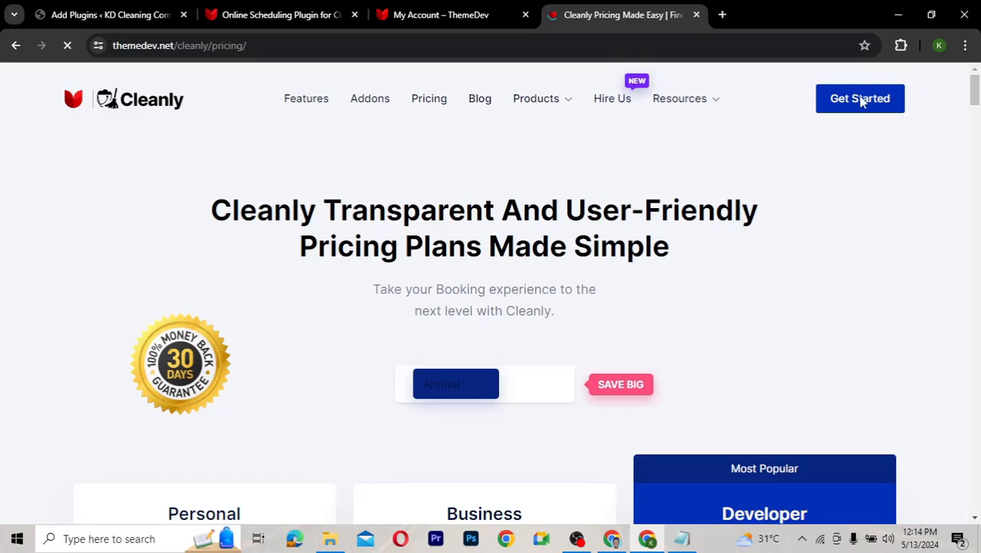
{"action": "scroll", "coordinate": [706, 338], "scroll_direction": "down", "scroll_amount": 3}
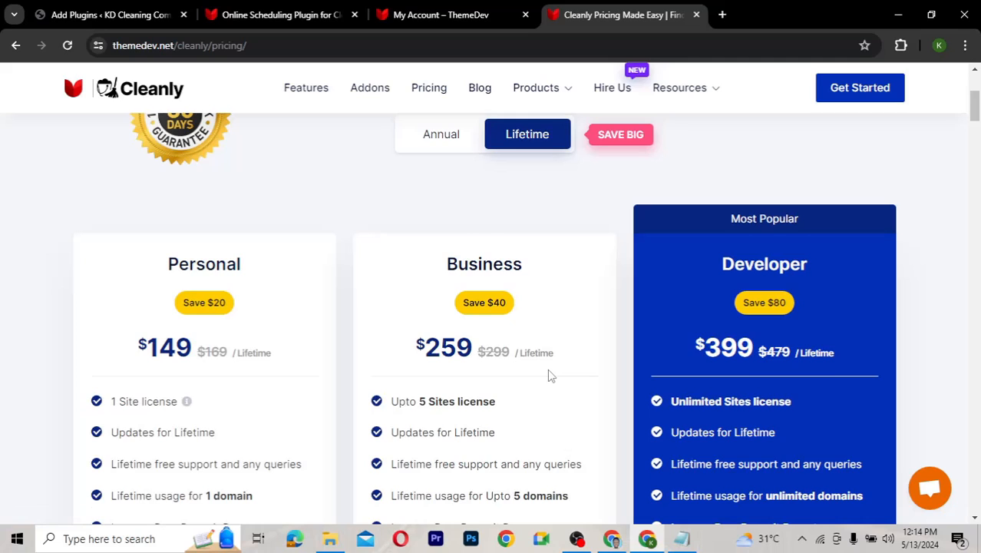
{"action": "scroll", "coordinate": [549, 376], "scroll_direction": "down", "scroll_amount": 1}
{"action": "scroll", "coordinate": [548, 372], "scroll_direction": "down", "scroll_amount": 1}
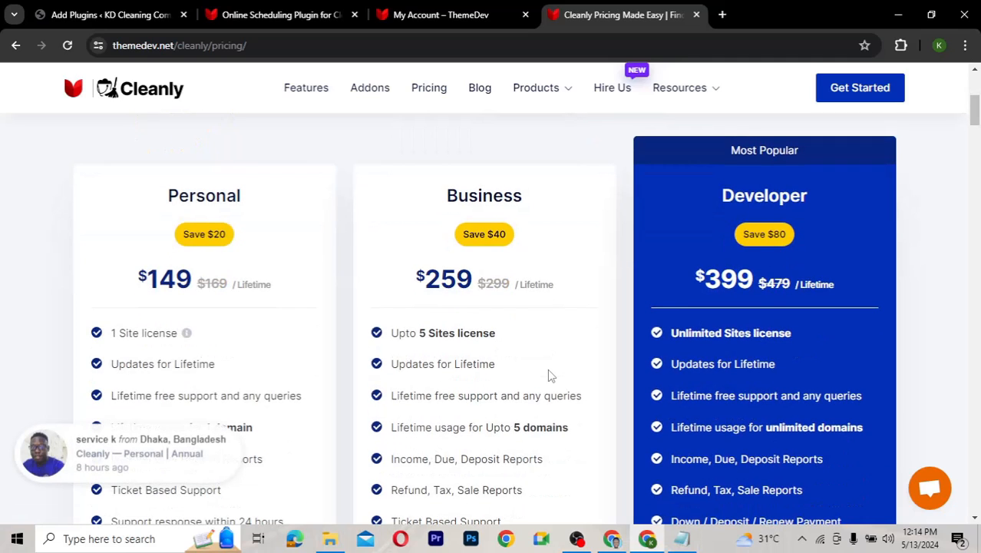
{"action": "scroll", "coordinate": [548, 370], "scroll_direction": "down", "scroll_amount": 2}
{"action": "scroll", "coordinate": [548, 370], "scroll_direction": "up", "scroll_amount": 1}
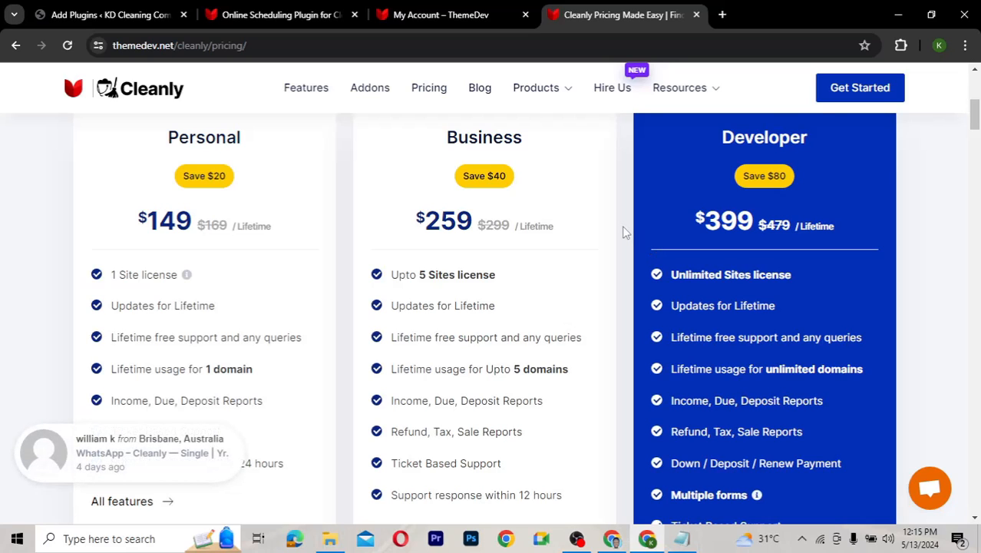
Review the Cleanly lifetime plans ($149, $259, $399), then switch to the ThemeDev account dashboard
{"action": "scroll", "coordinate": [624, 232], "scroll_direction": "down", "scroll_amount": 3}
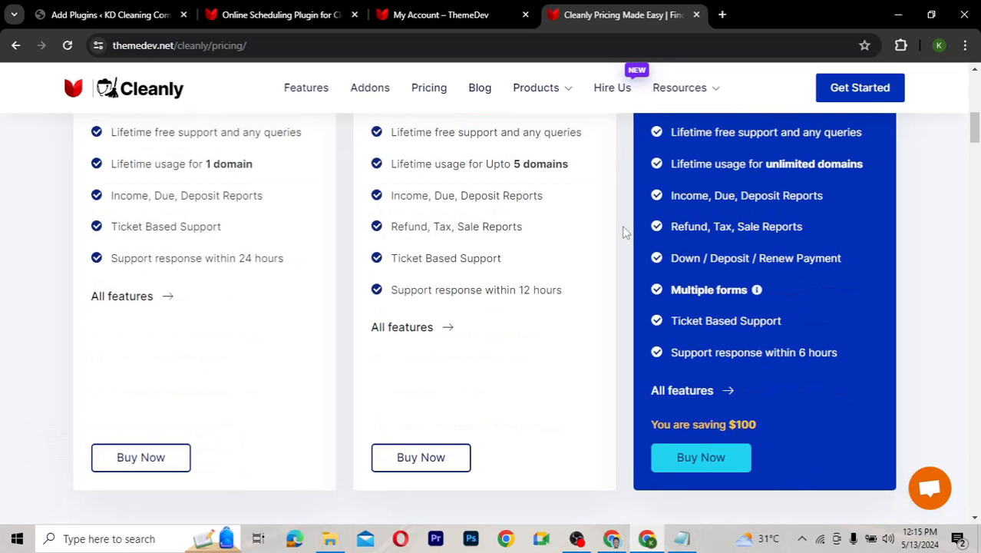
{"action": "scroll", "coordinate": [624, 232], "scroll_direction": "up", "scroll_amount": 2}
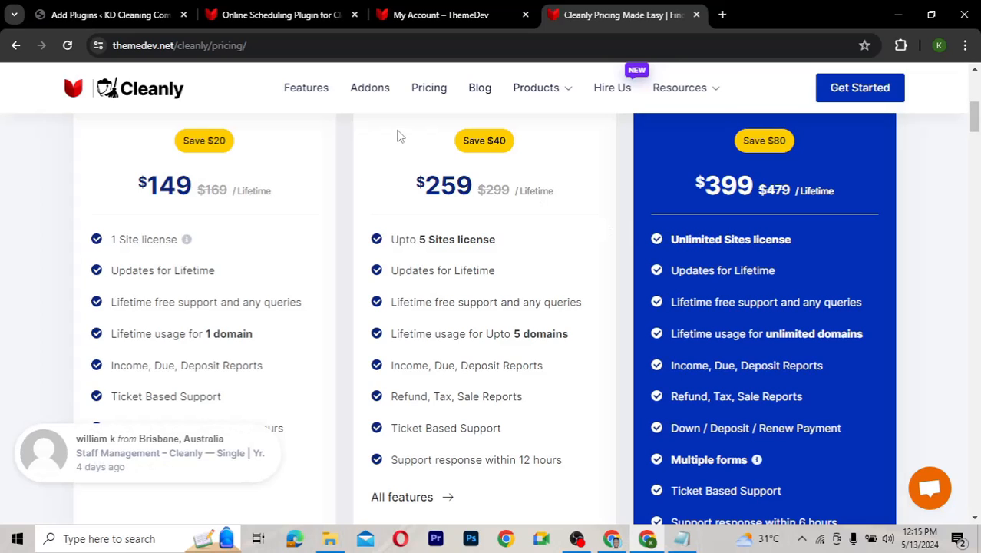
{"action": "left_click", "coordinate": [439, 18]}
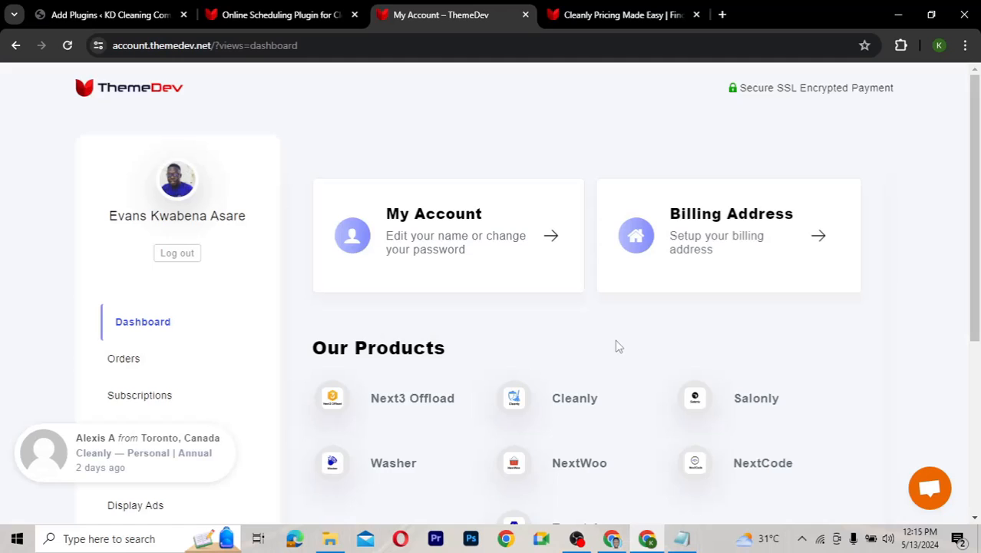
Open ThemeDev's Downloads page listing Cleanly files cleanly-v2.1.5-latest and cleanly-v2.1.6-update
{"action": "scroll", "coordinate": [618, 347], "scroll_direction": "down", "scroll_amount": 3}
{"action": "scroll", "coordinate": [618, 347], "scroll_direction": "up", "scroll_amount": 2}
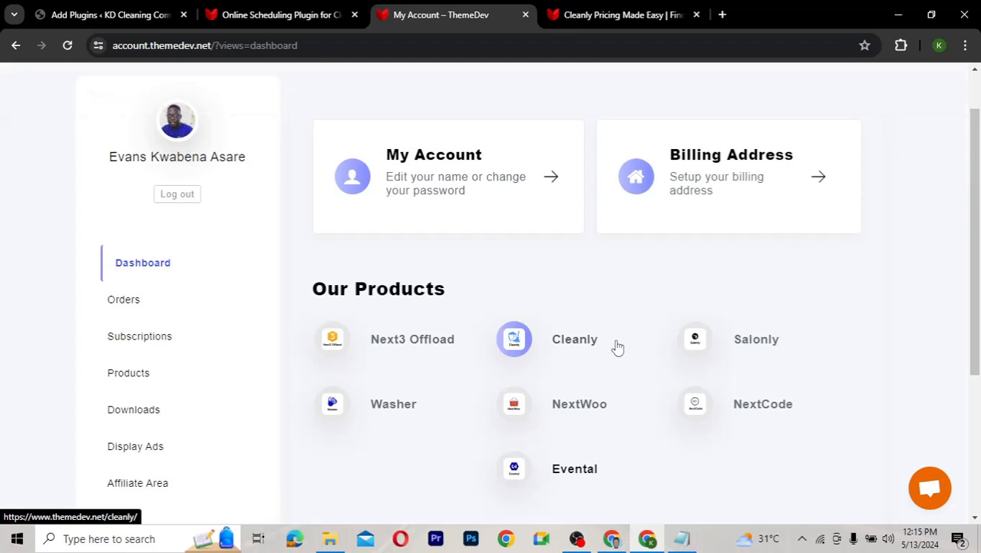
{"action": "scroll", "coordinate": [619, 347], "scroll_direction": "down", "scroll_amount": 1}
{"action": "scroll", "coordinate": [618, 347], "scroll_direction": "down", "scroll_amount": 1}
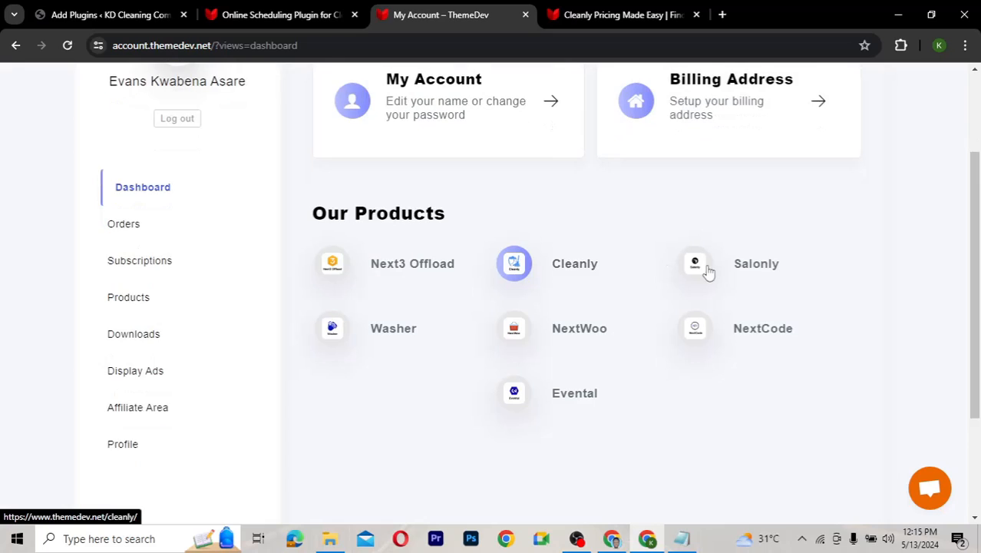
{"action": "left_click", "coordinate": [147, 342]}
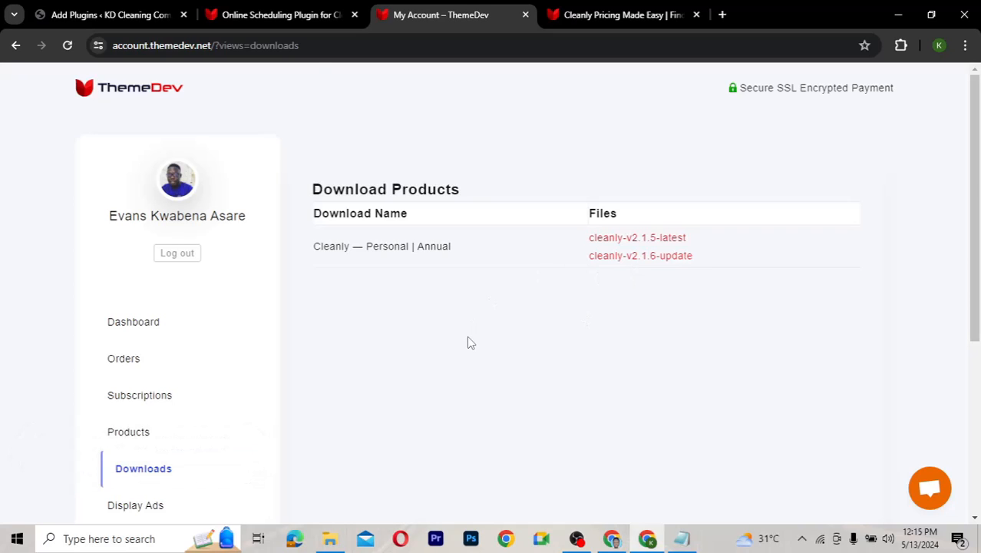
{"action": "scroll", "coordinate": [467, 337], "scroll_direction": "down", "scroll_amount": 2}
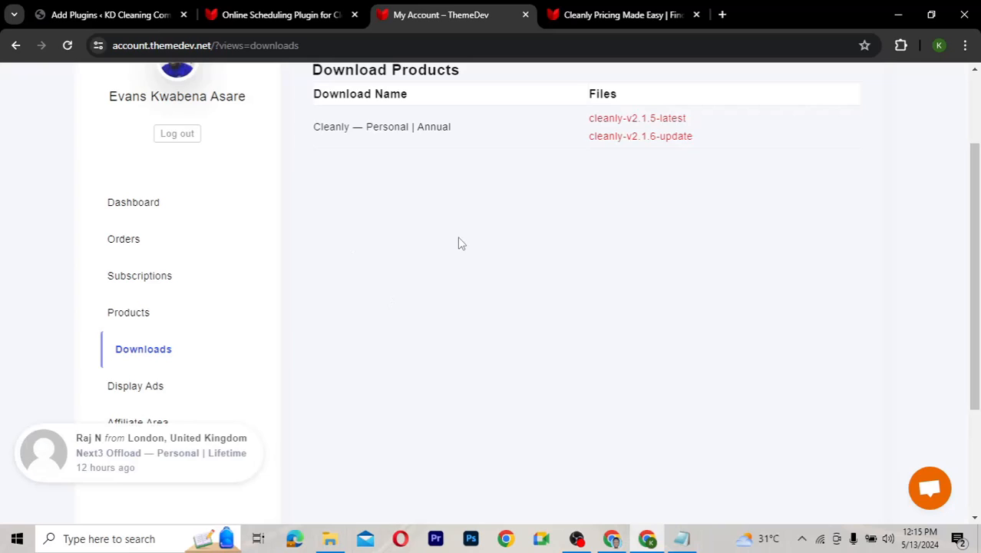
{"action": "scroll", "coordinate": [219, 285], "scroll_direction": "up", "scroll_amount": 1}
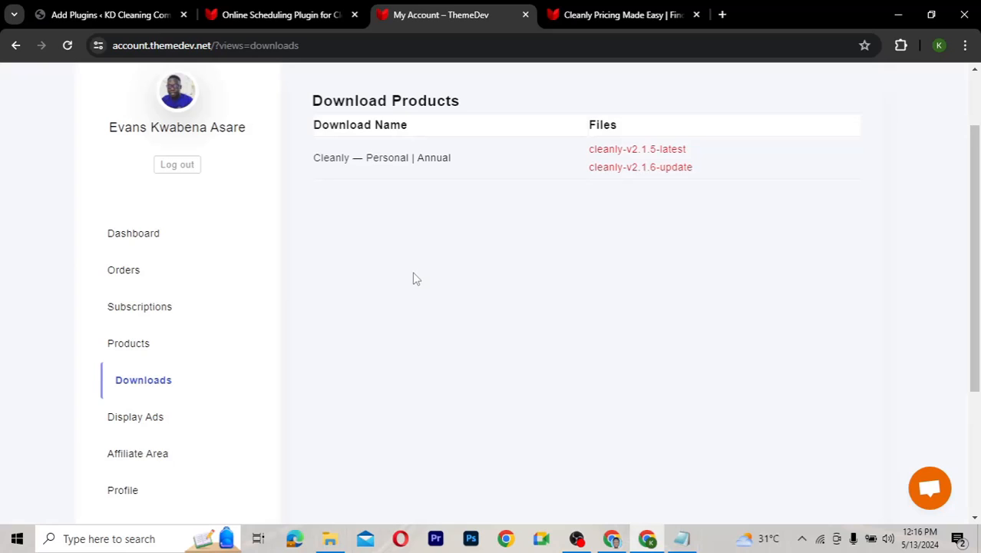
Check the Cleanly licence: $99.00, expiring May 9, 2025, with a 1/1 activation limit
{"action": "left_click", "coordinate": [153, 317]}
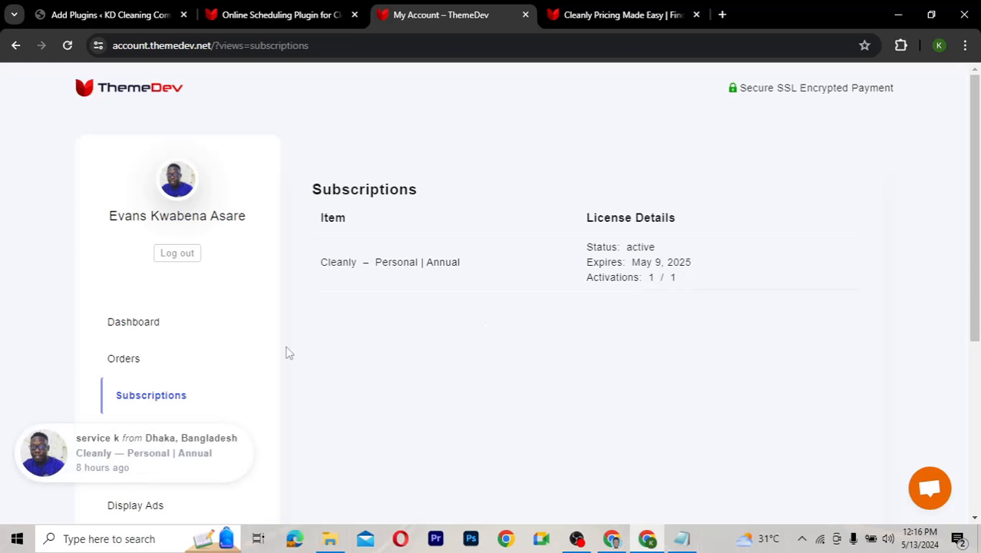
{"action": "scroll", "coordinate": [289, 353], "scroll_direction": "down", "scroll_amount": 2}
{"action": "left_click", "coordinate": [131, 321]}
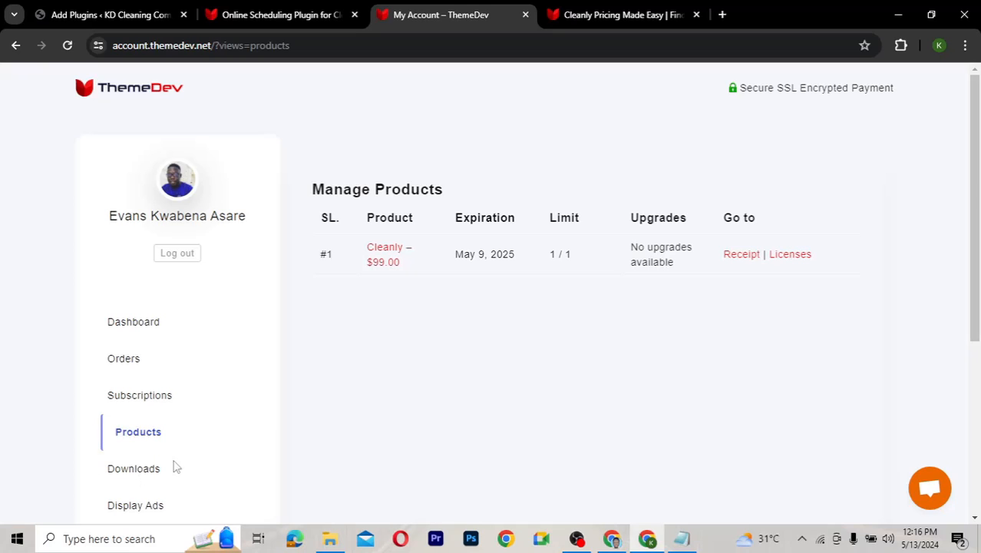
{"action": "scroll", "coordinate": [301, 419], "scroll_direction": "down", "scroll_amount": 1}
{"action": "scroll", "coordinate": [301, 420], "scroll_direction": "down", "scroll_amount": 2}
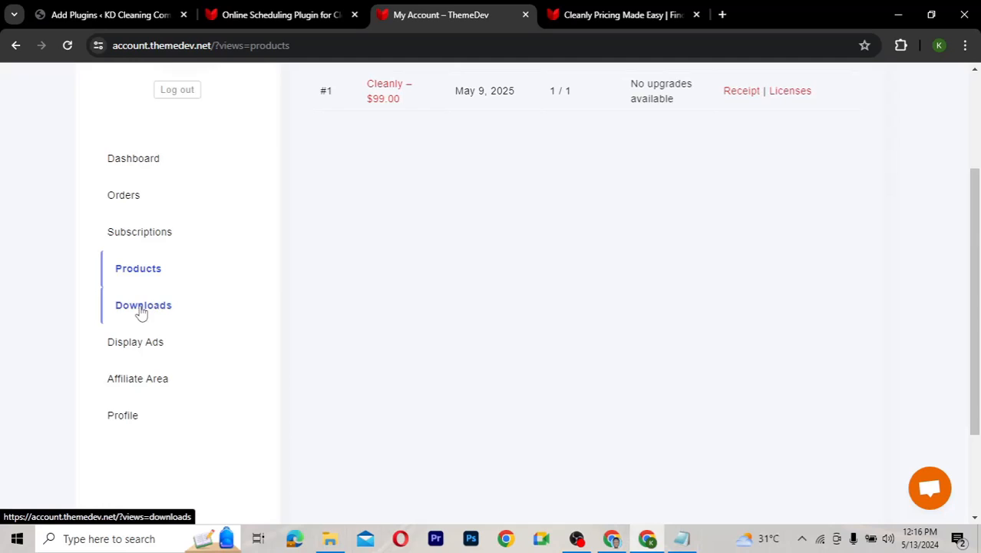
Start the cleanly-v2.1.6-update download, cancel it, and return to WordPress Add Plugins
{"action": "left_click", "coordinate": [141, 308]}
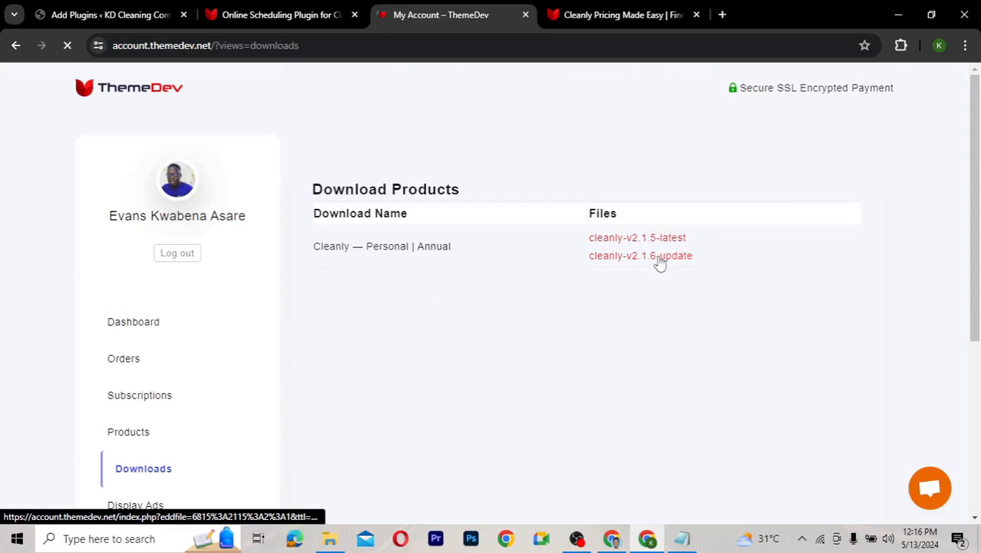
{"action": "left_click", "coordinate": [641, 258]}
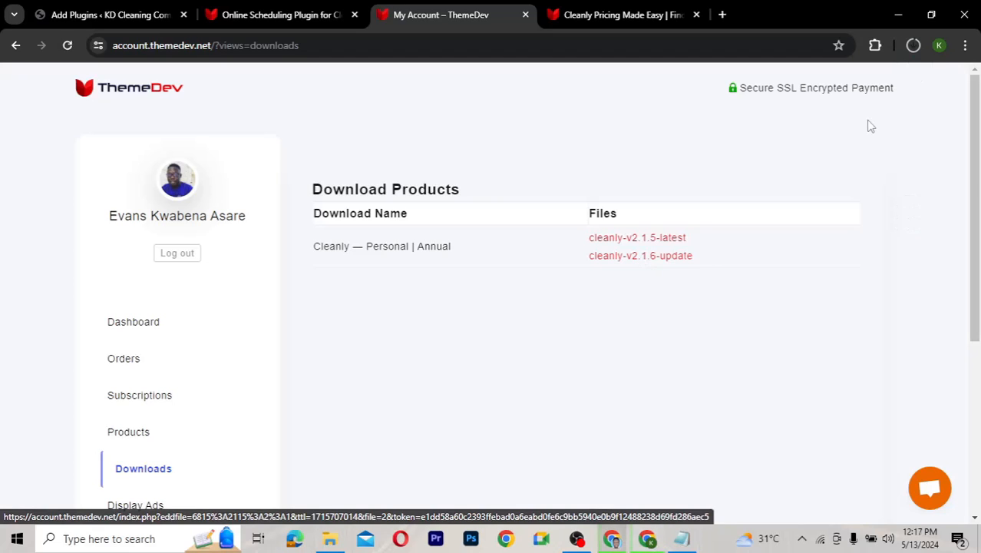
{"action": "left_click", "coordinate": [917, 47]}
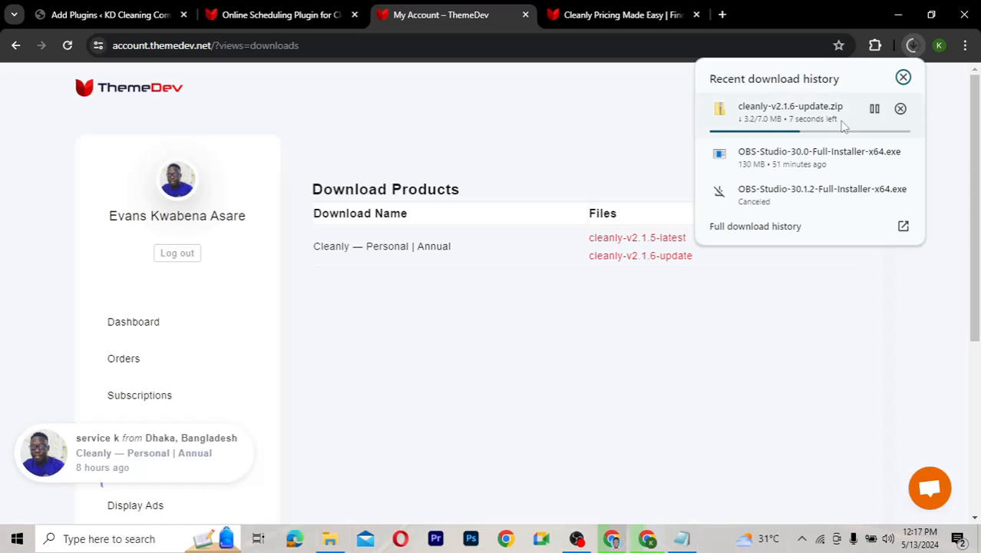
{"action": "left_click", "coordinate": [875, 109]}
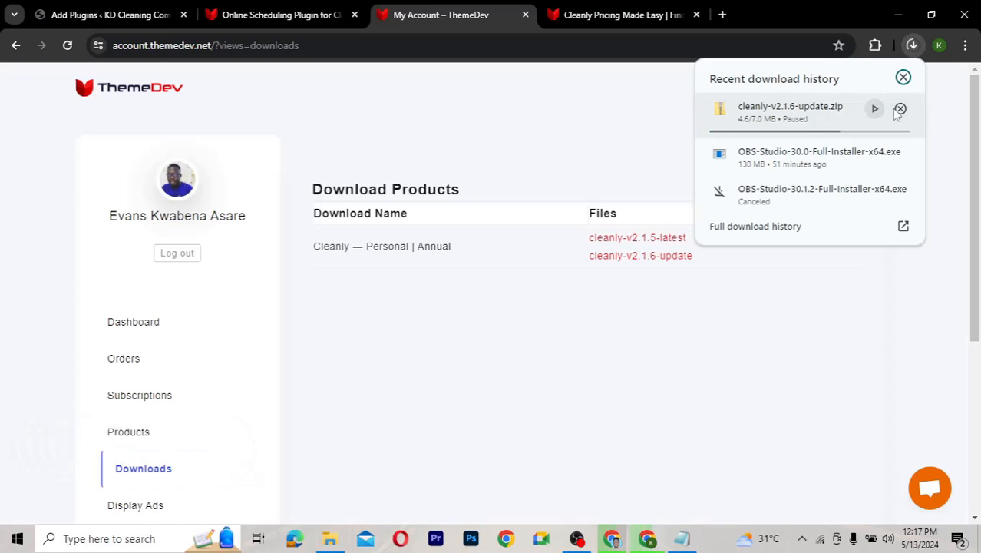
{"action": "left_click", "coordinate": [900, 109]}
{"action": "left_click", "coordinate": [903, 77]}
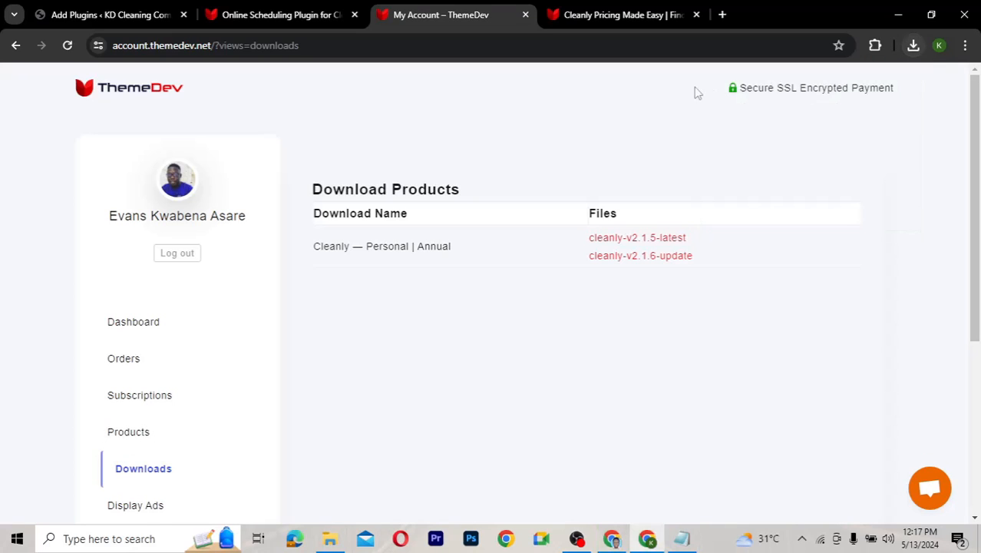
{"action": "left_click", "coordinate": [138, 17]}
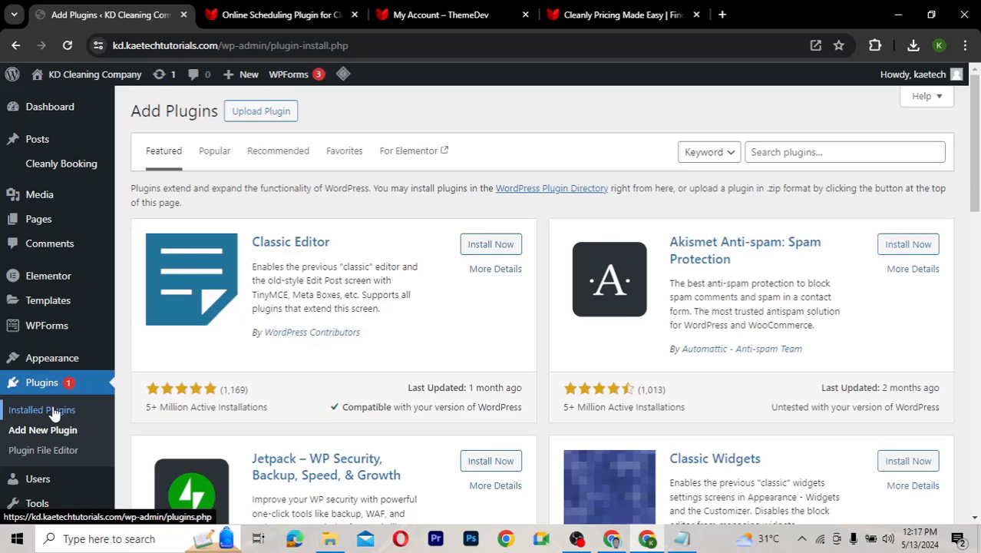
Choose cleanly-v2.1.6-update.zip as the plugin file to upload
{"action": "left_click", "coordinate": [259, 112]}
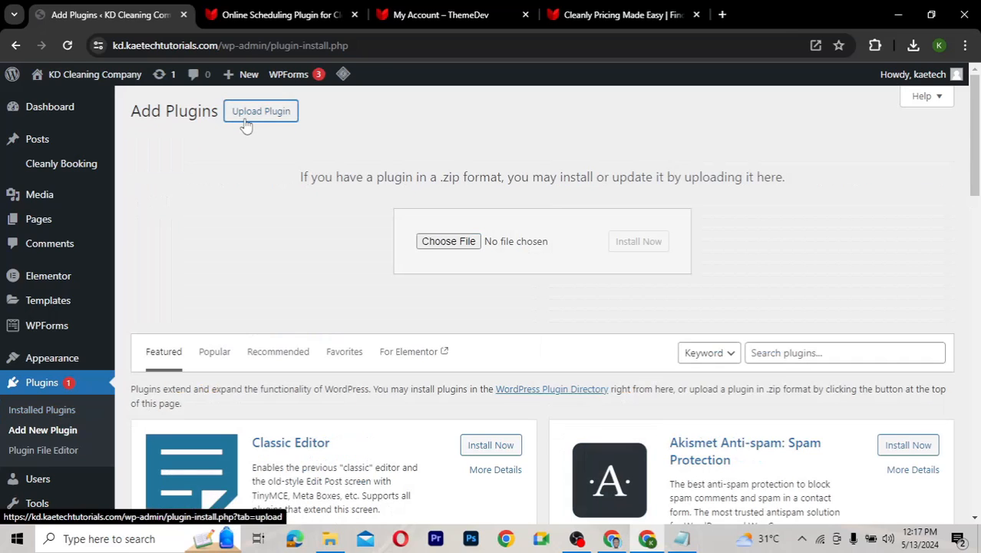
{"action": "left_click", "coordinate": [470, 243]}
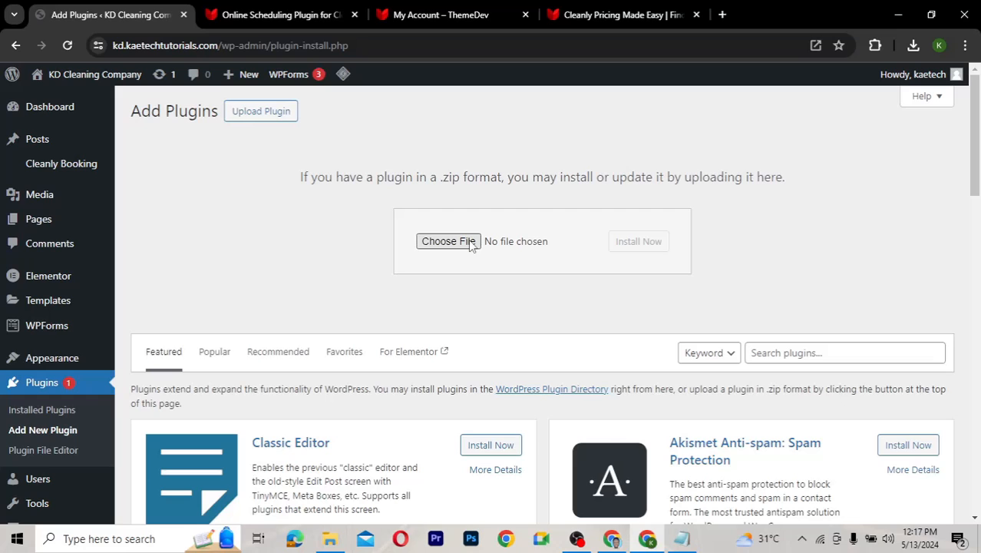
{"action": "left_click", "coordinate": [472, 242]}
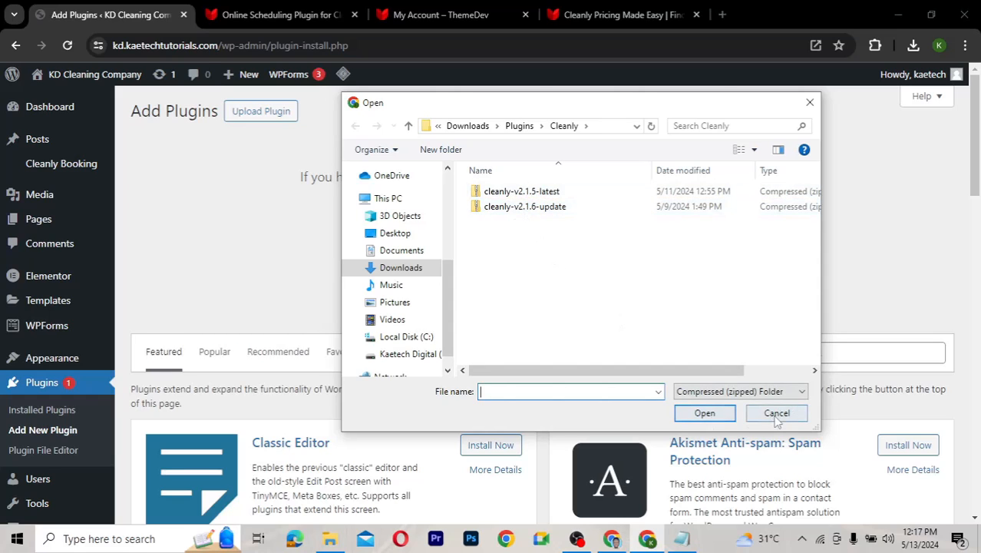
{"action": "left_click", "coordinate": [542, 208]}
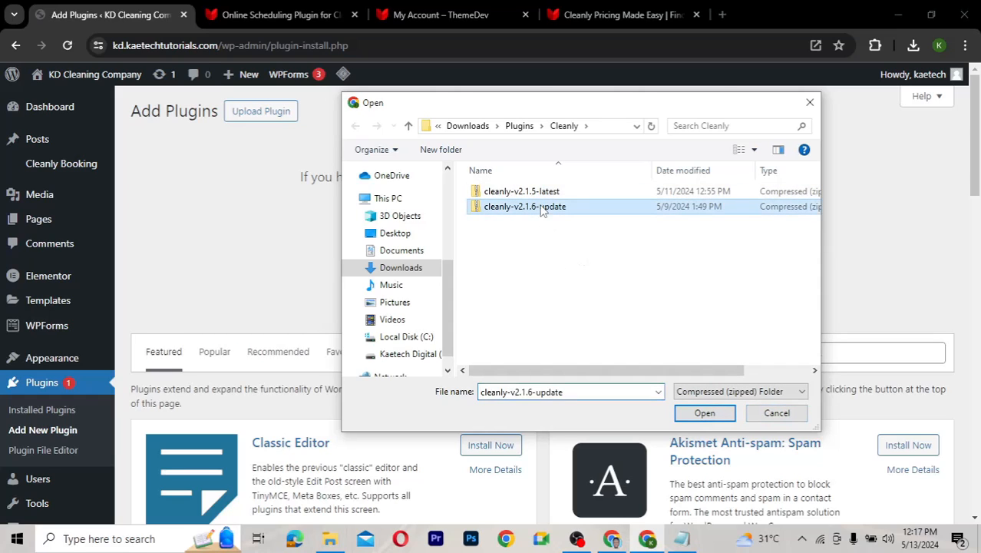
{"action": "left_click", "coordinate": [704, 412]}
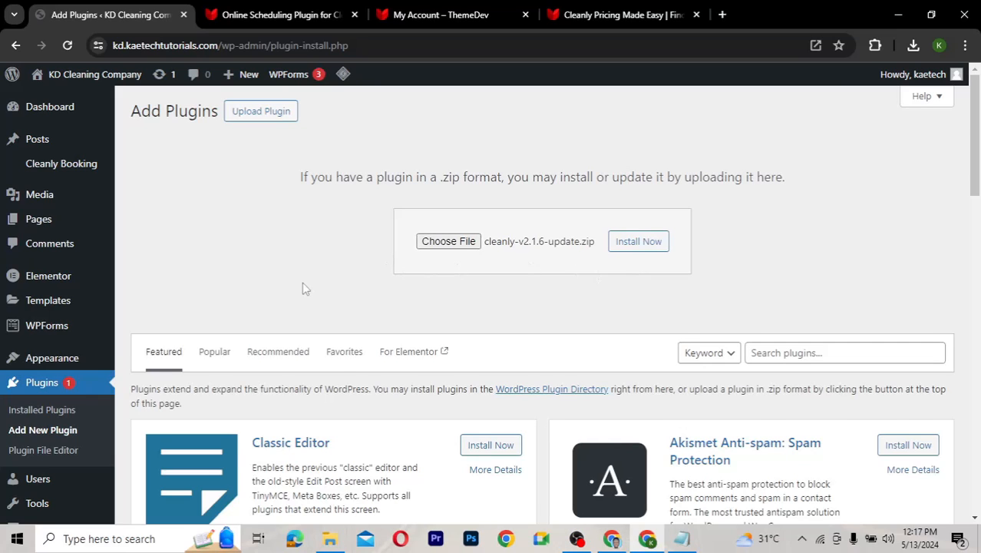
View Installed Plugins, showing Cleanly Booking 2.1.5 with version 2.1.6 available
{"action": "scroll", "coordinate": [305, 288], "scroll_direction": "down", "scroll_amount": 1}
{"action": "left_click", "coordinate": [59, 329]}
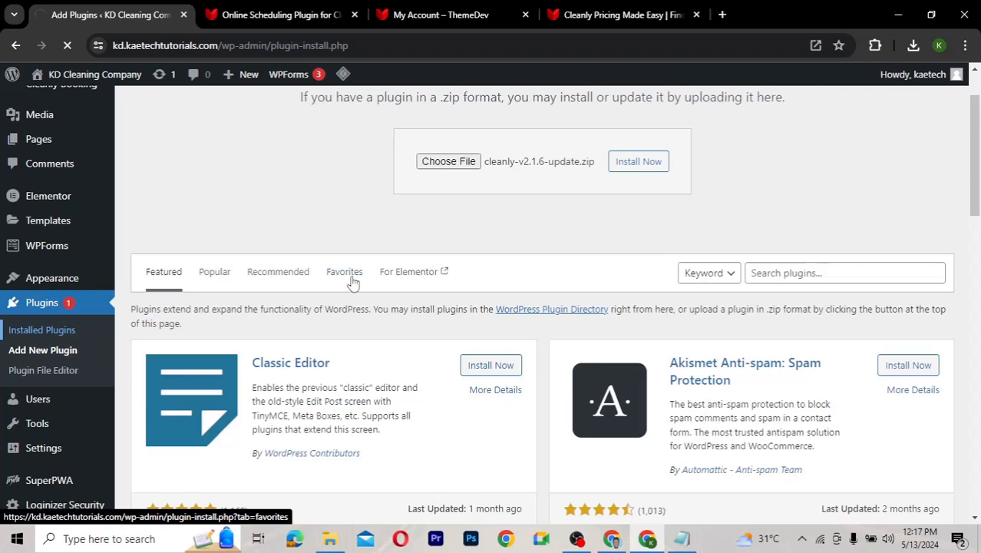
{"action": "scroll", "coordinate": [352, 282], "scroll_direction": "down", "scroll_amount": 1}
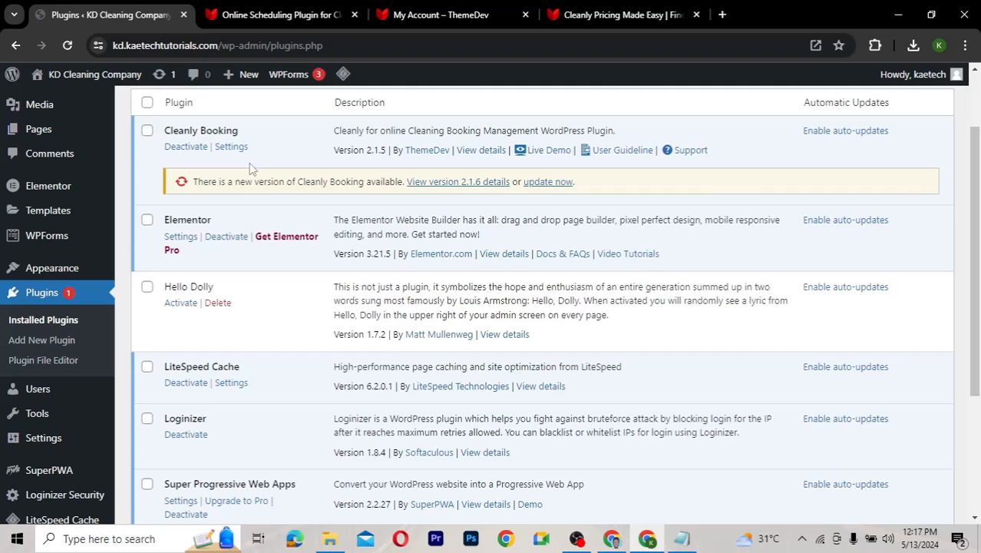
{"action": "scroll", "coordinate": [249, 169], "scroll_direction": "up", "scroll_amount": 1}
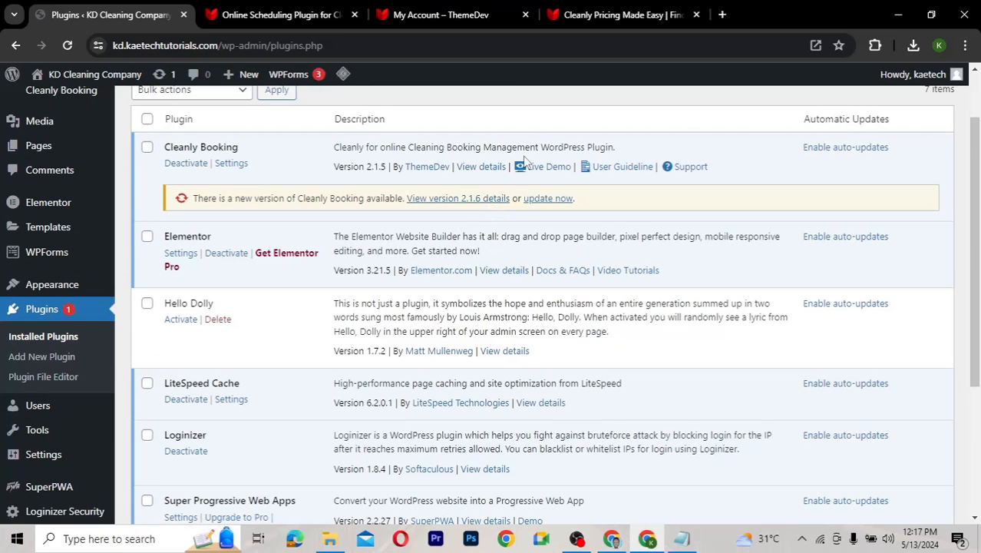
{"action": "left_click", "coordinate": [619, 18]}
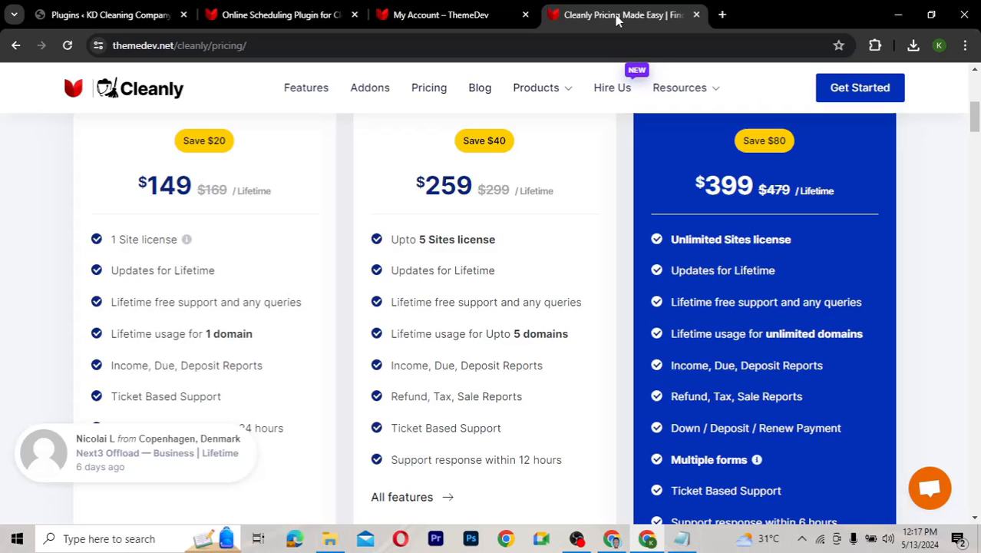
{"action": "left_click", "coordinate": [441, 17]}
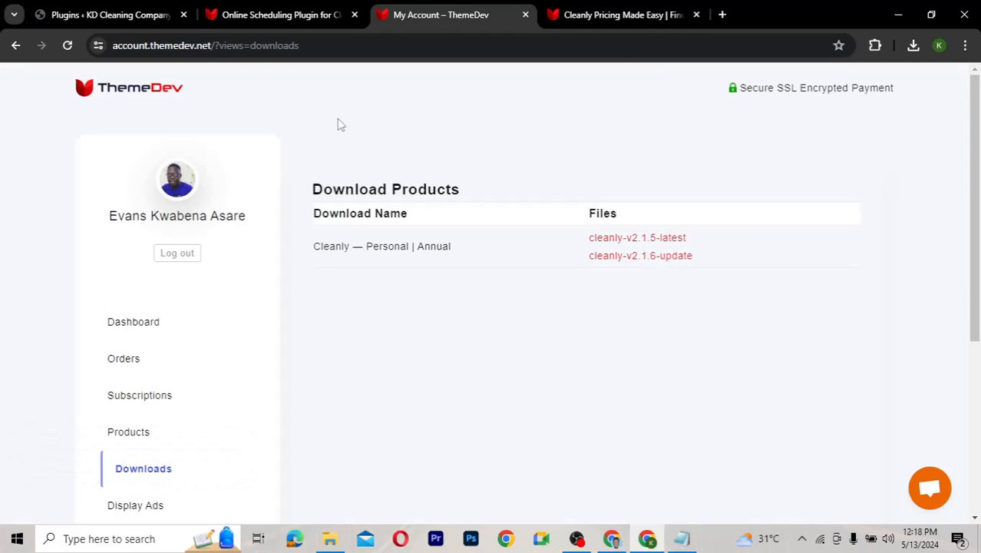
{"action": "left_click", "coordinate": [122, 23]}
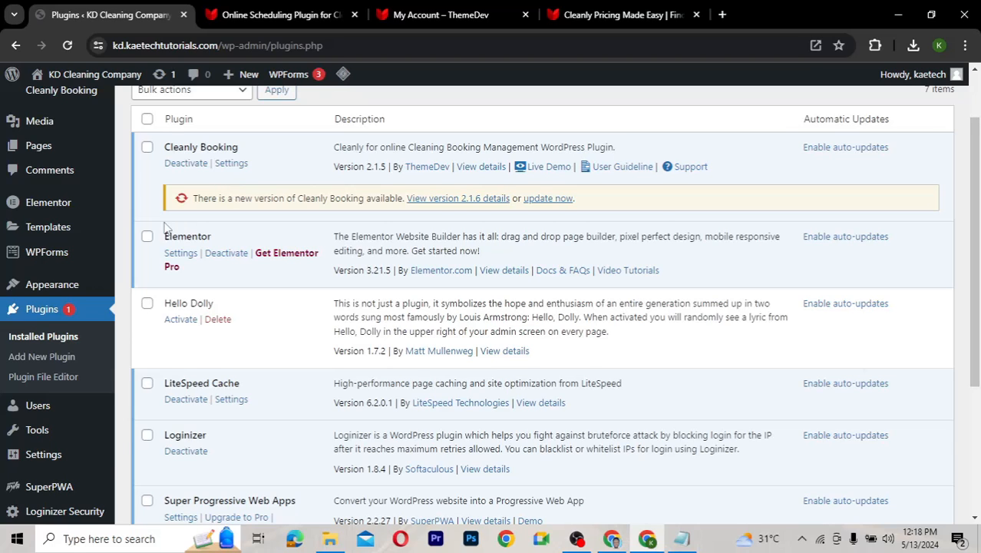
Open Cleanly Booking's Active License page, confirming the licence is active and revocable
{"action": "scroll", "coordinate": [165, 227], "scroll_direction": "up", "scroll_amount": 1}
{"action": "mouse_move", "coordinate": [61, 170]}
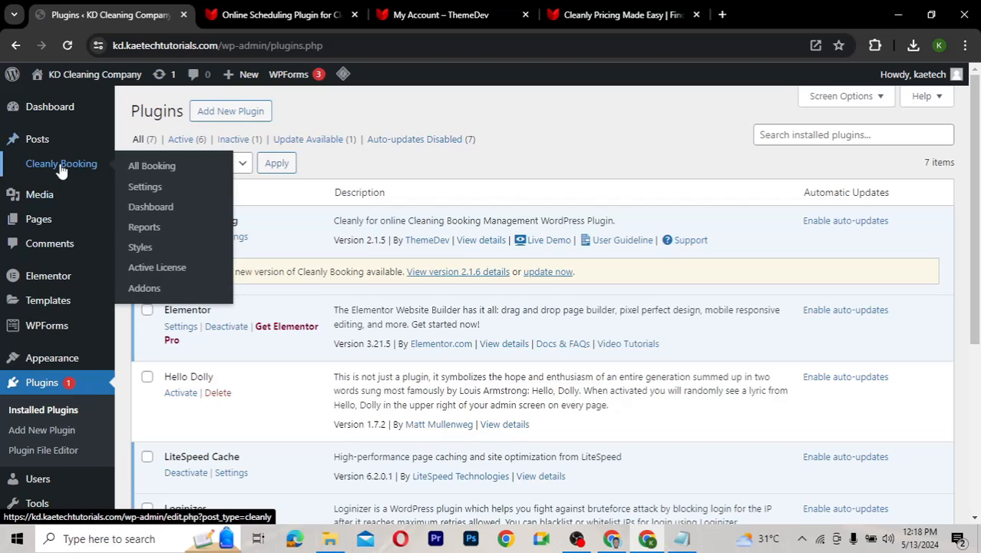
{"action": "left_click", "coordinate": [164, 272]}
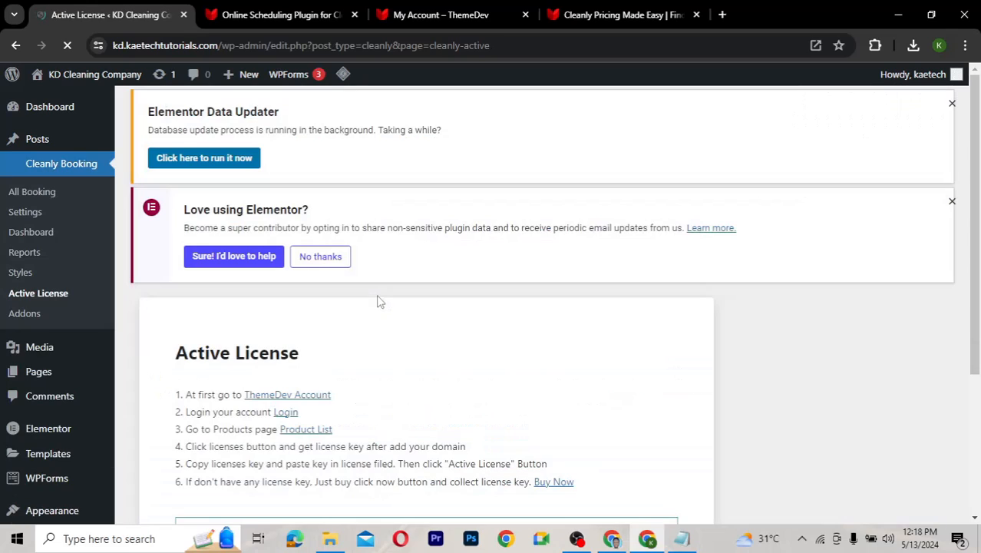
{"action": "scroll", "coordinate": [415, 373], "scroll_direction": "down", "scroll_amount": 3}
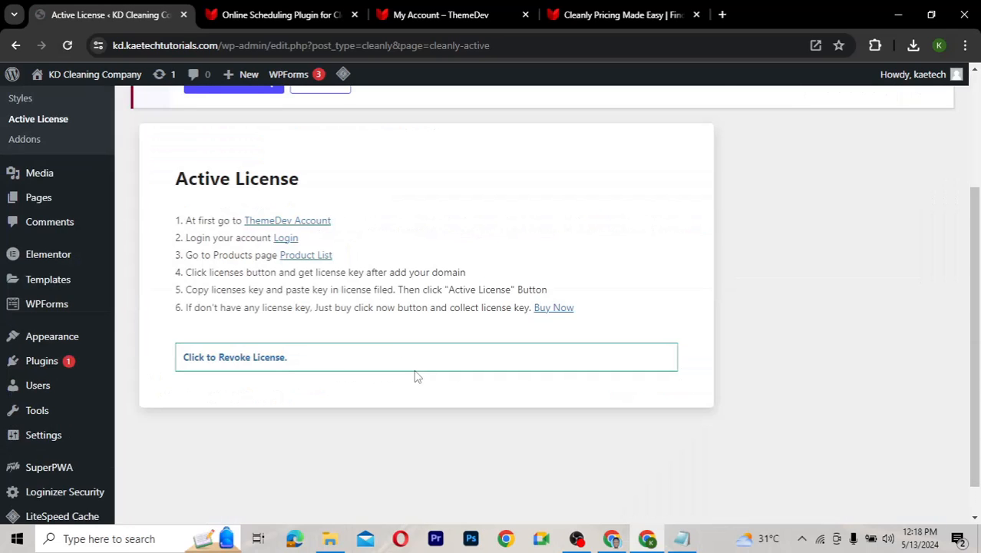
{"action": "scroll", "coordinate": [415, 371], "scroll_direction": "up", "scroll_amount": 1}
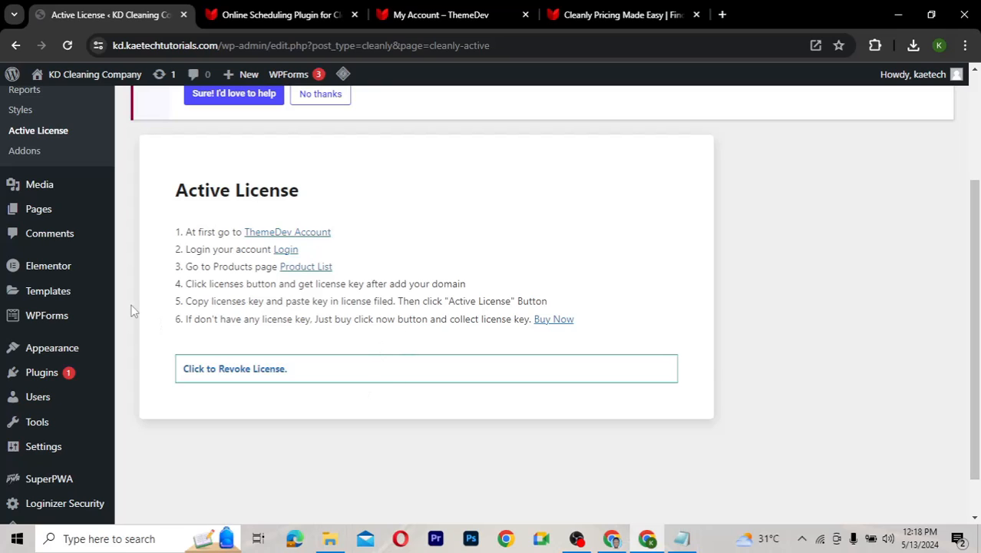
{"action": "scroll", "coordinate": [131, 311], "scroll_direction": "up", "scroll_amount": 2}
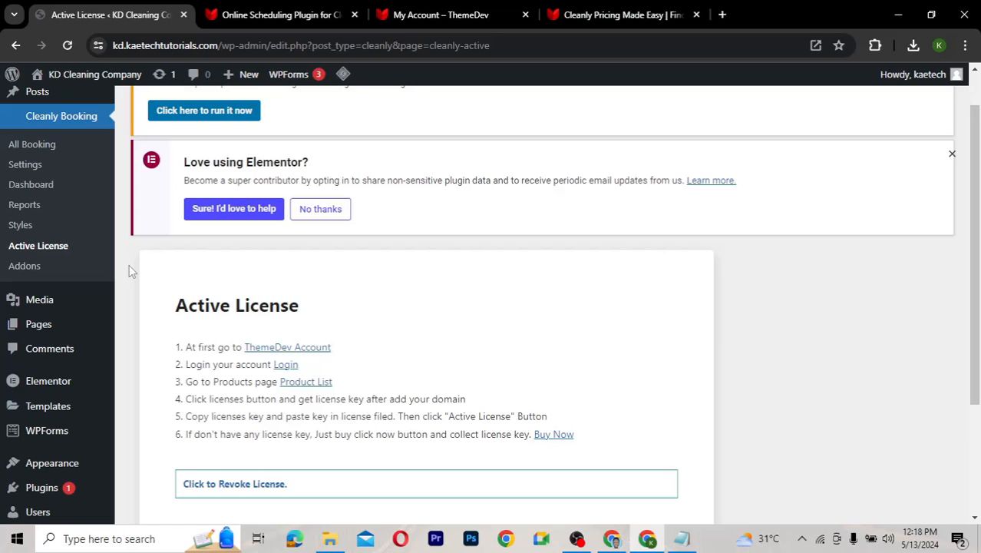
{"action": "scroll", "coordinate": [129, 264], "scroll_direction": "up", "scroll_amount": 1}
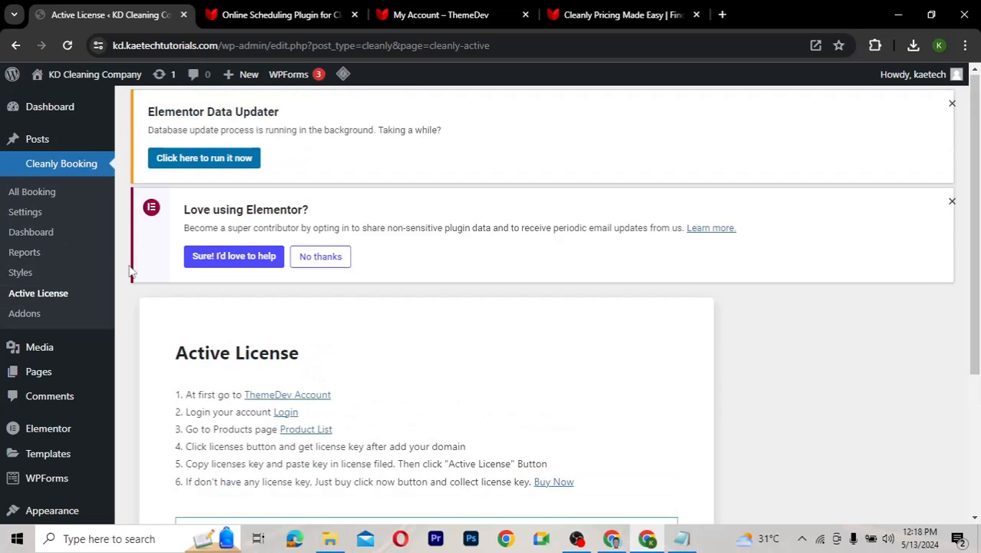
Review Cleanly Booking's single and multistep form options in the Booking Settings section
{"action": "left_click", "coordinate": [26, 215]}
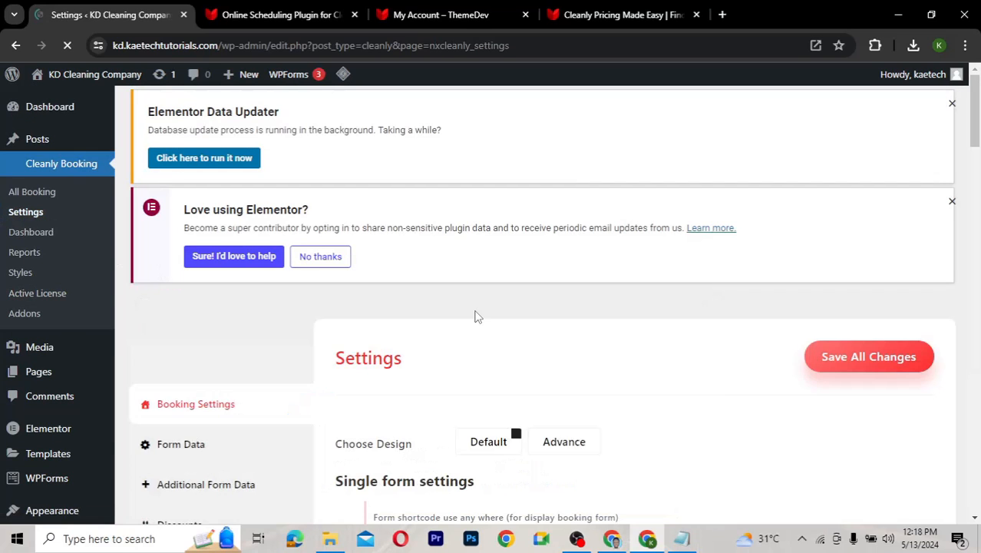
{"action": "scroll", "coordinate": [609, 353], "scroll_direction": "down", "scroll_amount": 3}
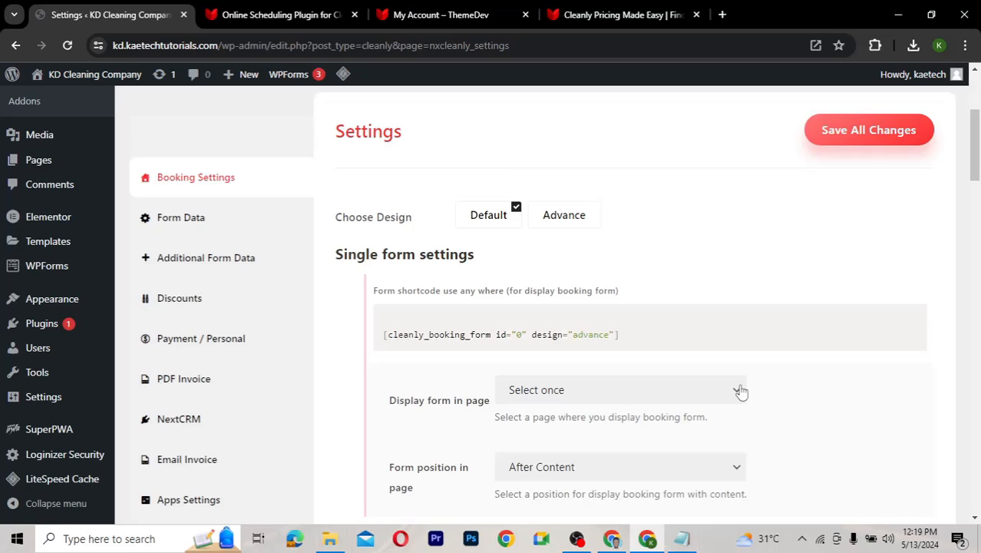
{"action": "scroll", "coordinate": [741, 391], "scroll_direction": "down", "scroll_amount": 1}
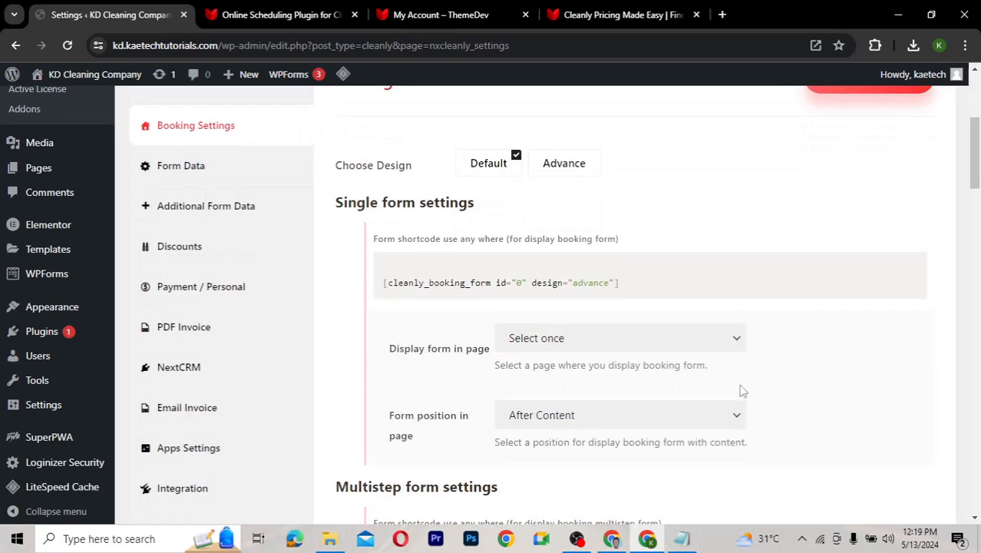
{"action": "scroll", "coordinate": [741, 391], "scroll_direction": "up", "scroll_amount": 1}
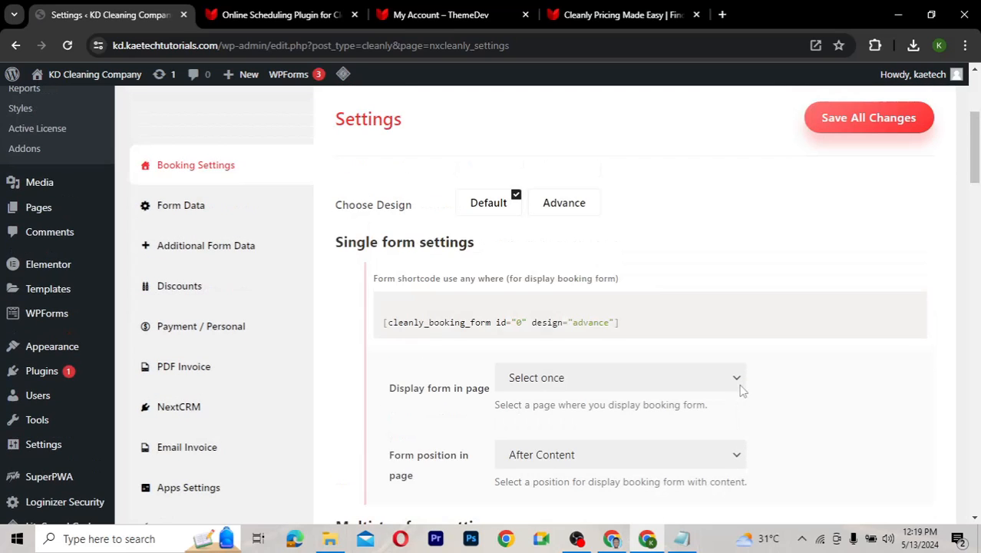
{"action": "scroll", "coordinate": [426, 329], "scroll_direction": "down", "scroll_amount": 1}
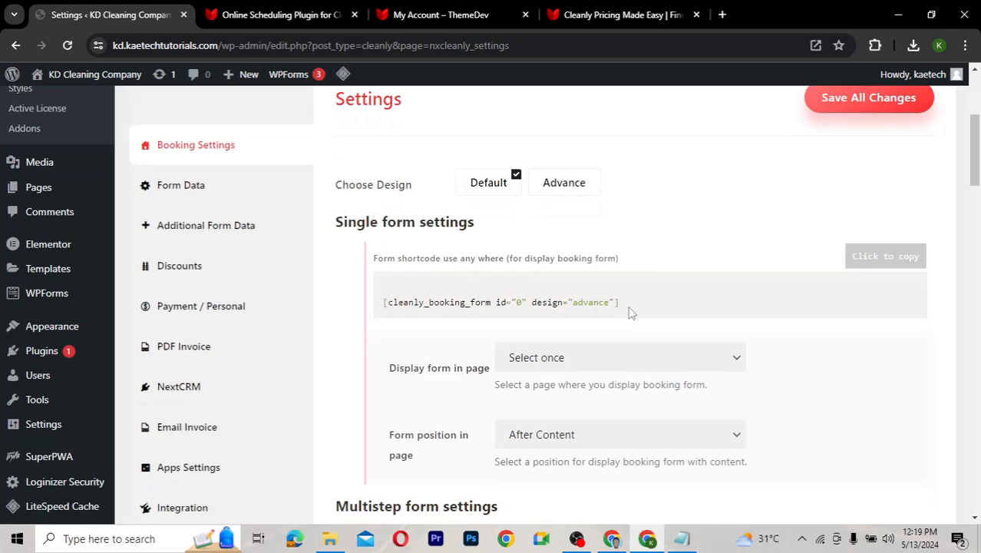
{"action": "scroll", "coordinate": [629, 315], "scroll_direction": "down", "scroll_amount": 2}
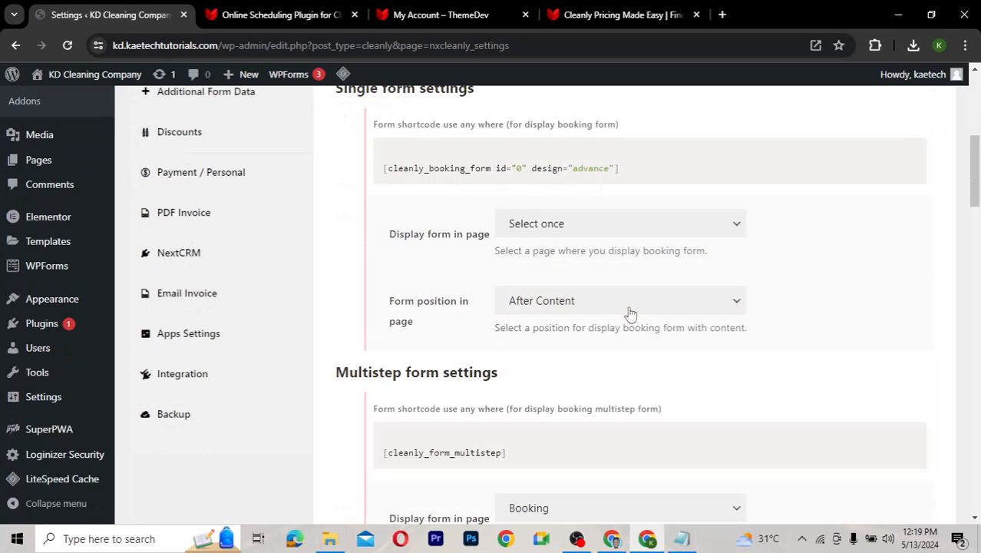
{"action": "scroll", "coordinate": [630, 314], "scroll_direction": "down", "scroll_amount": 4}
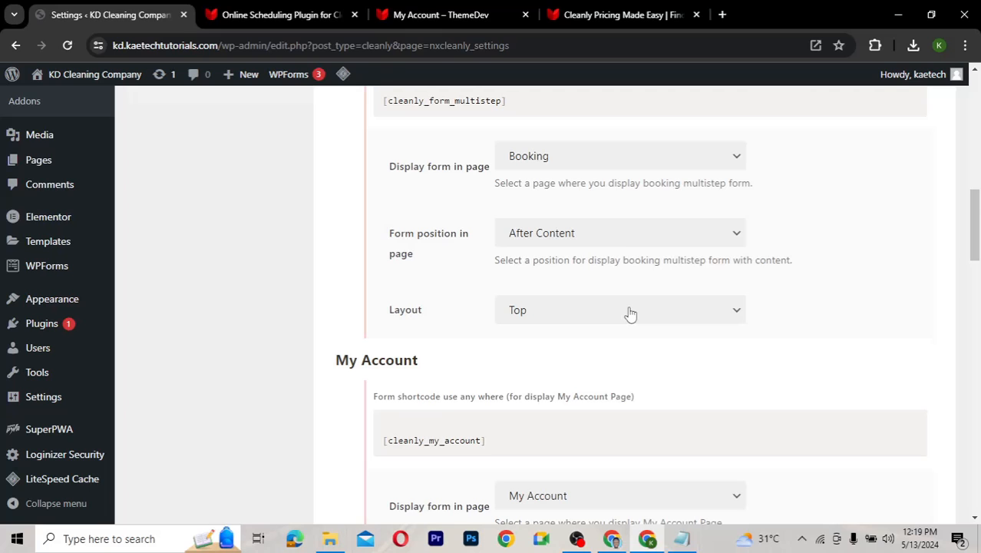
{"action": "scroll", "coordinate": [630, 314], "scroll_direction": "up", "scroll_amount": 5}
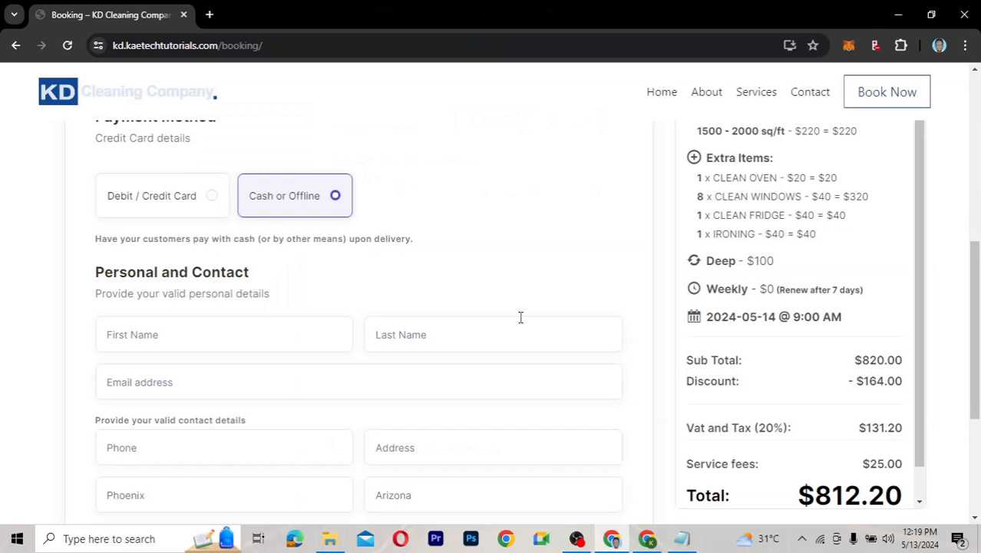
{"action": "scroll", "coordinate": [520, 317], "scroll_direction": "down", "scroll_amount": 1}
{"action": "scroll", "coordinate": [520, 321], "scroll_direction": "up", "scroll_amount": 3}
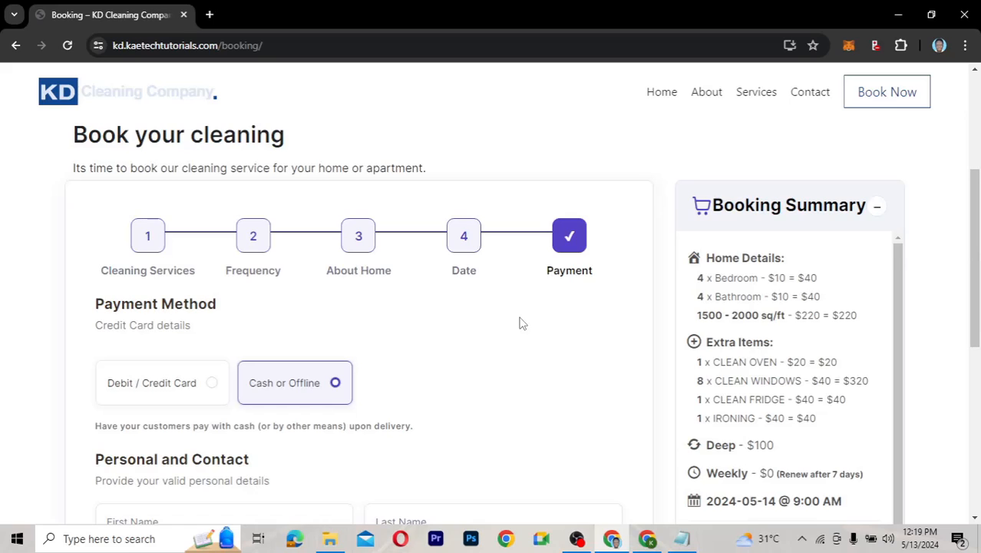
{"action": "scroll", "coordinate": [519, 323], "scroll_direction": "up", "scroll_amount": 1}
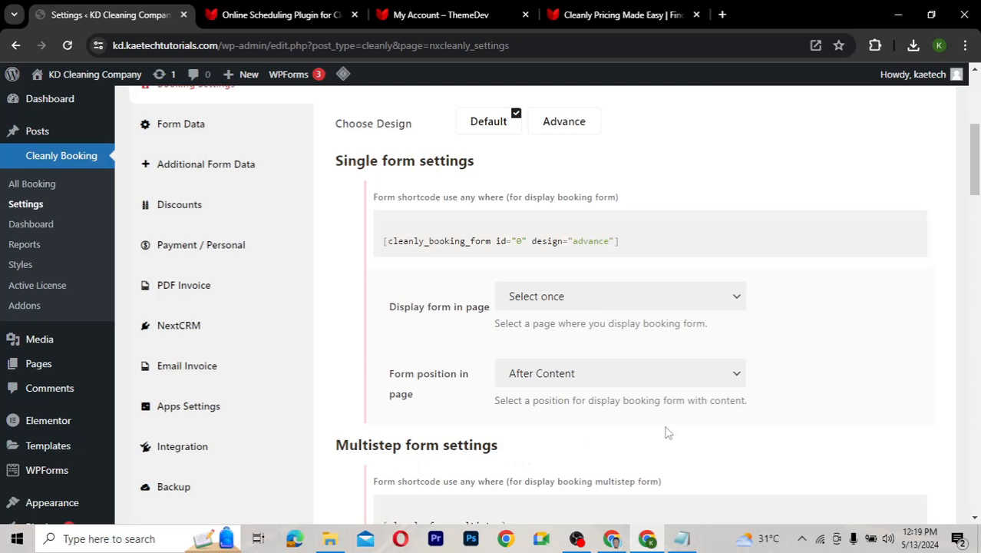
{"action": "scroll", "coordinate": [667, 433], "scroll_direction": "down", "scroll_amount": 1}
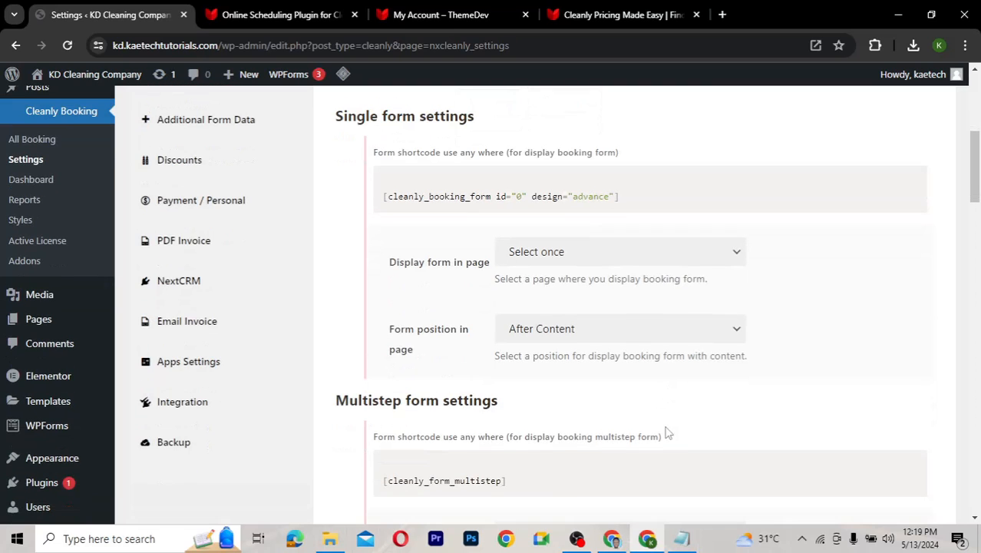
{"action": "scroll", "coordinate": [667, 433], "scroll_direction": "down", "scroll_amount": 1}
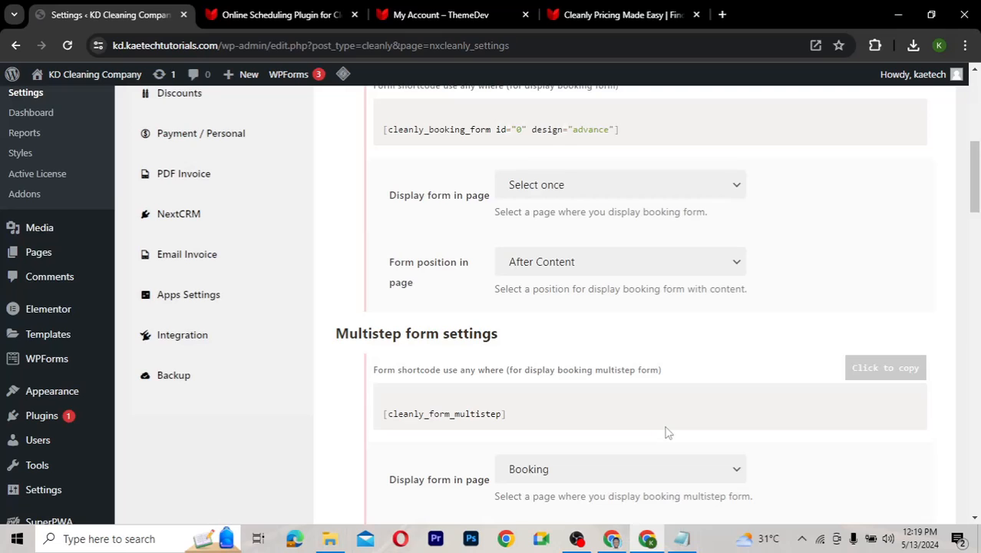
{"action": "scroll", "coordinate": [668, 433], "scroll_direction": "down", "scroll_amount": 2}
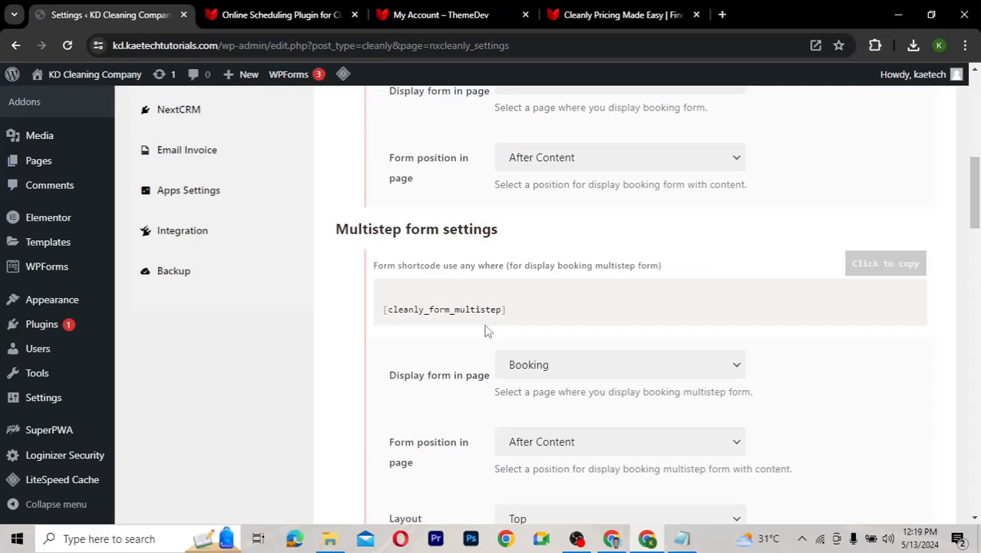
{"action": "scroll", "coordinate": [427, 366], "scroll_direction": "down", "scroll_amount": 1}
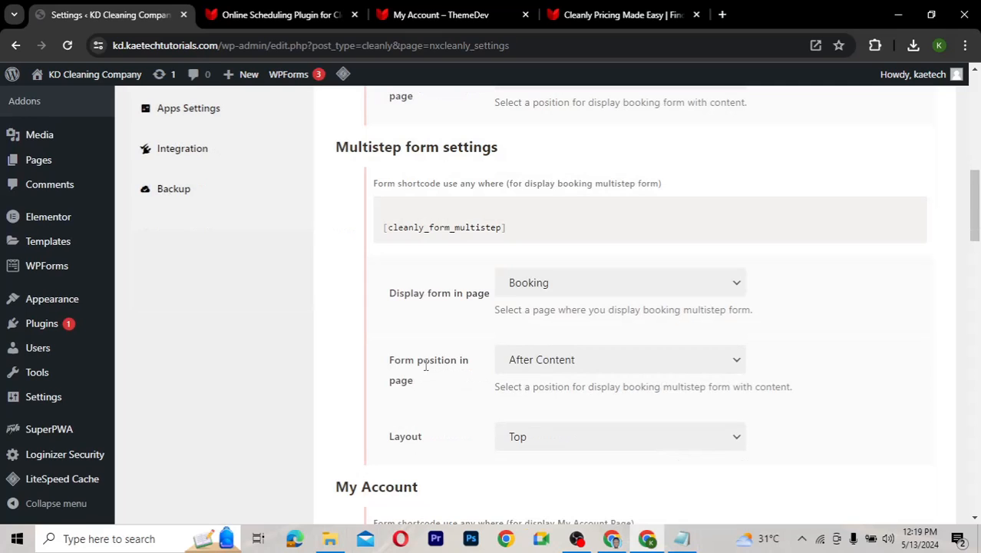
{"action": "scroll", "coordinate": [426, 366], "scroll_direction": "up", "scroll_amount": 1}
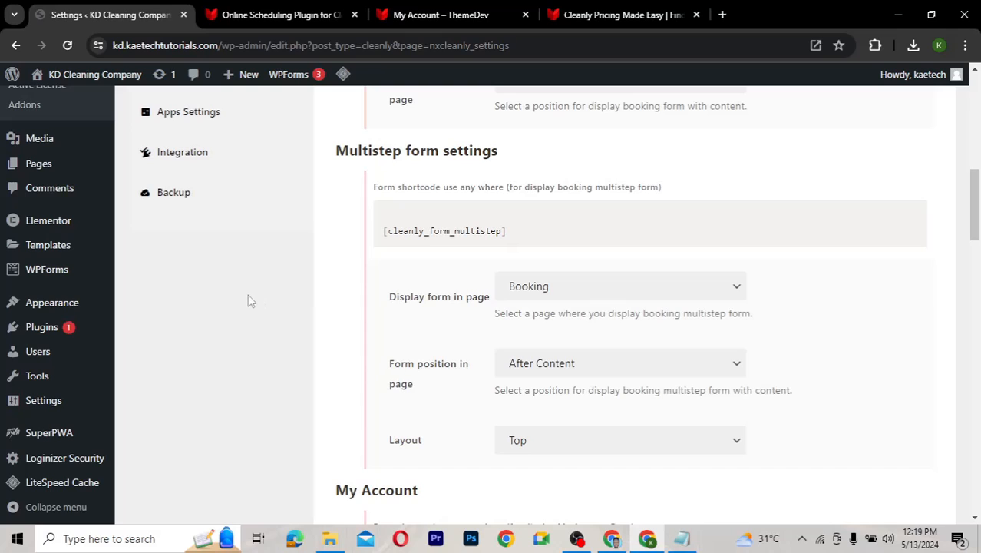
{"action": "mouse_move", "coordinate": [39, 164]}
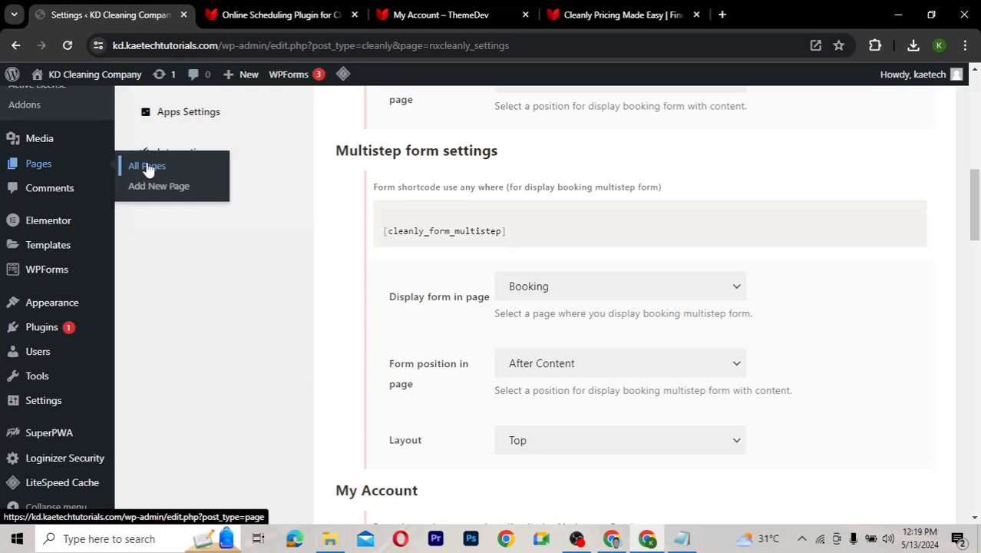
Open the site's Pages list in a new tab
{"action": "right_click", "coordinate": [148, 168]}
{"action": "left_click", "coordinate": [193, 179]}
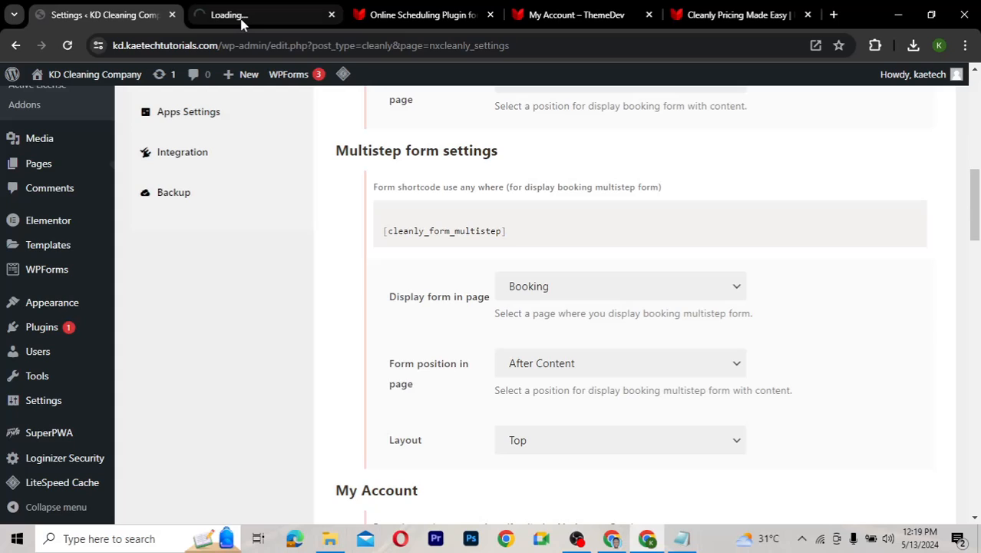
{"action": "key", "text": "ctrl+Tab"}
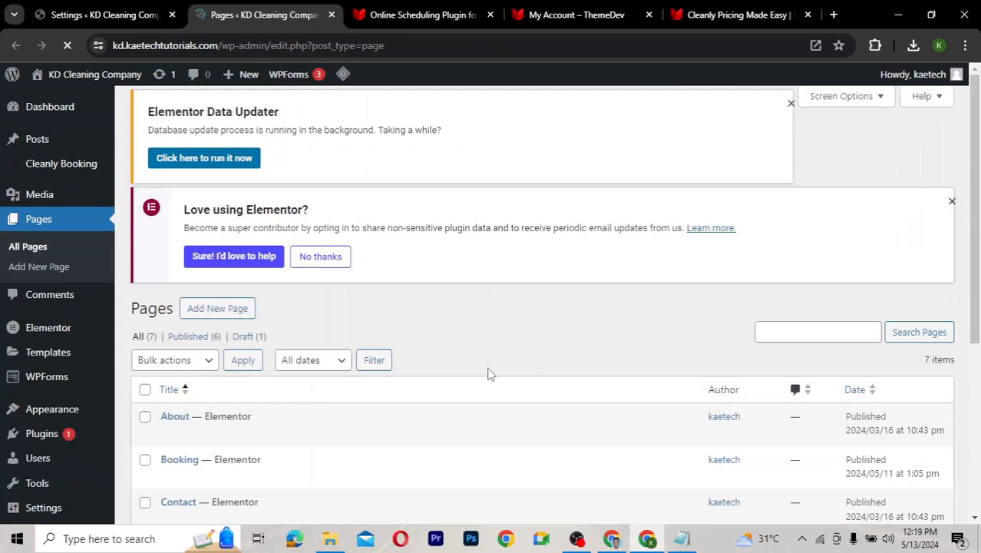
{"action": "scroll", "coordinate": [489, 374], "scroll_direction": "down", "scroll_amount": 3}
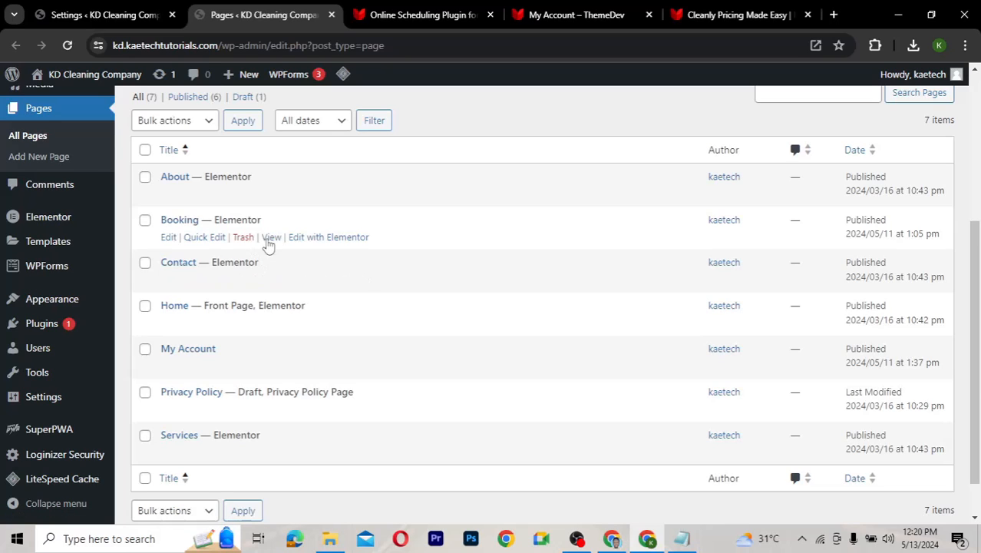
Open the live Booking page in a new tab to see its five-step form
{"action": "right_click", "coordinate": [272, 241]}
{"action": "left_click", "coordinate": [322, 249]}
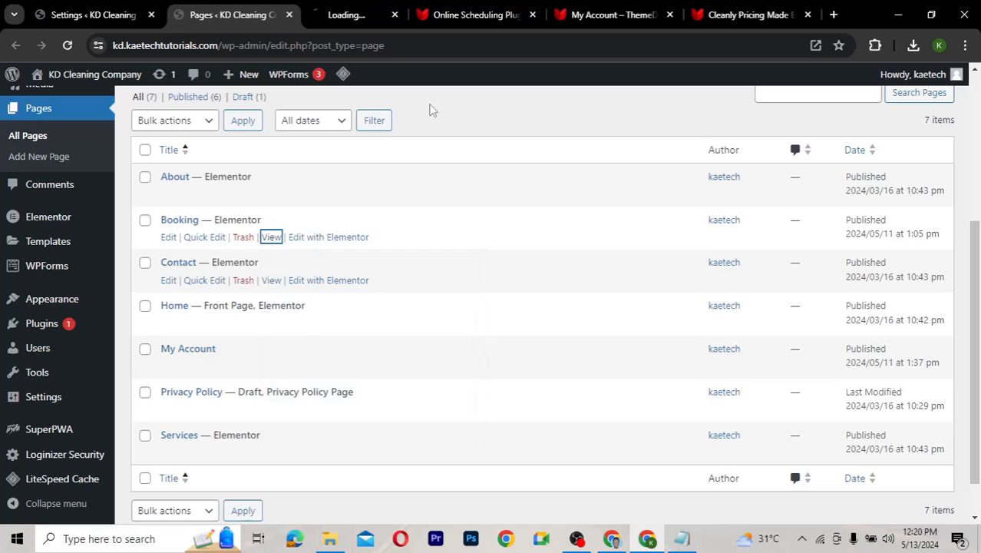
{"action": "left_click", "coordinate": [346, 15]}
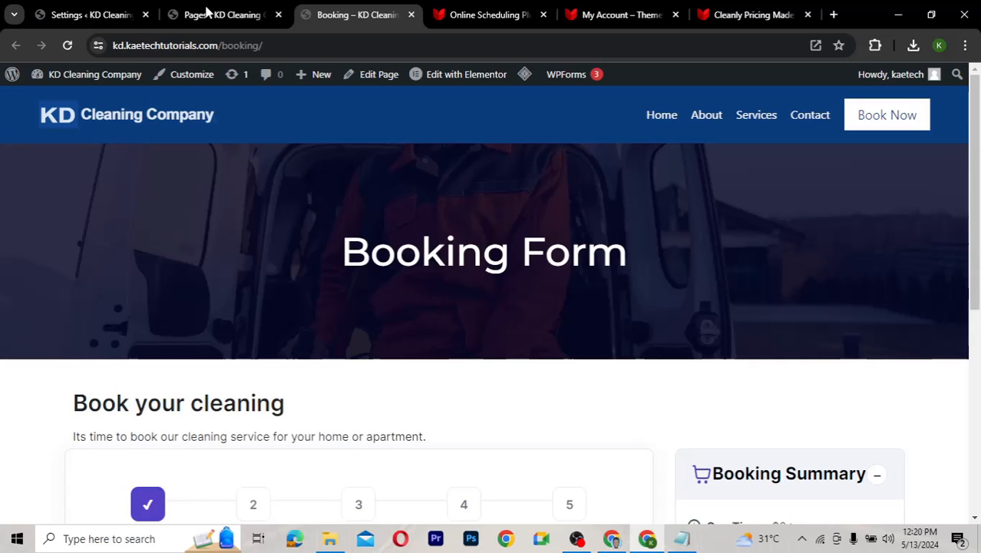
Check the Booking page summary showing the 20% tax and $25 service fee
{"action": "left_click", "coordinate": [131, 21]}
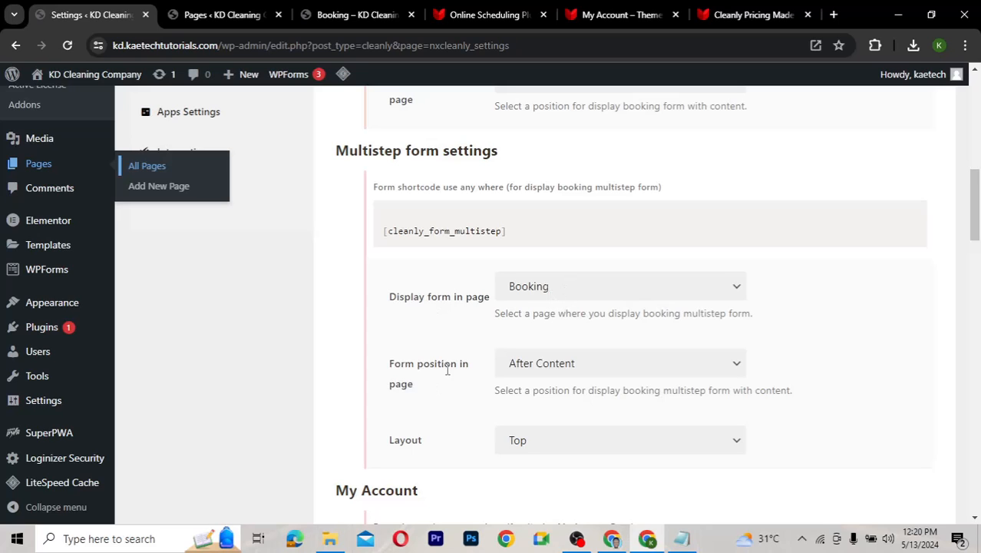
{"action": "left_click", "coordinate": [355, 14]}
{"action": "scroll", "coordinate": [340, 333], "scroll_direction": "down", "scroll_amount": 4}
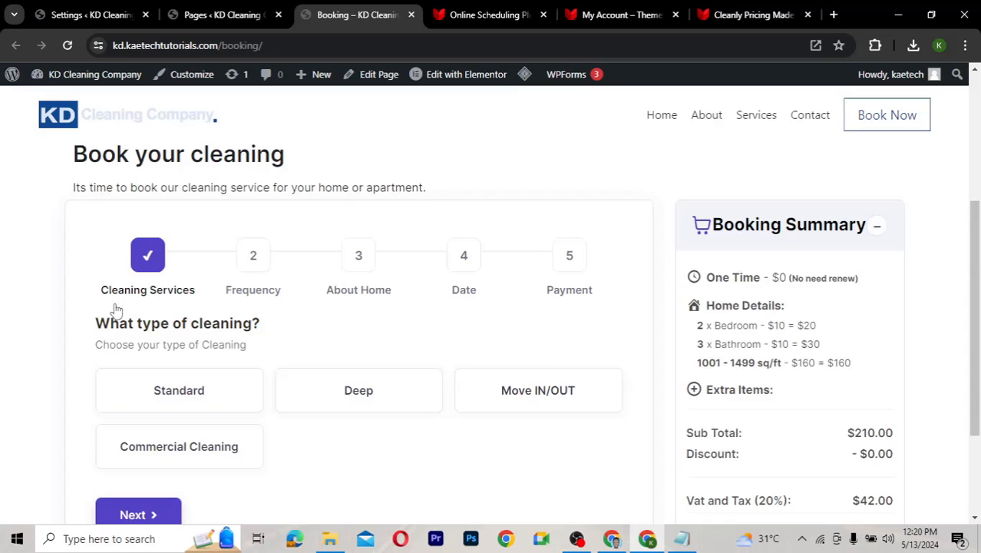
{"action": "scroll", "coordinate": [265, 320], "scroll_direction": "down", "scroll_amount": 2}
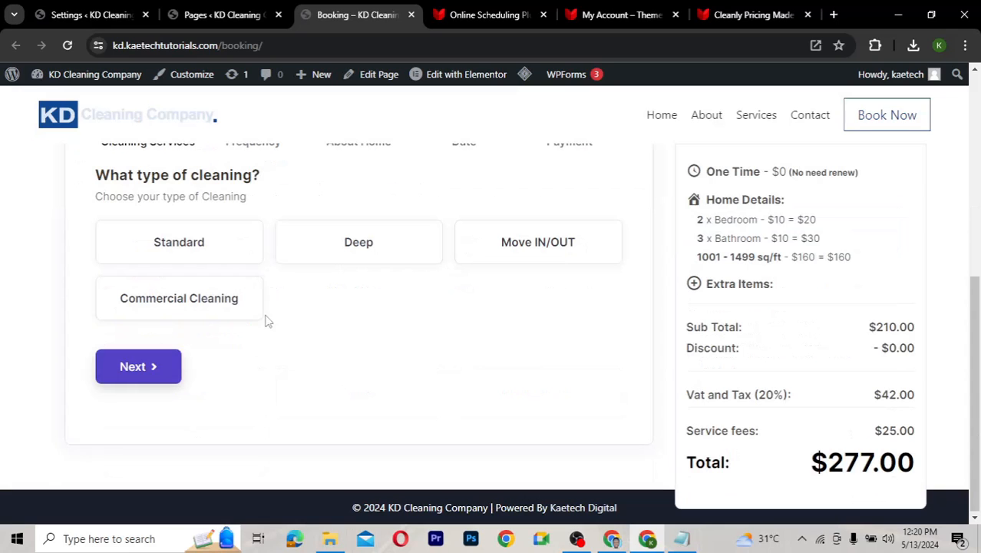
Return to the multistep form settings, placed After Content on the Booking page
{"action": "left_click", "coordinate": [96, 17]}
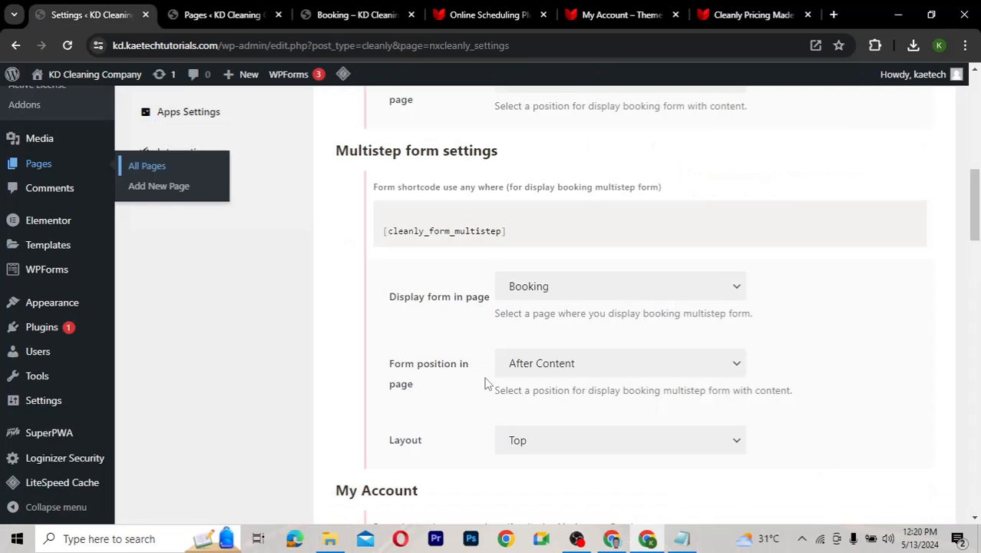
{"action": "scroll", "coordinate": [486, 377], "scroll_direction": "down", "scroll_amount": 1}
{"action": "left_click", "coordinate": [251, 315]}
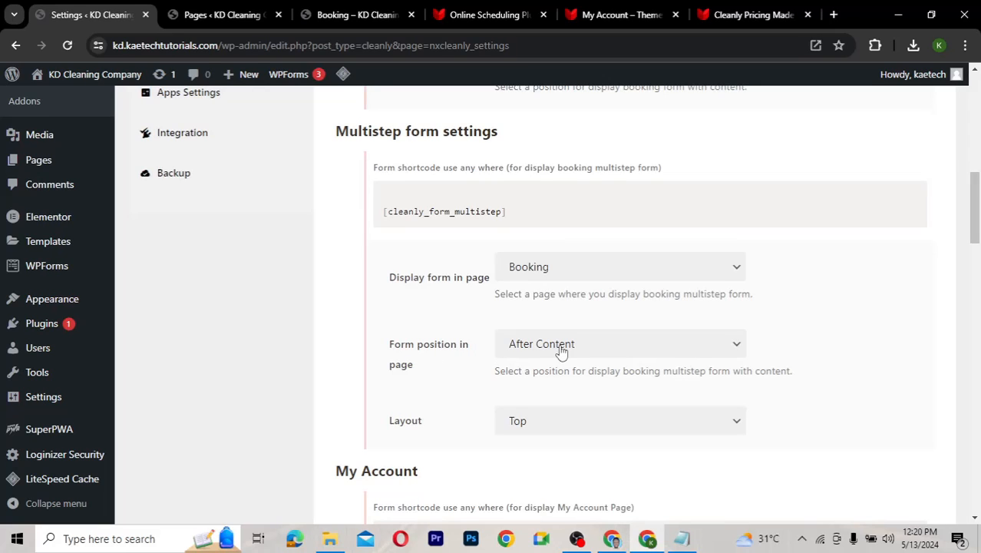
Recheck the live Booking form, then keep the multistep form layout as Top
{"action": "left_click", "coordinate": [356, 16]}
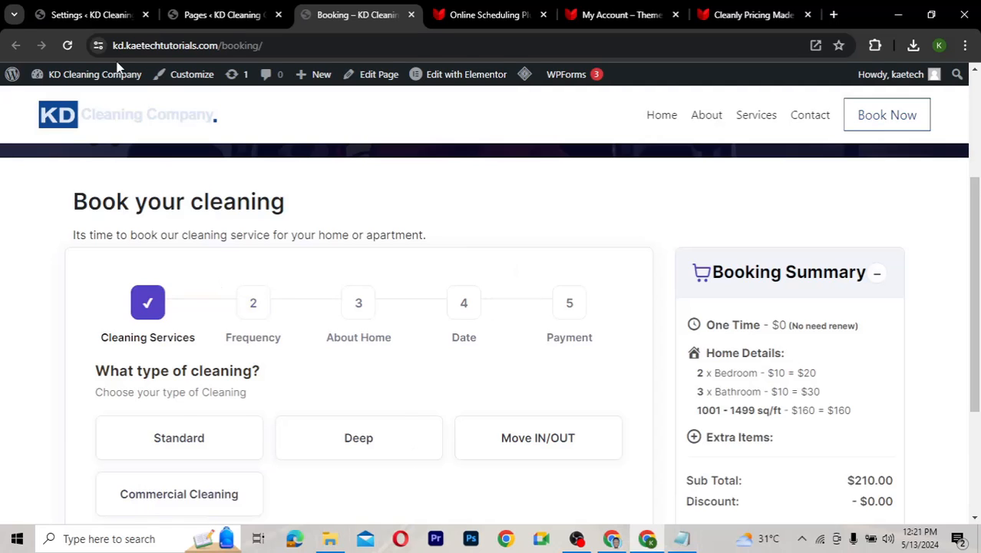
{"action": "left_click", "coordinate": [88, 15]}
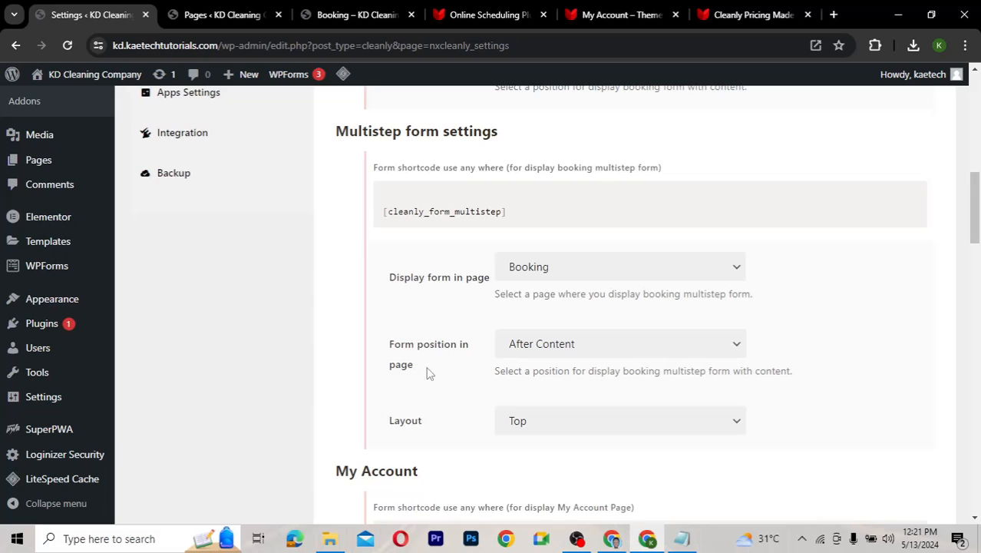
{"action": "scroll", "coordinate": [384, 307], "scroll_direction": "down", "scroll_amount": 2}
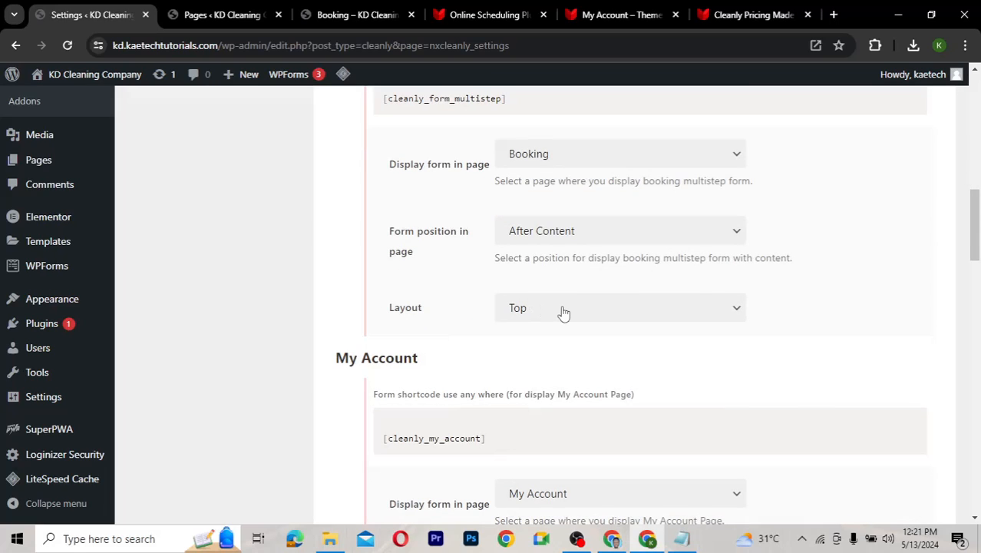
{"action": "left_click", "coordinate": [683, 310]}
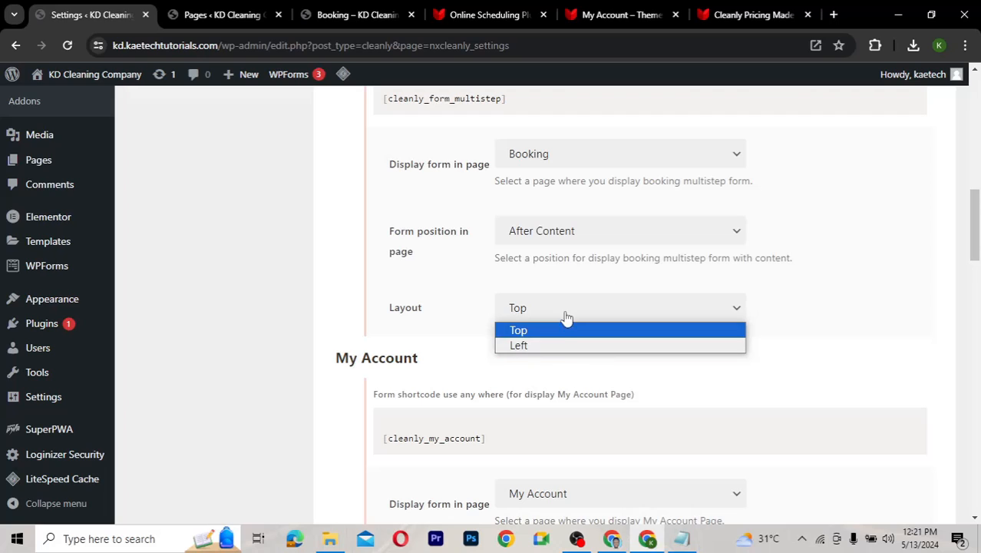
{"action": "left_click", "coordinate": [468, 319]}
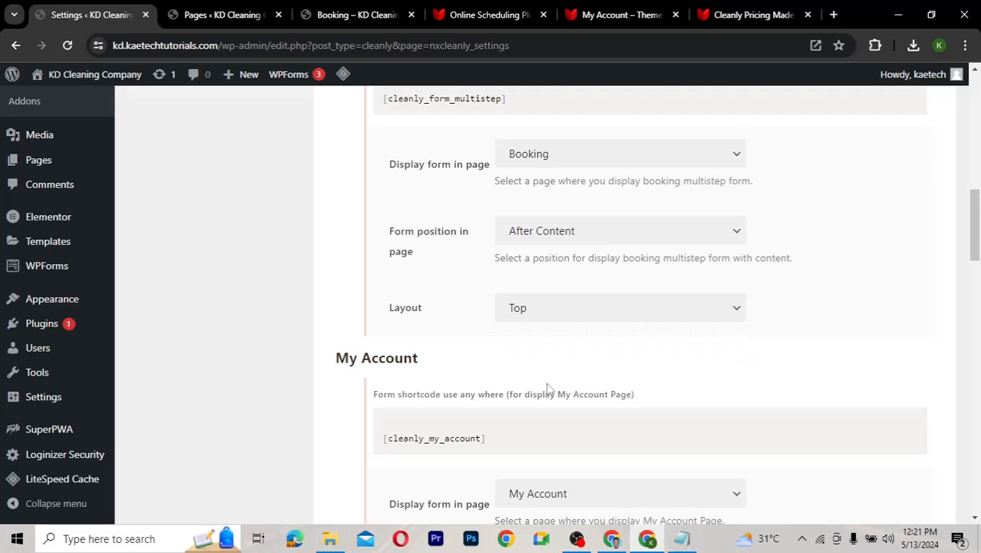
Go to All Pages, listing seven pages including Booking and My Account
{"action": "scroll", "coordinate": [549, 389], "scroll_direction": "down", "scroll_amount": 3}
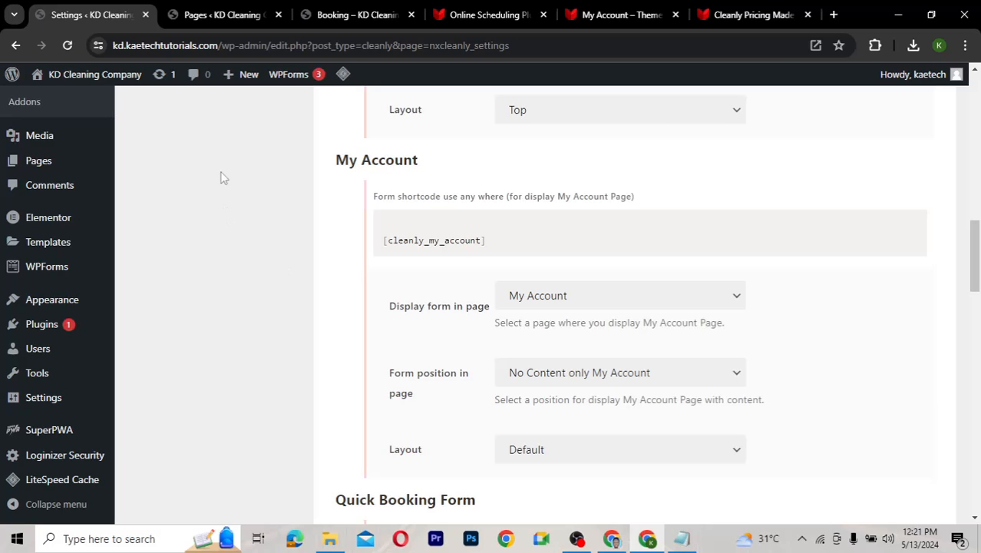
{"action": "scroll", "coordinate": [220, 177], "scroll_direction": "up", "scroll_amount": 3}
{"action": "scroll", "coordinate": [223, 177], "scroll_direction": "up", "scroll_amount": 3}
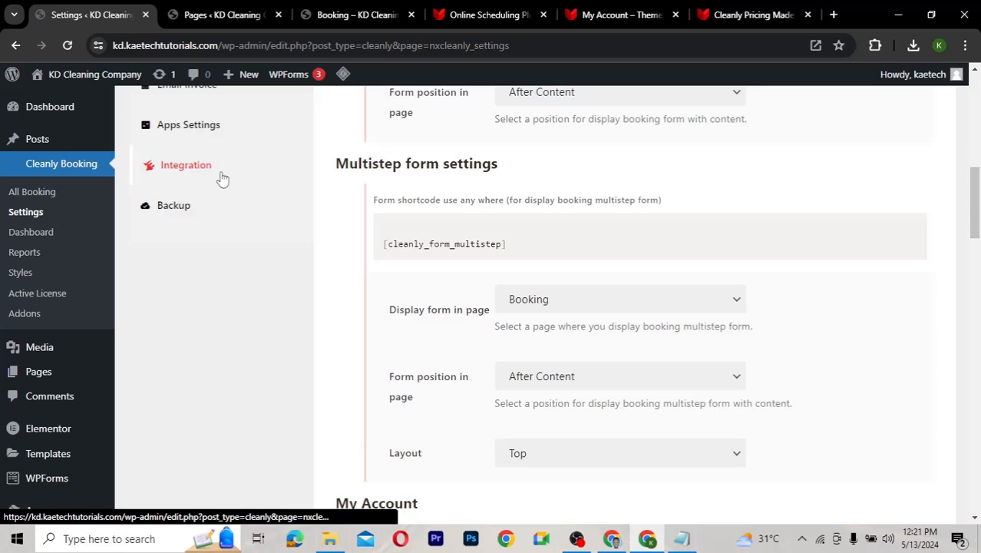
{"action": "left_click", "coordinate": [222, 15]}
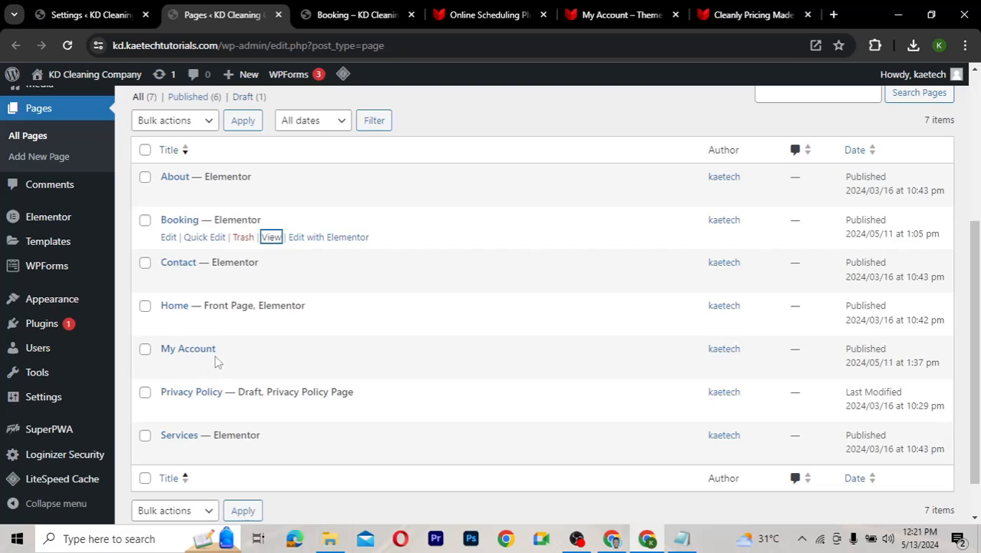
View the My Account page in its own tab, then return to Cleanly settings
{"action": "mouse_move", "coordinate": [213, 361]}
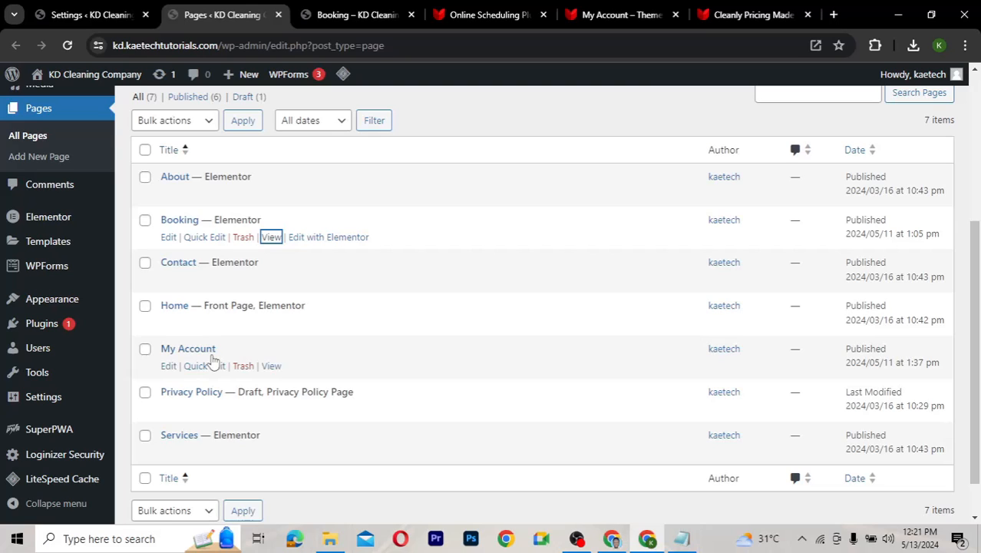
{"action": "right_click", "coordinate": [274, 367]}
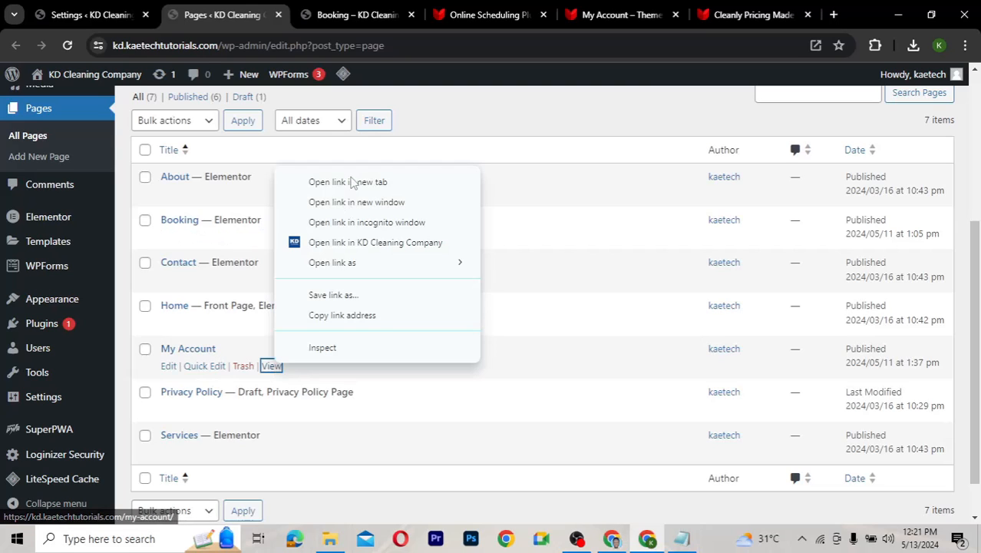
{"action": "left_click", "coordinate": [352, 182]}
{"action": "left_click", "coordinate": [295, 23]}
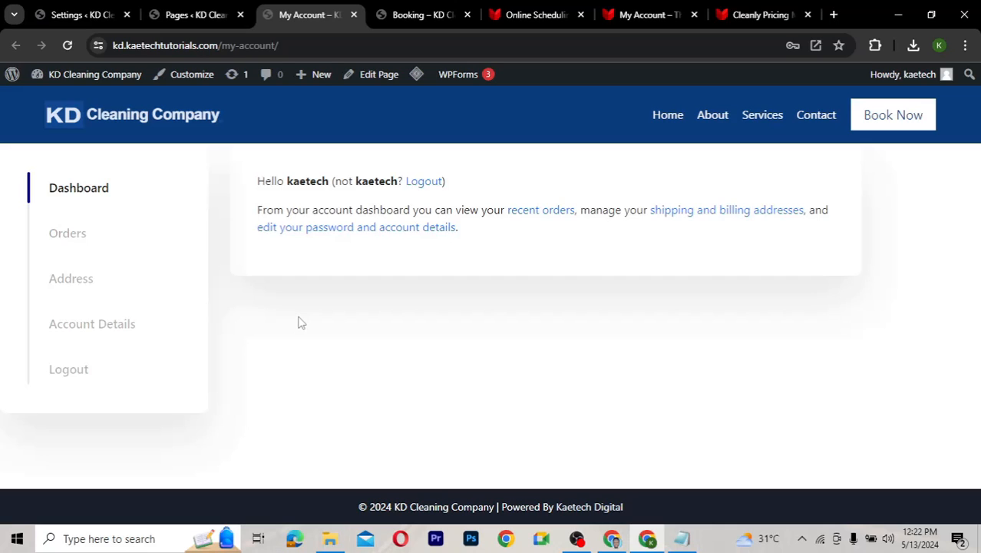
{"action": "left_click", "coordinate": [68, 15]}
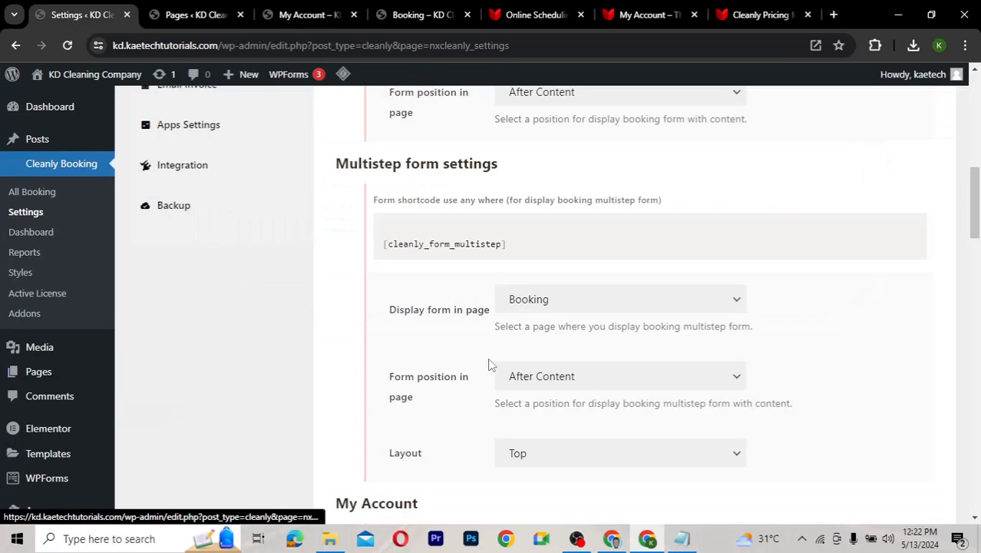
Review the My Account form position and layout, keeping both unchanged with layout Default
{"action": "scroll", "coordinate": [453, 342], "scroll_direction": "down", "scroll_amount": 1}
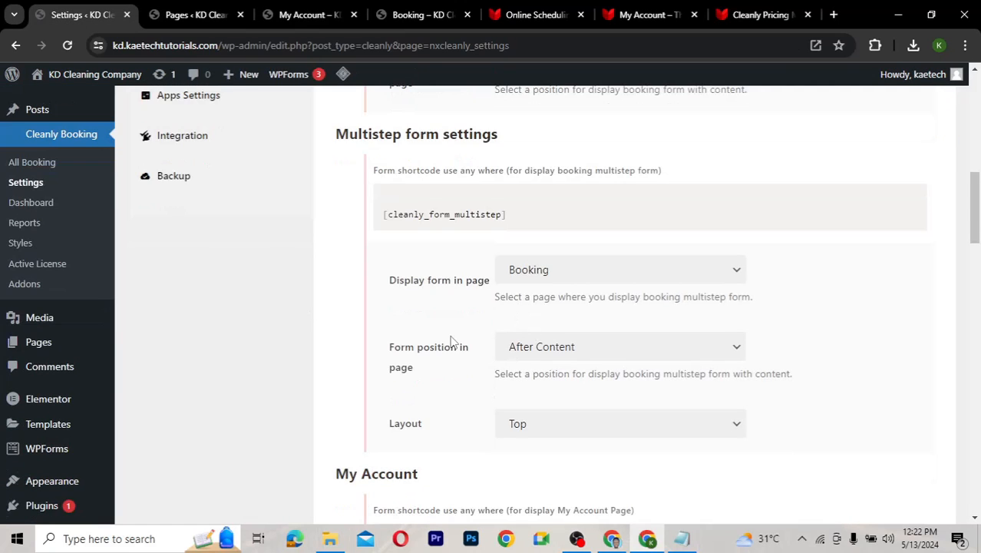
{"action": "scroll", "coordinate": [453, 343], "scroll_direction": "down", "scroll_amount": 5}
{"action": "scroll", "coordinate": [467, 406], "scroll_direction": "down", "scroll_amount": 2}
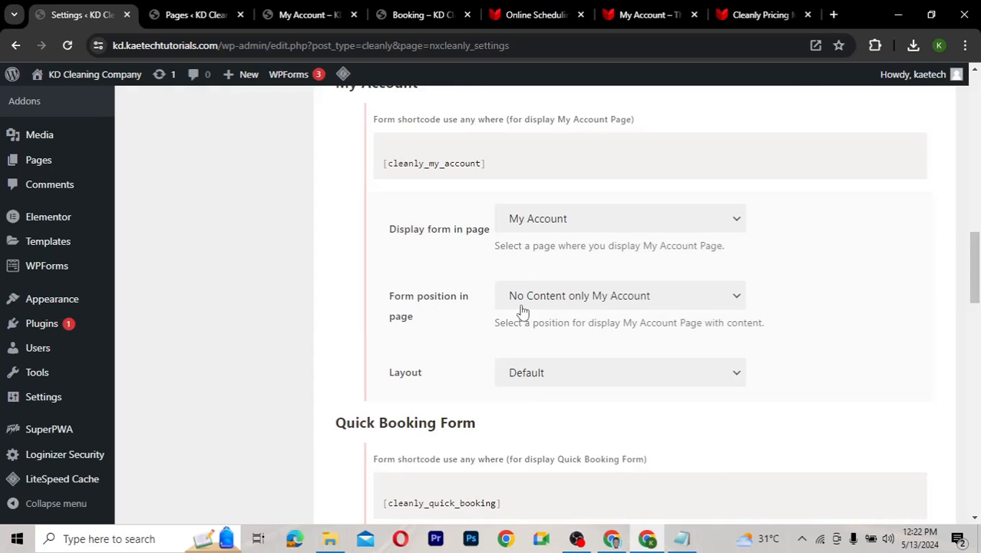
{"action": "left_click", "coordinate": [573, 301]}
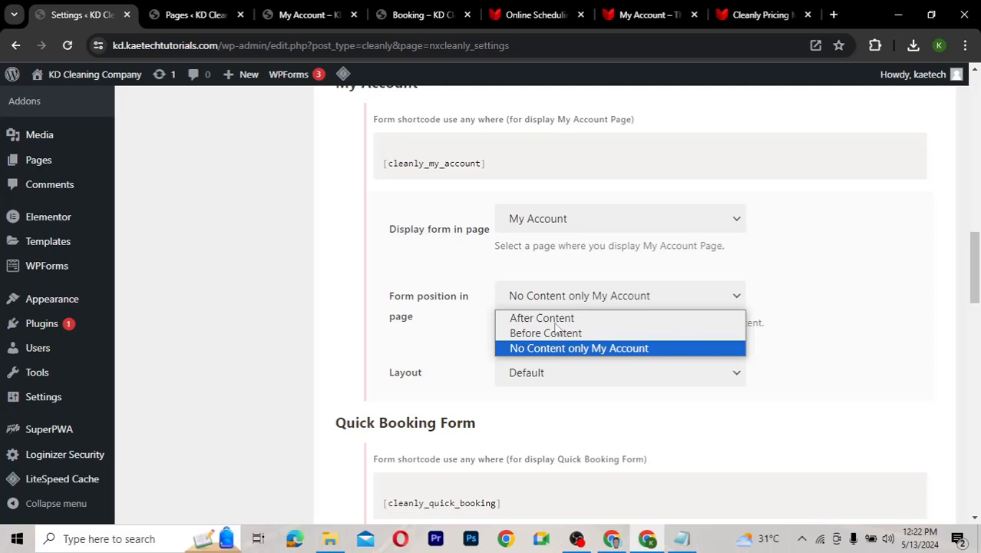
{"action": "left_click", "coordinate": [542, 348]}
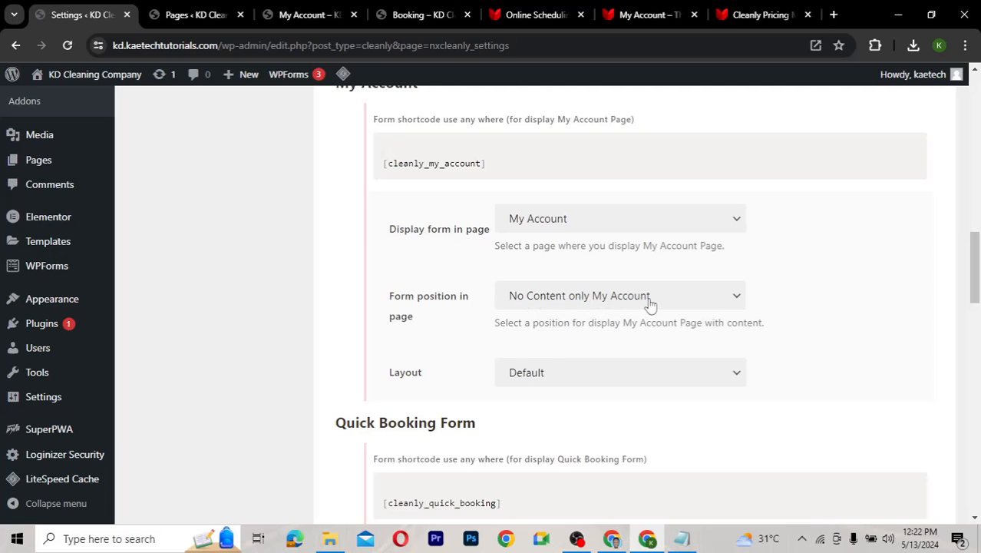
{"action": "scroll", "coordinate": [450, 349], "scroll_direction": "down", "scroll_amount": 3}
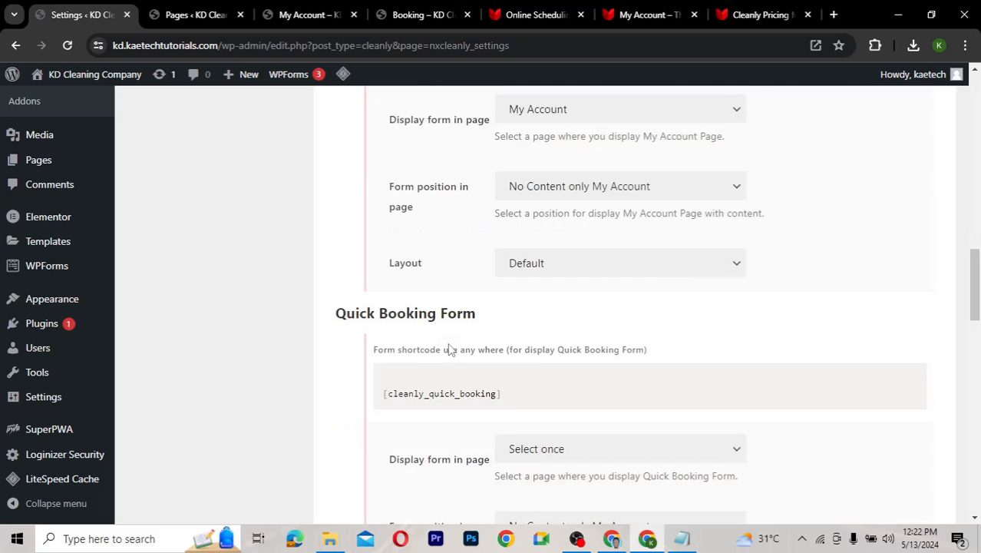
{"action": "left_click", "coordinate": [558, 156]}
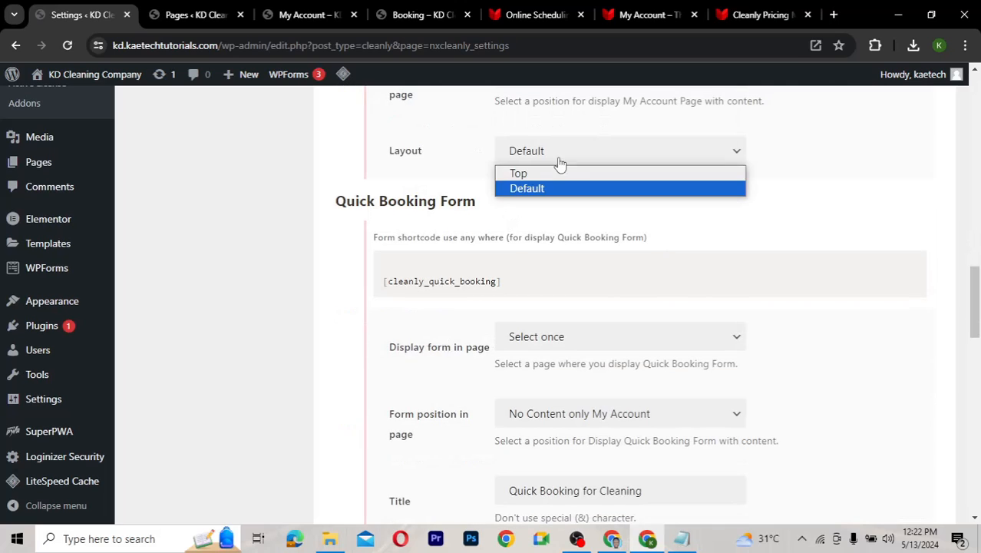
{"action": "left_click", "coordinate": [477, 163]}
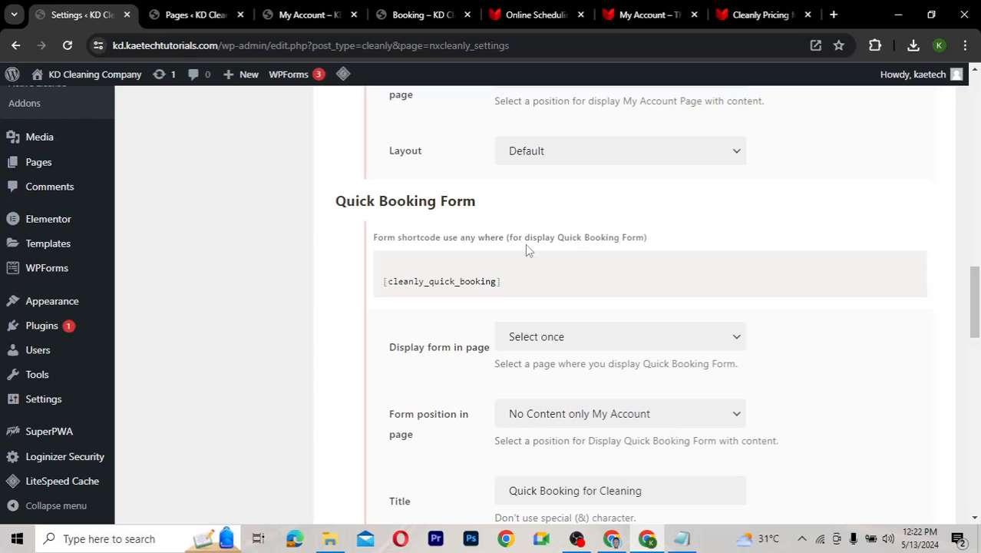
Scroll to Booking Summary: enabled, titled 'Booking Summary', Bottom Right on mobile
{"action": "scroll", "coordinate": [525, 246], "scroll_direction": "down", "scroll_amount": 1}
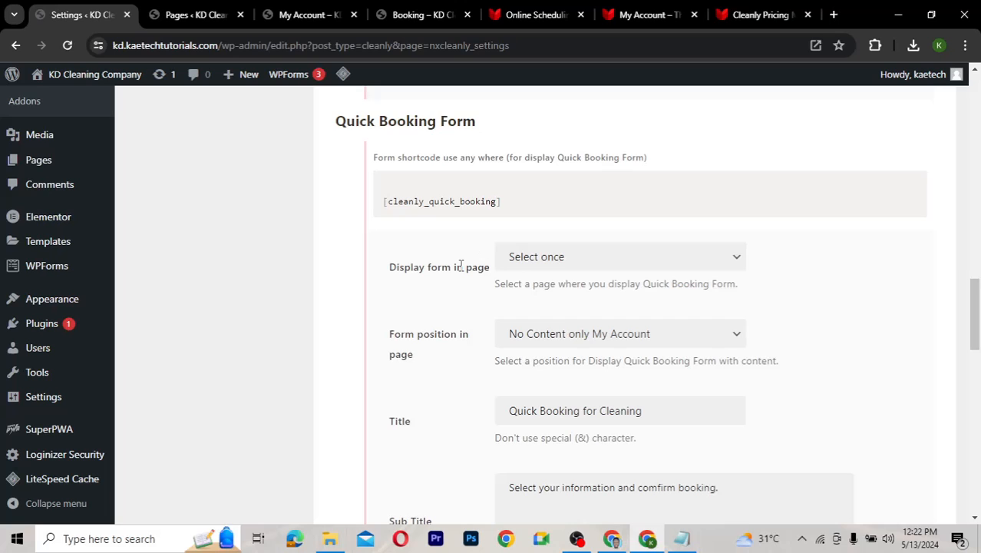
{"action": "scroll", "coordinate": [461, 265], "scroll_direction": "down", "scroll_amount": 1}
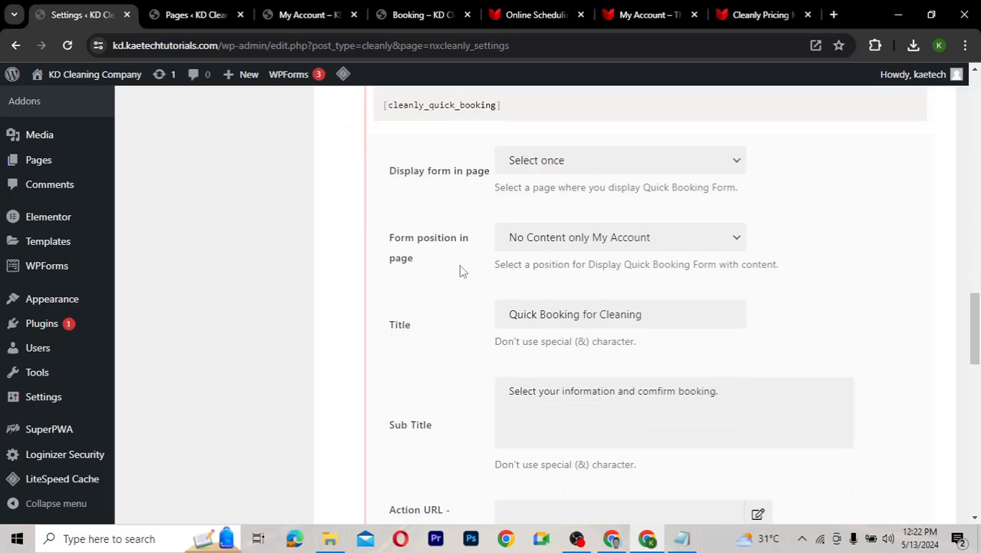
{"action": "scroll", "coordinate": [461, 267], "scroll_direction": "down", "scroll_amount": 2}
{"action": "scroll", "coordinate": [459, 270], "scroll_direction": "down", "scroll_amount": 1}
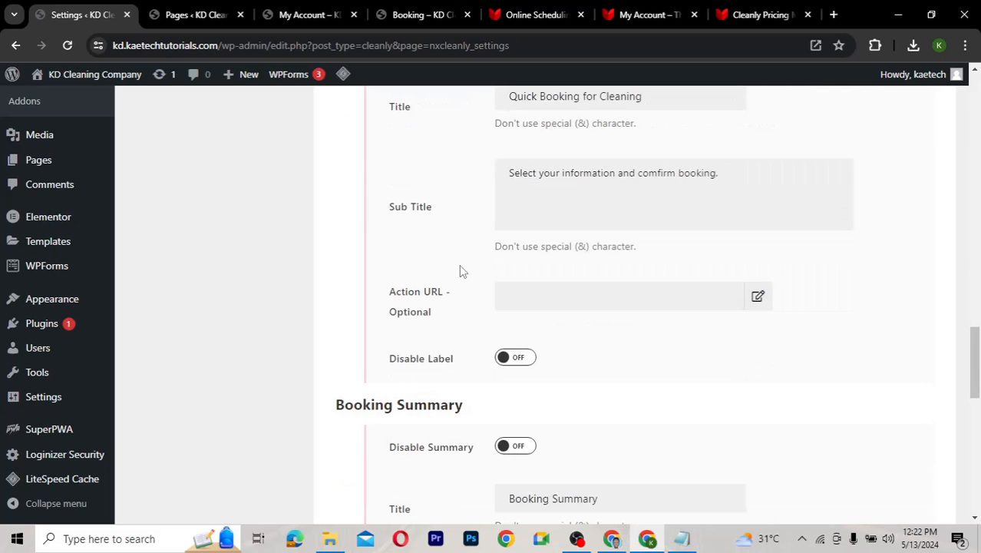
{"action": "scroll", "coordinate": [460, 267], "scroll_direction": "down", "scroll_amount": 3}
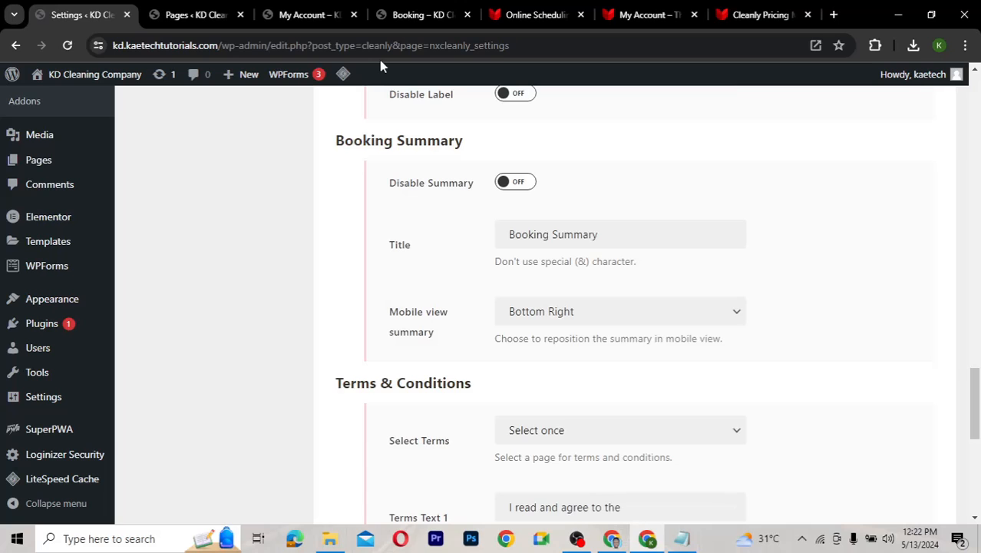
{"action": "left_click", "coordinate": [421, 14]}
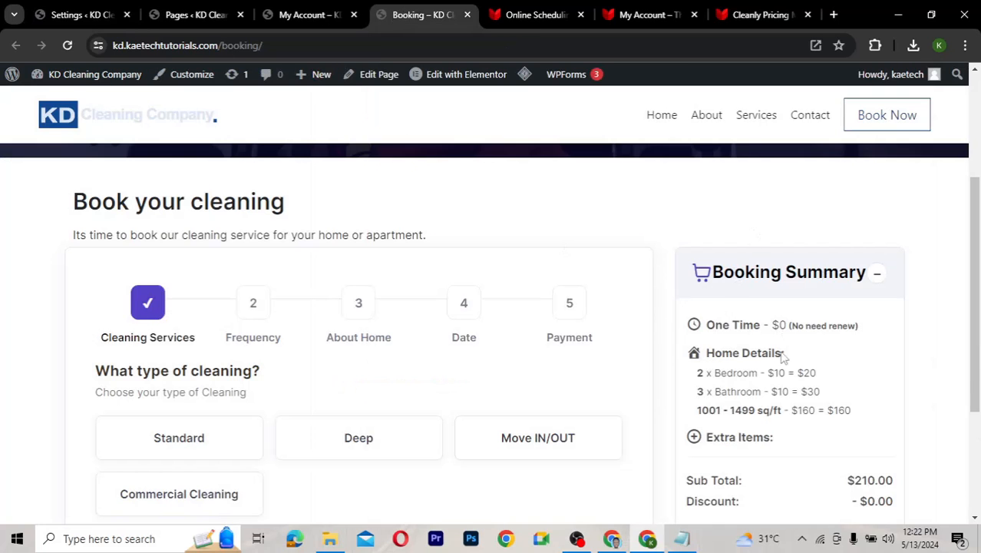
{"action": "scroll", "coordinate": [964, 337], "scroll_direction": "down", "scroll_amount": 1}
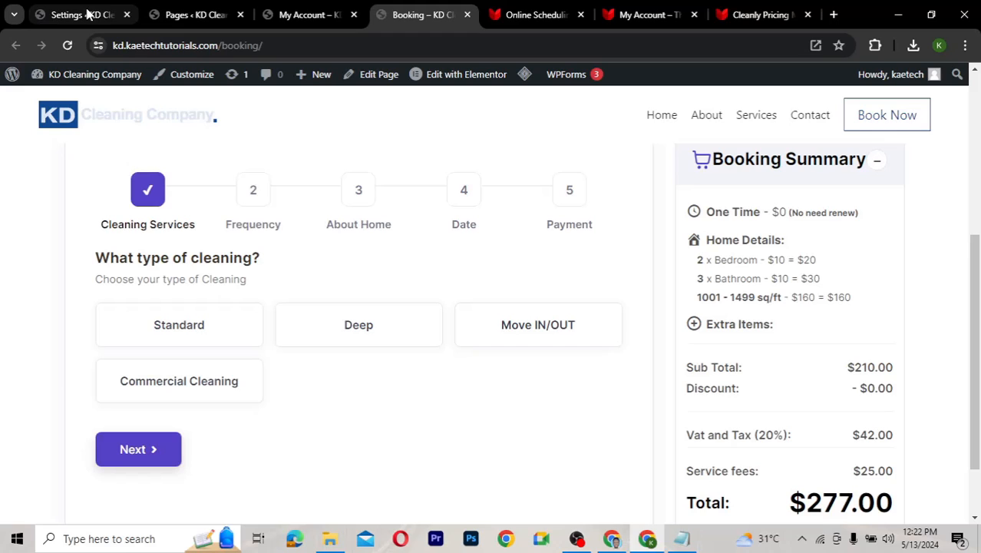
{"action": "left_click", "coordinate": [89, 15]}
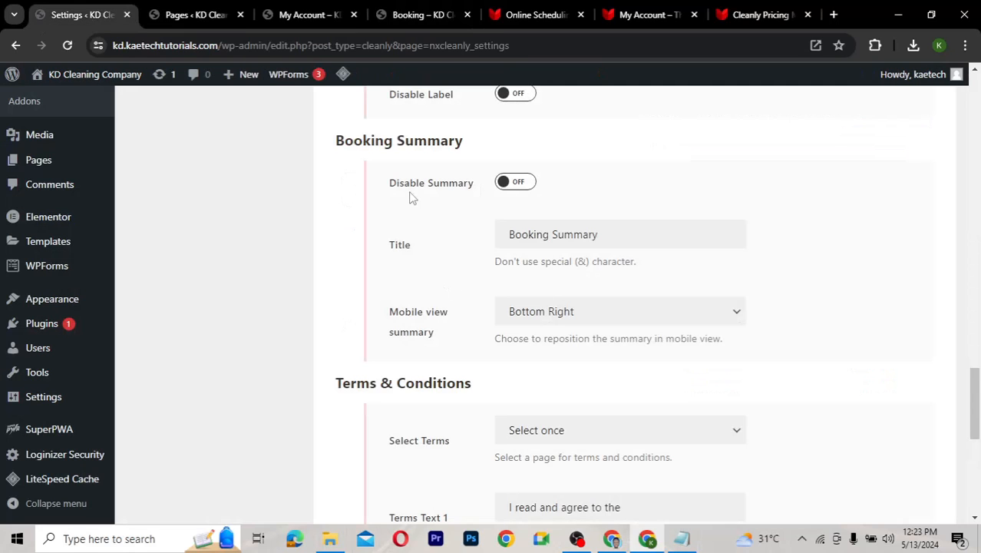
{"action": "left_click", "coordinate": [525, 187]}
{"action": "left_click", "coordinate": [513, 187]}
{"action": "scroll", "coordinate": [423, 307], "scroll_direction": "down", "scroll_amount": 1}
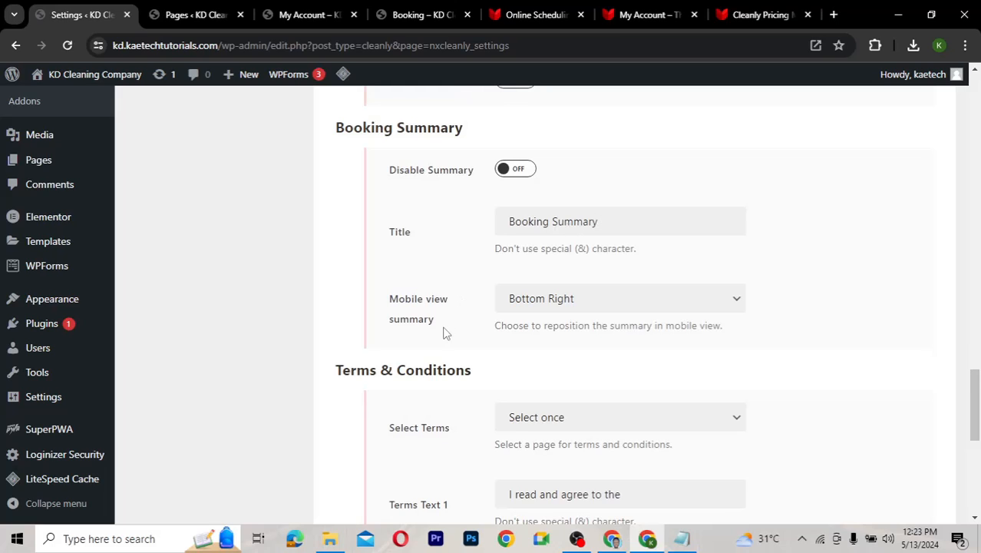
{"action": "scroll", "coordinate": [444, 332], "scroll_direction": "down", "scroll_amount": 1}
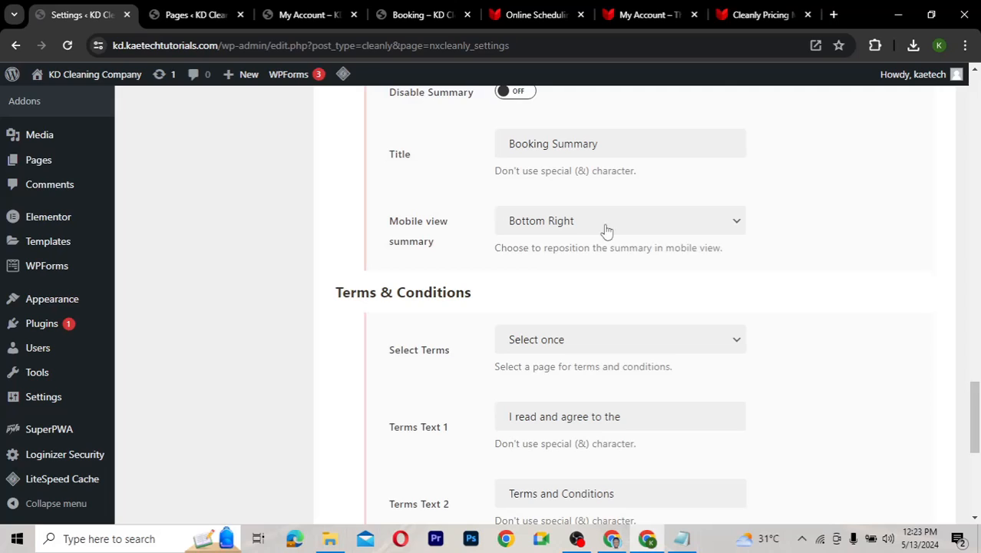
{"action": "scroll", "coordinate": [470, 304], "scroll_direction": "down", "scroll_amount": 2}
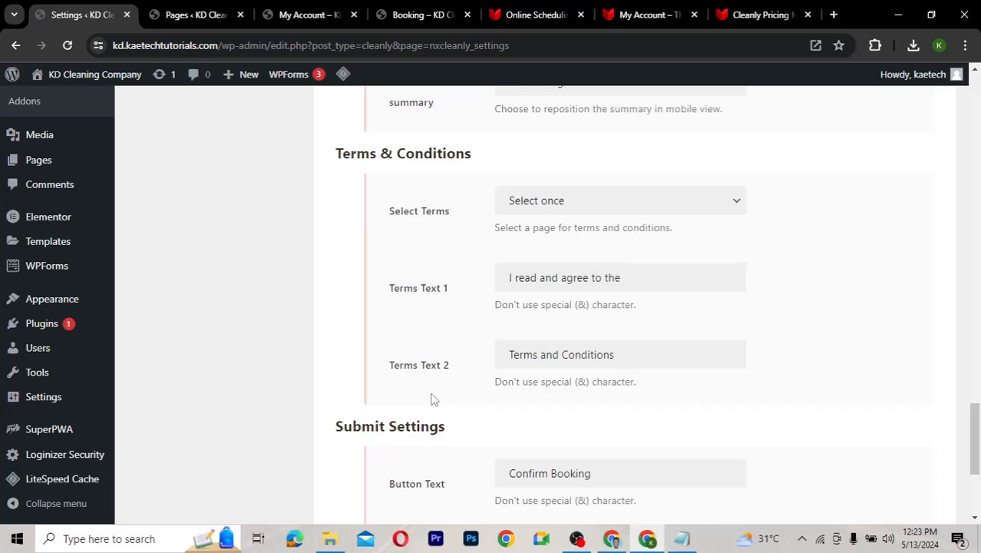
{"action": "scroll", "coordinate": [433, 399], "scroll_direction": "down", "scroll_amount": 3}
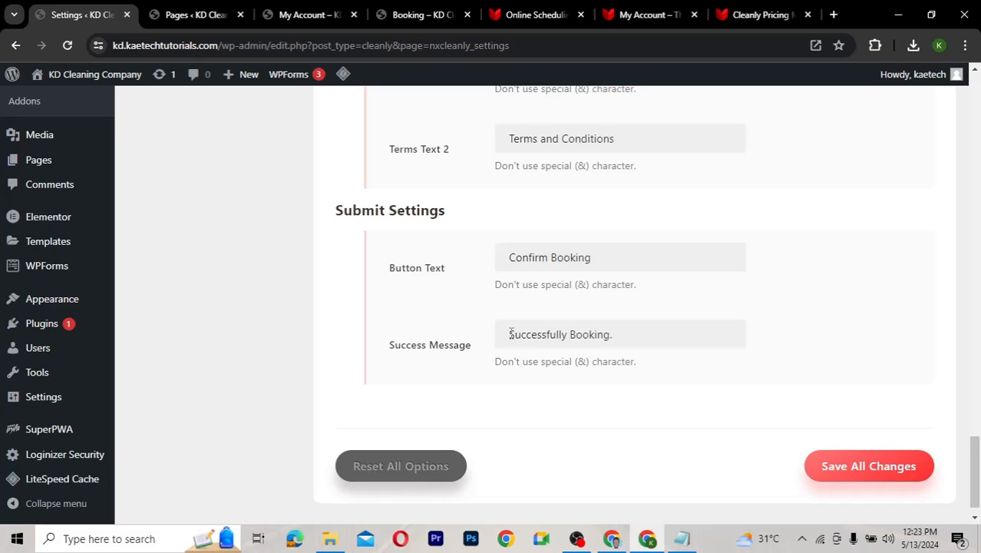
{"action": "scroll", "coordinate": [511, 335], "scroll_direction": "up", "scroll_amount": 3}
{"action": "scroll", "coordinate": [511, 335], "scroll_direction": "up", "scroll_amount": 10}
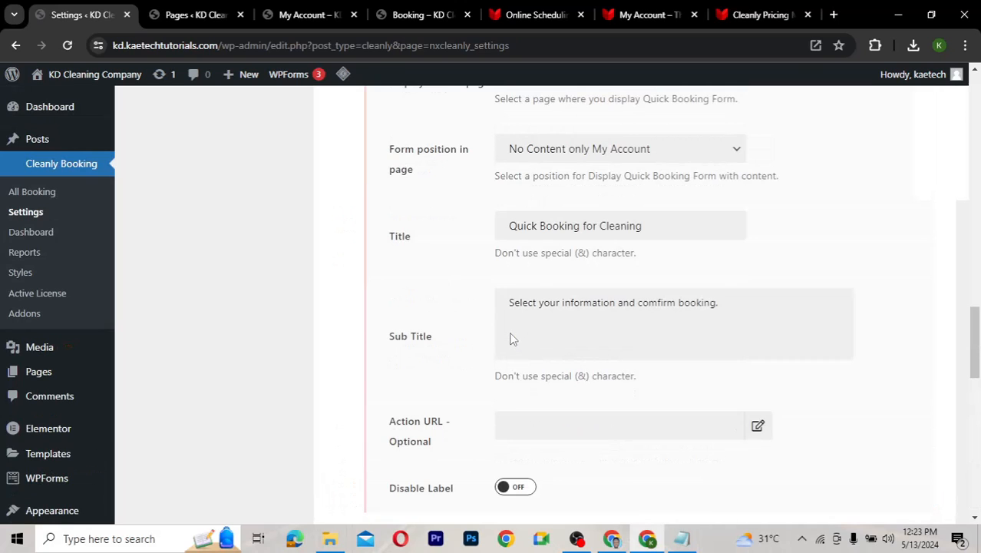
Open the Cleanly Form Data settings showing form title, sub title and tax settings
{"action": "scroll", "coordinate": [513, 338], "scroll_direction": "up", "scroll_amount": 10}
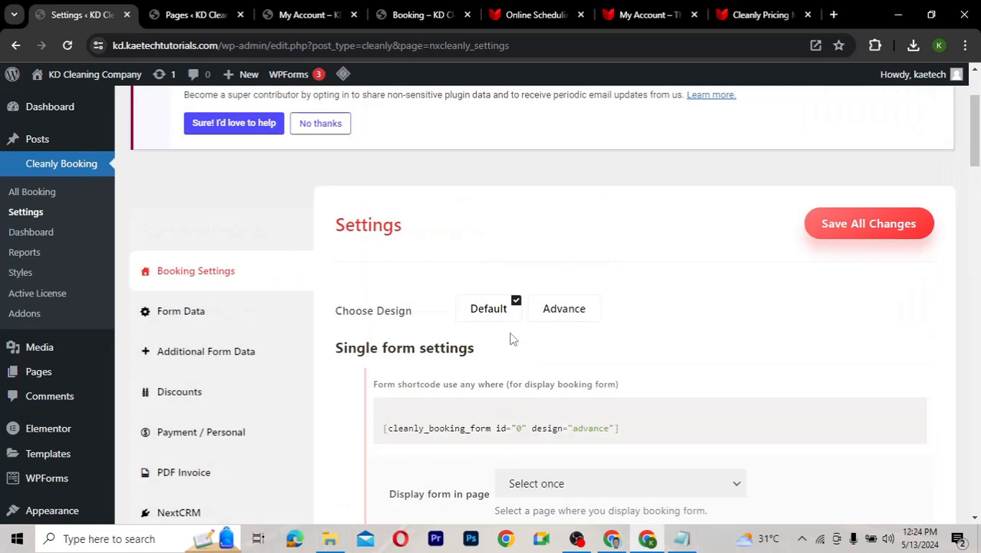
{"action": "scroll", "coordinate": [513, 339], "scroll_direction": "down", "scroll_amount": 1}
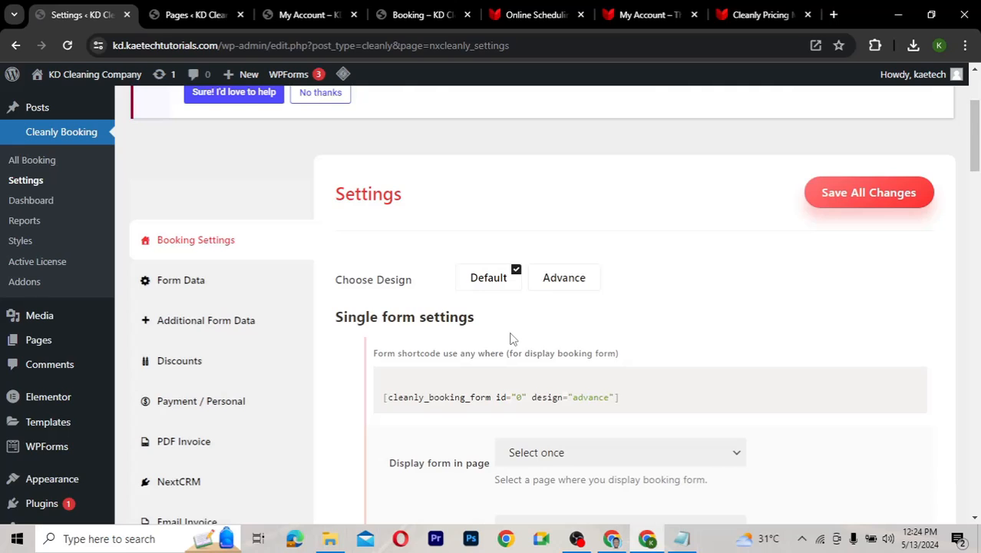
{"action": "scroll", "coordinate": [273, 275], "scroll_direction": "down", "scroll_amount": 1}
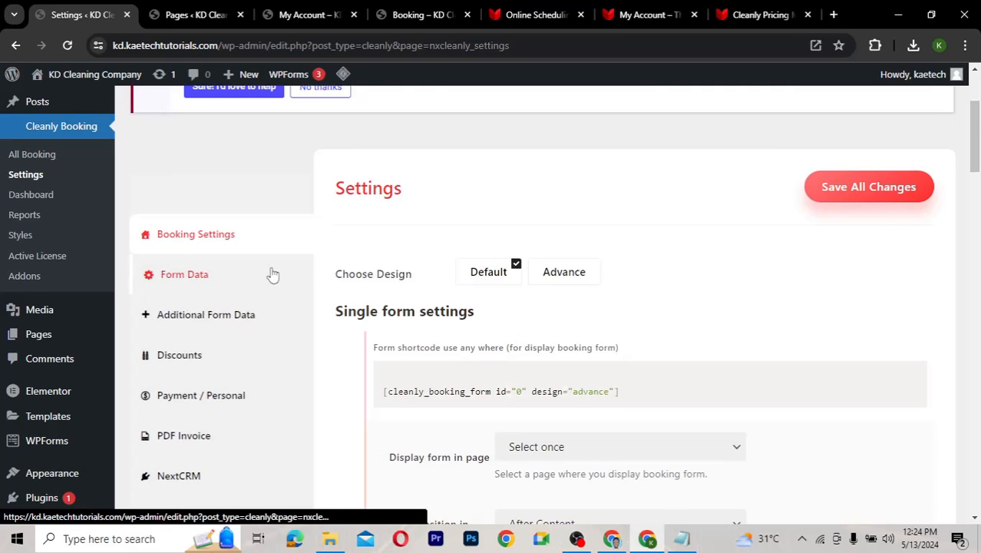
{"action": "left_click", "coordinate": [210, 281]}
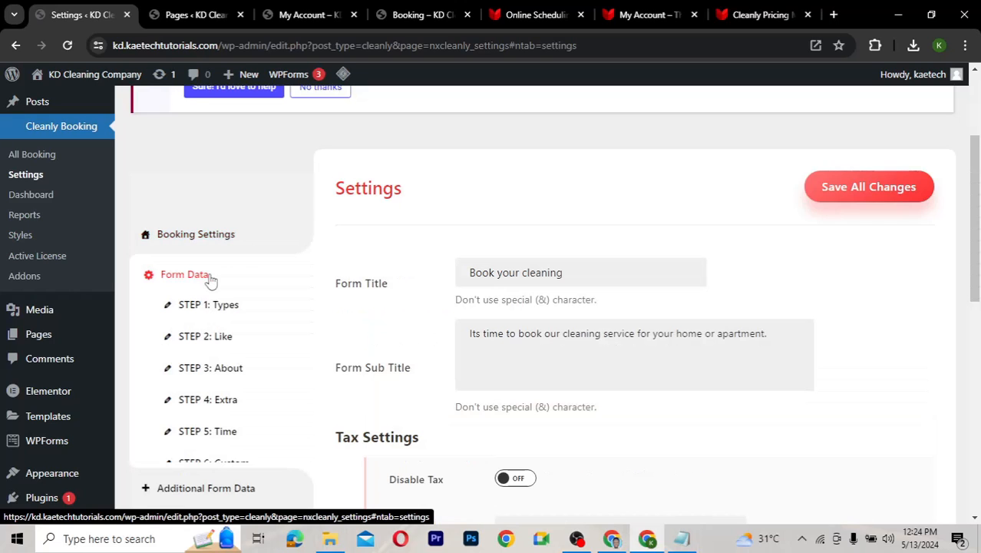
{"action": "scroll", "coordinate": [438, 327], "scroll_direction": "down", "scroll_amount": 1}
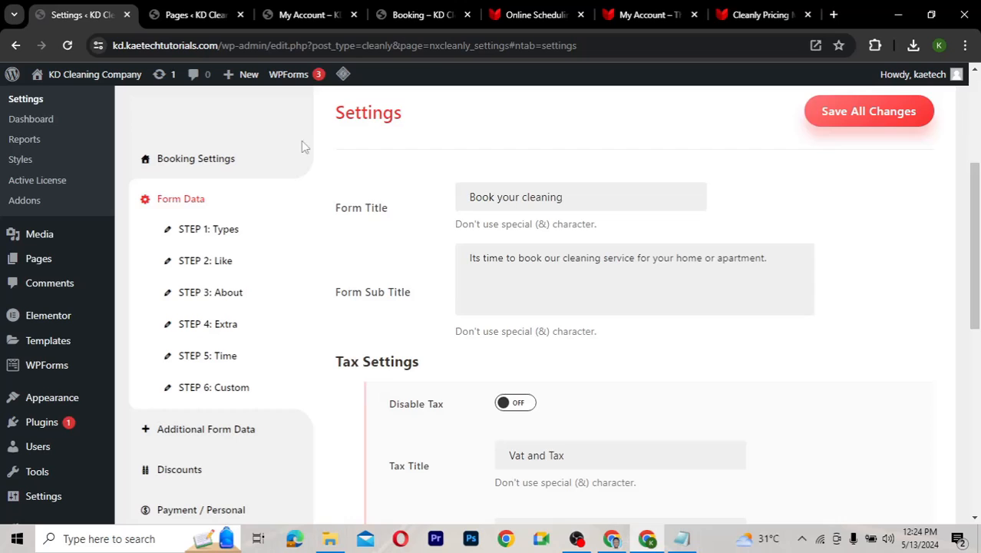
Compare with the live Booking page, then select the Form Sub Title text without changing it
{"action": "left_click", "coordinate": [421, 17]}
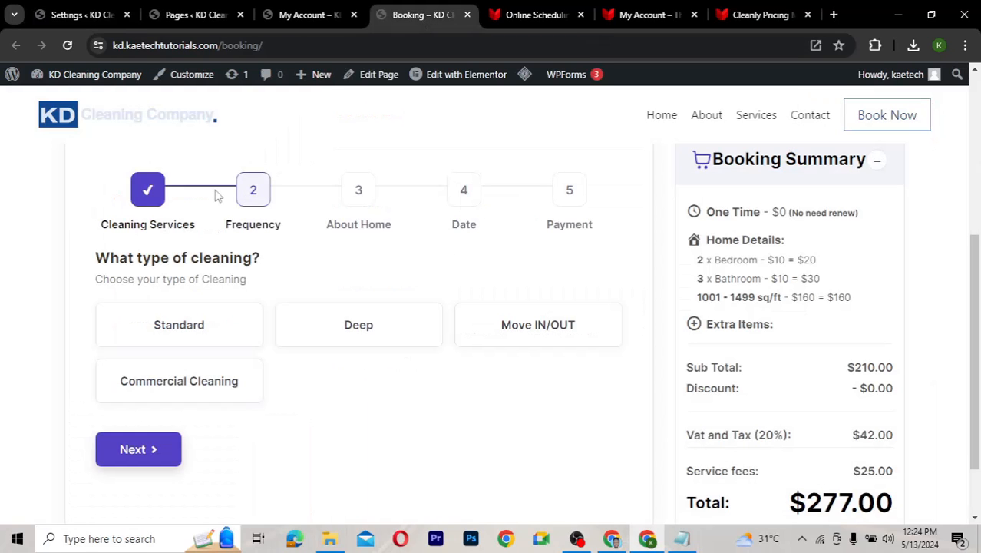
{"action": "scroll", "coordinate": [154, 292], "scroll_direction": "up", "scroll_amount": 3}
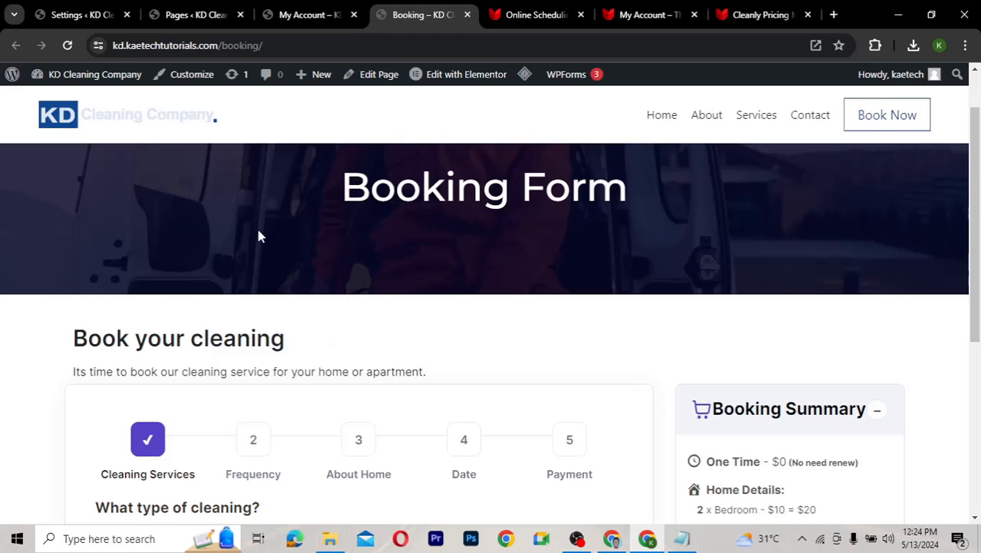
{"action": "left_click", "coordinate": [81, 14]}
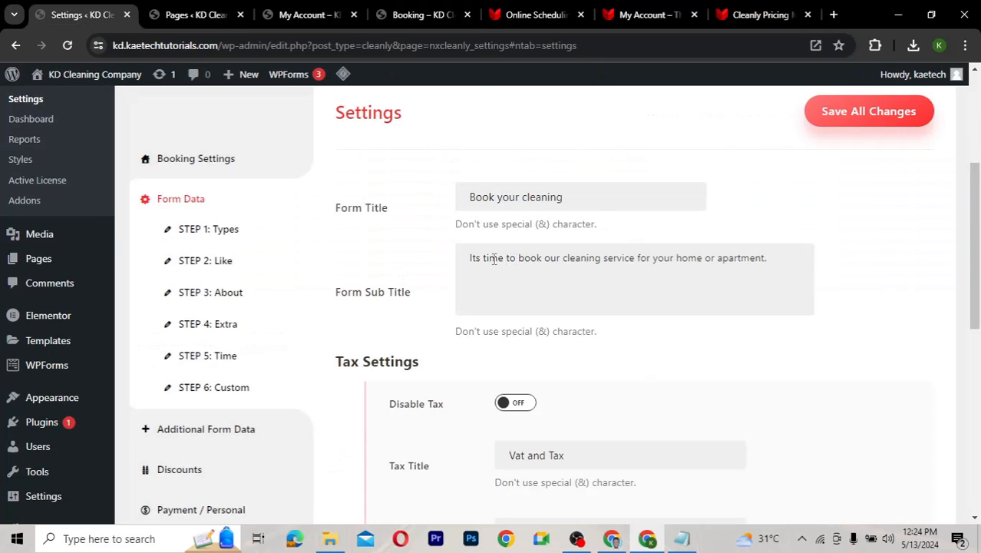
{"action": "left_click", "coordinate": [774, 258]}
{"action": "left_click_drag", "start_coordinate": [774, 258], "coordinate": [461, 260]}
{"action": "left_click", "coordinate": [507, 281]}
Keep the tax type as Percentage (%) and change the tax amount from 20 to 7.63
{"action": "scroll", "coordinate": [502, 292], "scroll_direction": "down", "scroll_amount": 2}
{"action": "scroll", "coordinate": [503, 291], "scroll_direction": "down", "scroll_amount": 1}
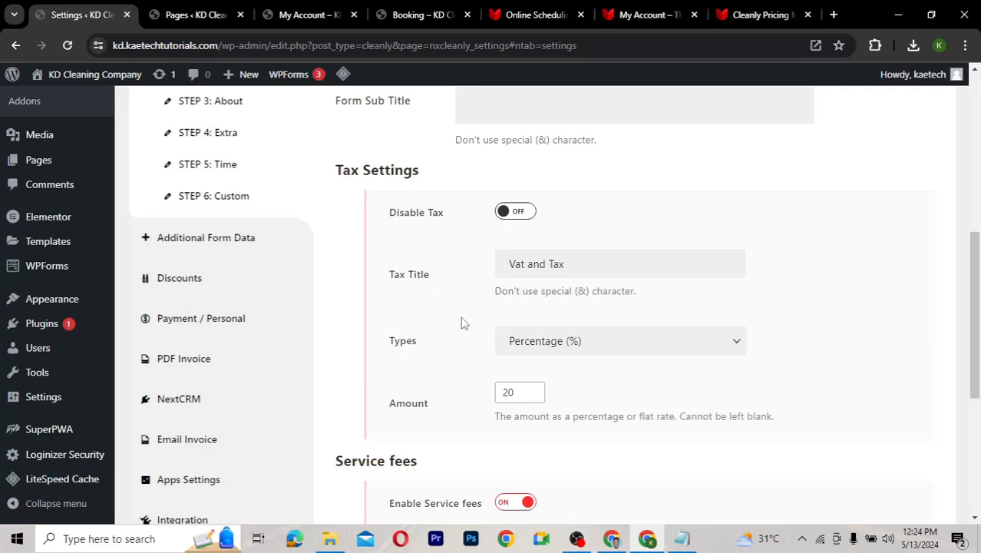
{"action": "scroll", "coordinate": [462, 322], "scroll_direction": "down", "scroll_amount": 2}
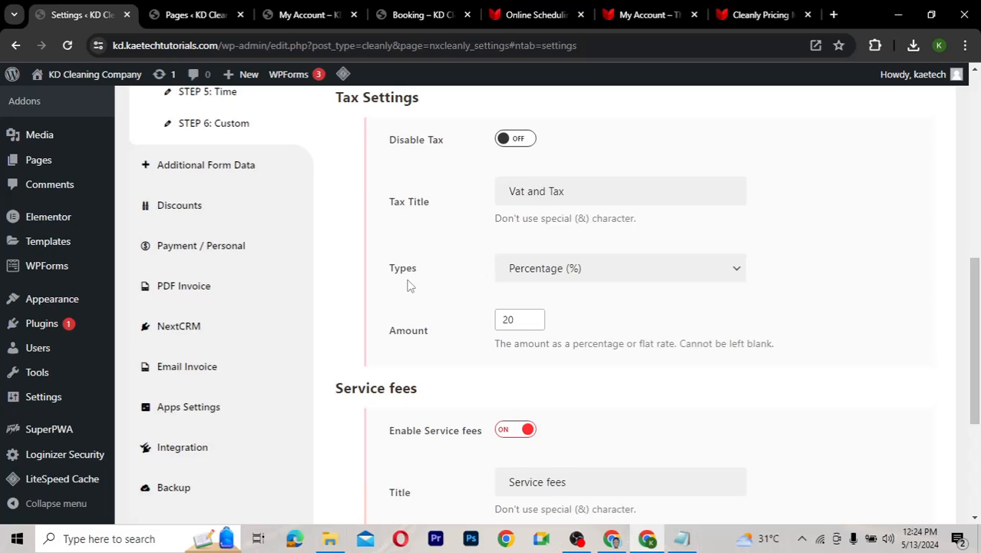
{"action": "left_click", "coordinate": [645, 270]}
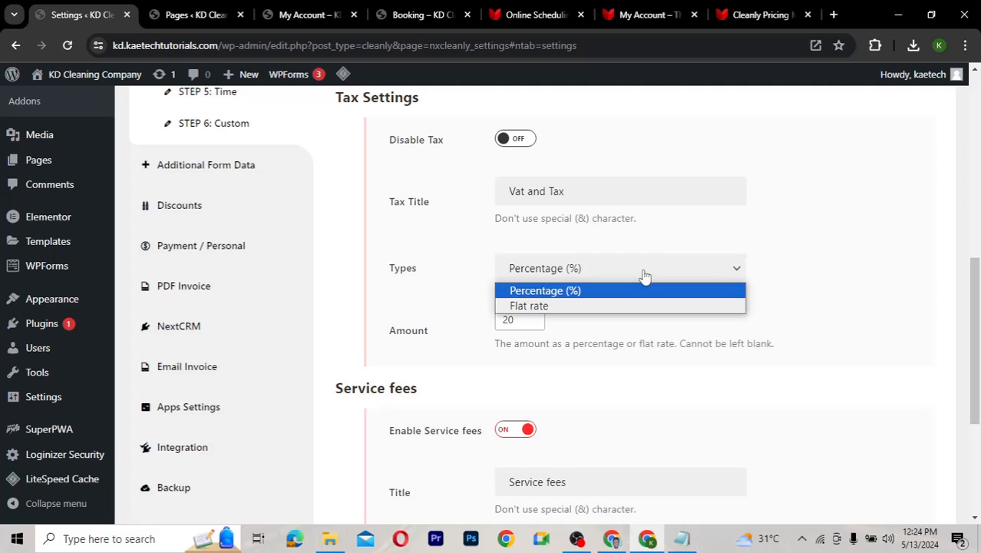
{"action": "left_click", "coordinate": [645, 275]}
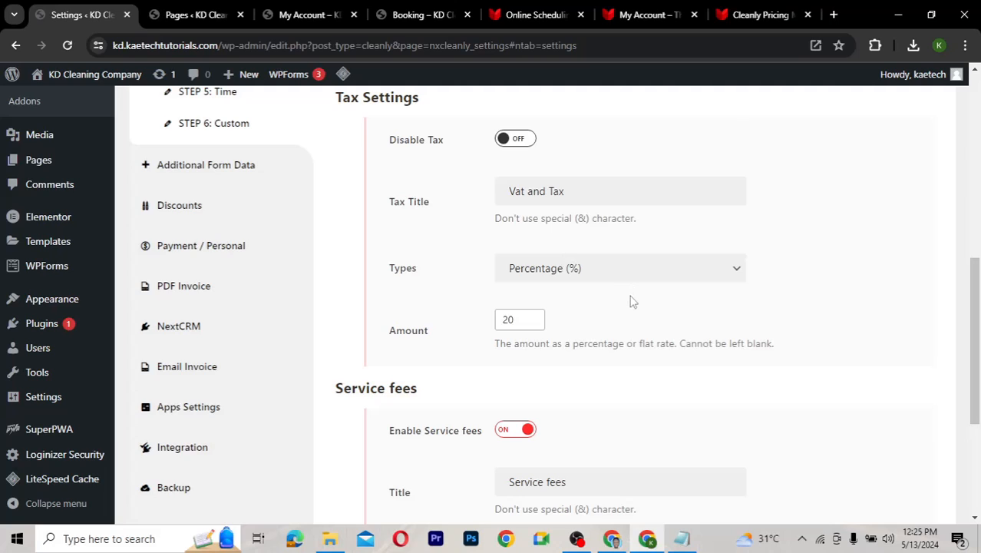
{"action": "scroll", "coordinate": [631, 302], "scroll_direction": "down", "scroll_amount": 1}
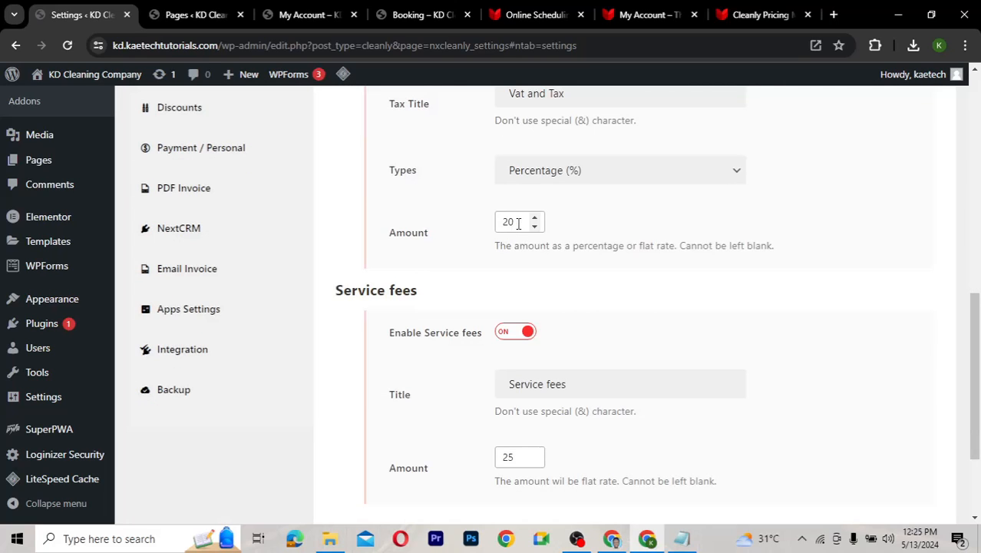
{"action": "left_click_drag", "start_coordinate": [518, 223], "coordinate": [490, 228]}
{"action": "key", "text": "BackSpace"}
{"action": "type", "text": "7.63"}
Leave the service fee amount at 25 and save all changes
{"action": "scroll", "coordinate": [470, 286], "scroll_direction": "down", "scroll_amount": 2}
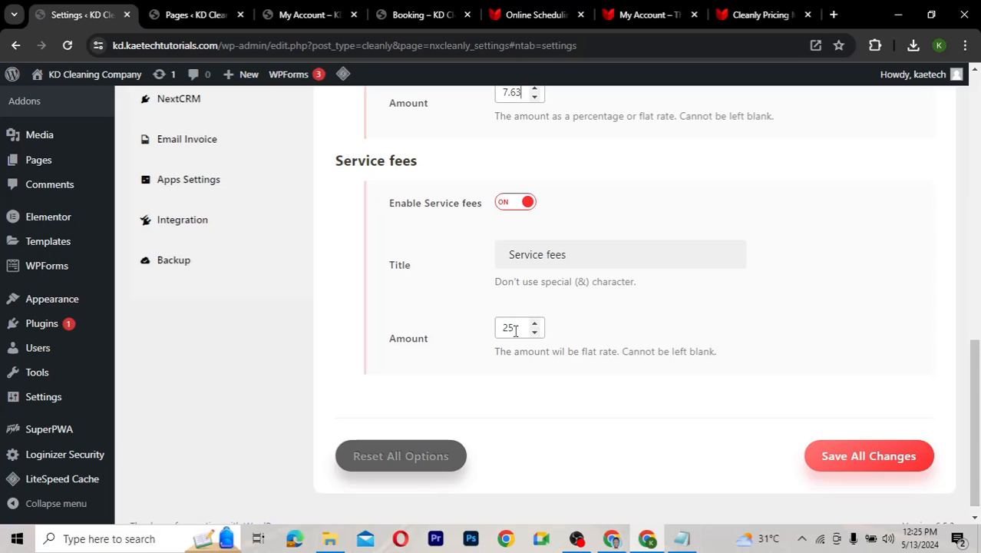
{"action": "left_click_drag", "start_coordinate": [516, 331], "coordinate": [486, 340]}
{"action": "left_click", "coordinate": [575, 253]}
{"action": "left_click", "coordinate": [860, 456]}
{"action": "scroll", "coordinate": [434, 291], "scroll_direction": "up", "scroll_amount": 1}
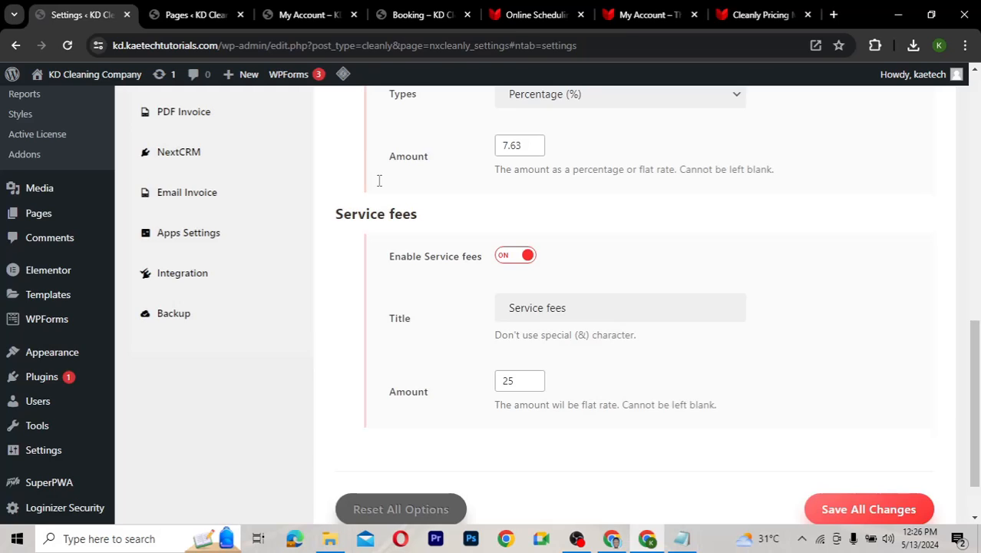
{"action": "key", "text": "ctrl+4"}
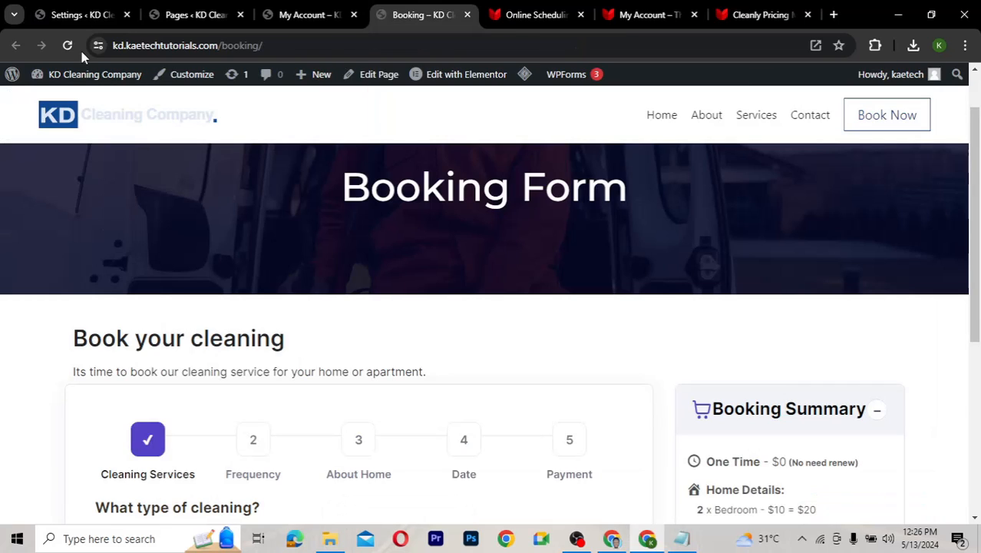
Reload the Booking page and purge all LiteSpeed cache from the admin bar
{"action": "key", "text": "F5"}
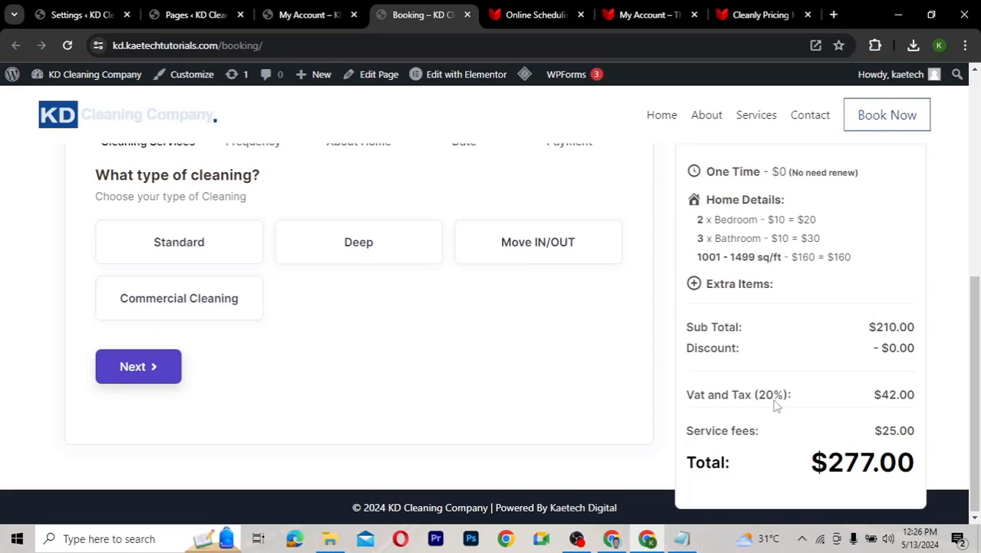
{"action": "mouse_move", "coordinate": [525, 75]}
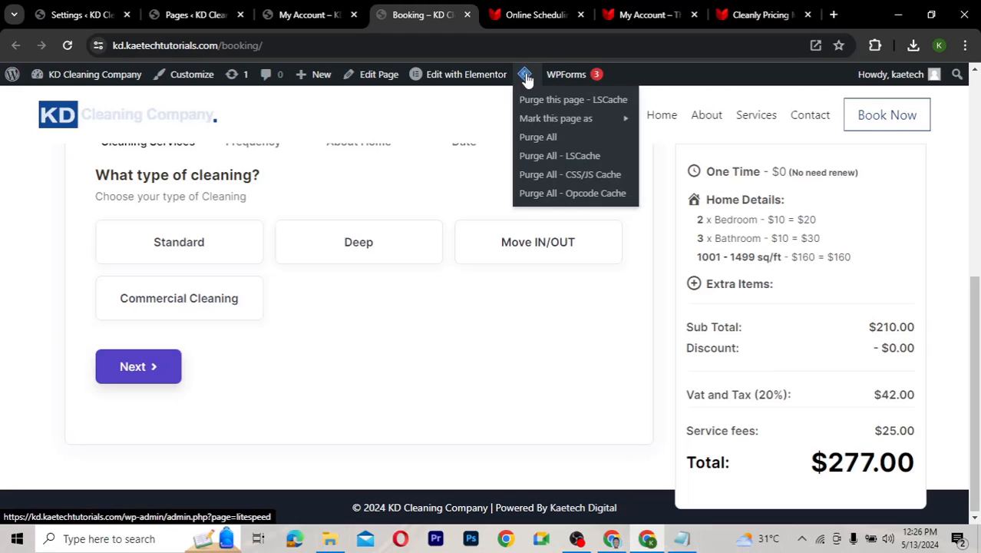
{"action": "left_click", "coordinate": [545, 138]}
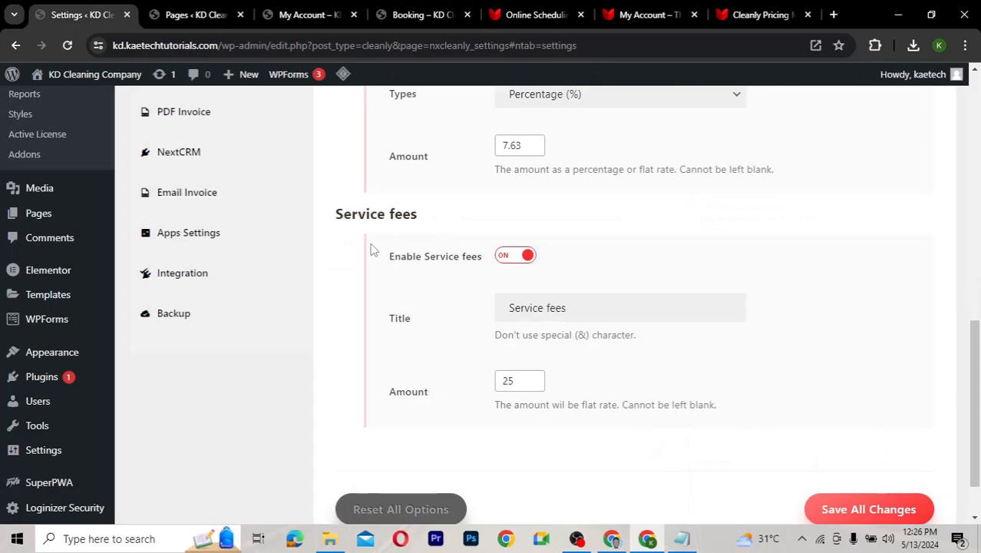
{"action": "scroll", "coordinate": [374, 250], "scroll_direction": "up", "scroll_amount": 5}
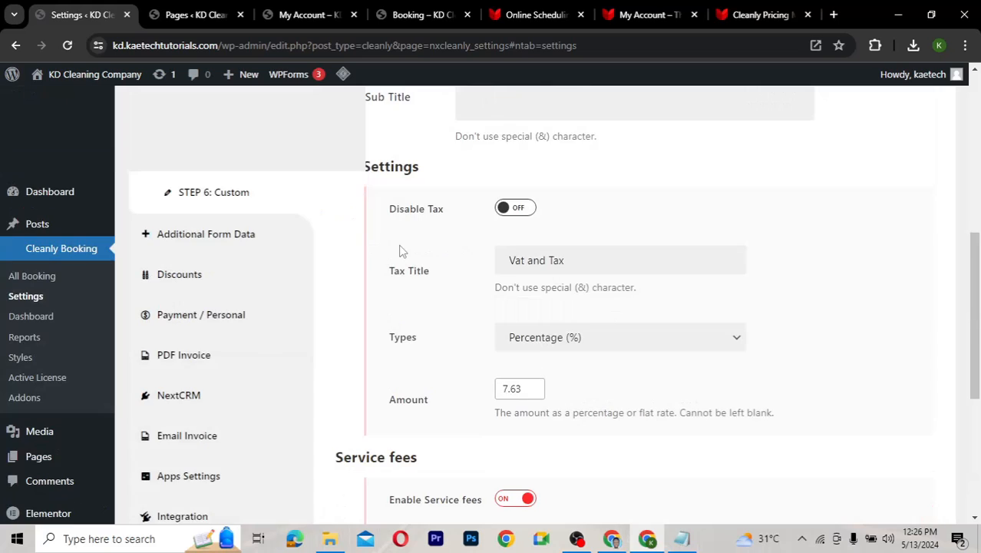
{"action": "scroll", "coordinate": [399, 251], "scroll_direction": "up", "scroll_amount": 1}
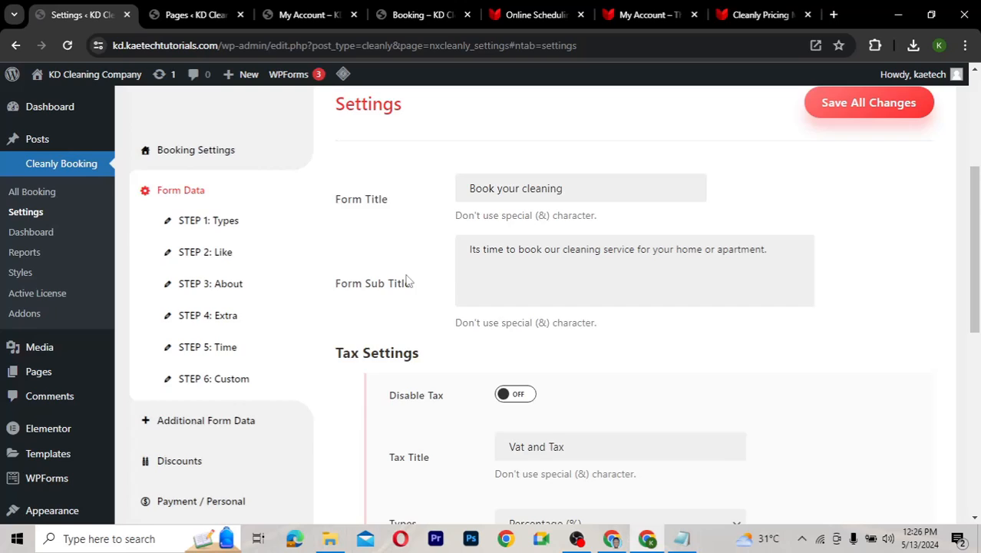
{"action": "scroll", "coordinate": [407, 280], "scroll_direction": "up", "scroll_amount": 1}
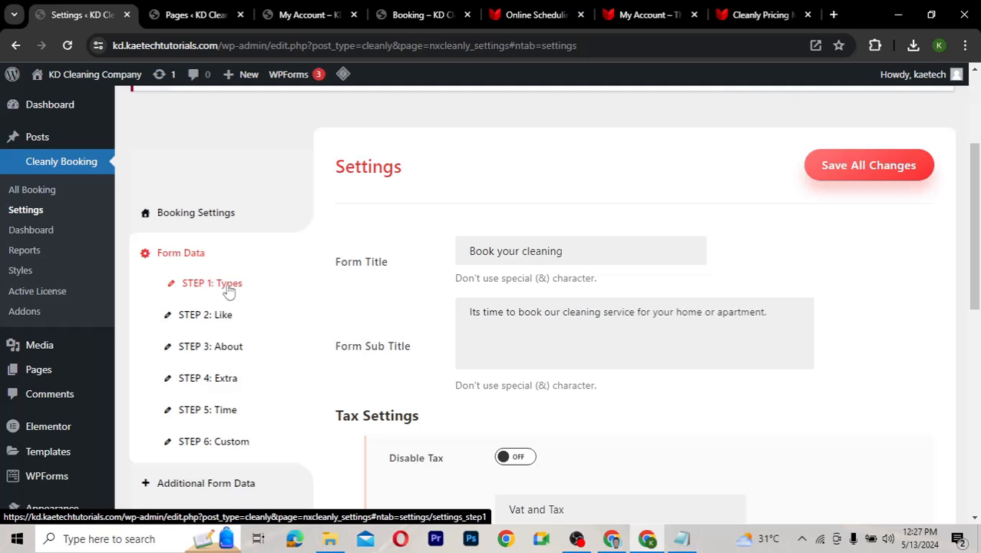
Open the STEP 1: Booking Types settings and compare them with the live Booking page
{"action": "left_click", "coordinate": [228, 290]}
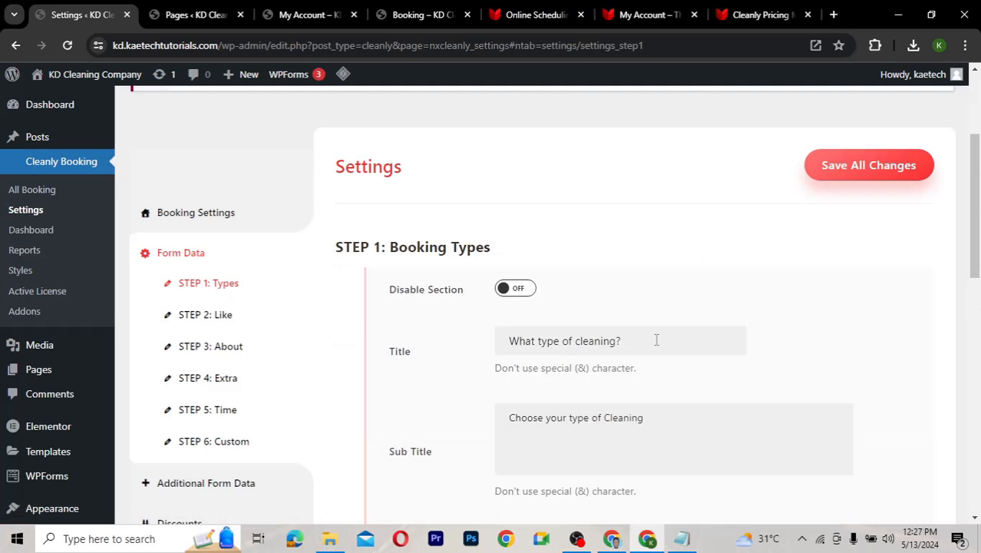
{"action": "scroll", "coordinate": [779, 353], "scroll_direction": "down", "scroll_amount": 1}
{"action": "scroll", "coordinate": [779, 354], "scroll_direction": "down", "scroll_amount": 1}
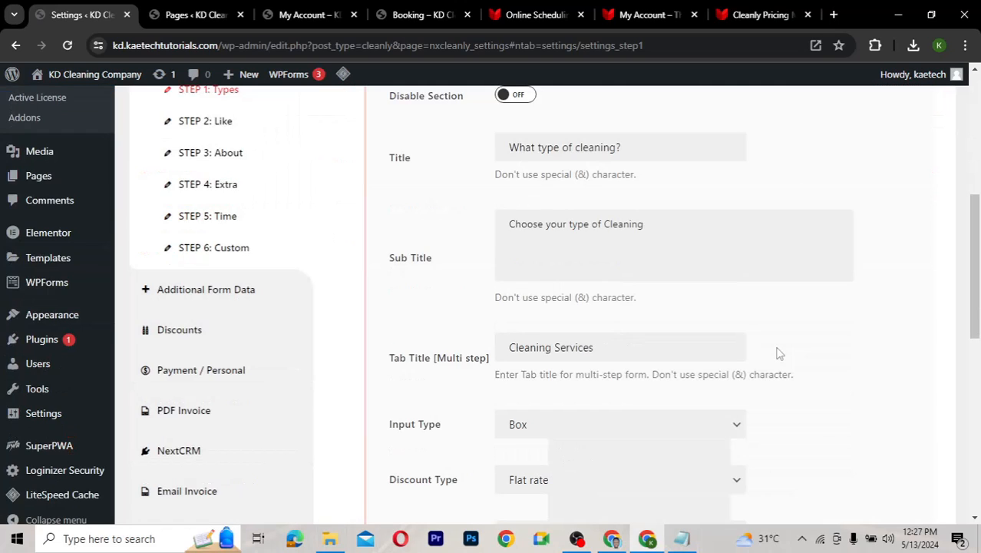
{"action": "scroll", "coordinate": [780, 353], "scroll_direction": "down", "scroll_amount": 1}
{"action": "left_click", "coordinate": [412, 17]}
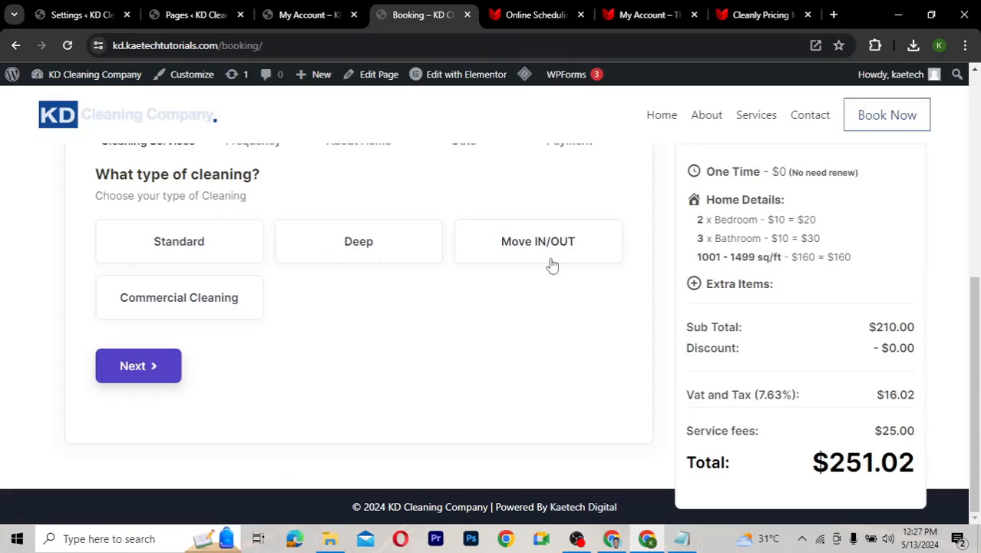
{"action": "left_click", "coordinate": [83, 16]}
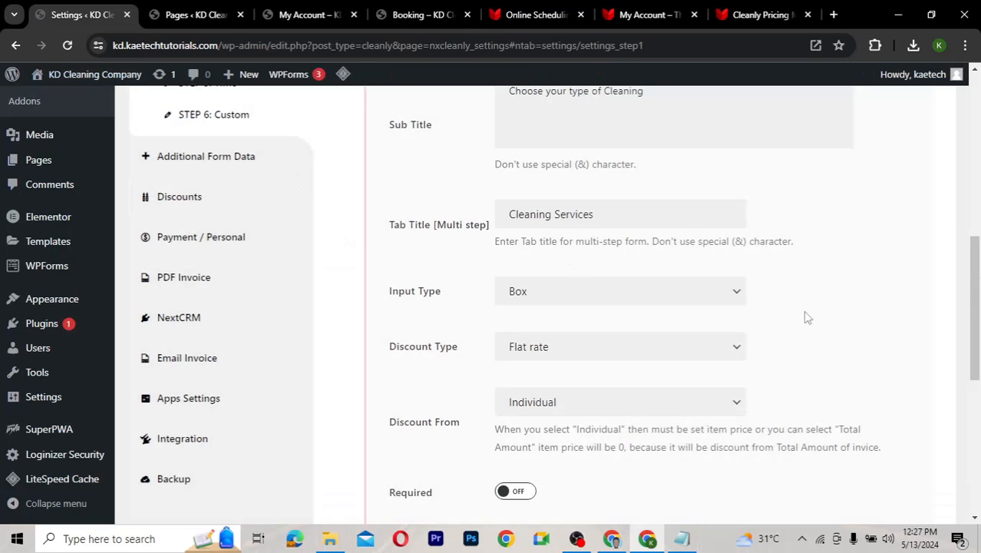
Review the subtitle 'Choose your type of Cleaning' and keep Box as the input type
{"action": "scroll", "coordinate": [803, 323], "scroll_direction": "up", "scroll_amount": 3}
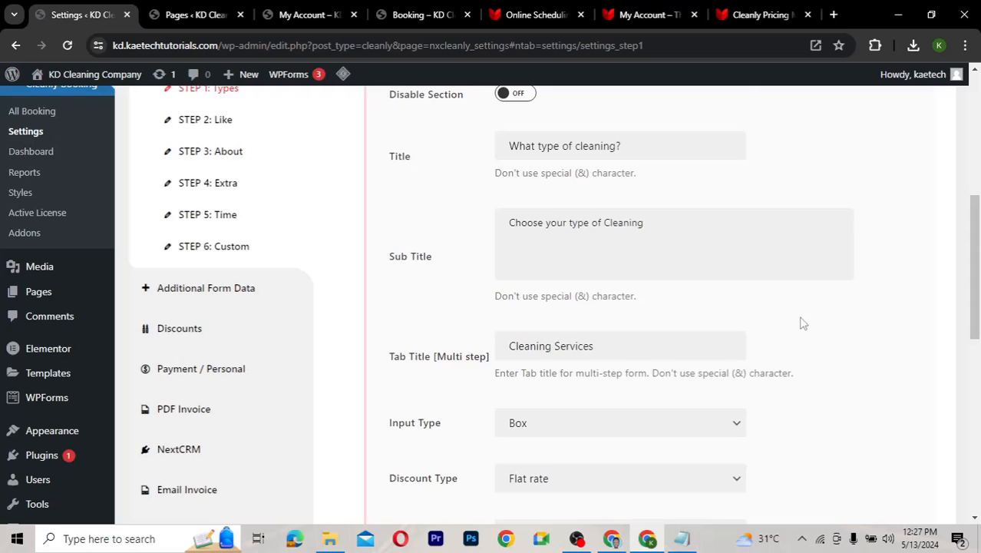
{"action": "scroll", "coordinate": [802, 323], "scroll_direction": "up", "scroll_amount": 1}
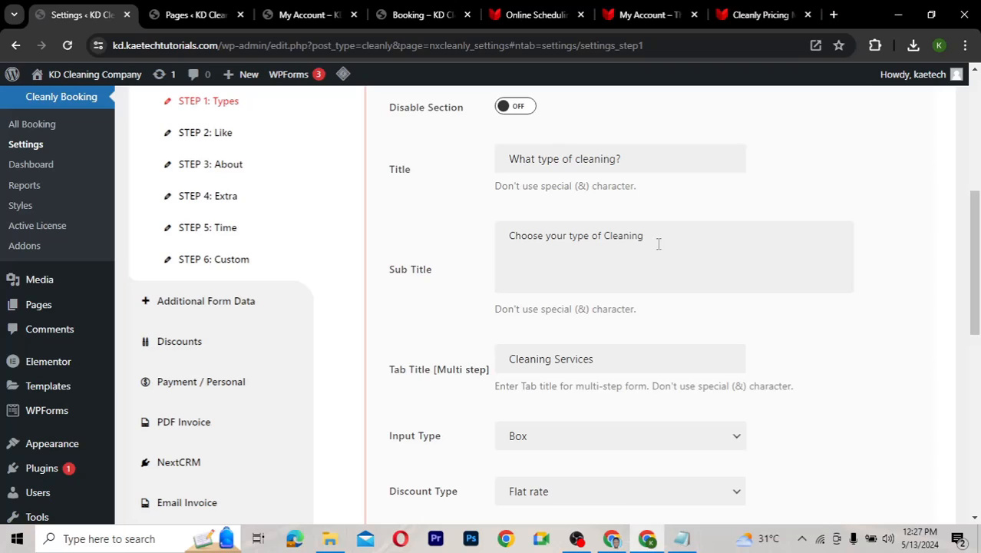
{"action": "left_click_drag", "start_coordinate": [658, 243], "coordinate": [467, 244]}
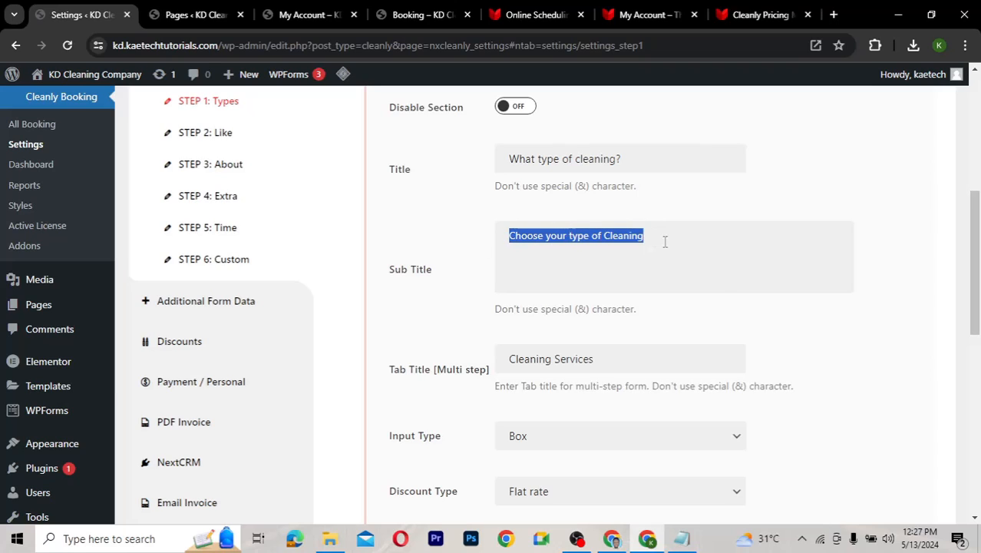
{"action": "left_click", "coordinate": [637, 235]}
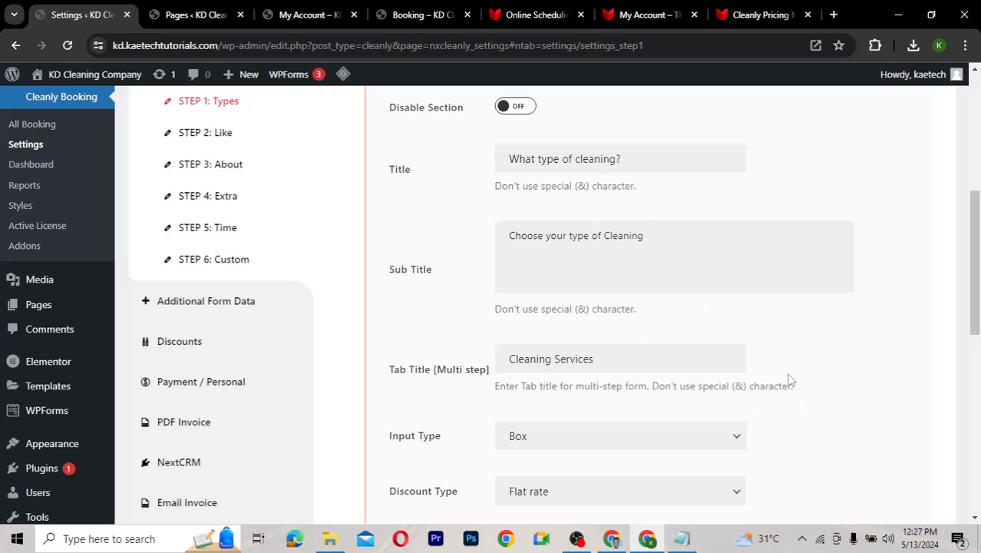
{"action": "scroll", "coordinate": [790, 380], "scroll_direction": "down", "scroll_amount": 3}
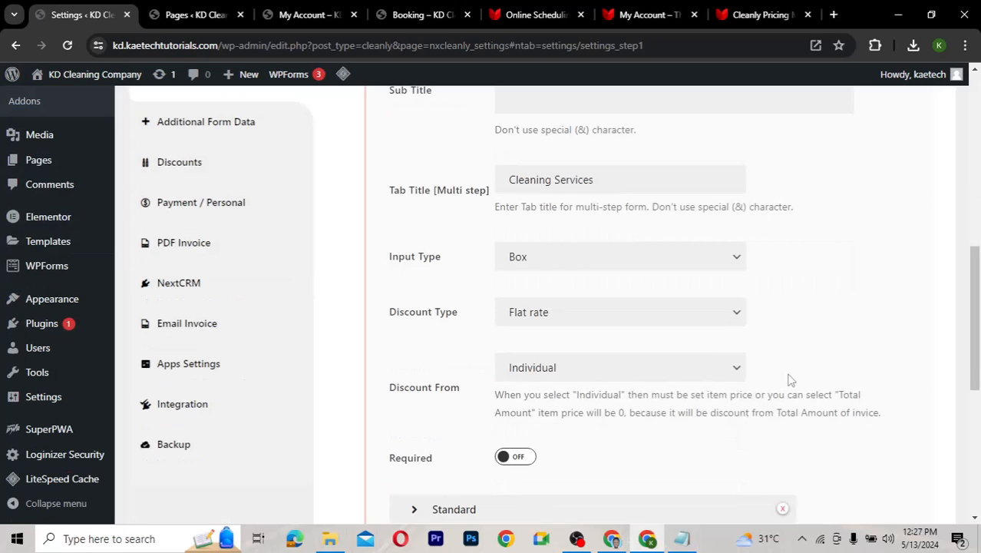
{"action": "scroll", "coordinate": [790, 379], "scroll_direction": "down", "scroll_amount": 1}
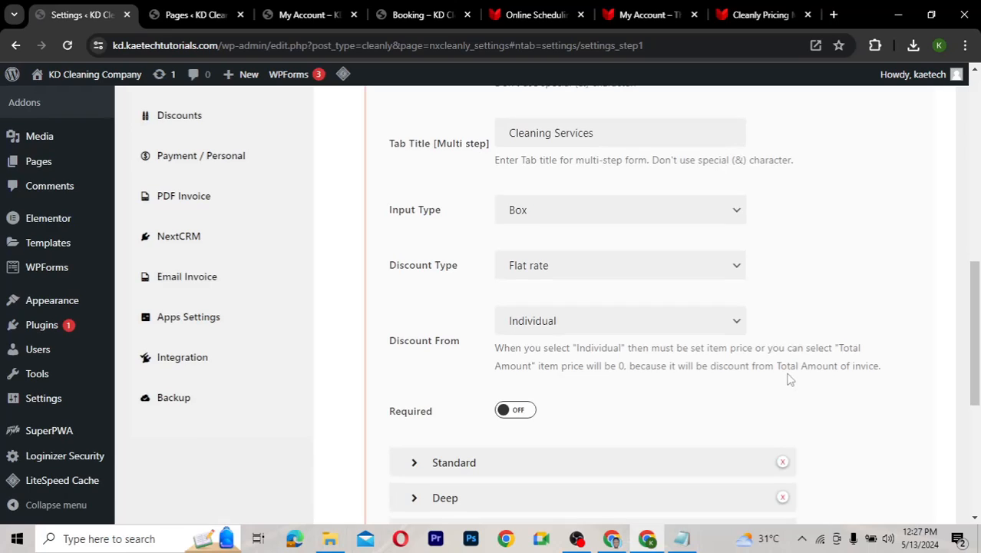
{"action": "left_click", "coordinate": [615, 211]}
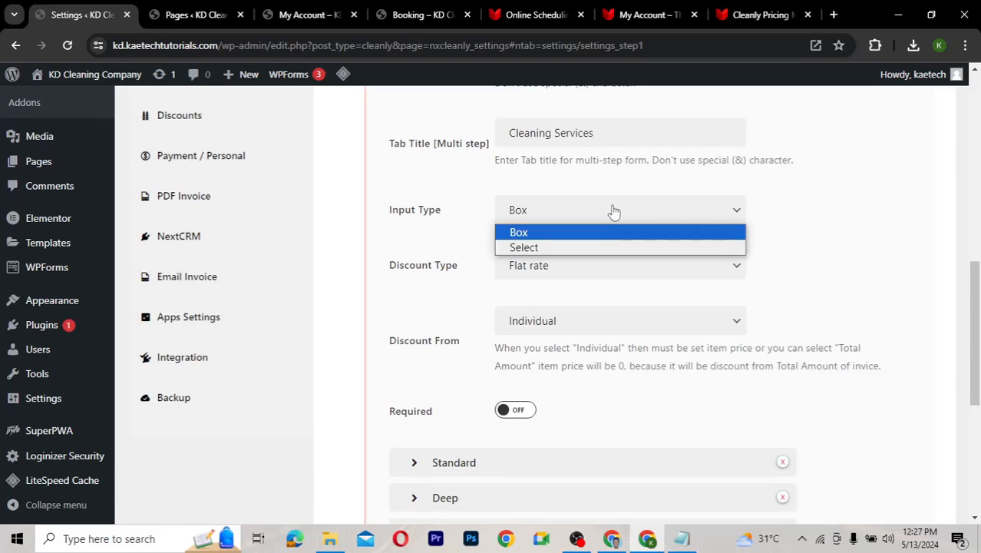
{"action": "left_click", "coordinate": [614, 211]}
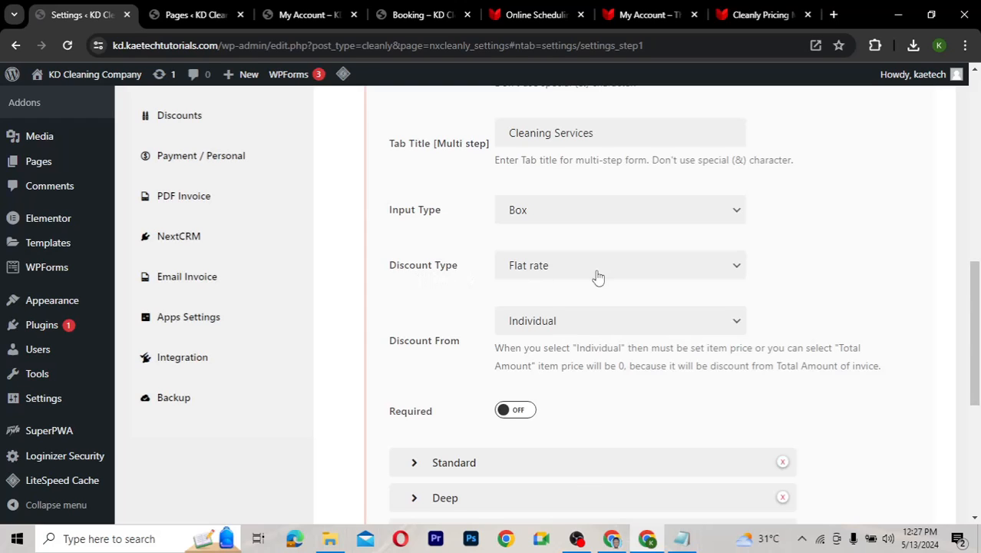
{"action": "scroll", "coordinate": [804, 288], "scroll_direction": "down", "scroll_amount": 3}
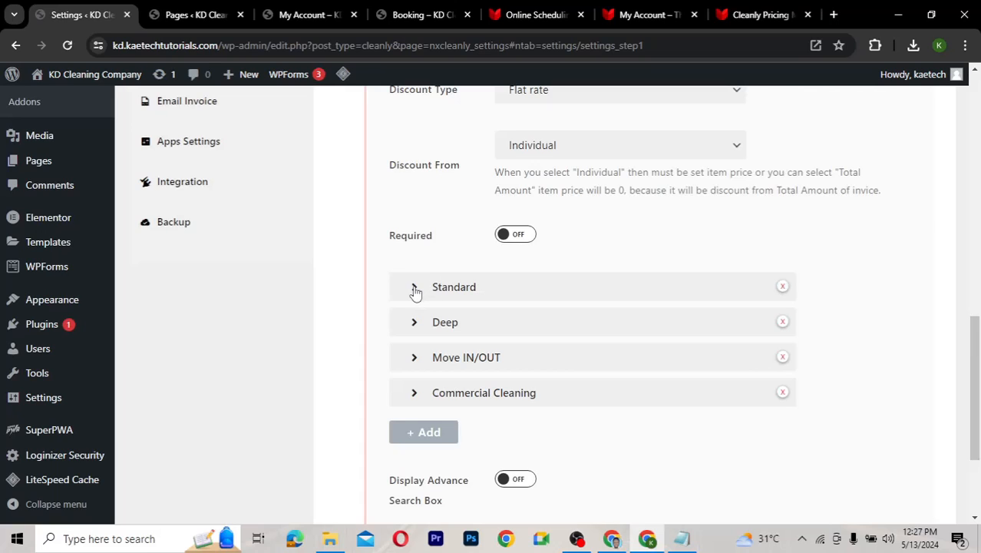
{"action": "left_click", "coordinate": [415, 288]}
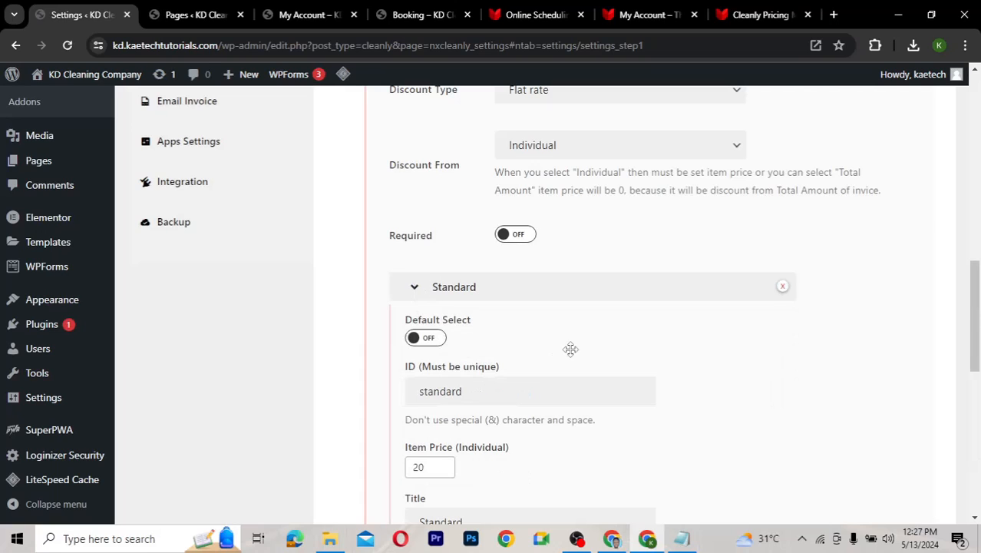
{"action": "scroll", "coordinate": [571, 349], "scroll_direction": "down", "scroll_amount": 2}
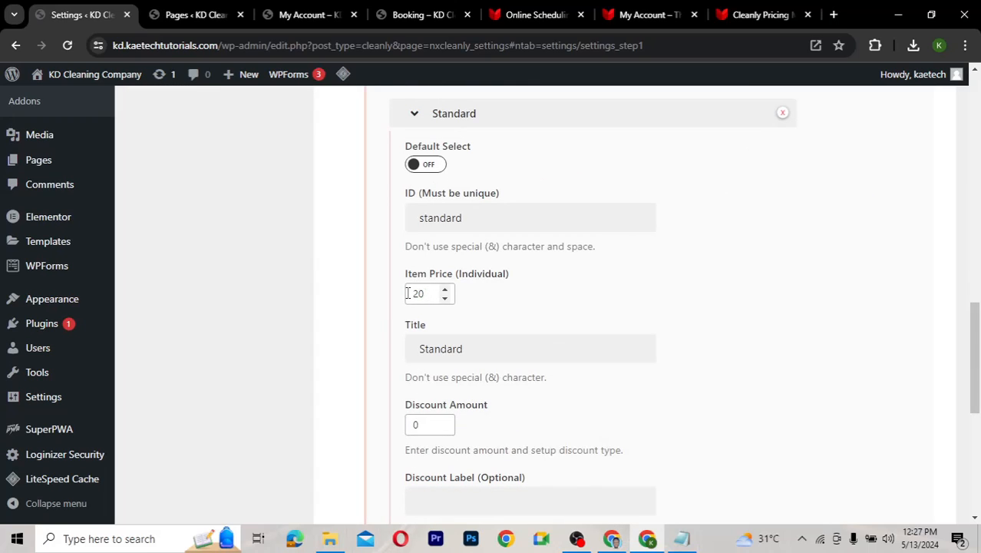
{"action": "double_click", "coordinate": [408, 293]}
{"action": "left_click", "coordinate": [416, 117]}
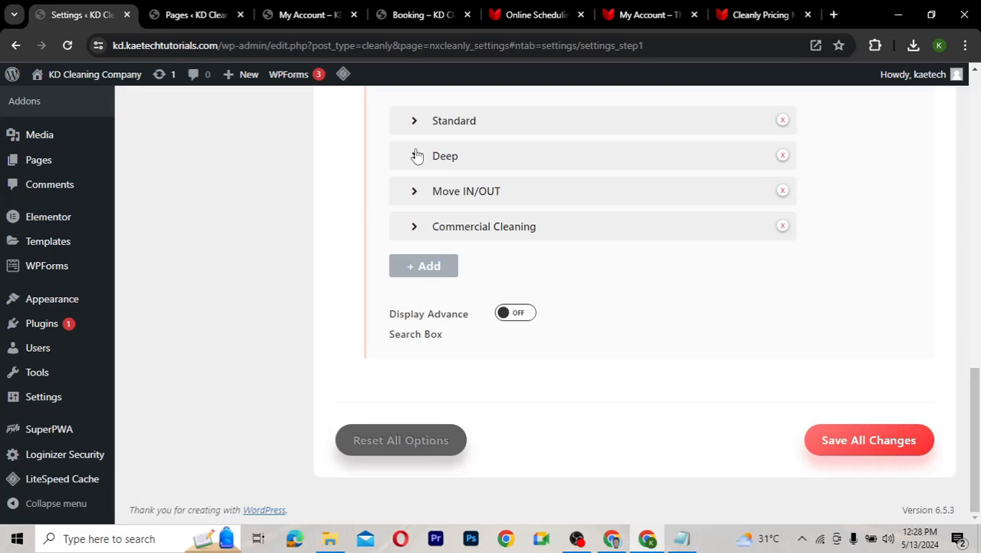
{"action": "left_click", "coordinate": [415, 156]}
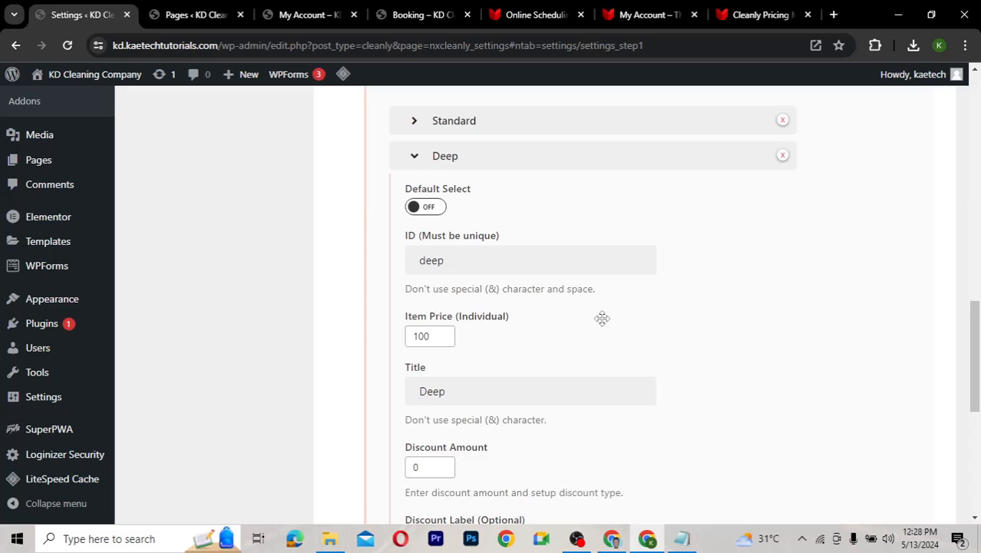
{"action": "scroll", "coordinate": [602, 318], "scroll_direction": "down", "scroll_amount": 2}
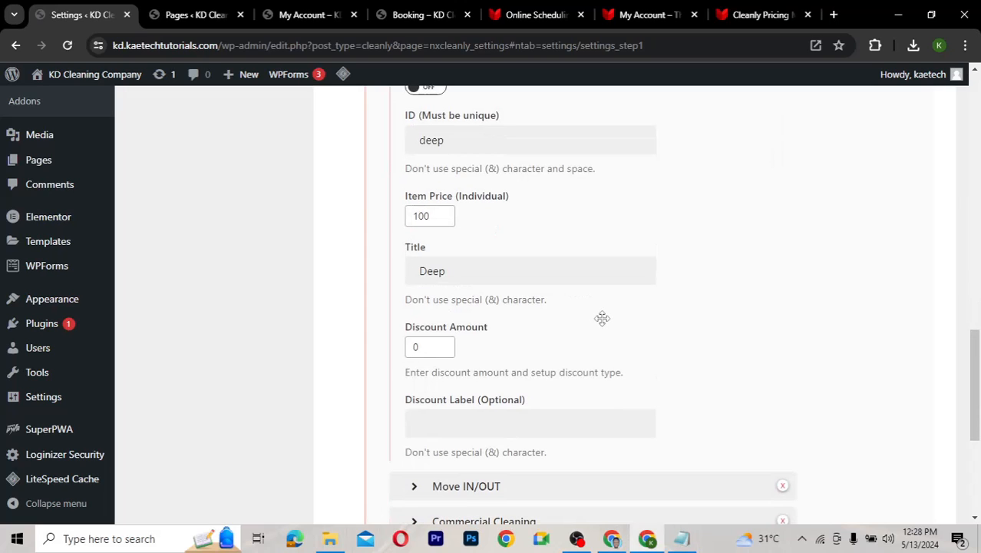
{"action": "scroll", "coordinate": [602, 318], "scroll_direction": "up", "scroll_amount": 3}
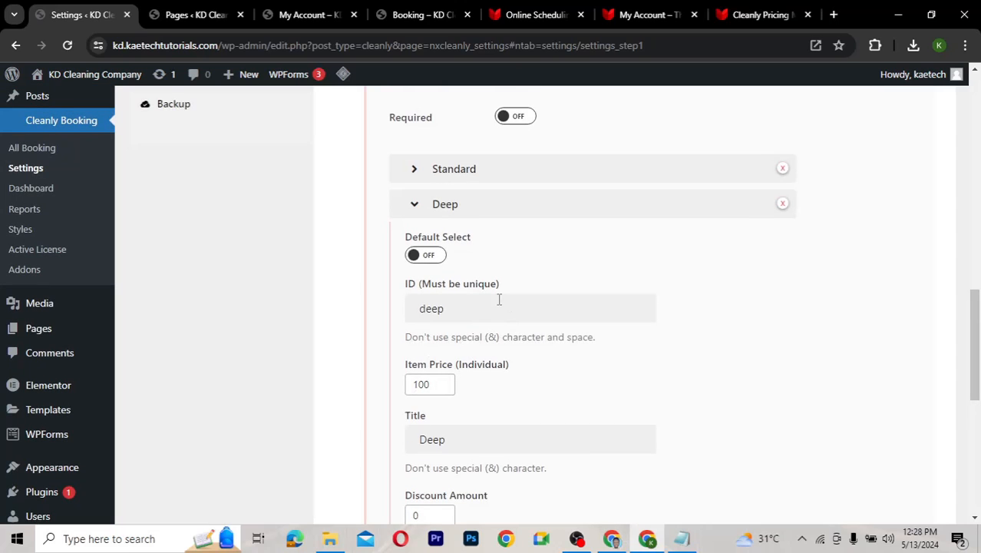
{"action": "left_click", "coordinate": [414, 204]}
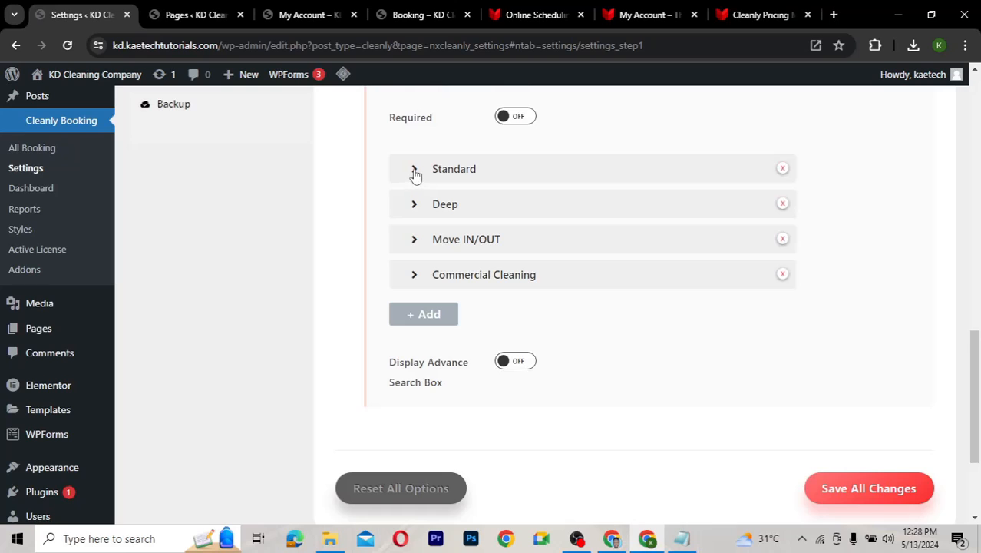
{"action": "left_click", "coordinate": [414, 170]}
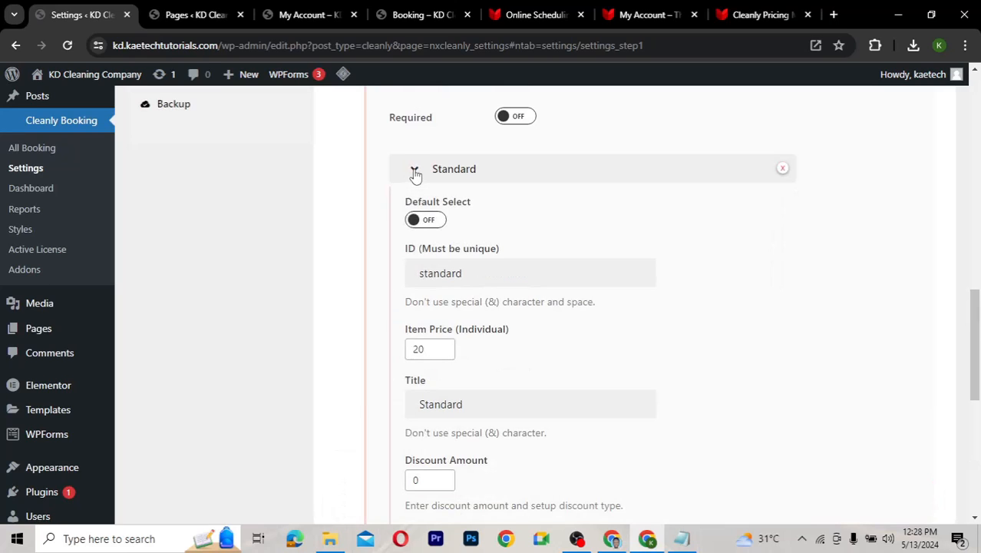
{"action": "left_click", "coordinate": [414, 170]}
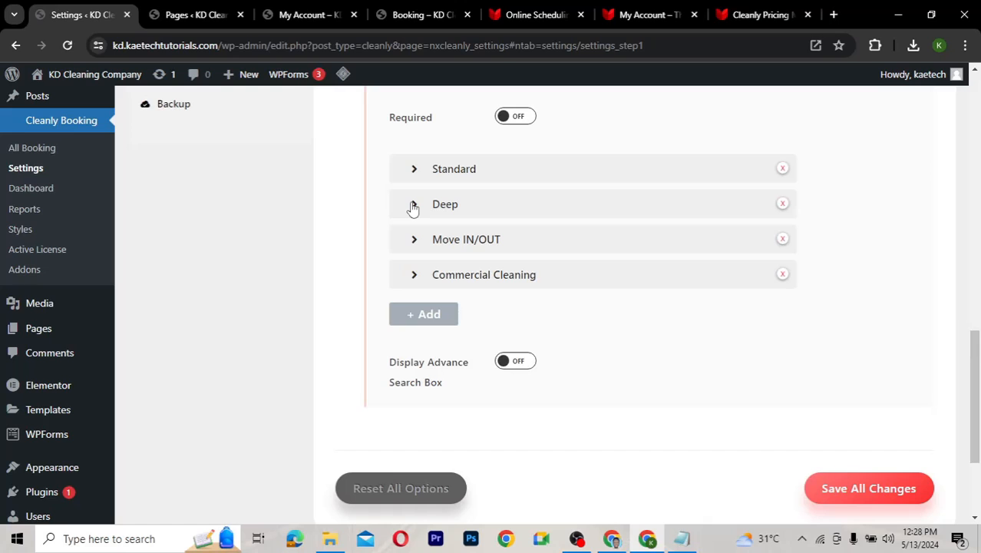
{"action": "scroll", "coordinate": [412, 207], "scroll_direction": "up", "scroll_amount": 2}
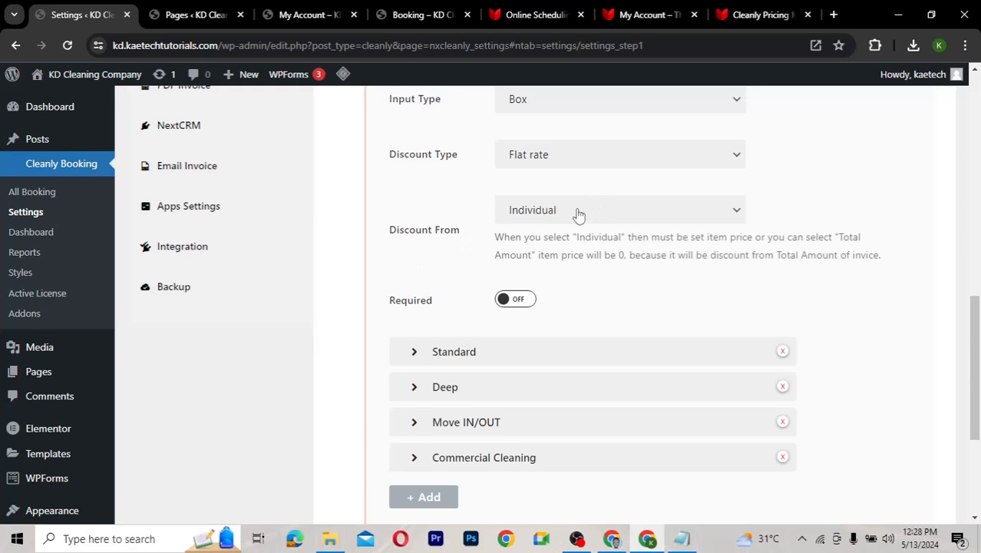
Switch the discount type to Percentage (%), then back to Flat rate
{"action": "scroll", "coordinate": [578, 214], "scroll_direction": "up", "scroll_amount": 1}
{"action": "left_click", "coordinate": [556, 178]}
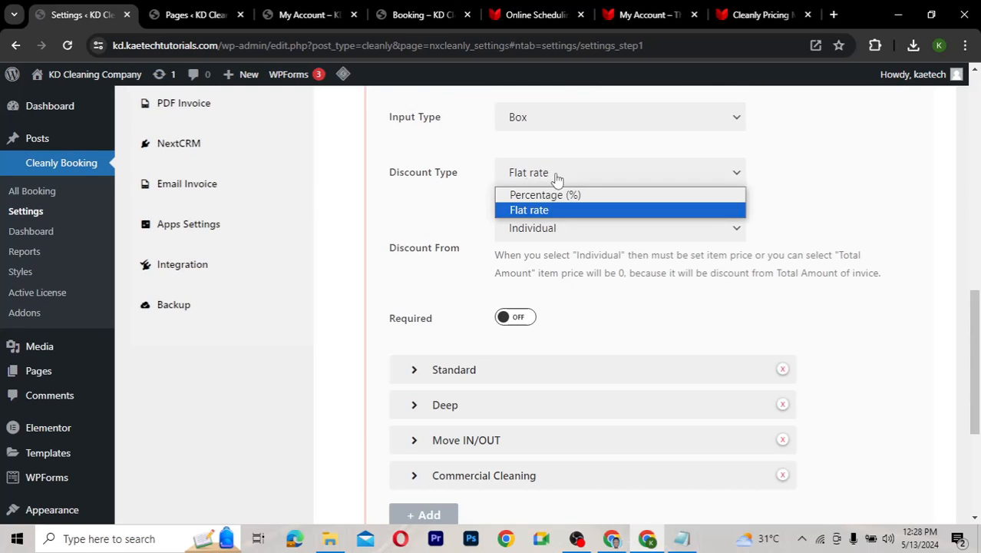
{"action": "left_click", "coordinate": [550, 197]}
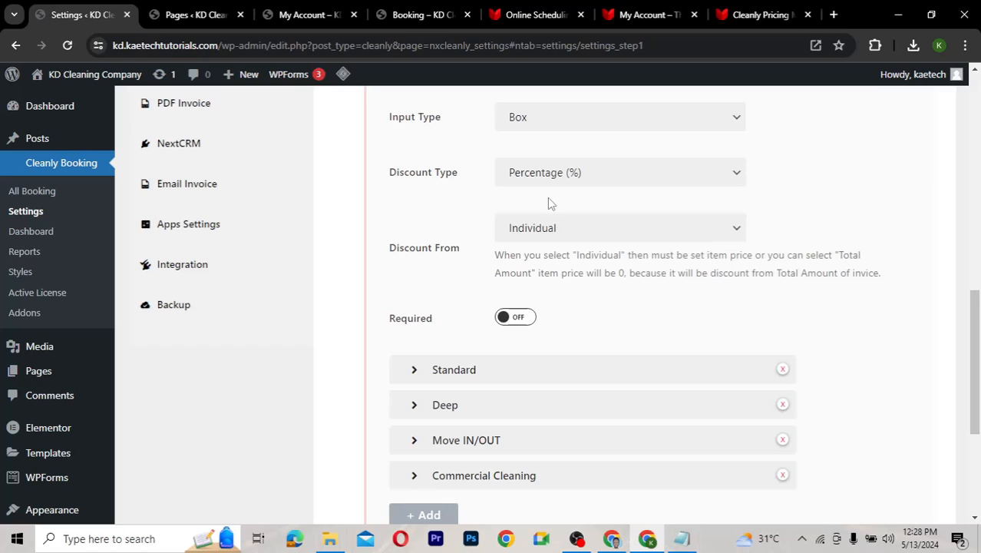
{"action": "left_click", "coordinate": [549, 177]}
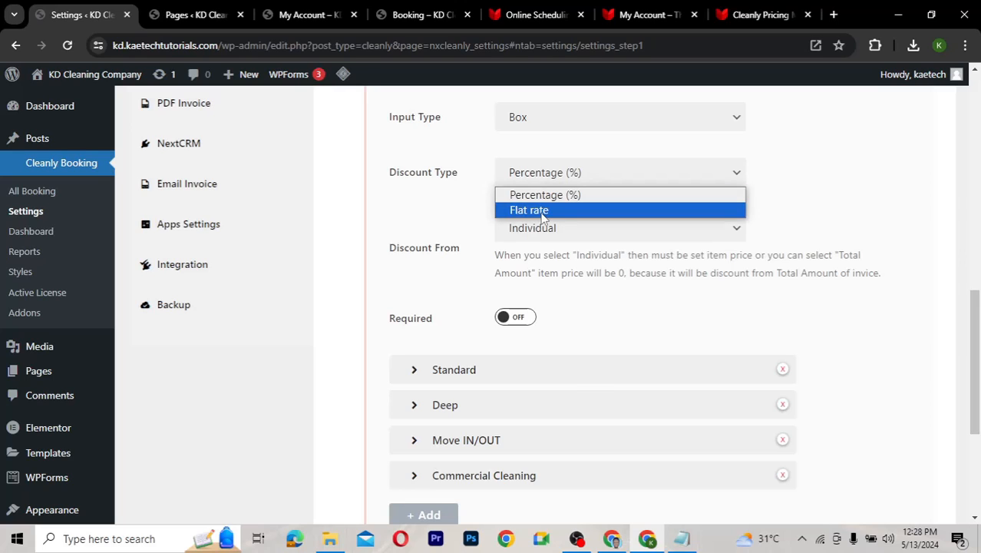
{"action": "left_click", "coordinate": [542, 211]}
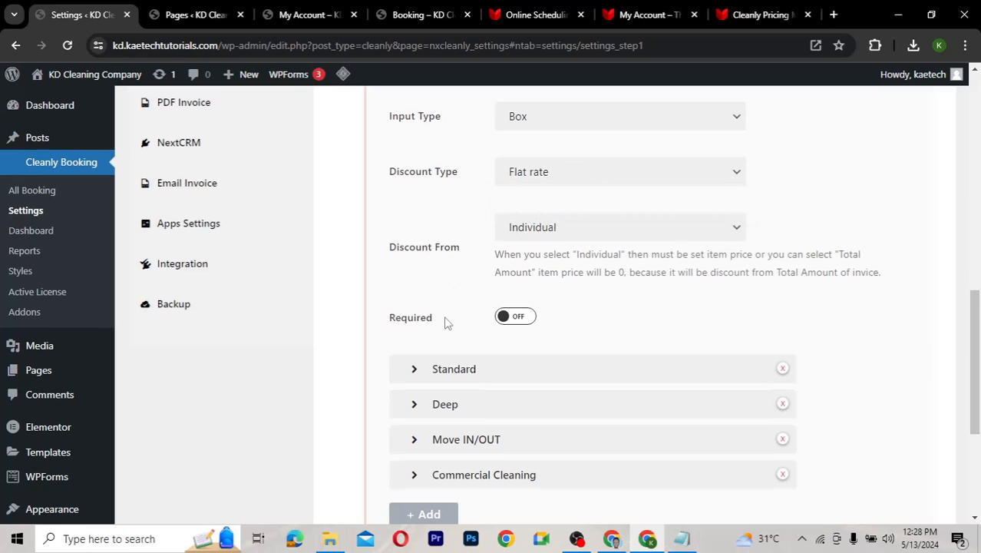
Expand the Standard service settings and check its item price of 20, leaving it unchanged
{"action": "scroll", "coordinate": [448, 323], "scroll_direction": "down", "scroll_amount": 2}
{"action": "left_click", "coordinate": [413, 218]}
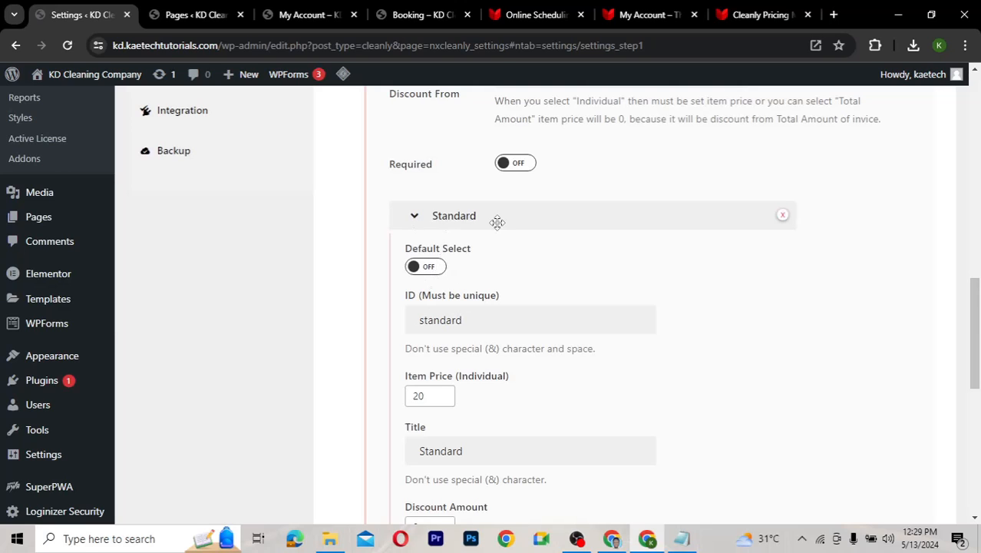
{"action": "scroll", "coordinate": [474, 291], "scroll_direction": "up", "scroll_amount": 2}
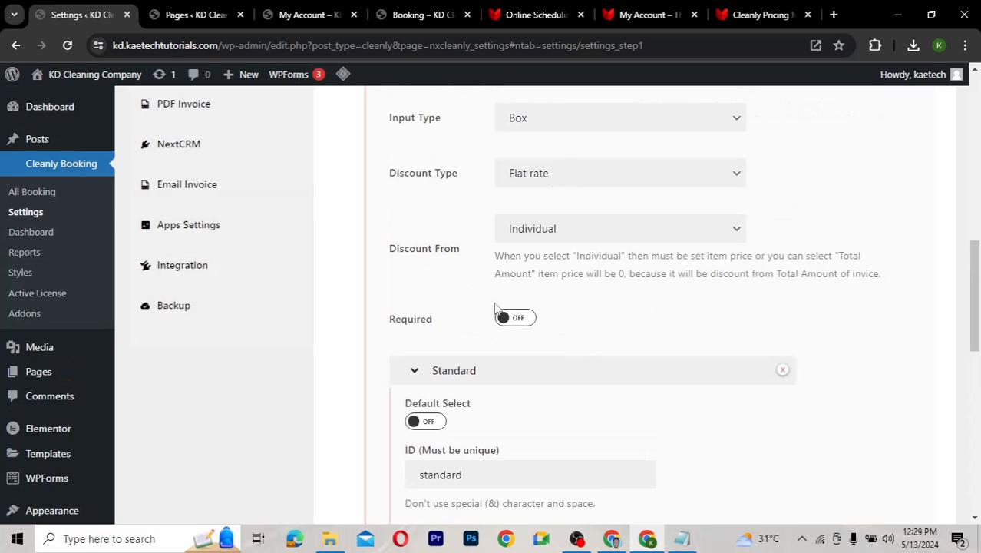
{"action": "scroll", "coordinate": [501, 349], "scroll_direction": "down", "scroll_amount": 2}
{"action": "scroll", "coordinate": [502, 349], "scroll_direction": "down", "scroll_amount": 1}
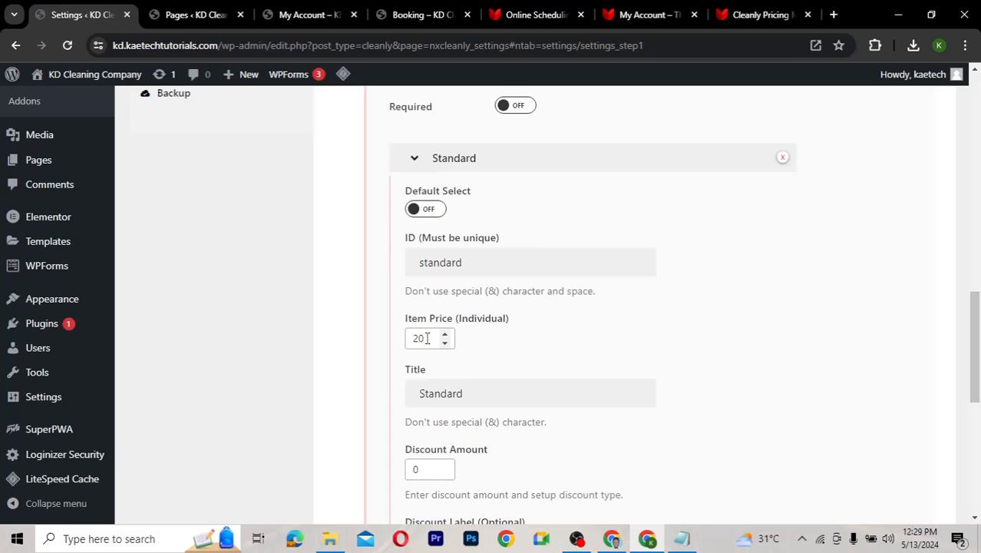
{"action": "double_click", "coordinate": [427, 338]}
{"action": "left_click", "coordinate": [427, 338]}
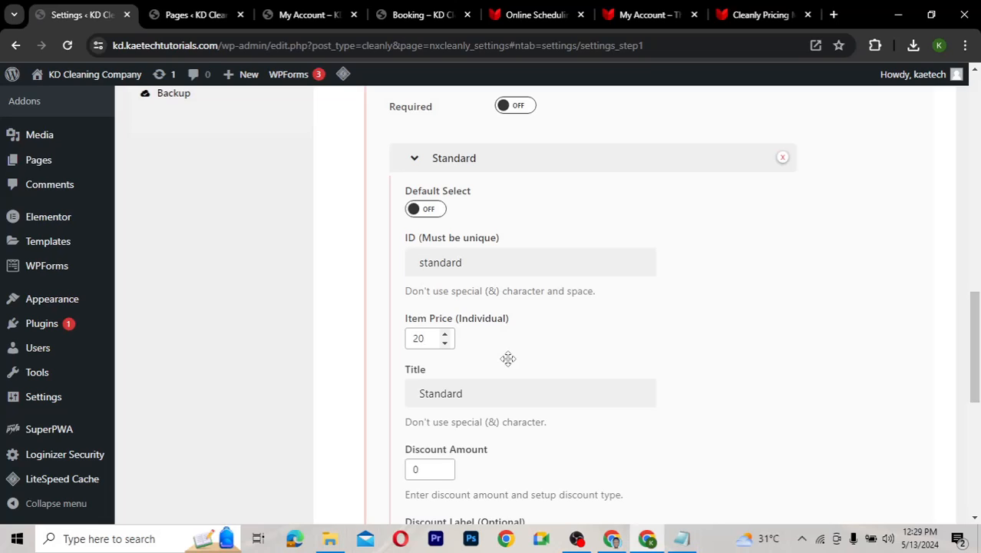
Change the Standard cleaning type's item price from 20 to 0, then bring up the Deep type's details
{"action": "double_click", "coordinate": [408, 338]}
{"action": "key", "text": "BackSpace"}
{"action": "type", "text": "0"}
{"action": "left_click", "coordinate": [415, 162]}
{"action": "left_click", "coordinate": [415, 193]}
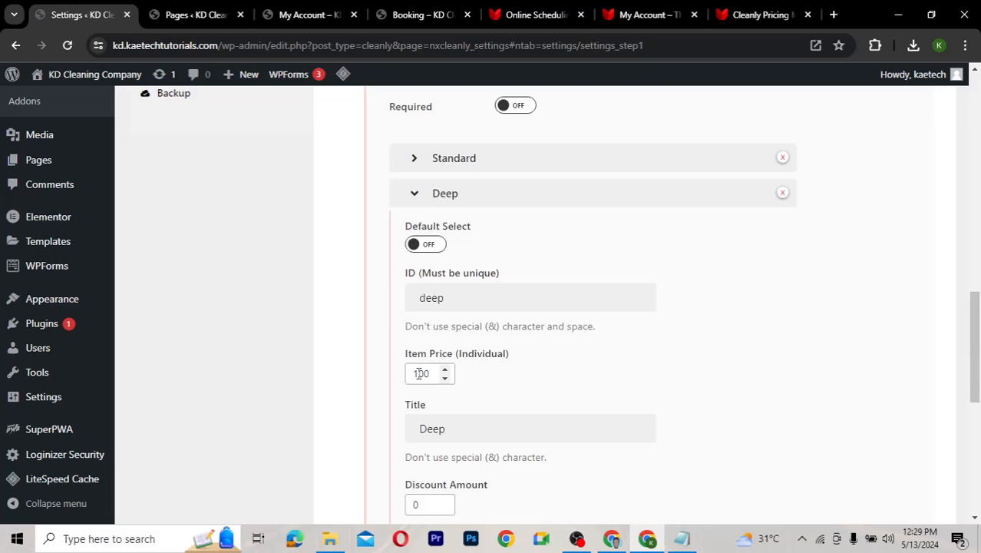
Review the Deep, Move IN/OUT and Commercial Cleaning types in turn, then save all changes
{"action": "left_click", "coordinate": [415, 195]}
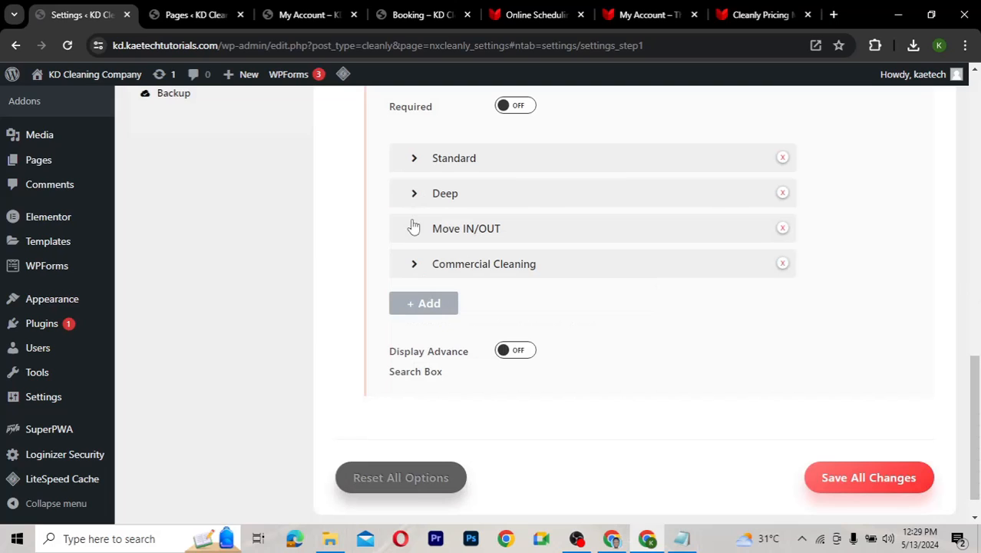
{"action": "left_click", "coordinate": [414, 232]}
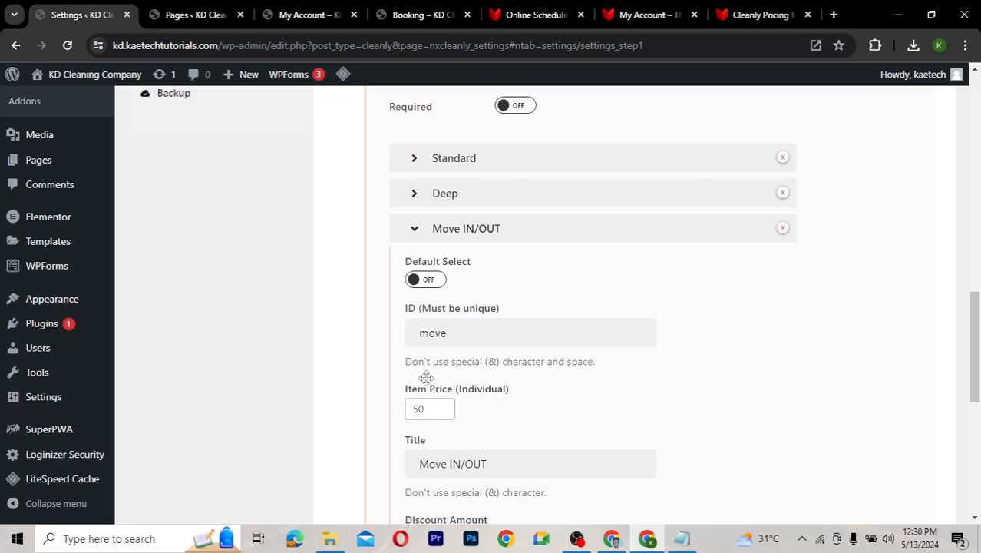
{"action": "left_click", "coordinate": [415, 231]}
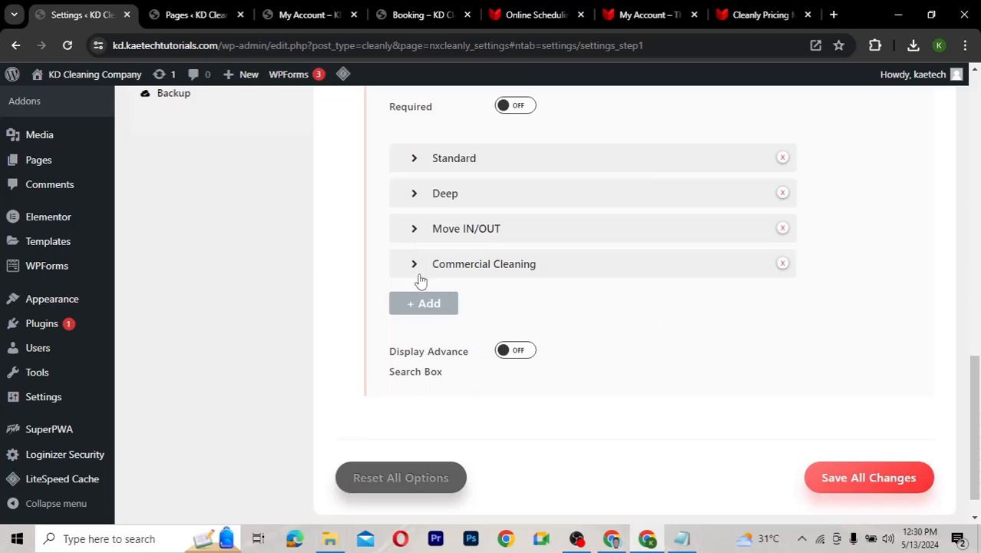
{"action": "left_click", "coordinate": [415, 263]}
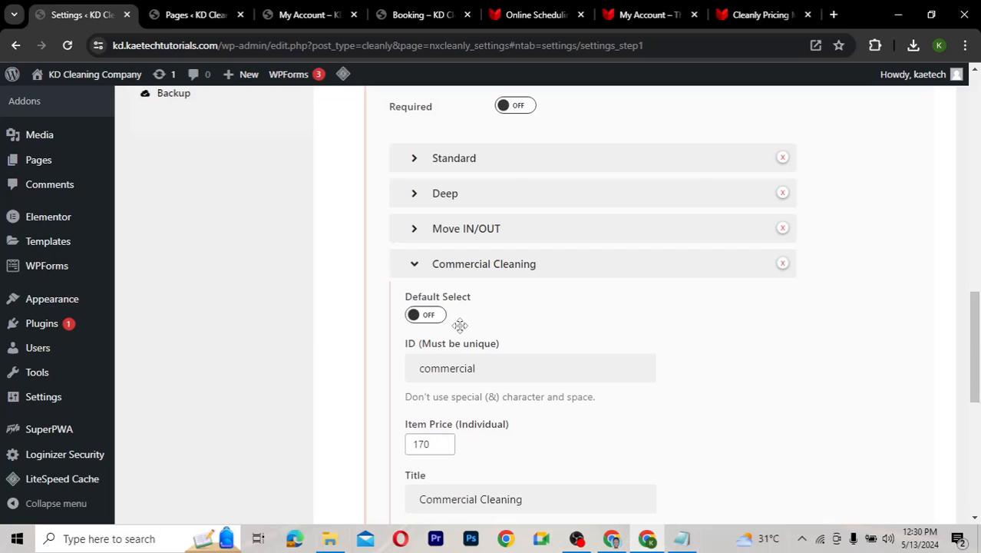
{"action": "left_click", "coordinate": [415, 266]}
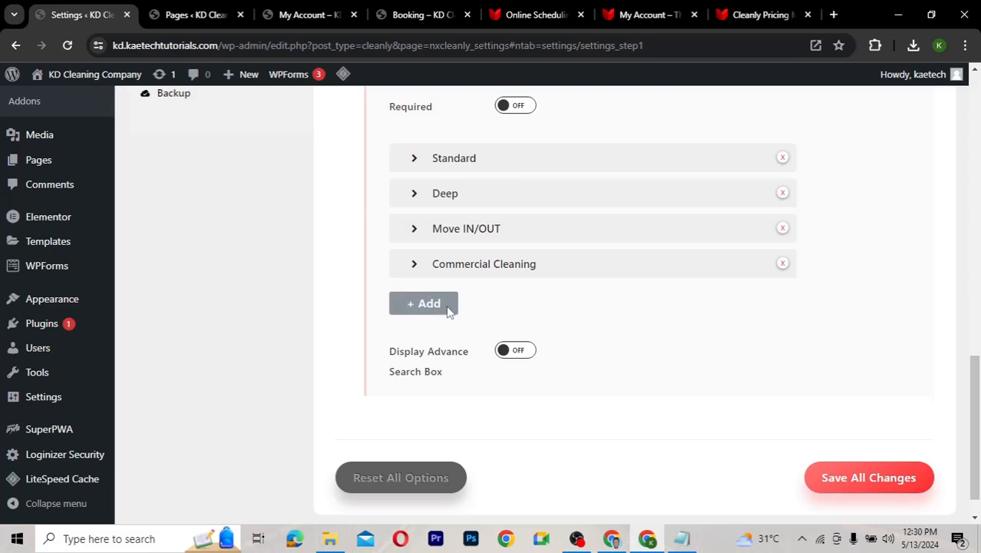
{"action": "left_click", "coordinate": [874, 475]}
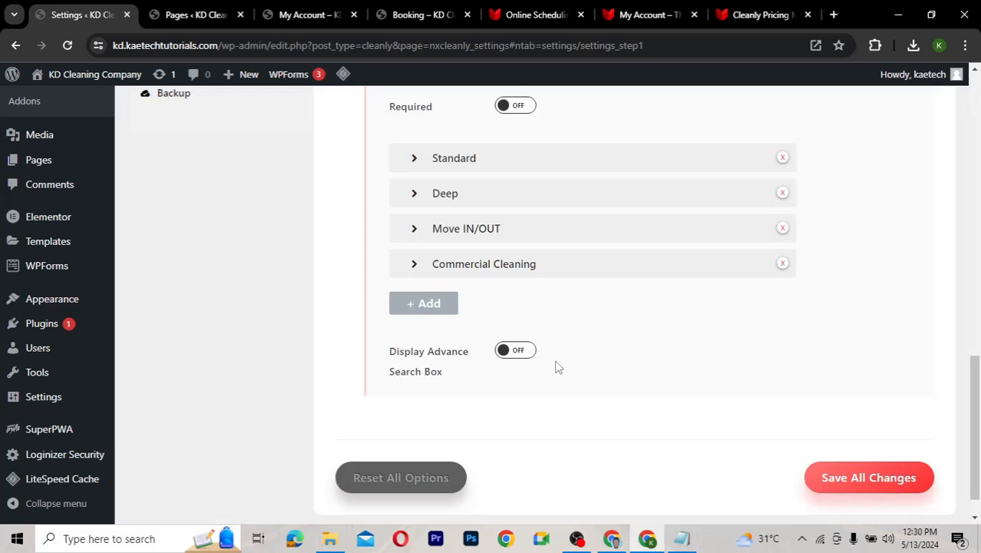
Open STEP 2: Like and look over its One Time, Weekly, Every 2 Weeks and Monthly frequencies
{"action": "scroll", "coordinate": [558, 367], "scroll_direction": "up", "scroll_amount": 12}
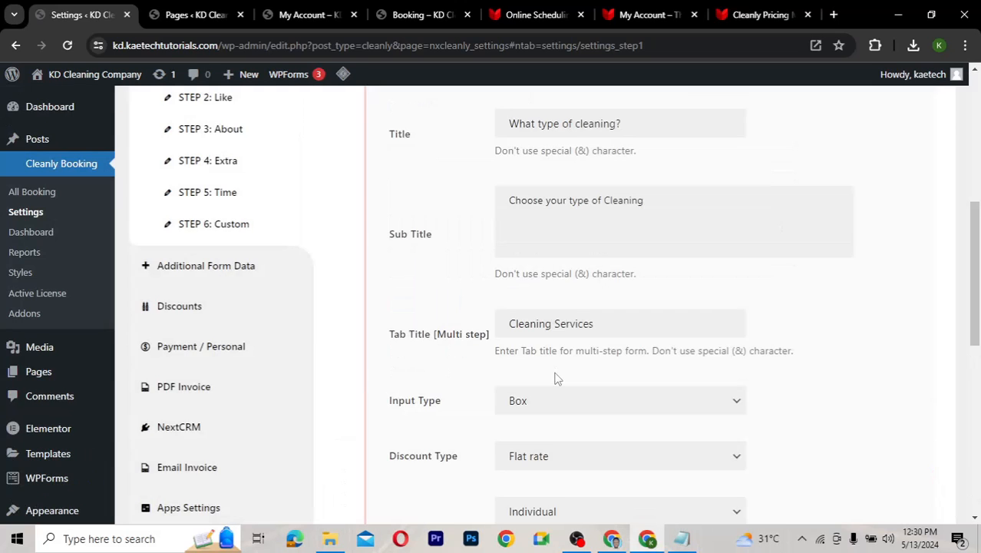
{"action": "left_click", "coordinate": [223, 263]}
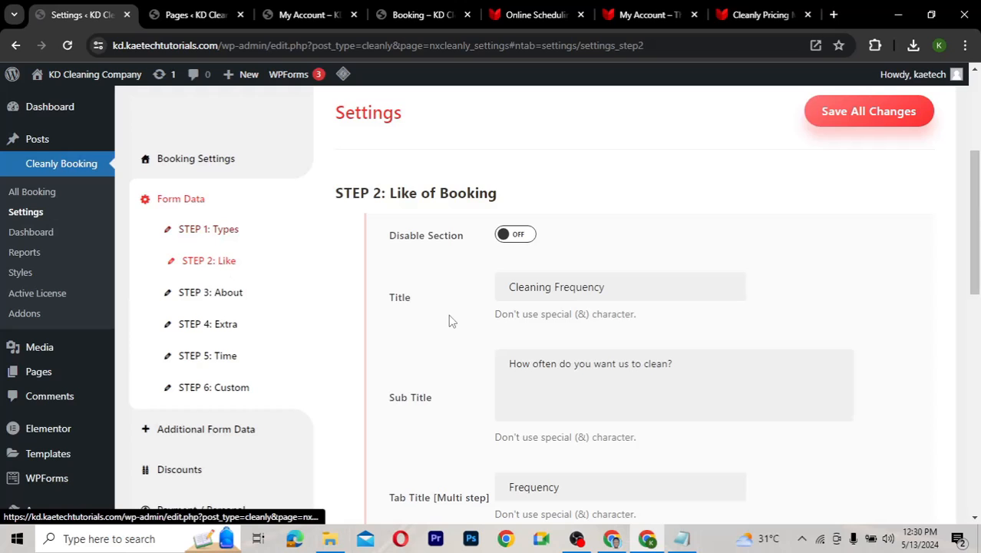
{"action": "scroll", "coordinate": [450, 316], "scroll_direction": "down", "scroll_amount": 1}
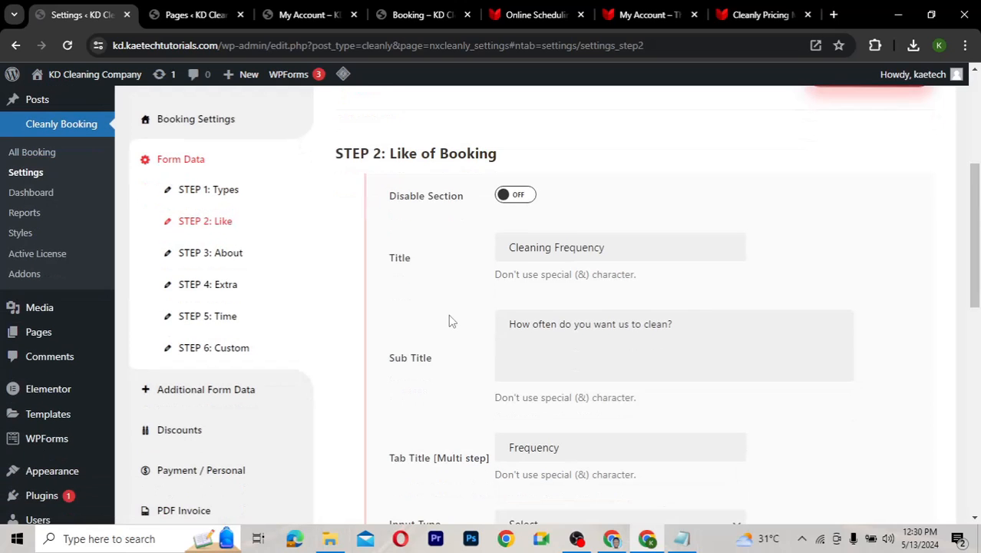
{"action": "scroll", "coordinate": [451, 321], "scroll_direction": "down", "scroll_amount": 1}
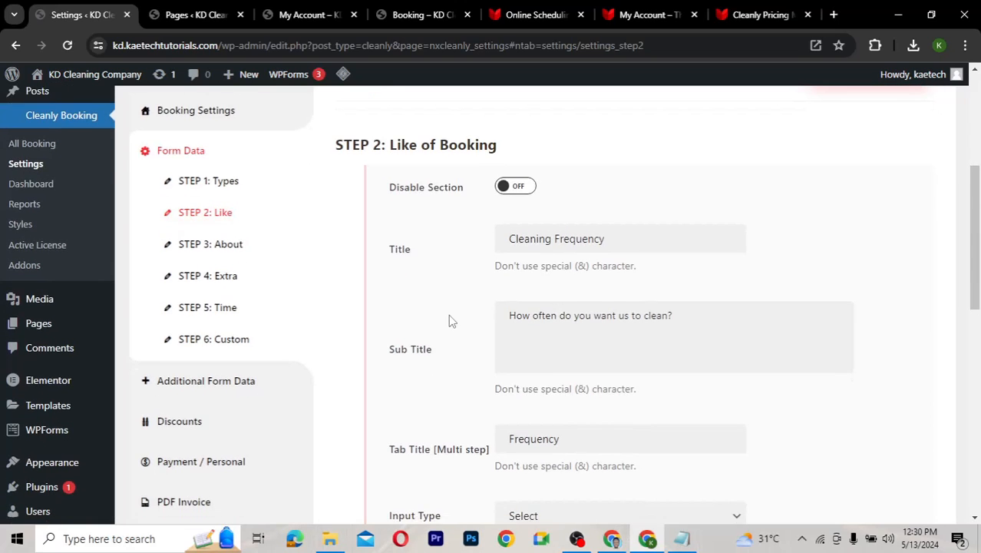
{"action": "scroll", "coordinate": [451, 321], "scroll_direction": "down", "scroll_amount": 2}
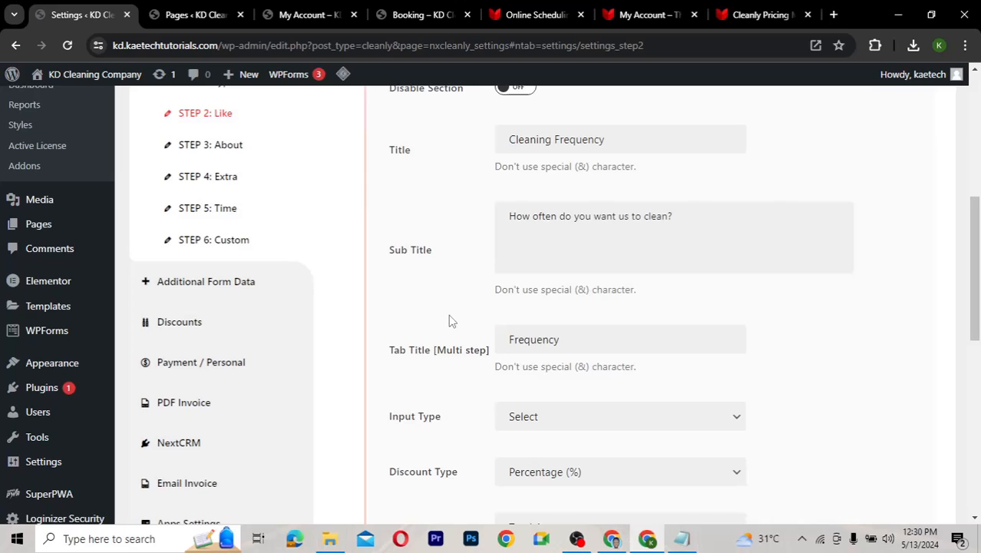
{"action": "scroll", "coordinate": [450, 321], "scroll_direction": "up", "scroll_amount": 1}
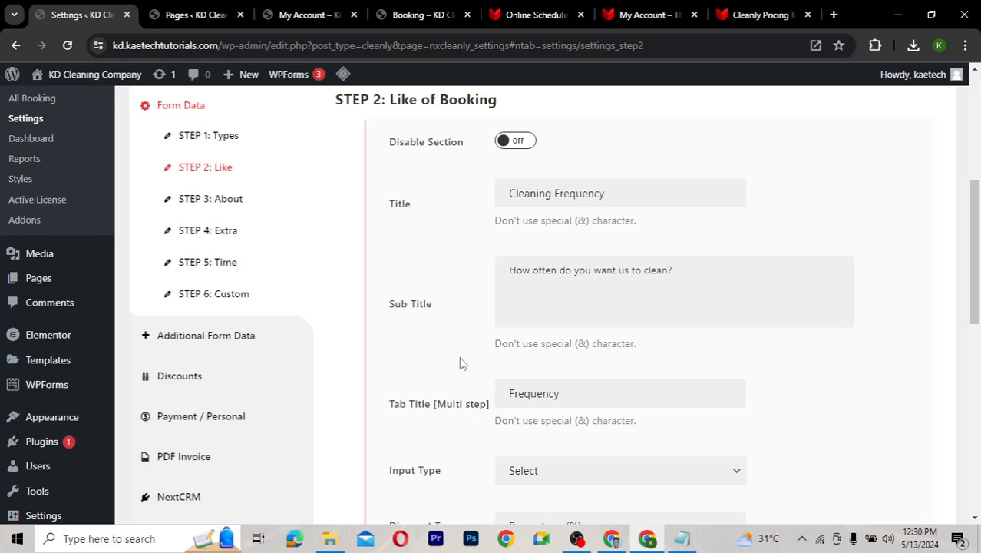
{"action": "scroll", "coordinate": [460, 358], "scroll_direction": "down", "scroll_amount": 2}
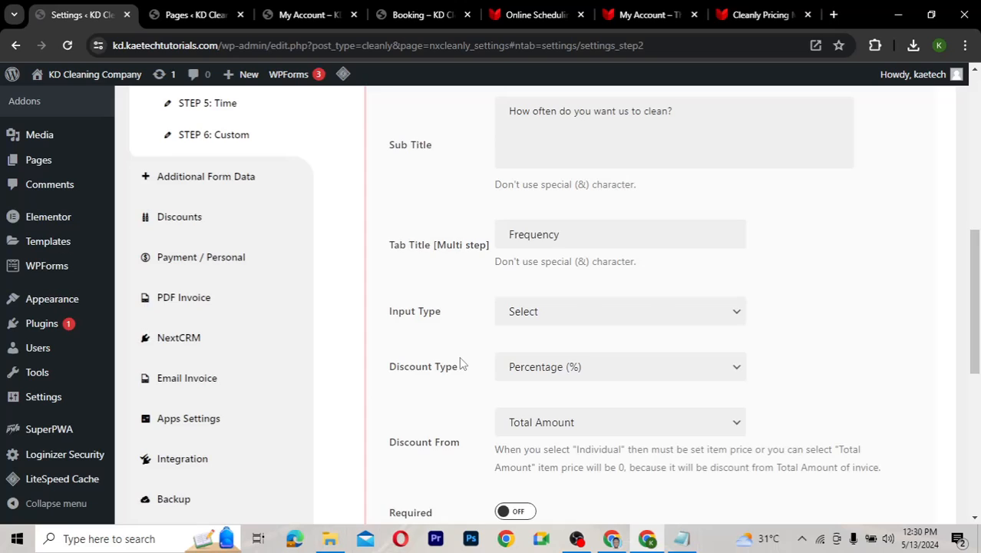
{"action": "scroll", "coordinate": [460, 361], "scroll_direction": "down", "scroll_amount": 1}
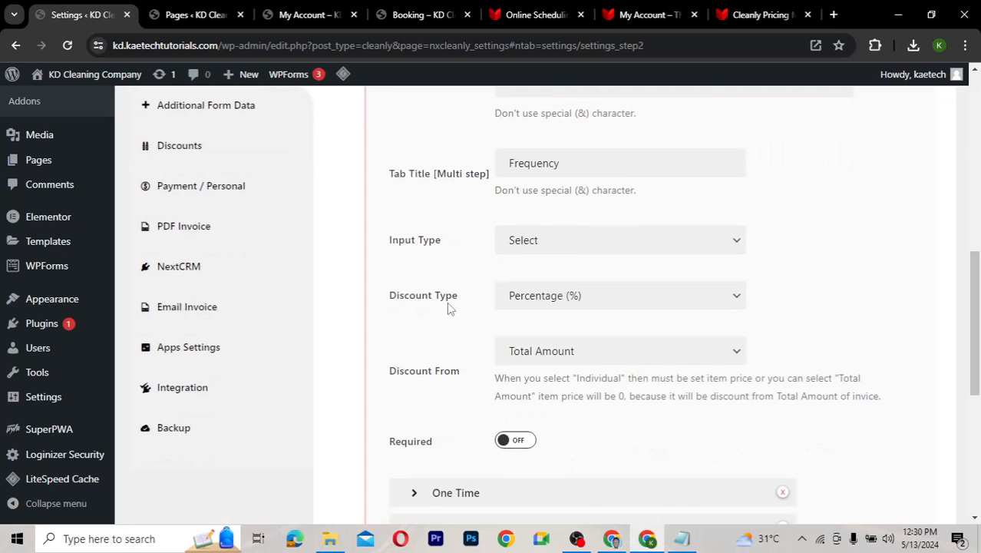
{"action": "scroll", "coordinate": [458, 255], "scroll_direction": "up", "scroll_amount": 1}
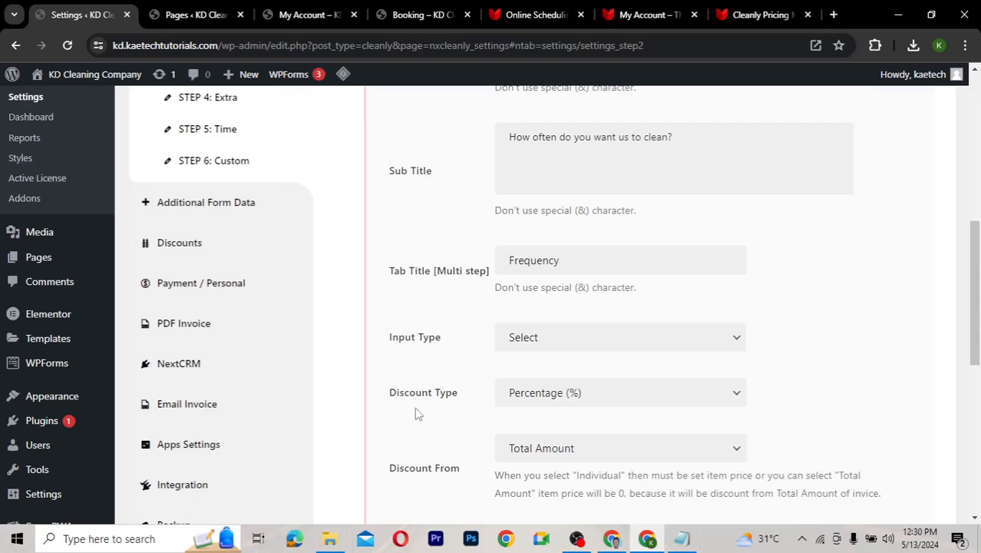
{"action": "scroll", "coordinate": [474, 414], "scroll_direction": "down", "scroll_amount": 1}
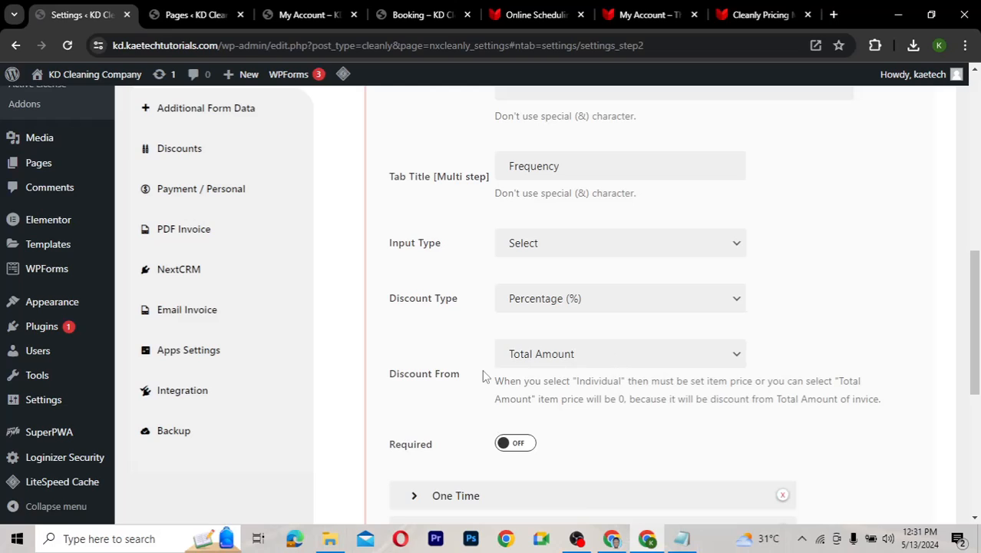
{"action": "scroll", "coordinate": [449, 377], "scroll_direction": "down", "scroll_amount": 3}
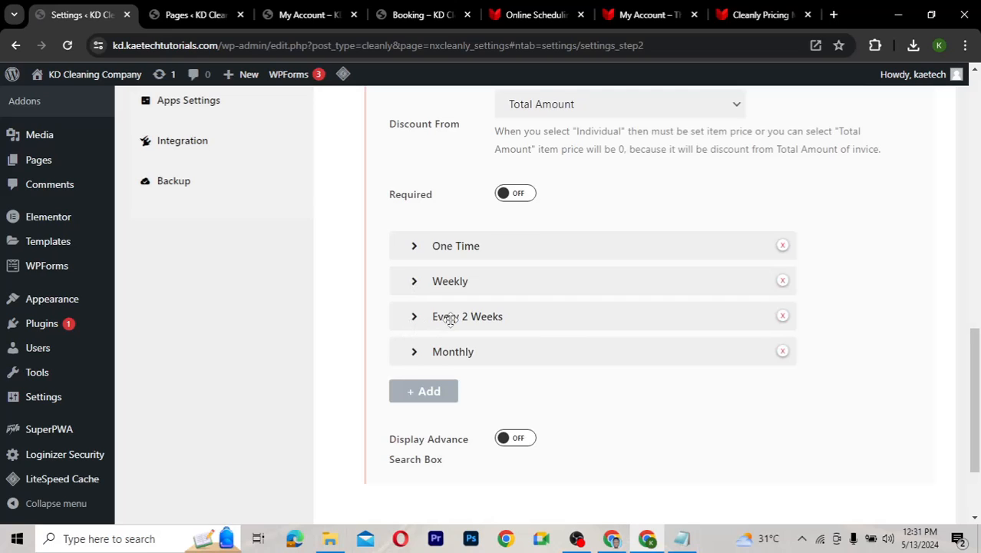
{"action": "left_click", "coordinate": [414, 247]}
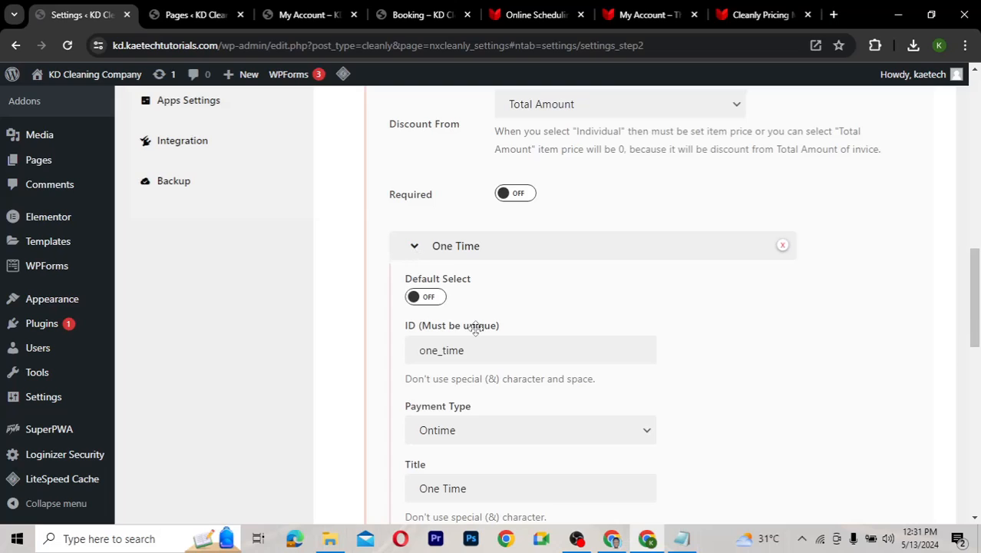
{"action": "scroll", "coordinate": [477, 328], "scroll_direction": "down", "scroll_amount": 3}
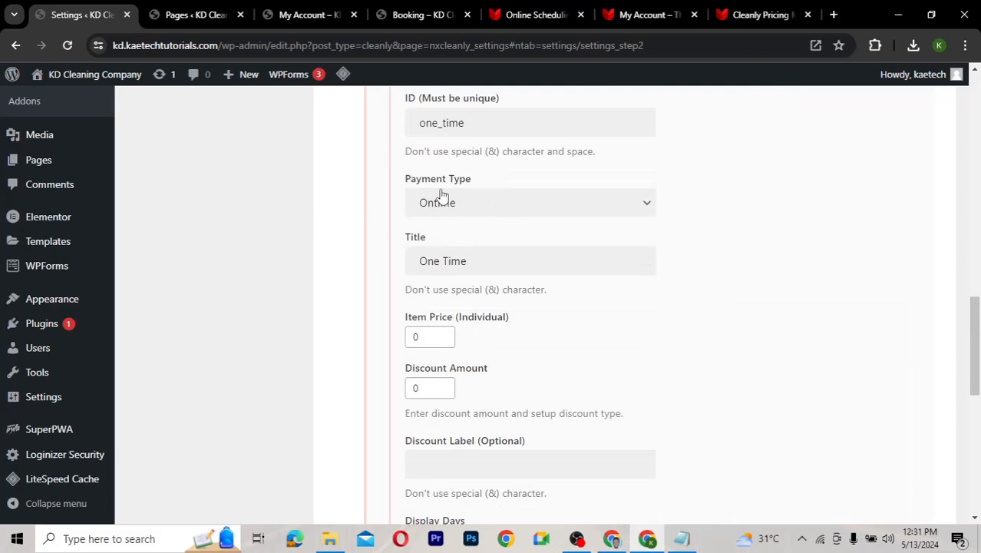
{"action": "left_click", "coordinate": [494, 198]}
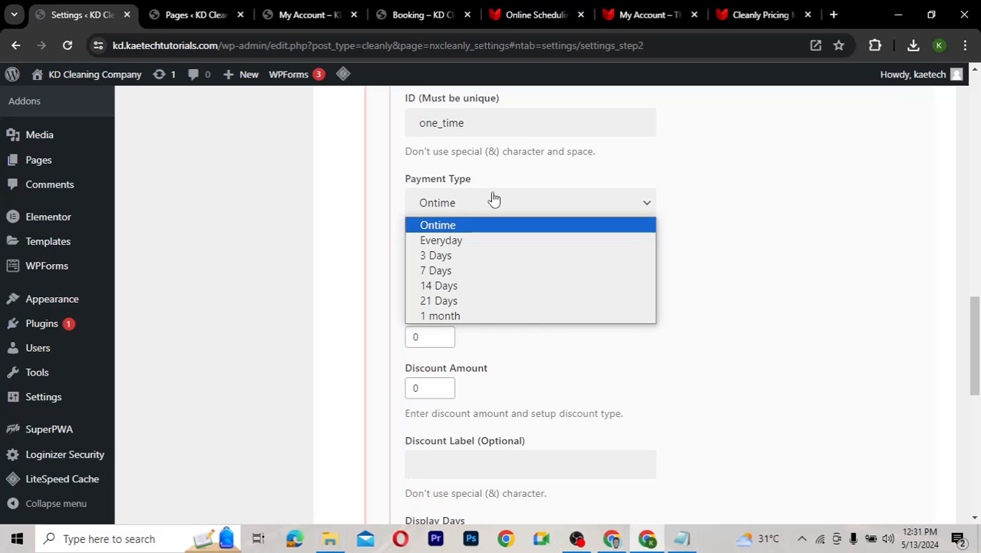
{"action": "left_click", "coordinate": [458, 224]}
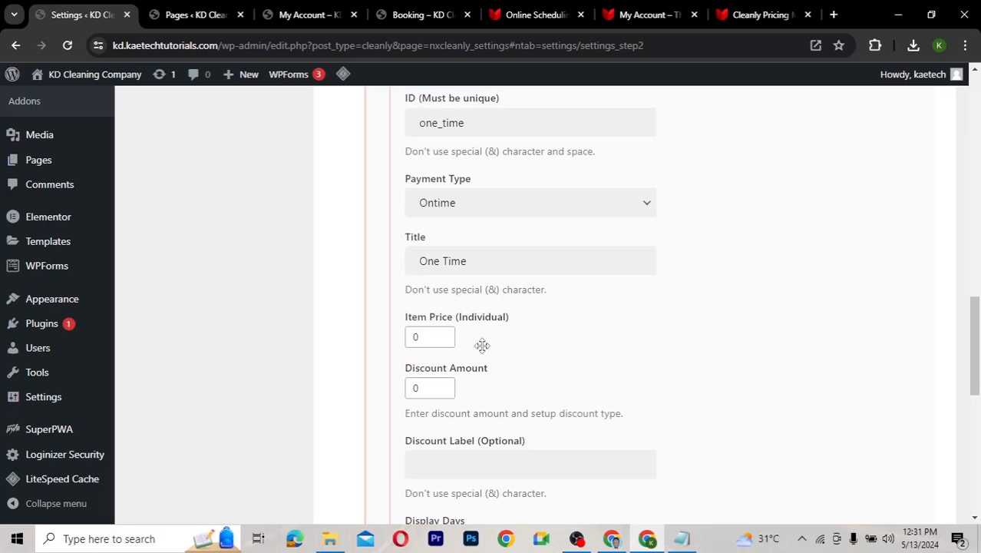
{"action": "scroll", "coordinate": [482, 346], "scroll_direction": "down", "scroll_amount": 1}
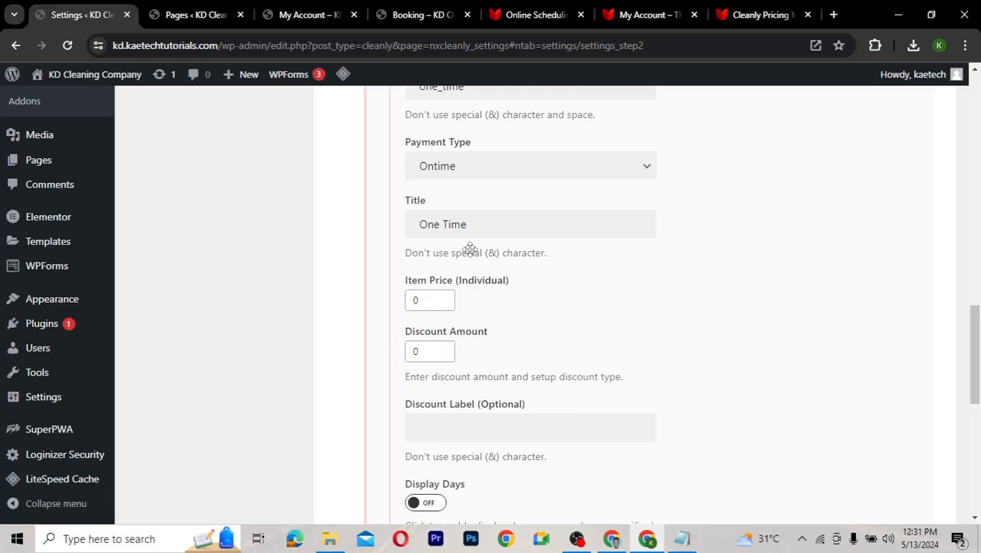
{"action": "scroll", "coordinate": [470, 249], "scroll_direction": "up", "scroll_amount": 3}
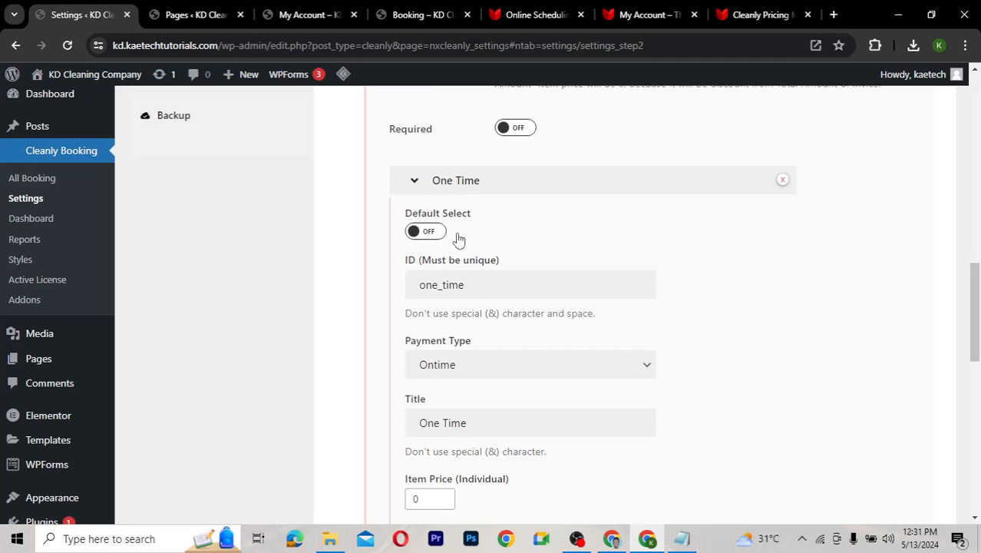
{"action": "scroll", "coordinate": [473, 244], "scroll_direction": "down", "scroll_amount": 3}
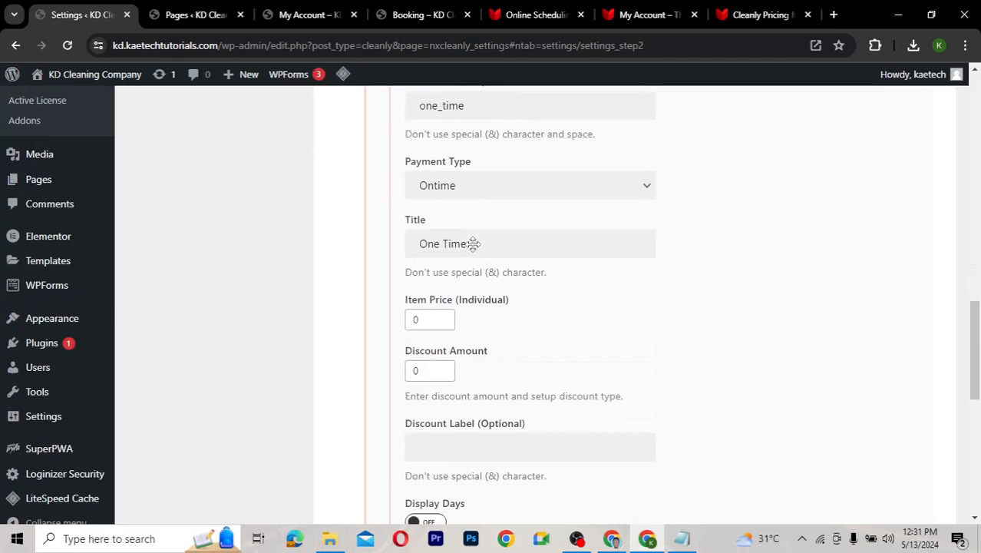
{"action": "scroll", "coordinate": [472, 243], "scroll_direction": "up", "scroll_amount": 2}
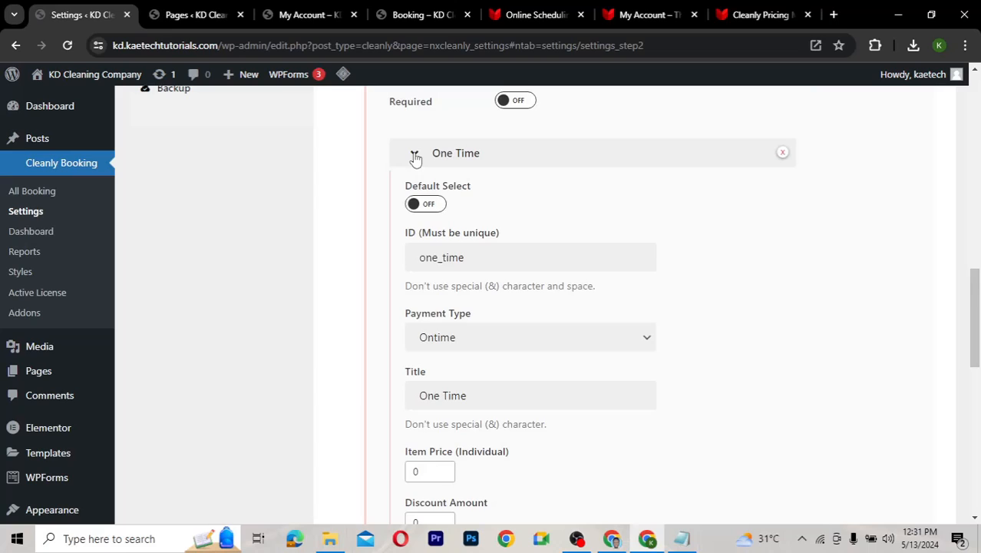
{"action": "left_click", "coordinate": [414, 155]}
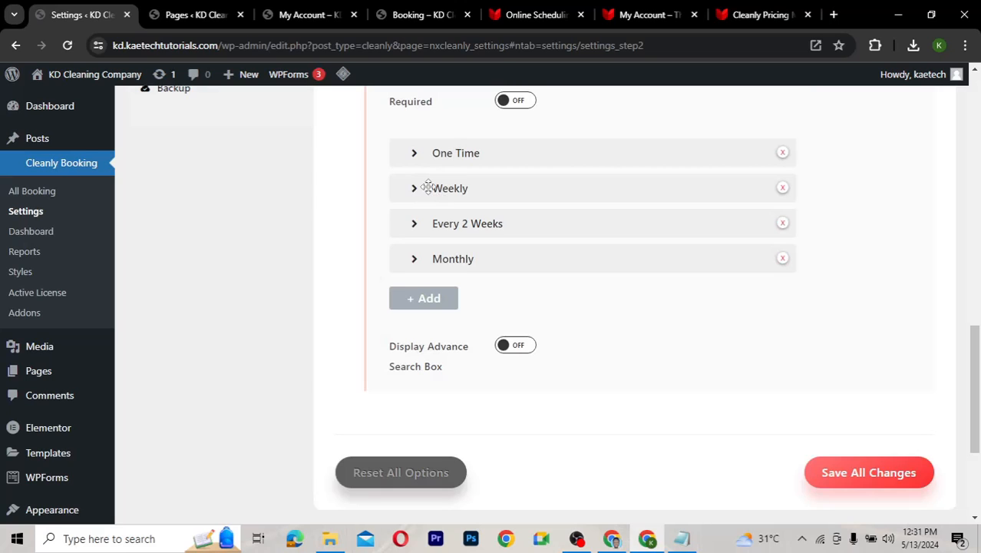
Check the Weekly frequency, keeping its 7 Days payment type and discount of 20
{"action": "left_click", "coordinate": [424, 189]}
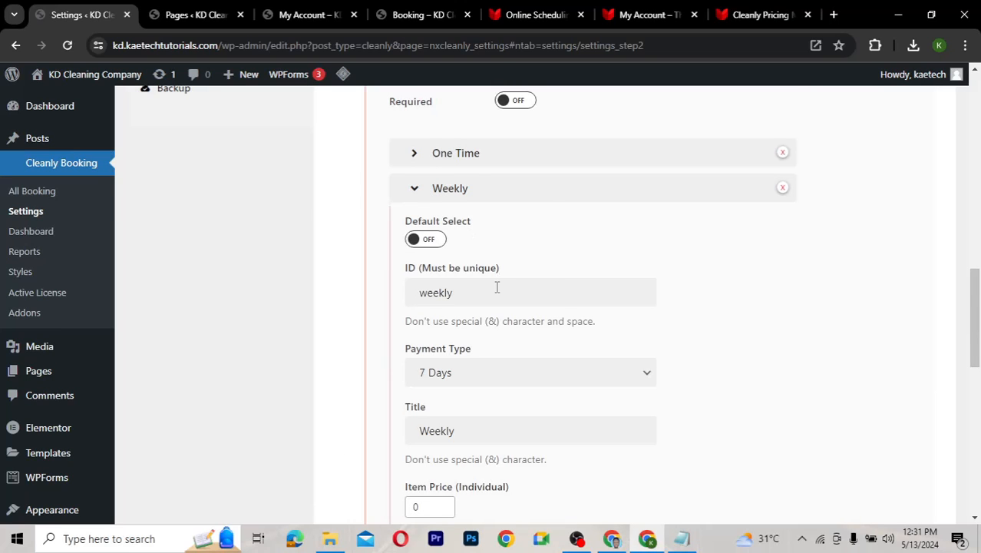
{"action": "scroll", "coordinate": [497, 287], "scroll_direction": "down", "scroll_amount": 2}
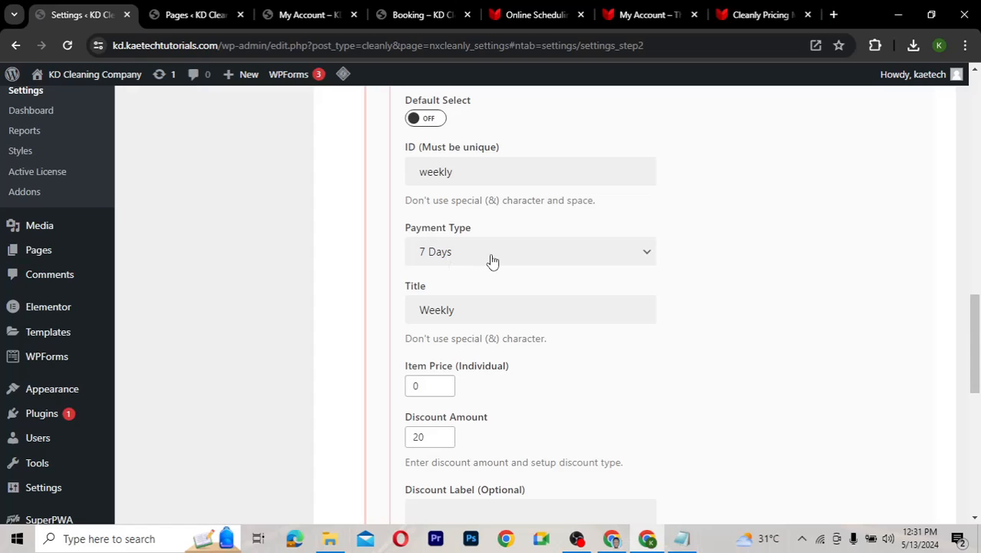
{"action": "left_click", "coordinate": [492, 253]}
{"action": "left_click", "coordinate": [492, 254]}
{"action": "left_click", "coordinate": [492, 254]}
{"action": "left_click", "coordinate": [492, 257]}
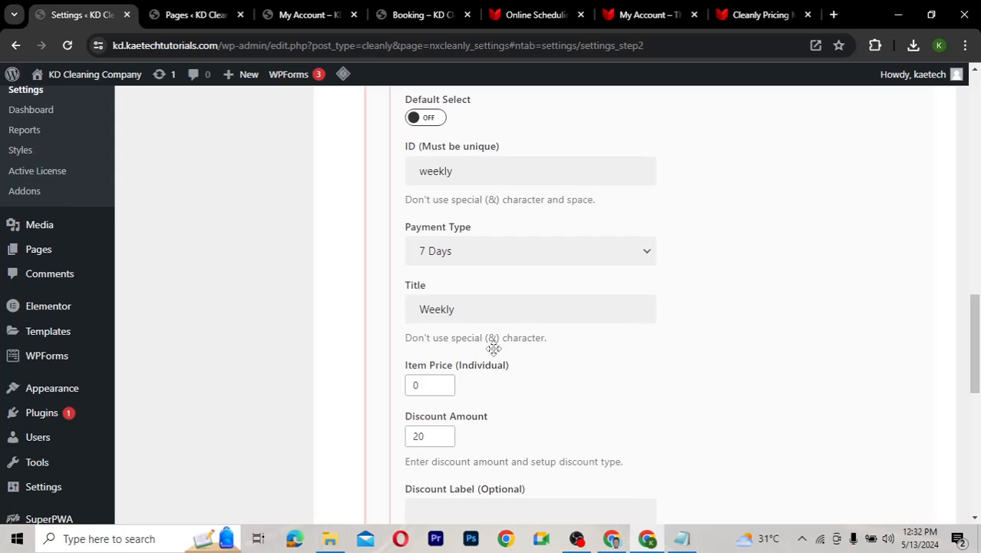
{"action": "scroll", "coordinate": [492, 342], "scroll_direction": "down", "scroll_amount": 2}
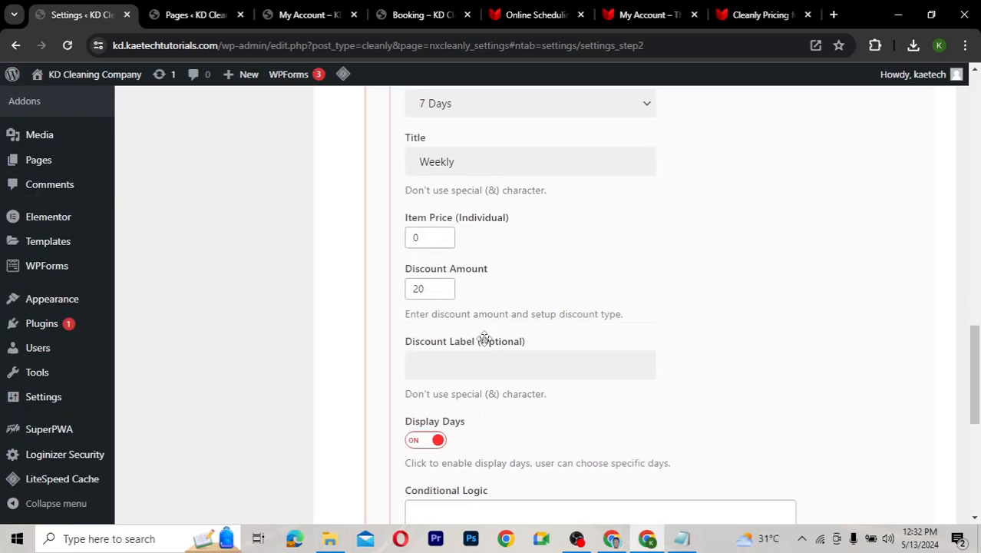
{"action": "left_click", "coordinate": [427, 293]}
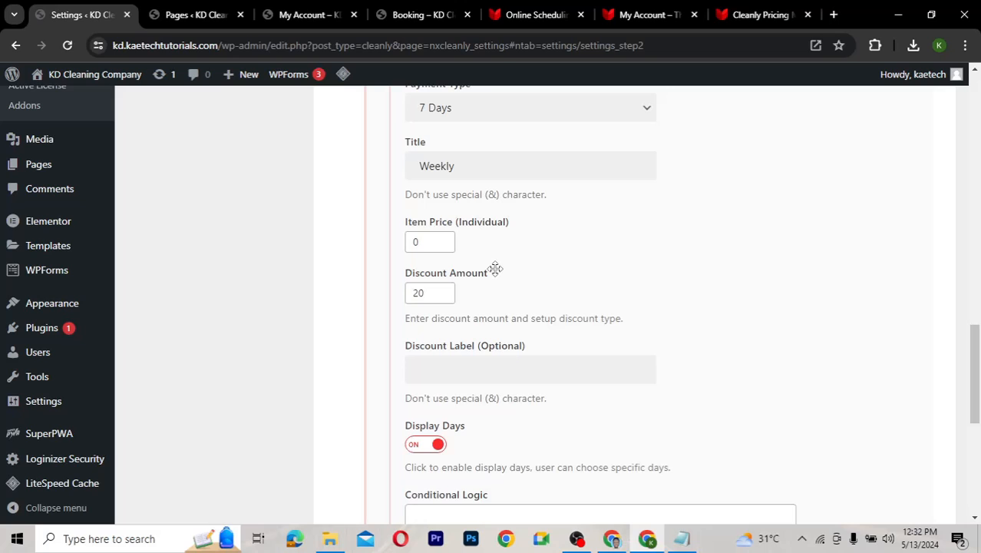
Expand the Every 2 Weeks frequency to view its 14 Days type and discount 10
{"action": "scroll", "coordinate": [495, 268], "scroll_direction": "down", "scroll_amount": 3}
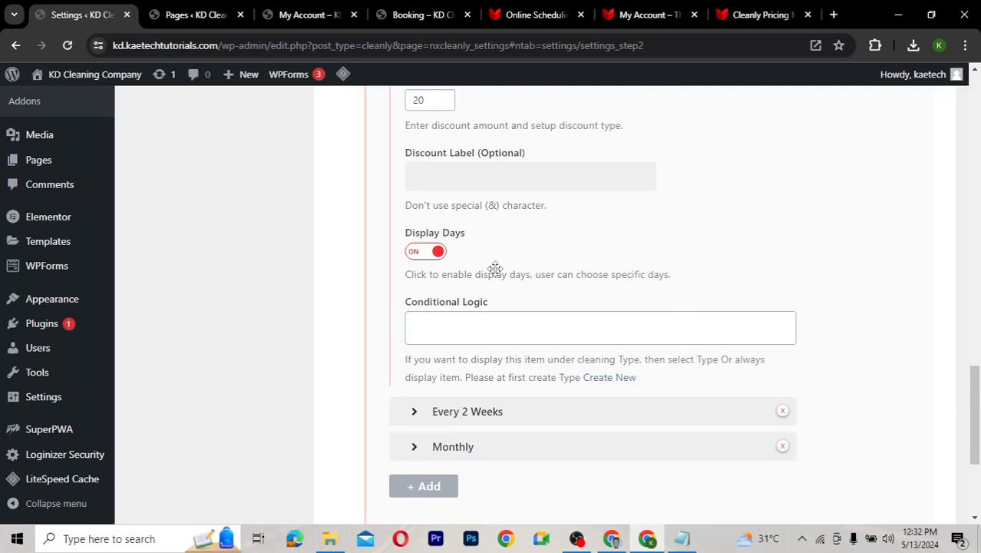
{"action": "scroll", "coordinate": [495, 268], "scroll_direction": "down", "scroll_amount": 2}
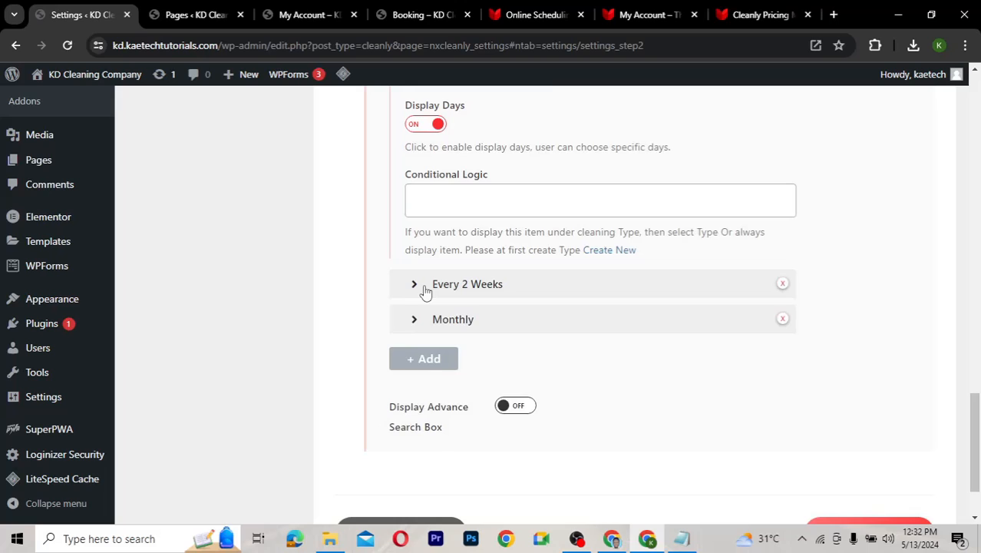
{"action": "left_click", "coordinate": [427, 292]}
{"action": "scroll", "coordinate": [499, 366], "scroll_direction": "down", "scroll_amount": 3}
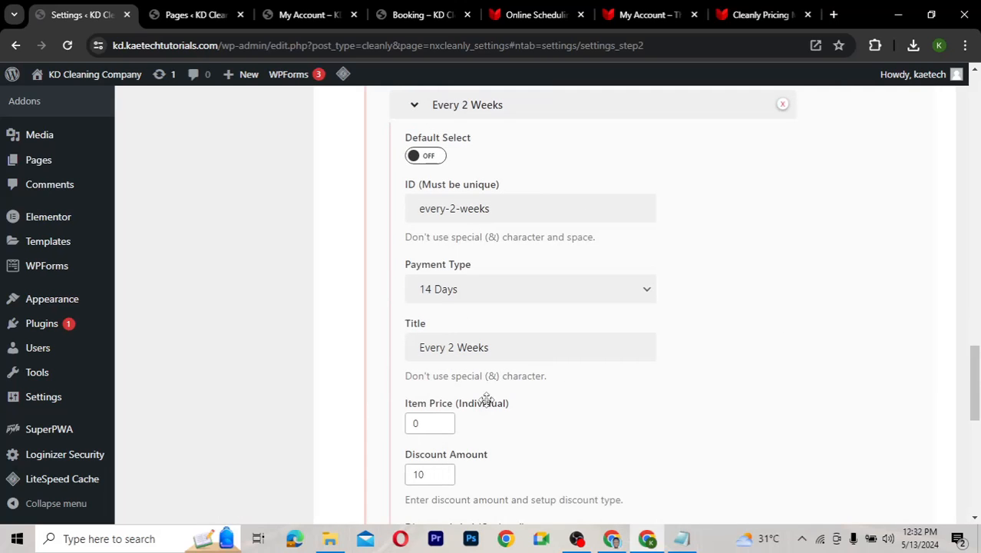
Set the Monthly frequency's discount amount to 2
{"action": "left_click", "coordinate": [435, 107]}
{"action": "left_click", "coordinate": [416, 226]}
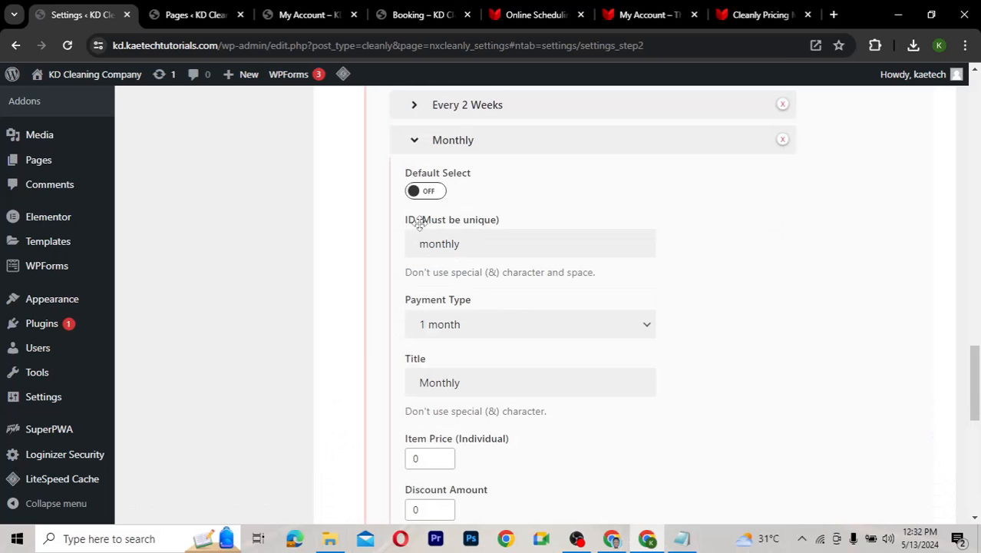
{"action": "scroll", "coordinate": [507, 379], "scroll_direction": "down", "scroll_amount": 2}
{"action": "scroll", "coordinate": [507, 380], "scroll_direction": "down", "scroll_amount": 1}
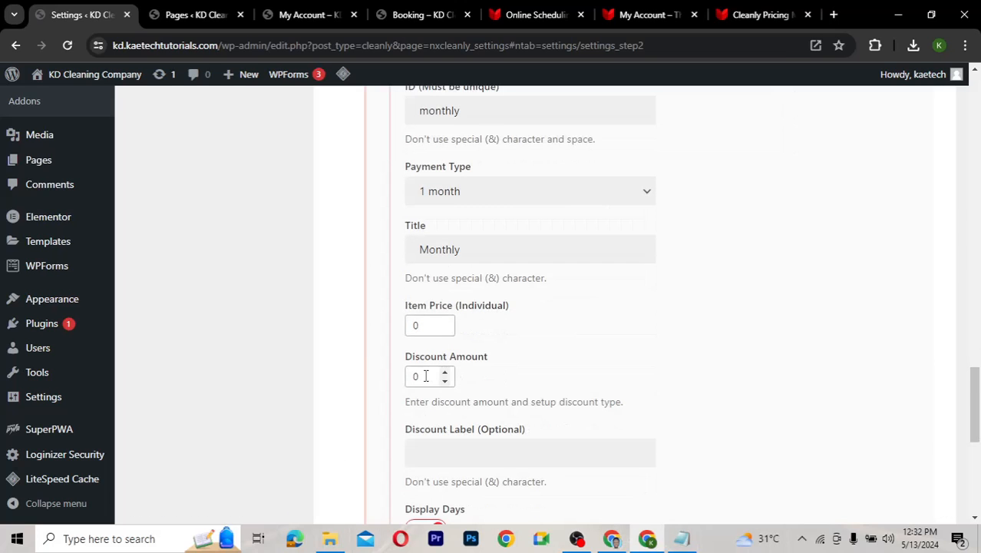
{"action": "left_click_drag", "start_coordinate": [419, 376], "coordinate": [394, 372]}
{"action": "type", "text": "2"}
Collapse the Monthly and Weekly rows and save all booking settings
{"action": "scroll", "coordinate": [549, 339], "scroll_direction": "up", "scroll_amount": 2}
{"action": "left_click", "coordinate": [491, 164]}
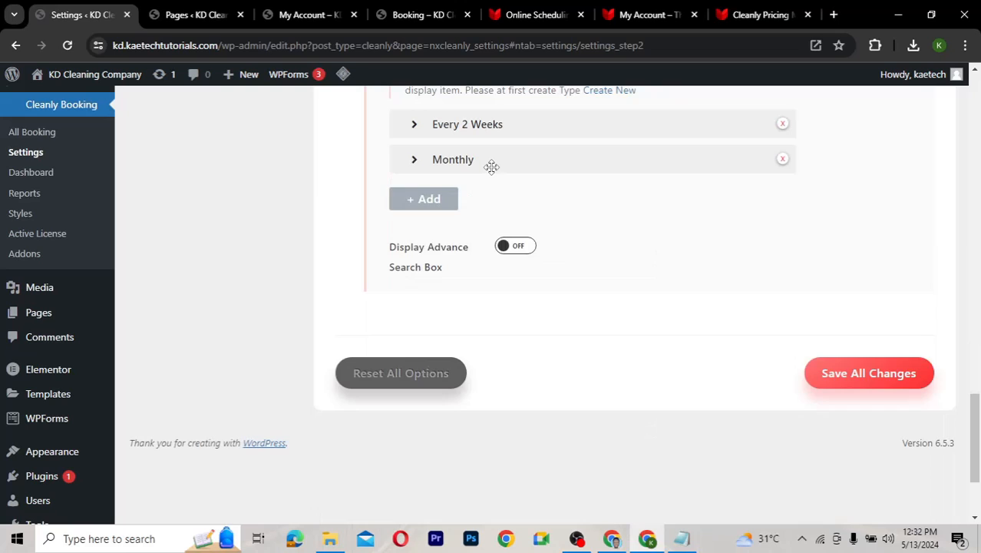
{"action": "scroll", "coordinate": [549, 221], "scroll_direction": "up", "scroll_amount": 6}
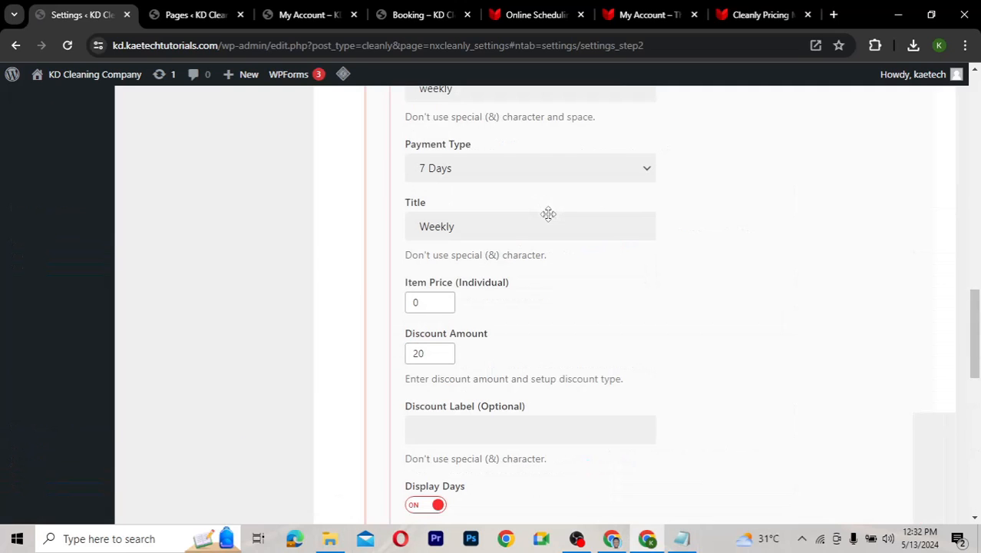
{"action": "scroll", "coordinate": [480, 209], "scroll_direction": "up", "scroll_amount": 2}
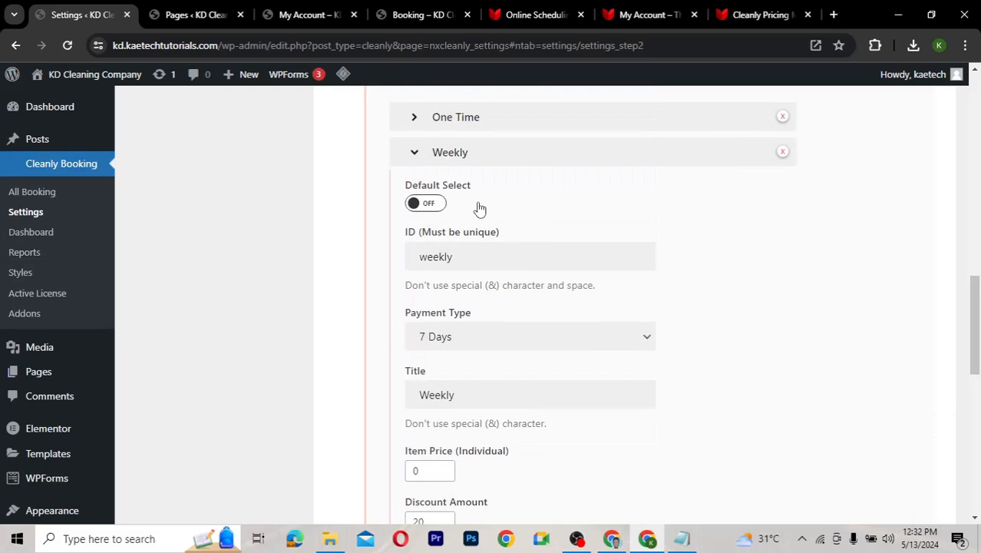
{"action": "left_click", "coordinate": [413, 153]}
{"action": "left_click", "coordinate": [851, 443]}
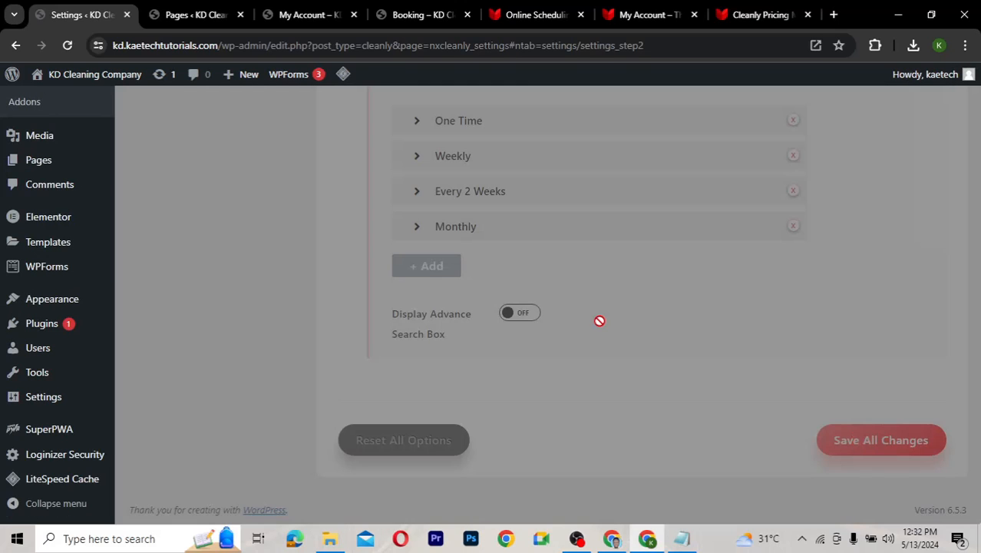
{"action": "scroll", "coordinate": [600, 321], "scroll_direction": "up", "scroll_amount": 7}
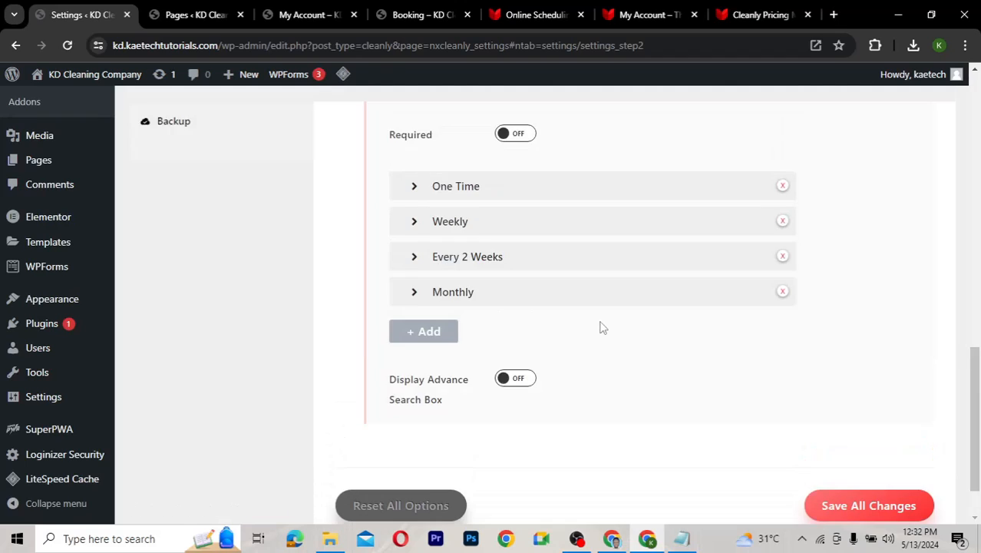
Open STEP 3: About your Home/Office/Others and keep Flat rate as its discount type
{"action": "scroll", "coordinate": [602, 327], "scroll_direction": "up", "scroll_amount": 2}
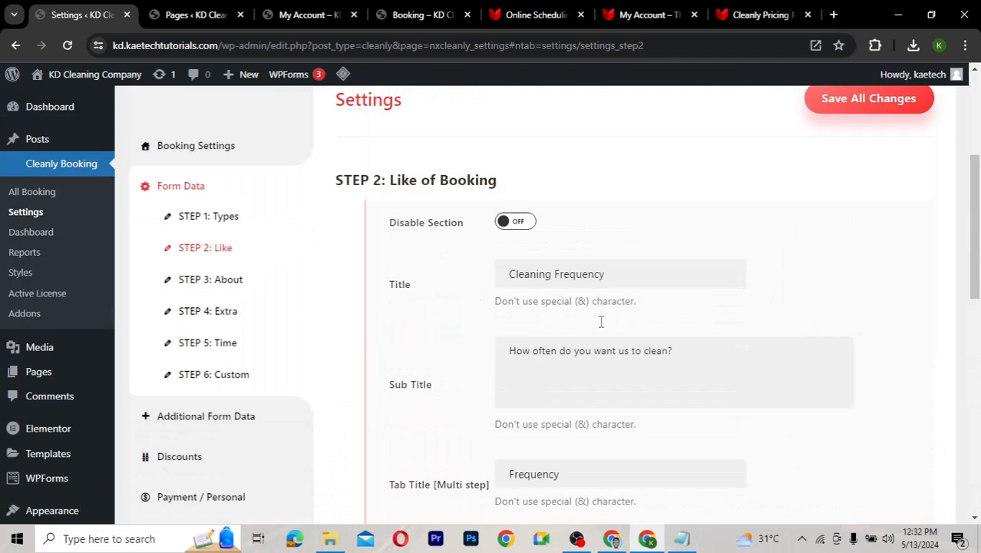
{"action": "left_click", "coordinate": [219, 281]}
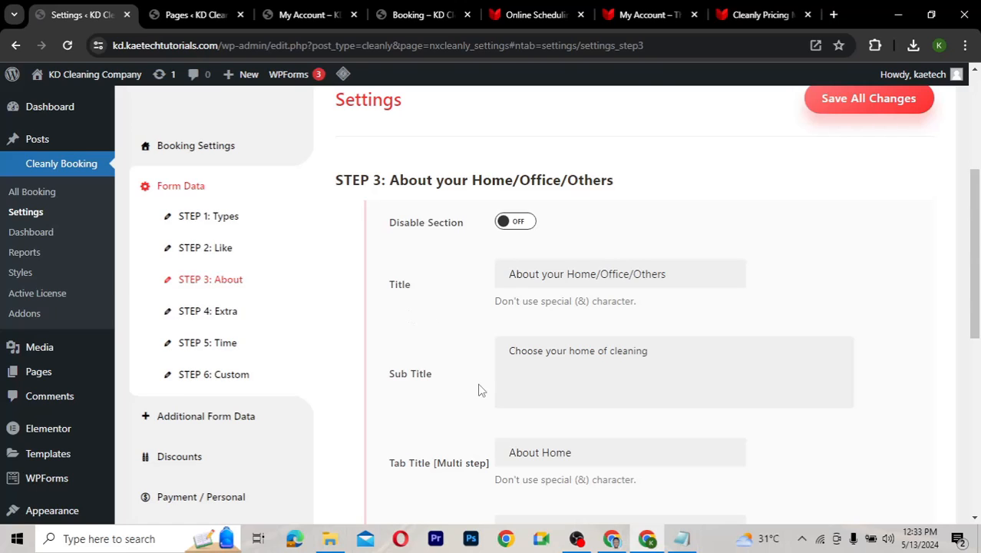
{"action": "scroll", "coordinate": [479, 388], "scroll_direction": "down", "scroll_amount": 3}
{"action": "scroll", "coordinate": [480, 390], "scroll_direction": "down", "scroll_amount": 2}
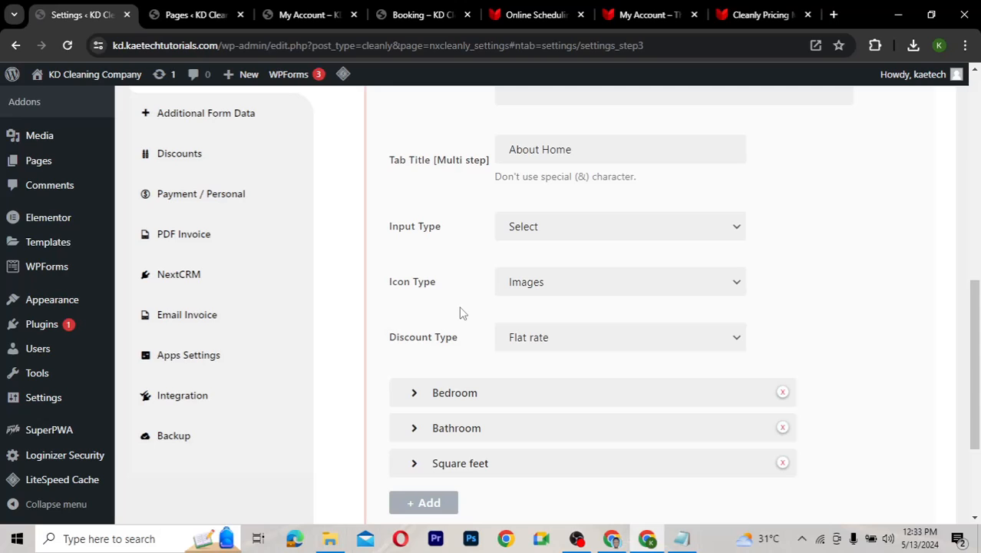
{"action": "scroll", "coordinate": [467, 321], "scroll_direction": "down", "scroll_amount": 1}
{"action": "scroll", "coordinate": [466, 325], "scroll_direction": "up", "scroll_amount": 1}
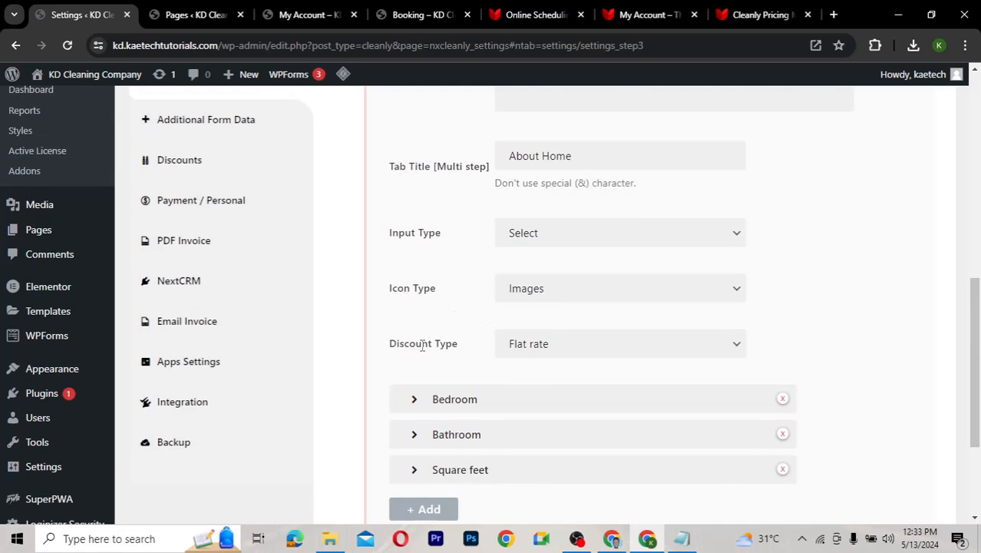
{"action": "left_click", "coordinate": [560, 347]}
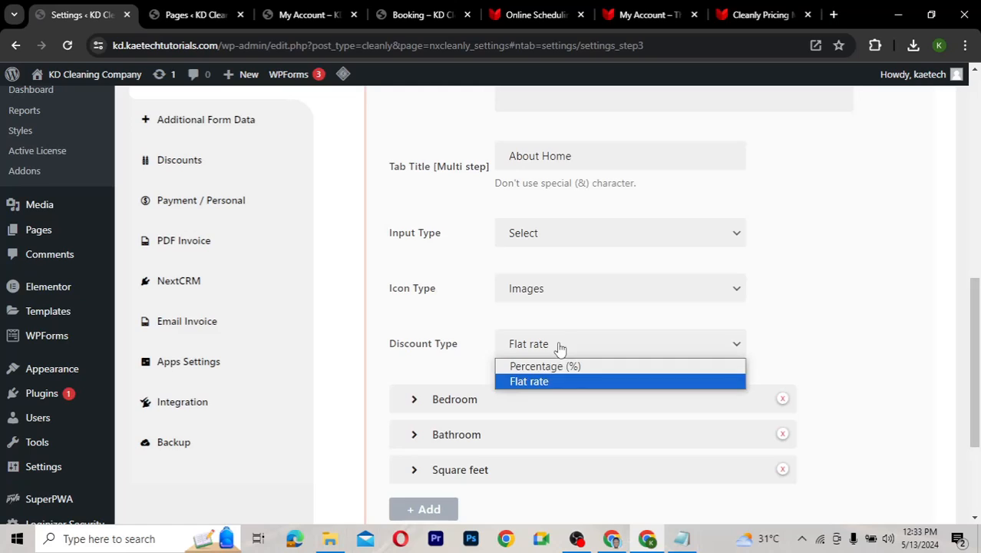
{"action": "left_click", "coordinate": [559, 347]}
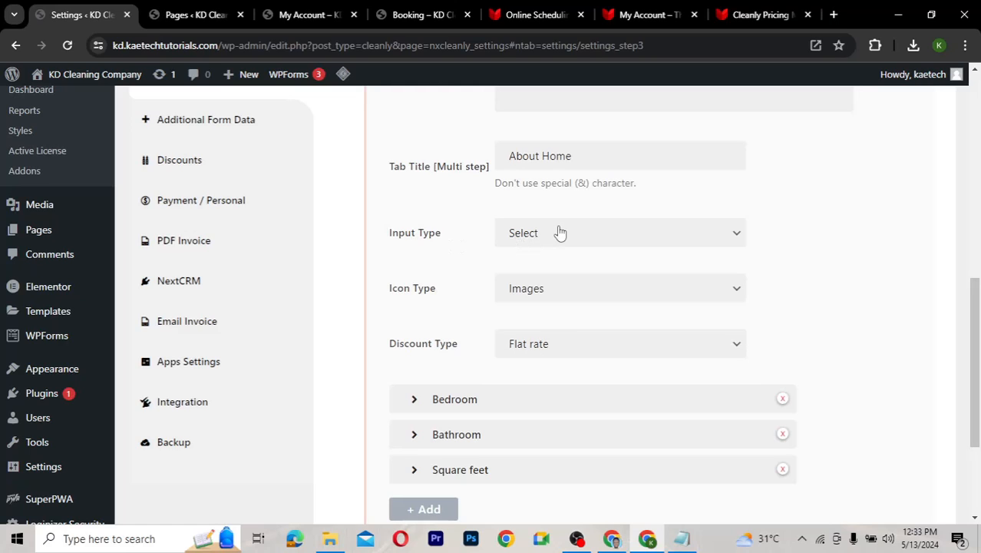
{"action": "scroll", "coordinate": [467, 301], "scroll_direction": "up", "scroll_amount": 2}
{"action": "scroll", "coordinate": [467, 301], "scroll_direction": "down", "scroll_amount": 3}
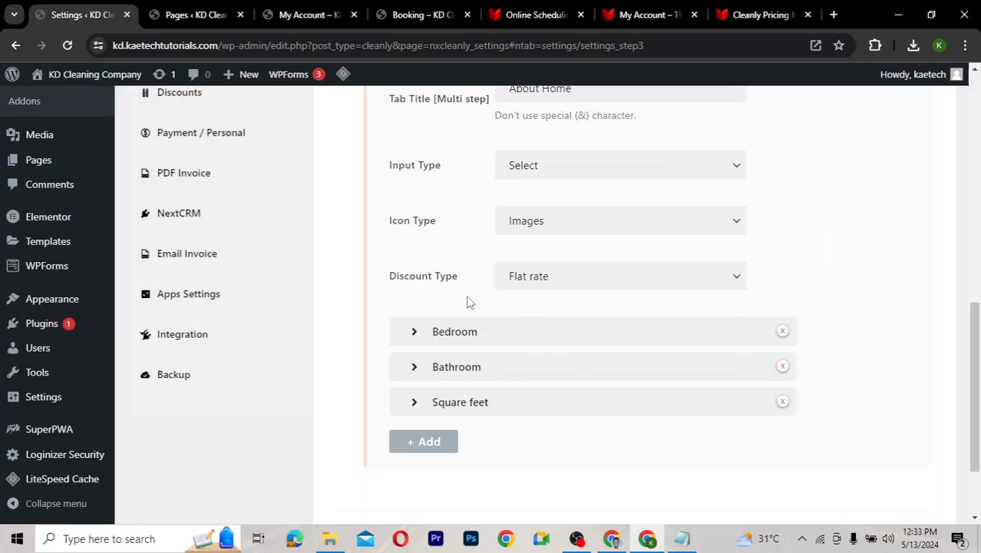
{"action": "scroll", "coordinate": [470, 301], "scroll_direction": "down", "scroll_amount": 1}
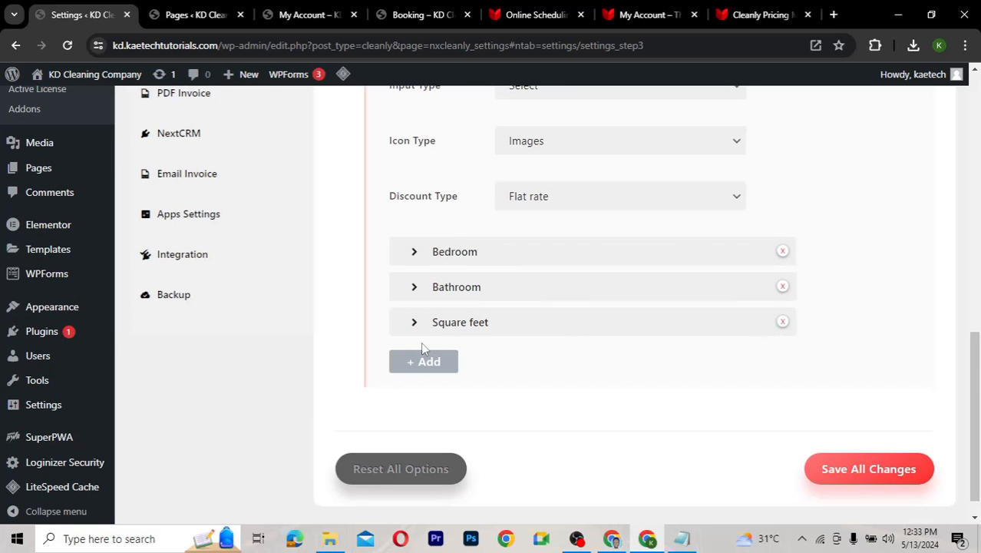
Change the Bedroom item's Default Item from 2 to 1, keeping max value 10
{"action": "left_click", "coordinate": [472, 252]}
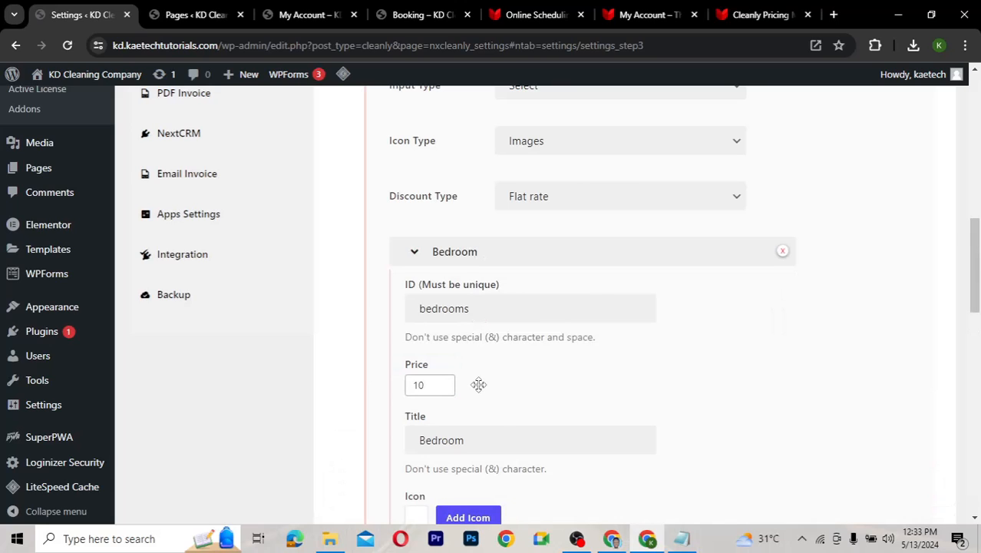
{"action": "scroll", "coordinate": [479, 384], "scroll_direction": "down", "scroll_amount": 2}
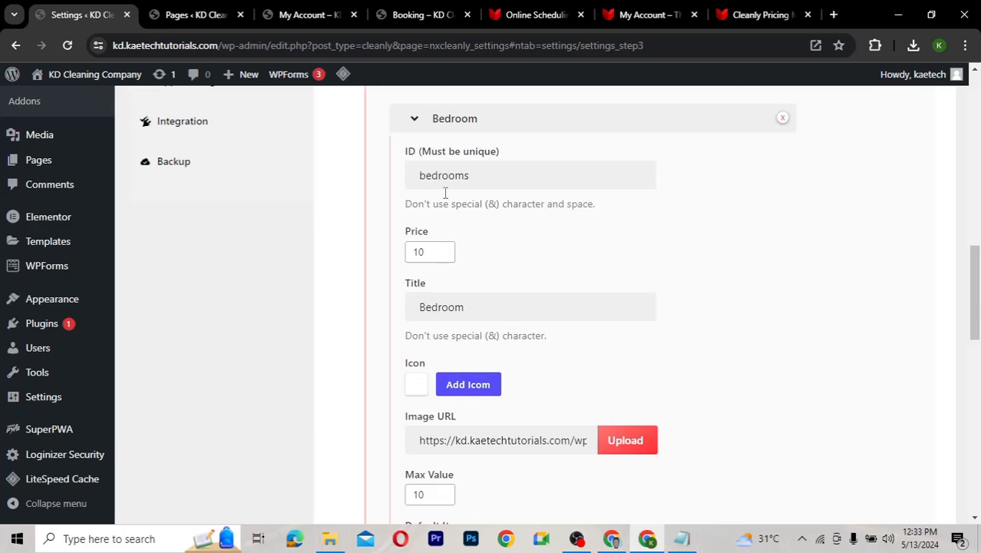
{"action": "scroll", "coordinate": [519, 347], "scroll_direction": "down", "scroll_amount": 2}
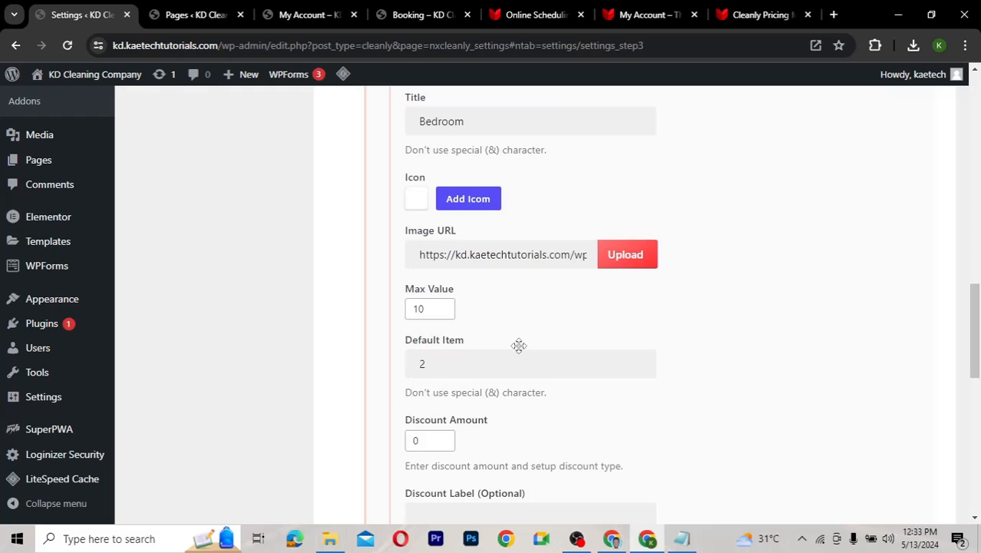
{"action": "left_click", "coordinate": [425, 309]}
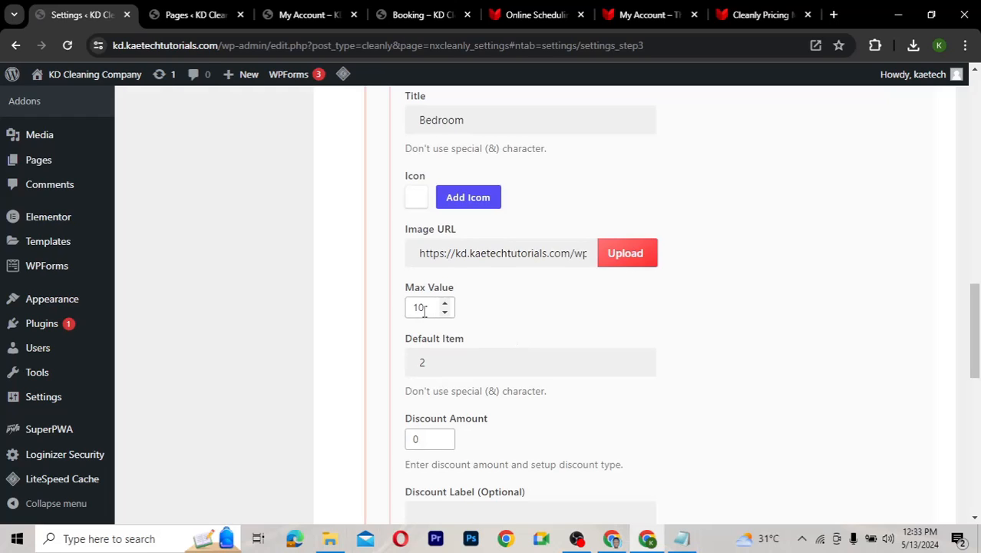
{"action": "double_click", "coordinate": [413, 362]}
{"action": "type", "text": "1"}
Check the Bedroom's empty child item entry and collapse the Bedroom item
{"action": "scroll", "coordinate": [525, 445], "scroll_direction": "down", "scroll_amount": 1}
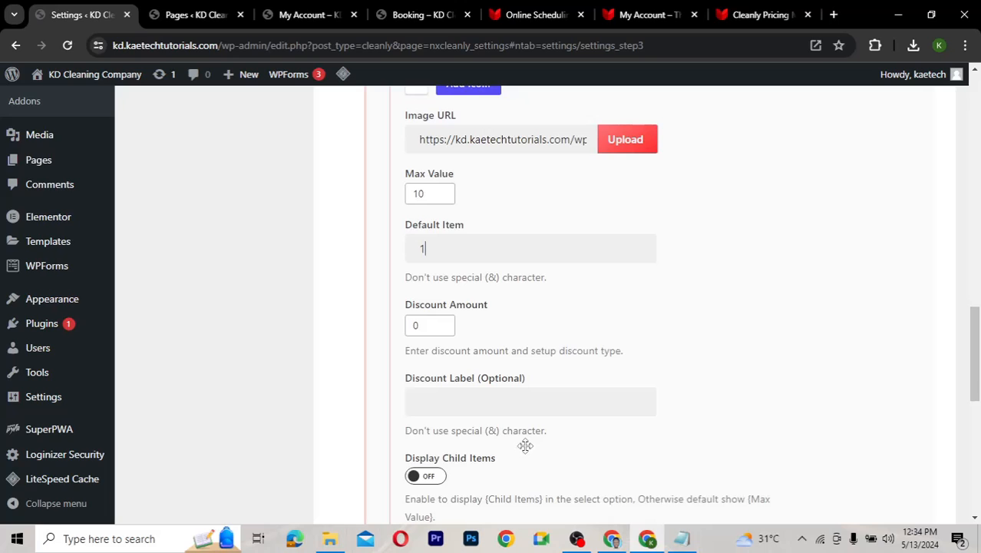
{"action": "scroll", "coordinate": [526, 446], "scroll_direction": "down", "scroll_amount": 5}
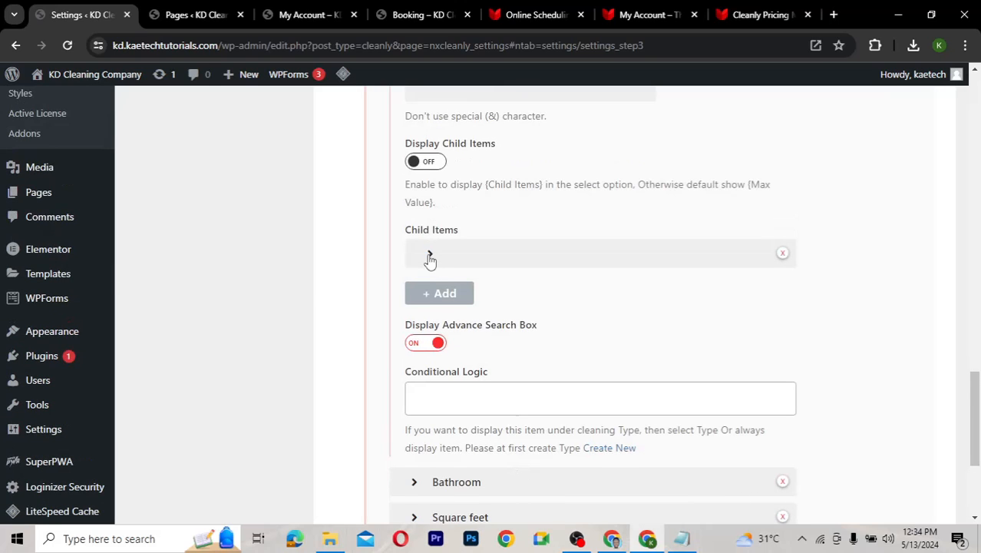
{"action": "left_click", "coordinate": [430, 256]}
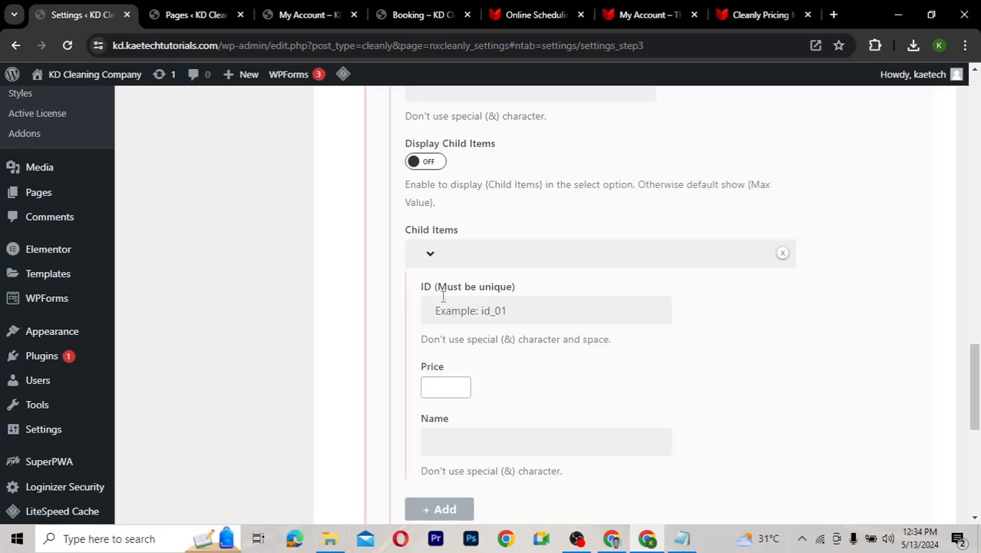
{"action": "left_click", "coordinate": [428, 255]}
{"action": "scroll", "coordinate": [430, 255], "scroll_direction": "up", "scroll_amount": 3}
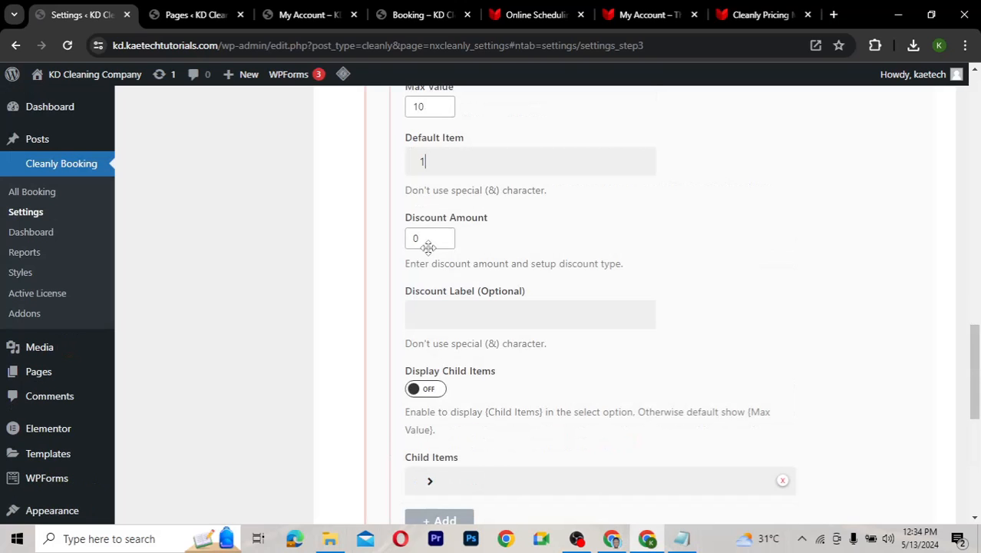
{"action": "scroll", "coordinate": [428, 246], "scroll_direction": "up", "scroll_amount": 6}
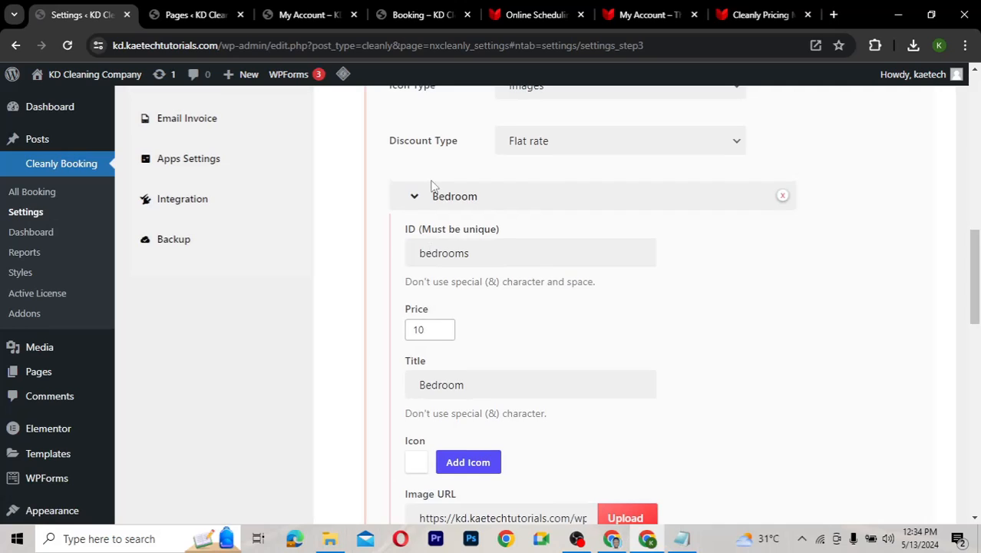
{"action": "left_click", "coordinate": [429, 204]}
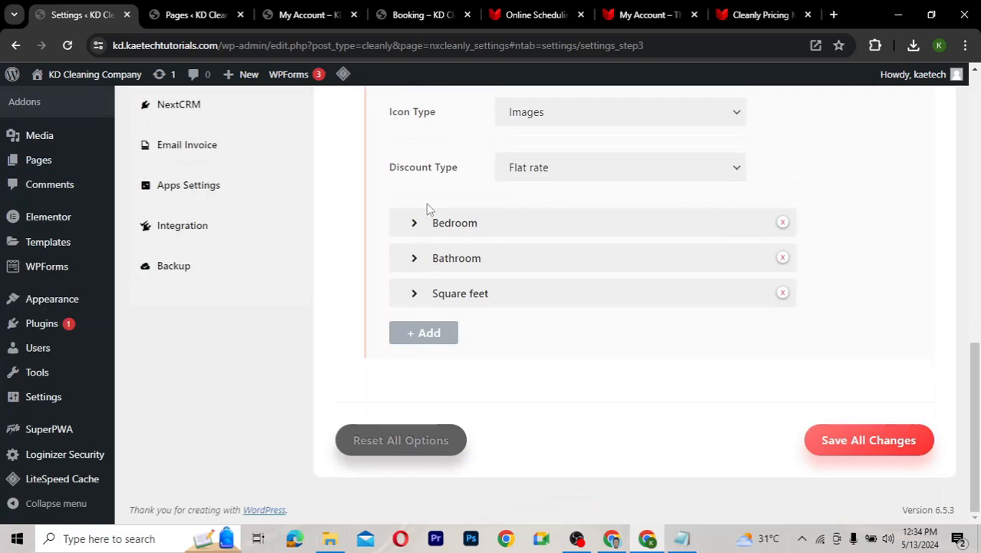
Change the Bathroom item's price from 10 to 20
{"action": "left_click", "coordinate": [415, 258]}
{"action": "scroll", "coordinate": [486, 363], "scroll_direction": "down", "scroll_amount": 2}
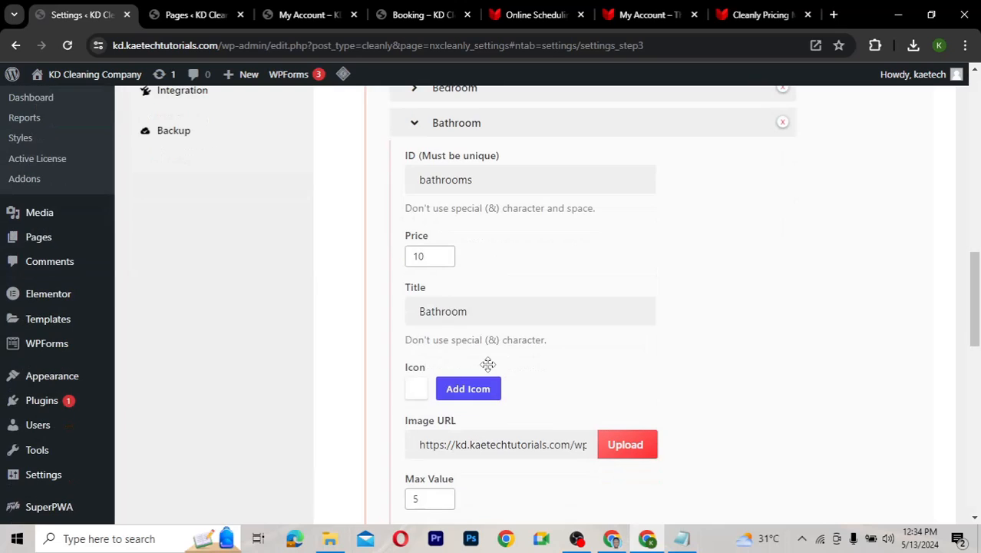
{"action": "left_click", "coordinate": [423, 264]}
{"action": "left_click_drag", "start_coordinate": [422, 265], "coordinate": [411, 256]}
{"action": "type", "text": "2"}
Set the Bathroom Default Item from 3 to 1 and collapse the Bathroom item
{"action": "scroll", "coordinate": [533, 377], "scroll_direction": "down", "scroll_amount": 3}
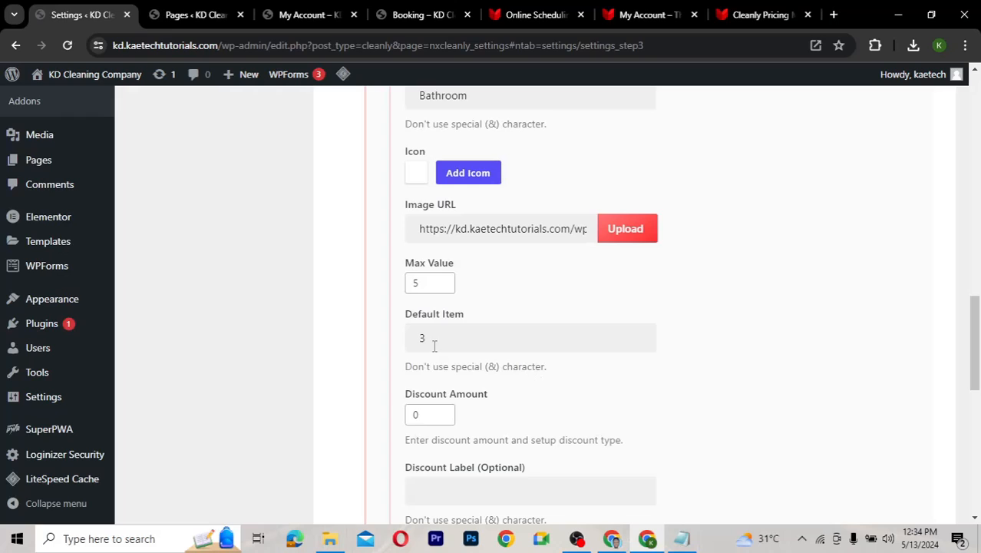
{"action": "left_click_drag", "start_coordinate": [427, 340], "coordinate": [397, 329]}
{"action": "type", "text": "1"}
{"action": "scroll", "coordinate": [518, 311], "scroll_direction": "down", "scroll_amount": 2}
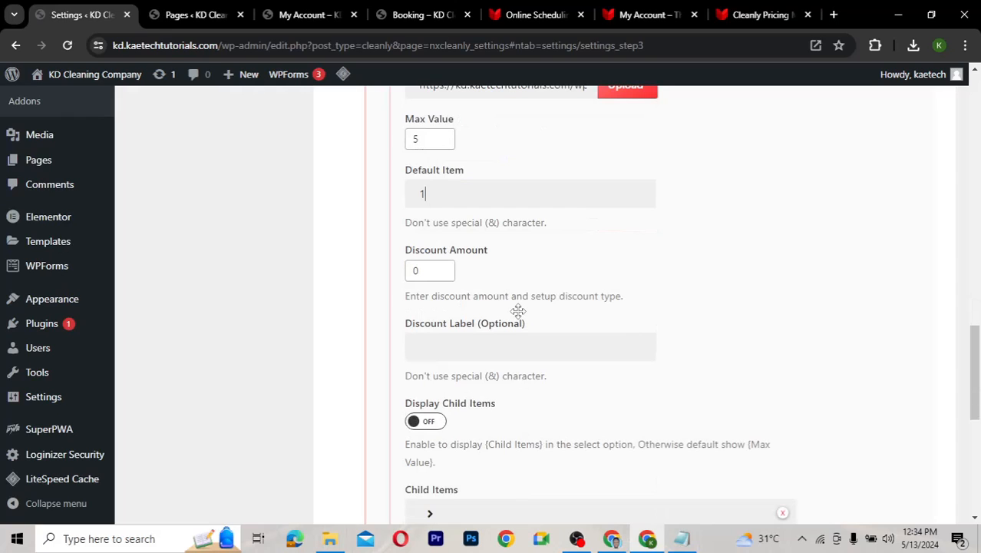
{"action": "scroll", "coordinate": [518, 311], "scroll_direction": "up", "scroll_amount": 3}
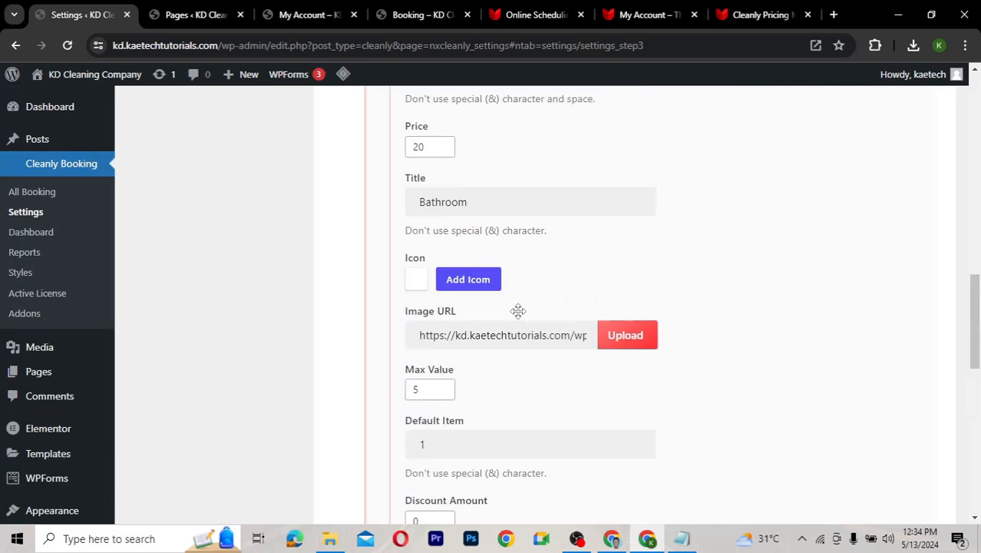
{"action": "scroll", "coordinate": [518, 194], "scroll_direction": "up", "scroll_amount": 5}
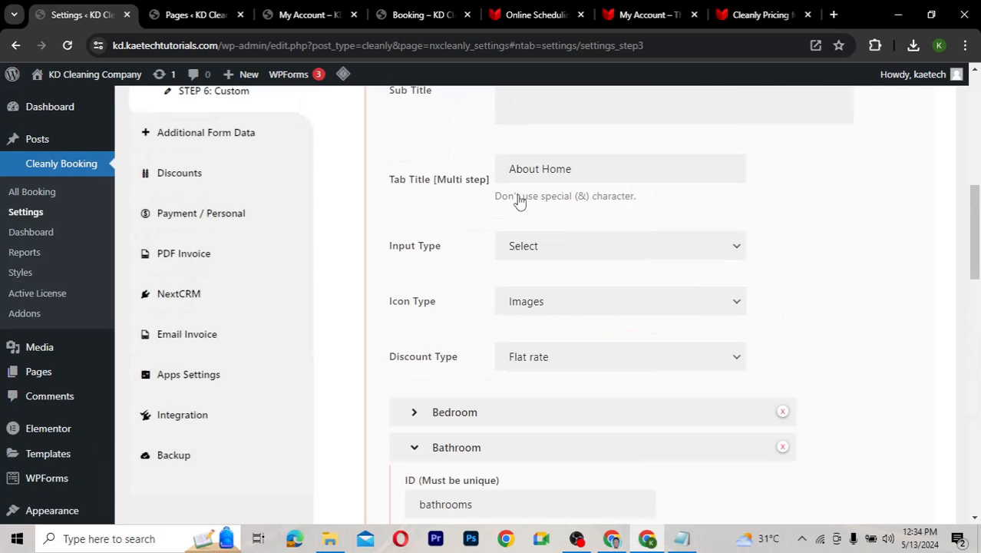
{"action": "scroll", "coordinate": [476, 364], "scroll_direction": "up", "scroll_amount": 3}
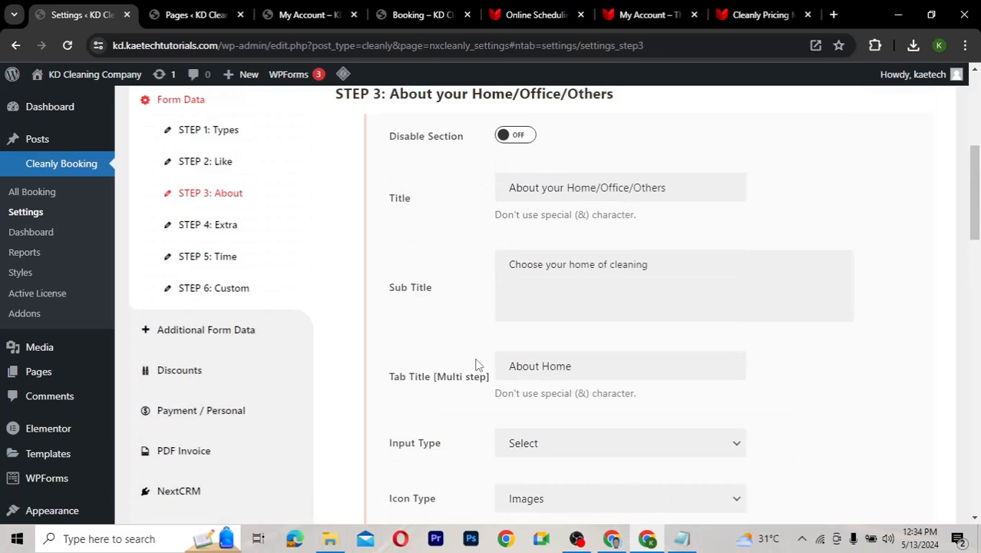
{"action": "scroll", "coordinate": [476, 364], "scroll_direction": "down", "scroll_amount": 1}
{"action": "scroll", "coordinate": [431, 303], "scroll_direction": "down", "scroll_amount": 4}
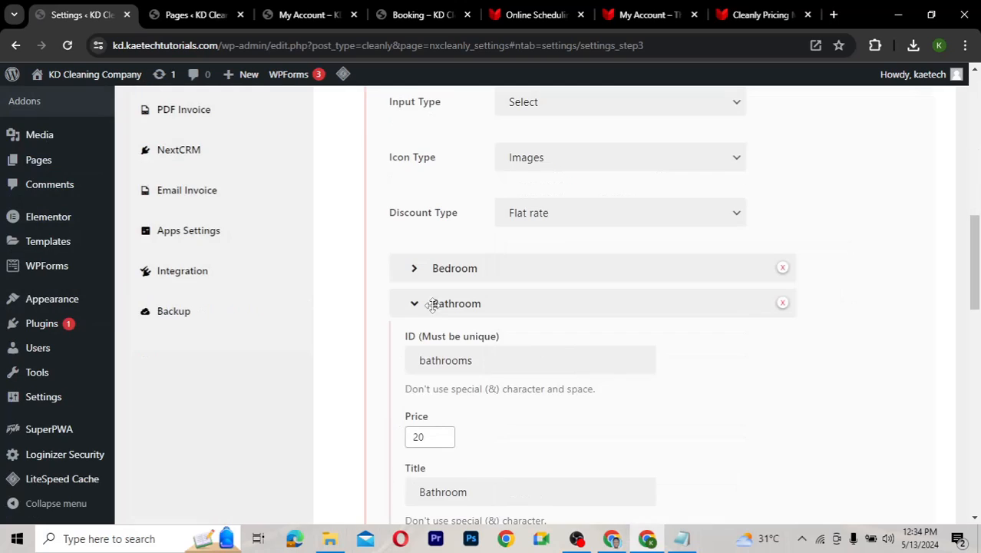
{"action": "left_click", "coordinate": [432, 303]}
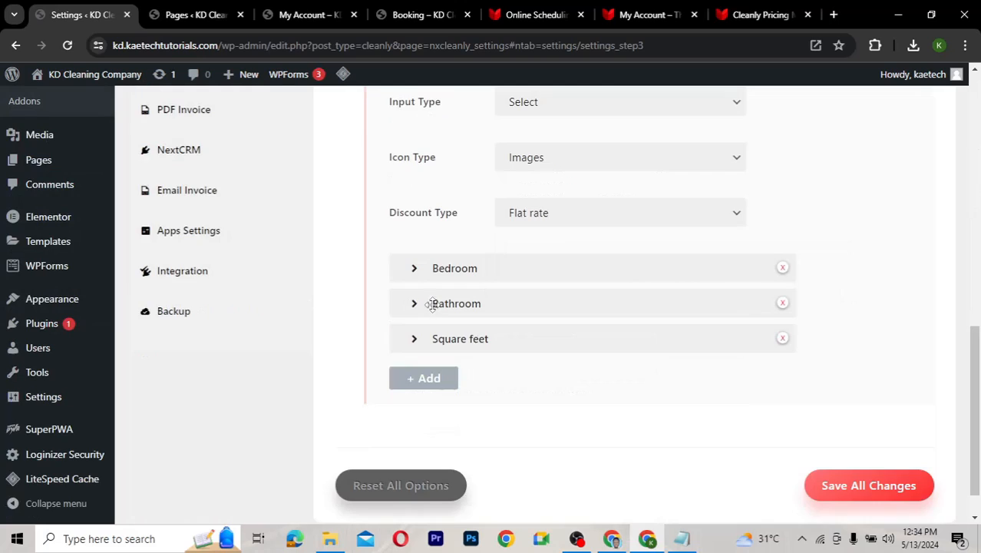
Move Square feet above Bedroom, then view its default 1463 and sq/ft child ranges
{"action": "left_click", "coordinate": [416, 343]}
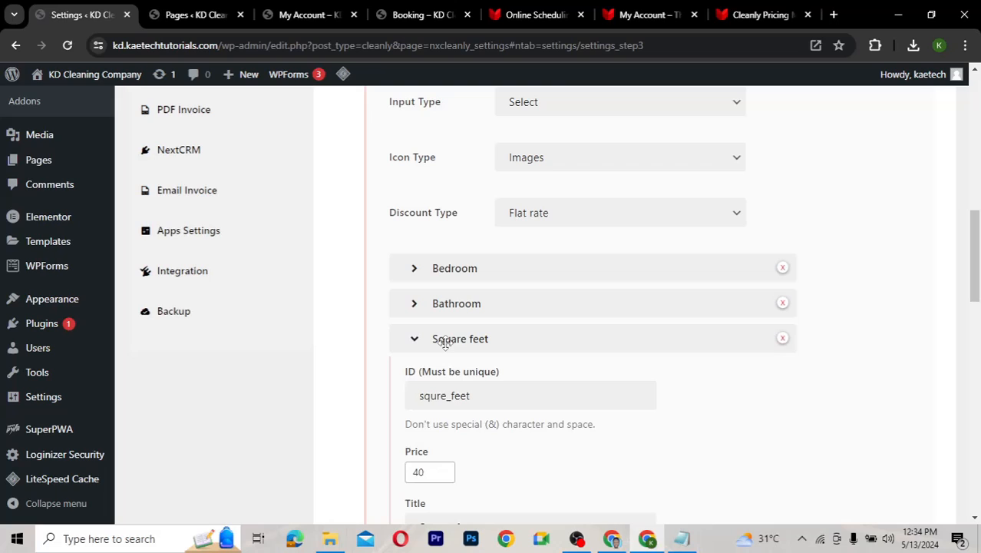
{"action": "left_click", "coordinate": [420, 345]}
{"action": "left_click_drag", "start_coordinate": [449, 337], "coordinate": [436, 302]}
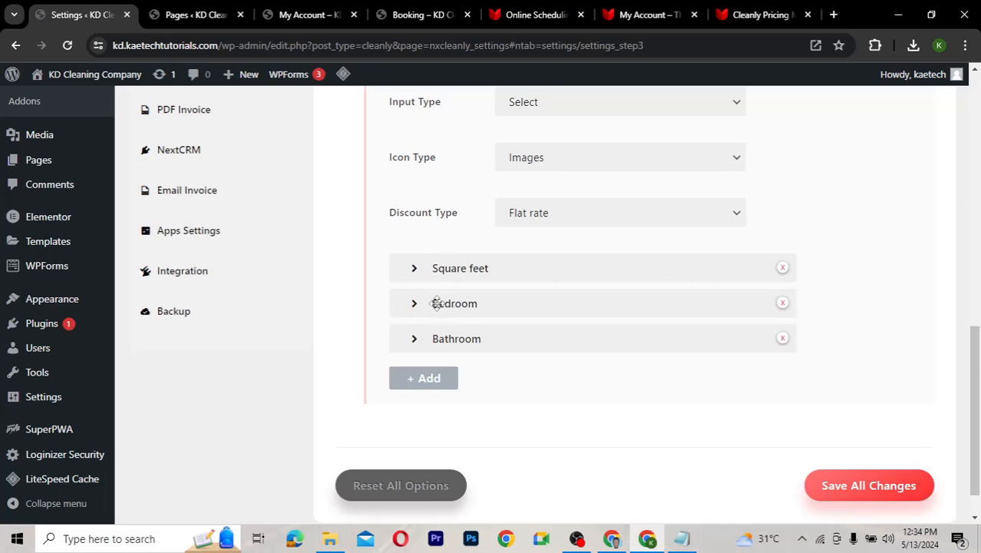
{"action": "left_click", "coordinate": [416, 270]}
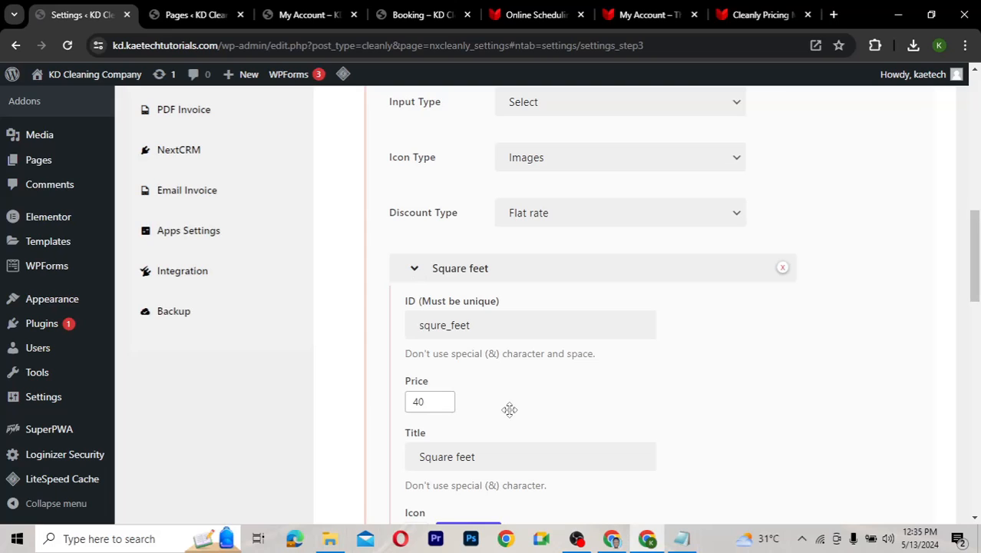
{"action": "scroll", "coordinate": [510, 409], "scroll_direction": "down", "scroll_amount": 2}
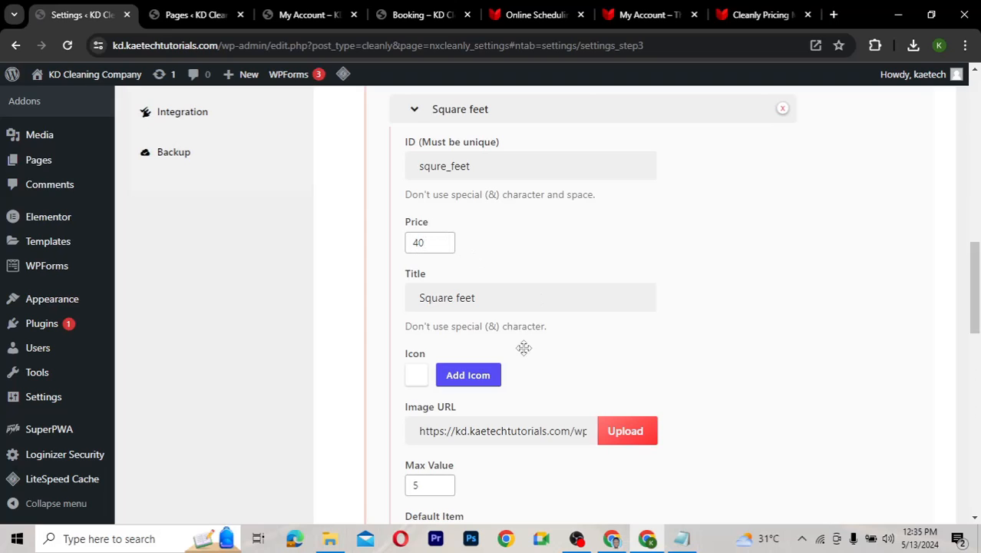
{"action": "scroll", "coordinate": [507, 369], "scroll_direction": "down", "scroll_amount": 3}
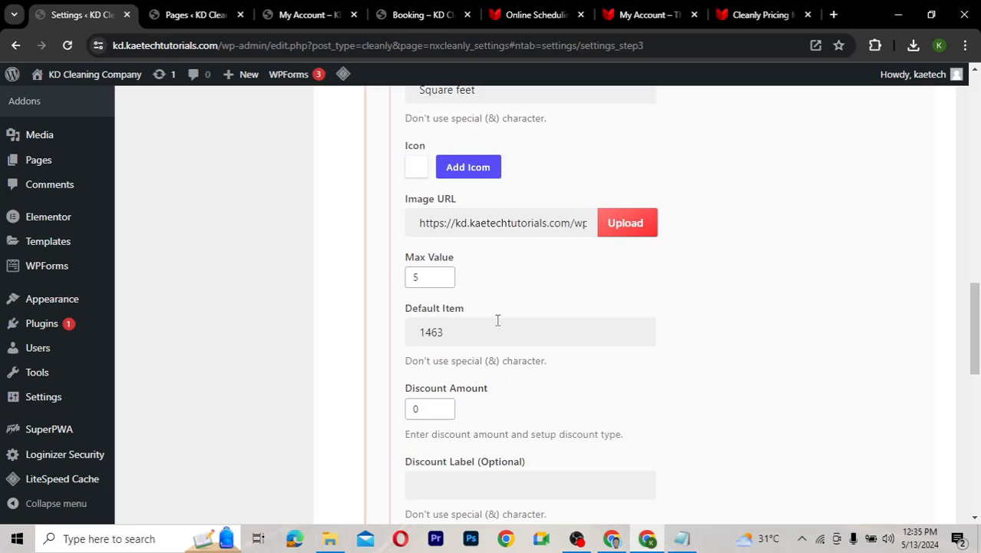
{"action": "scroll", "coordinate": [498, 320], "scroll_direction": "down", "scroll_amount": 3}
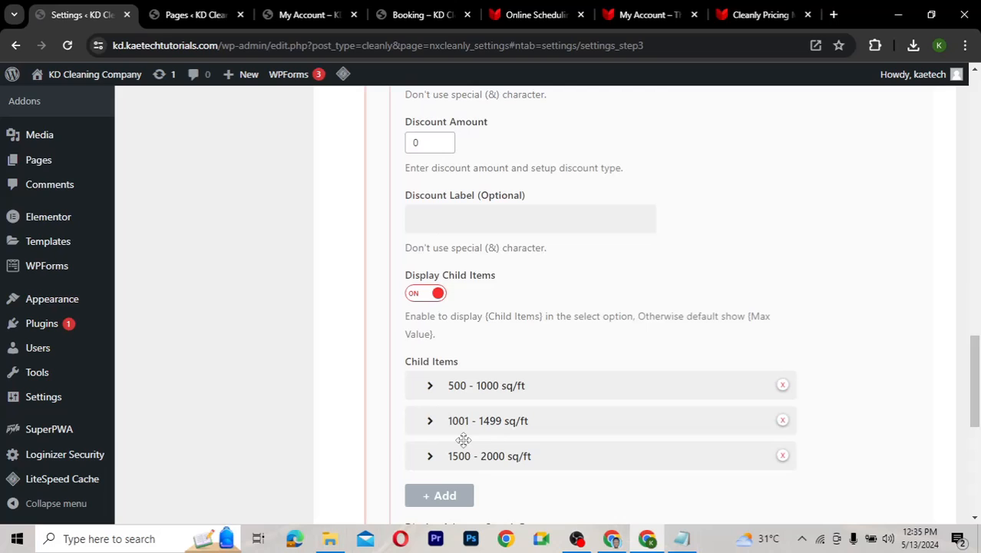
Review the existing Square feet child items 500 - 1000, 1001 - 1499 and 1500 - 2000 sq/ft
{"action": "left_click", "coordinate": [430, 388]}
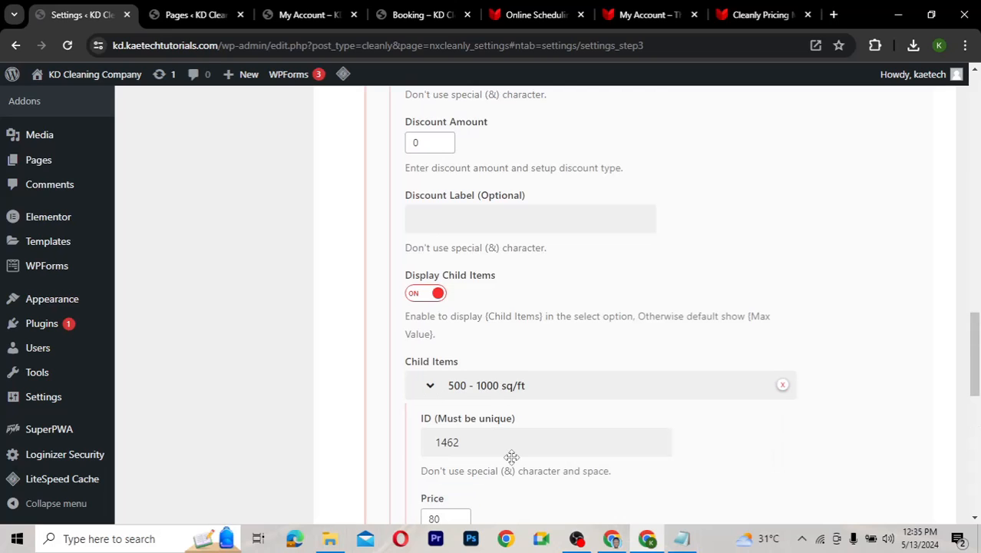
{"action": "scroll", "coordinate": [511, 457], "scroll_direction": "down", "scroll_amount": 3}
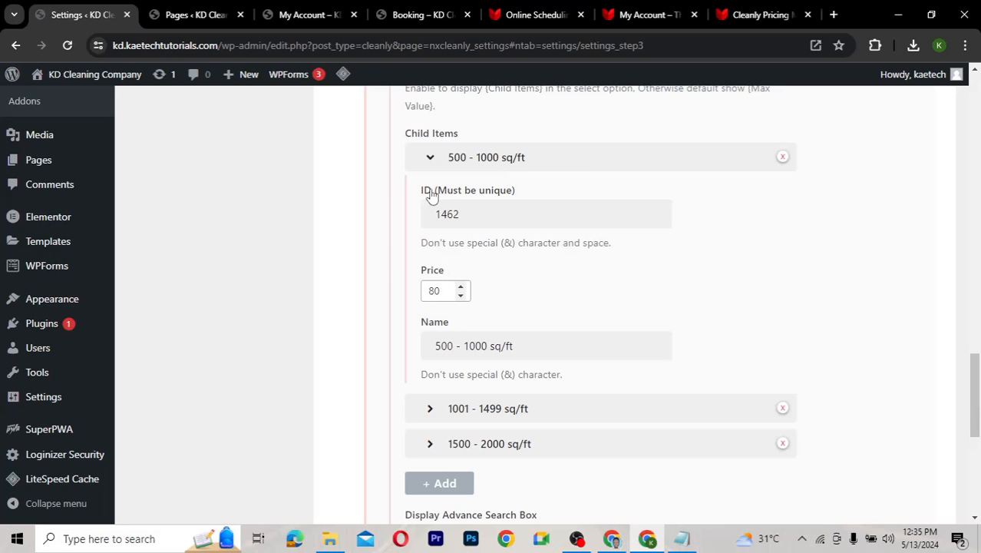
{"action": "left_click", "coordinate": [430, 409]}
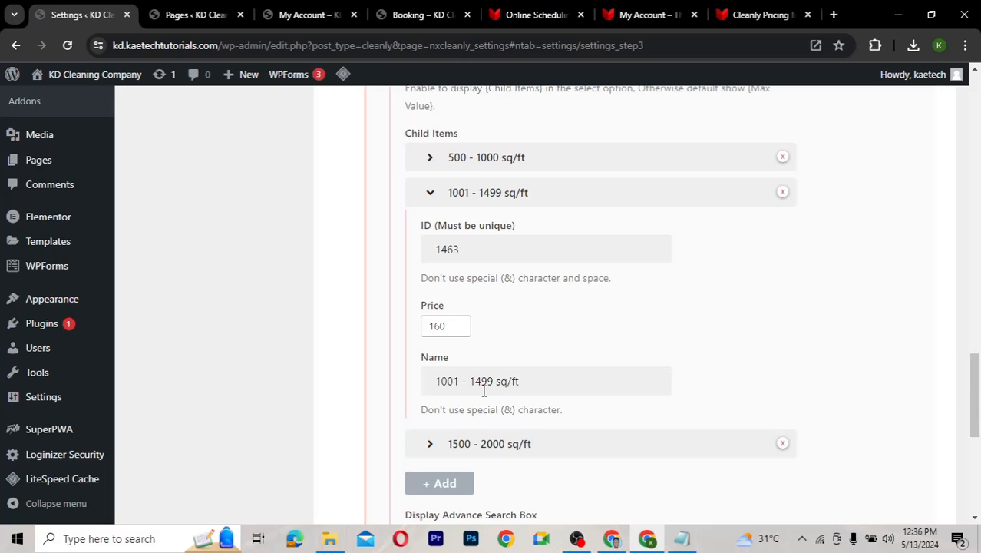
{"action": "left_click", "coordinate": [431, 194]}
{"action": "left_click", "coordinate": [431, 229]}
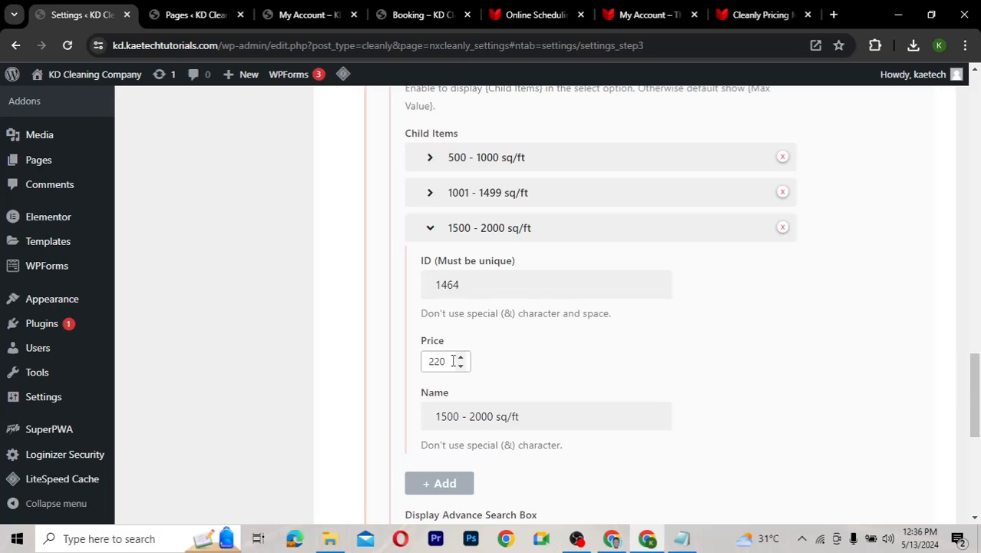
{"action": "left_click", "coordinate": [431, 230]}
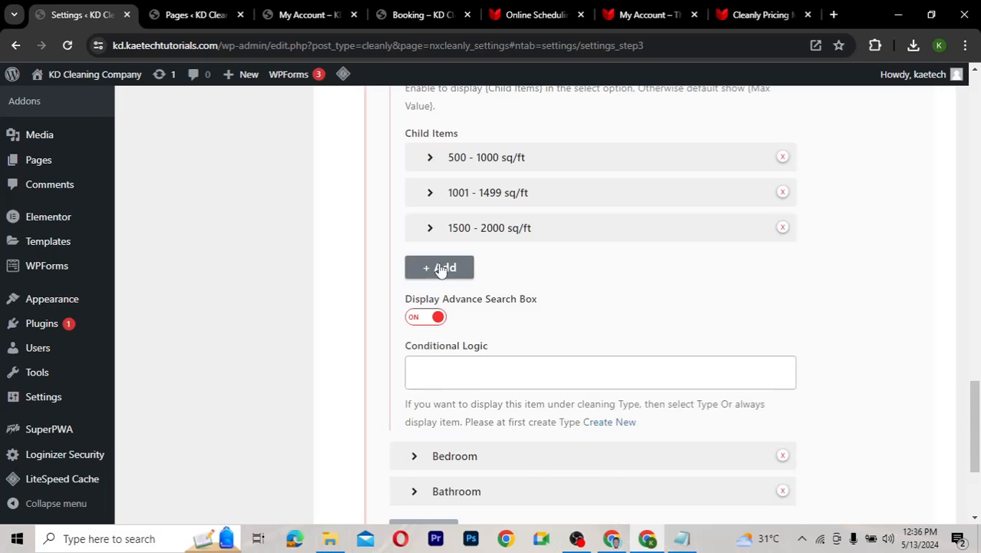
Add a Square feet child item named 2001 - 2500 sq/ft with price 300
{"action": "left_click", "coordinate": [440, 265]}
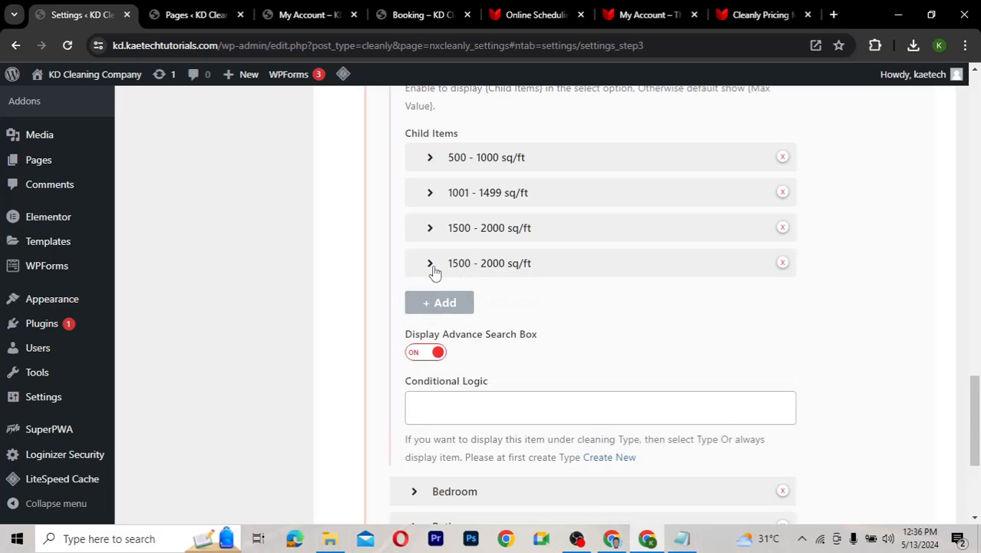
{"action": "left_click", "coordinate": [431, 267]}
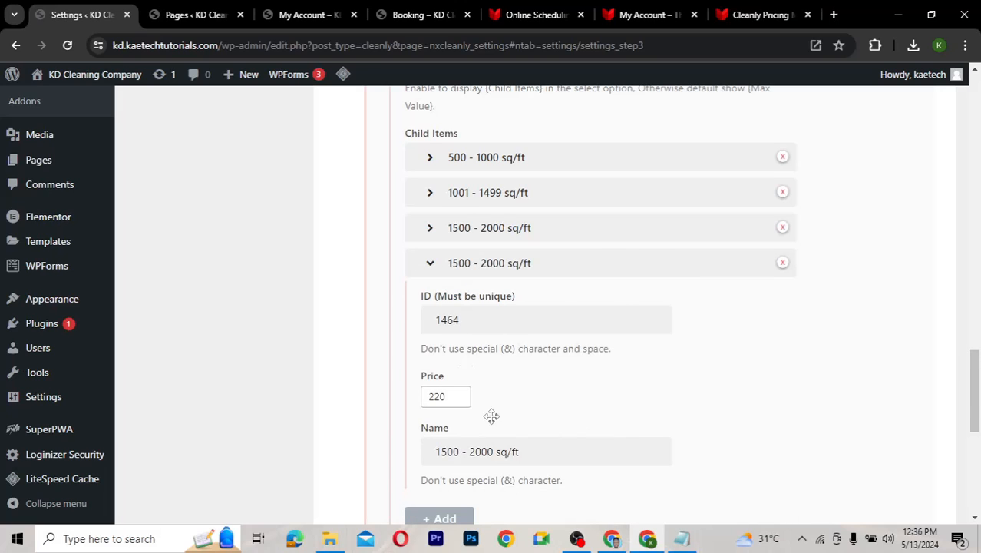
{"action": "scroll", "coordinate": [492, 416], "scroll_direction": "down", "scroll_amount": 1}
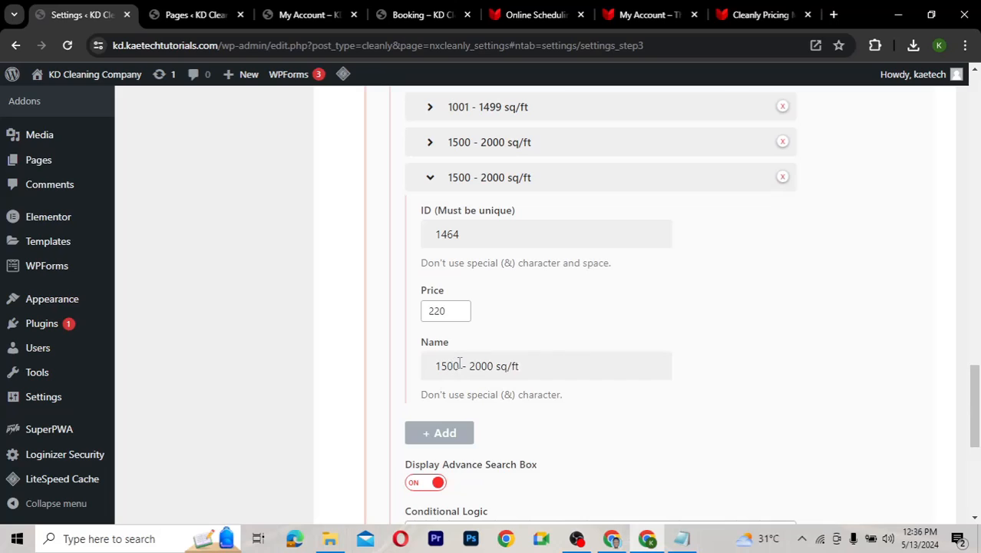
{"action": "left_click_drag", "start_coordinate": [459, 366], "coordinate": [434, 366]}
{"action": "type", "text": "2000"}
{"action": "key", "text": "BackSpace"}
{"action": "type", "text": "1"}
{"action": "left_click_drag", "start_coordinate": [494, 366], "coordinate": [479, 366]}
{"action": "key", "text": "BackSpace"}
{"action": "type", "text": "50"}
{"action": "double_click", "coordinate": [447, 311]}
{"action": "type", "text": "300"}
Save all booking settings and go to the STEP 4 extra services settings
{"action": "scroll", "coordinate": [564, 318], "scroll_direction": "down", "scroll_amount": 4}
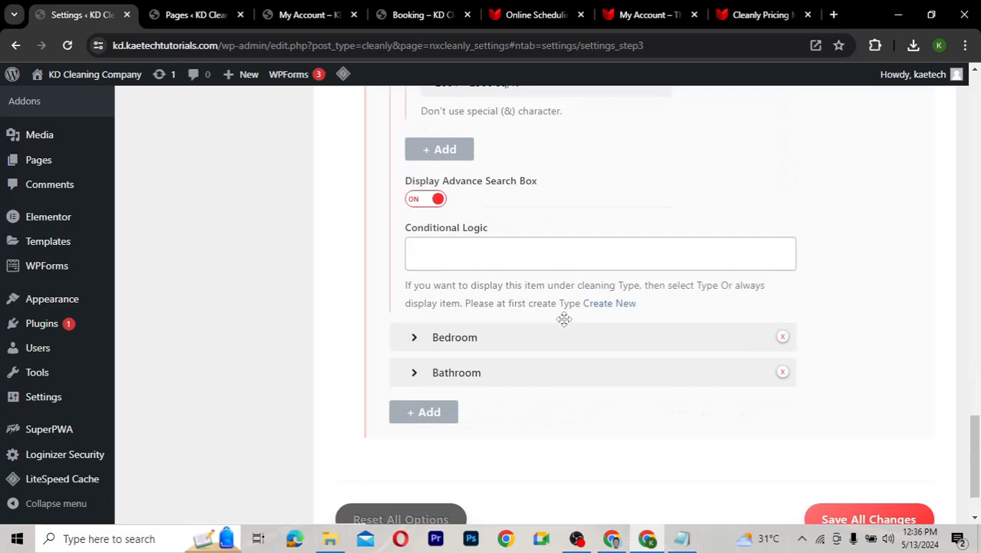
{"action": "left_click", "coordinate": [844, 518]}
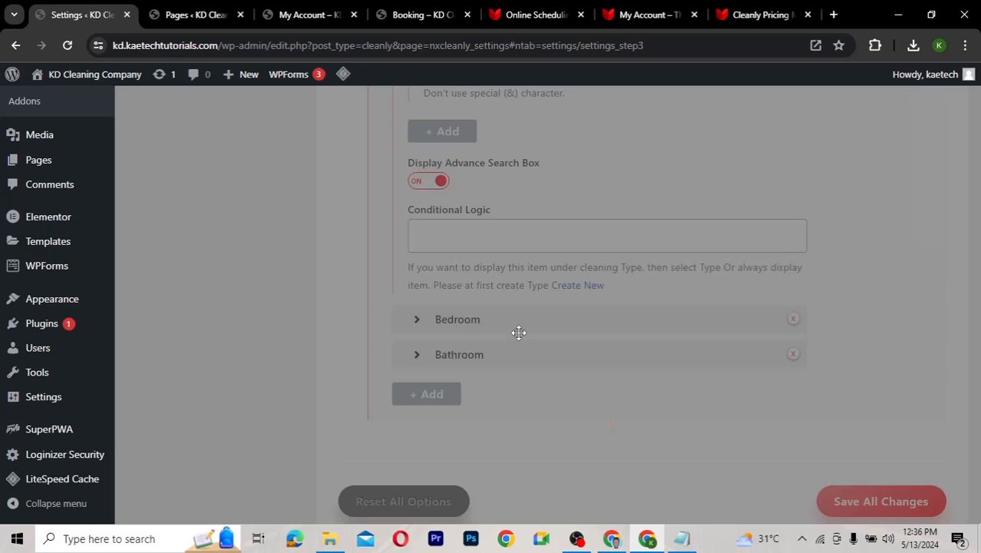
{"action": "scroll", "coordinate": [519, 334], "scroll_direction": "up", "scroll_amount": 8}
{"action": "scroll", "coordinate": [519, 333], "scroll_direction": "up", "scroll_amount": 10}
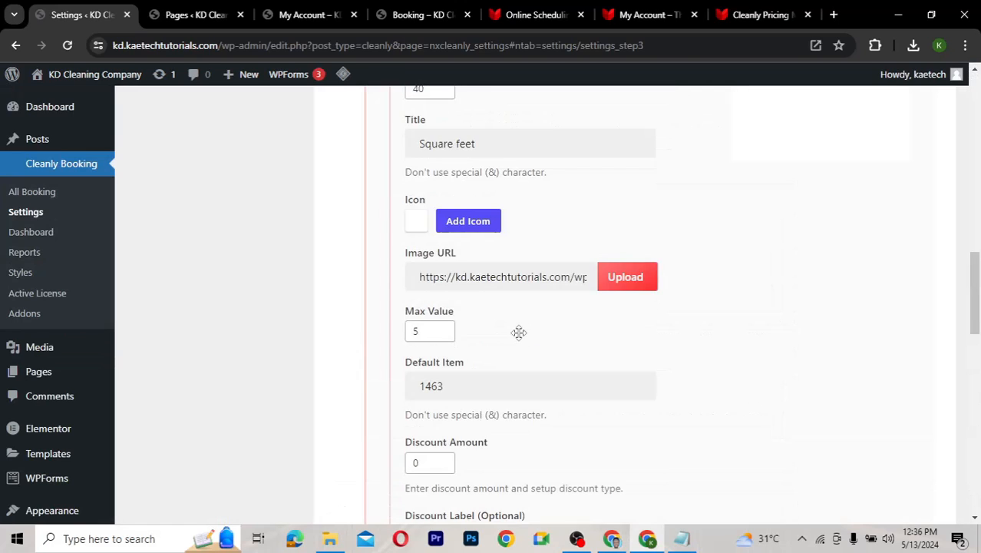
{"action": "scroll", "coordinate": [519, 332], "scroll_direction": "up", "scroll_amount": 1}
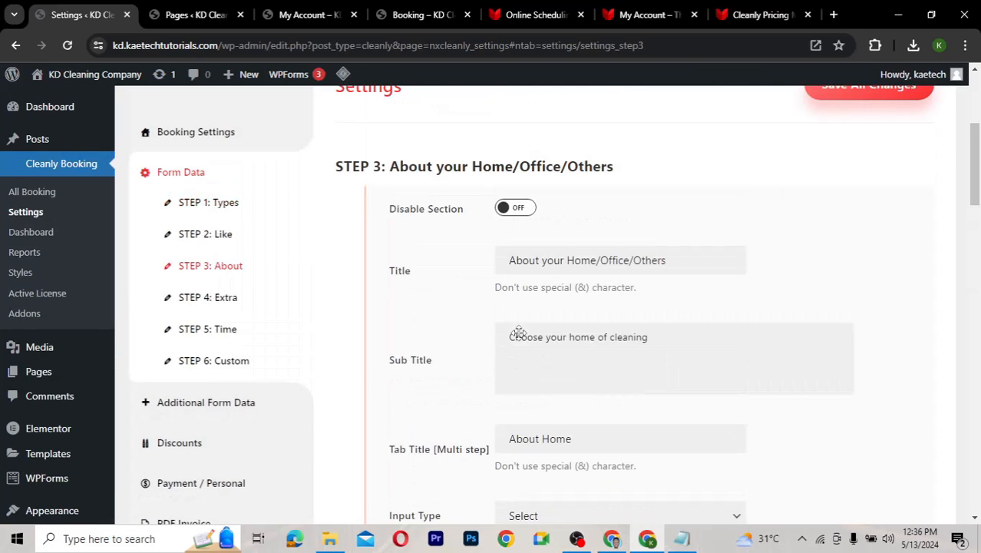
{"action": "left_click", "coordinate": [222, 299]}
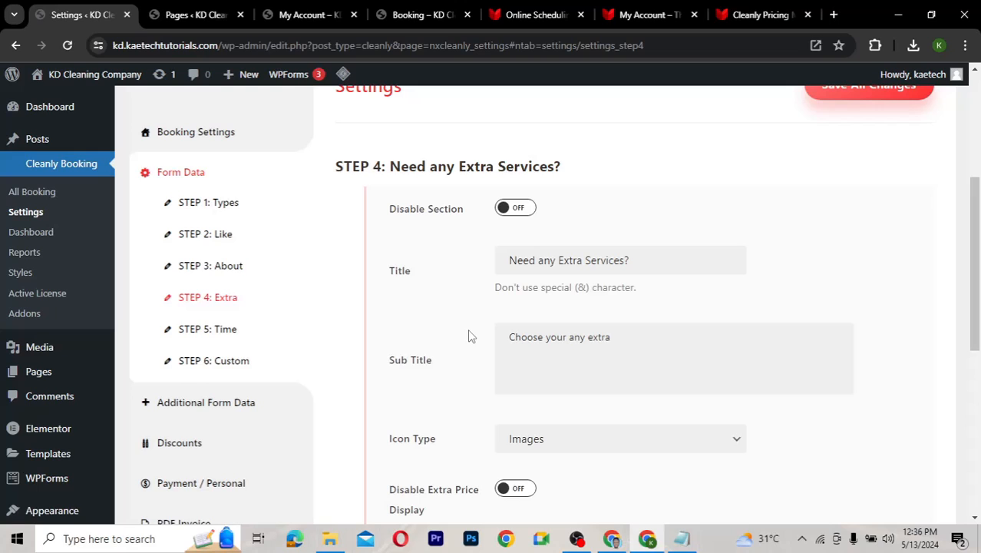
Glance at the Clean Oven extra, then expand the Clean Windows extra's details
{"action": "scroll", "coordinate": [471, 336], "scroll_direction": "down", "scroll_amount": 5}
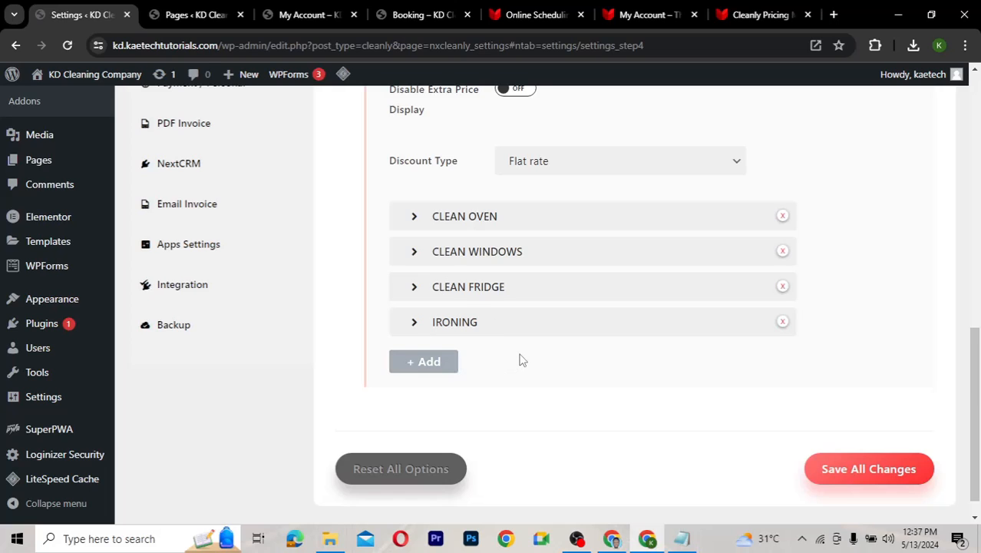
{"action": "left_click", "coordinate": [413, 221]}
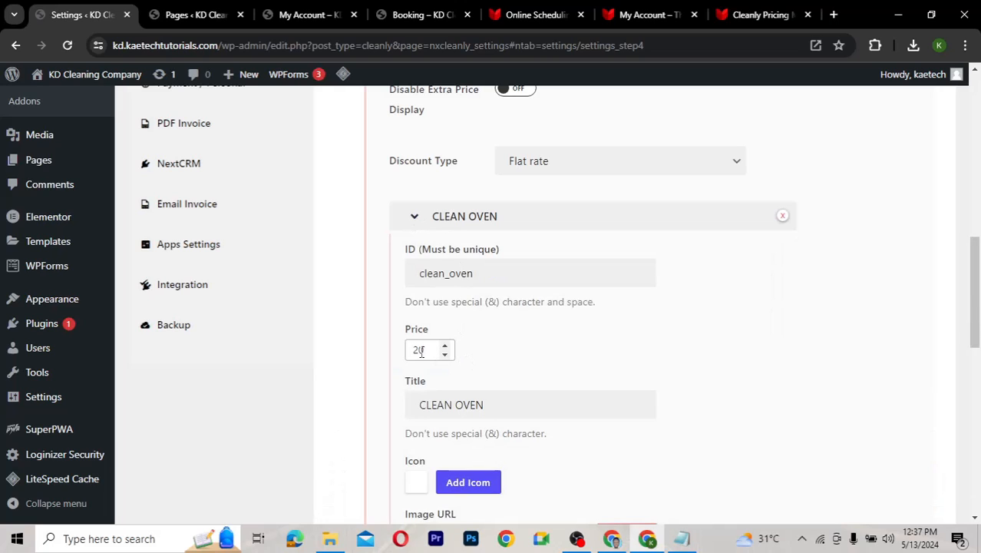
{"action": "left_click", "coordinate": [417, 223]}
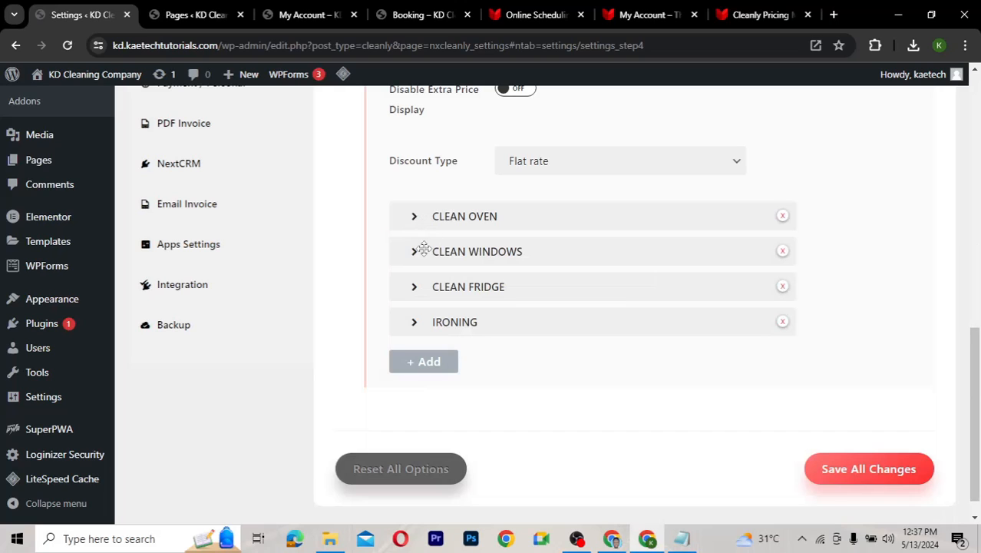
{"action": "left_click", "coordinate": [416, 253]}
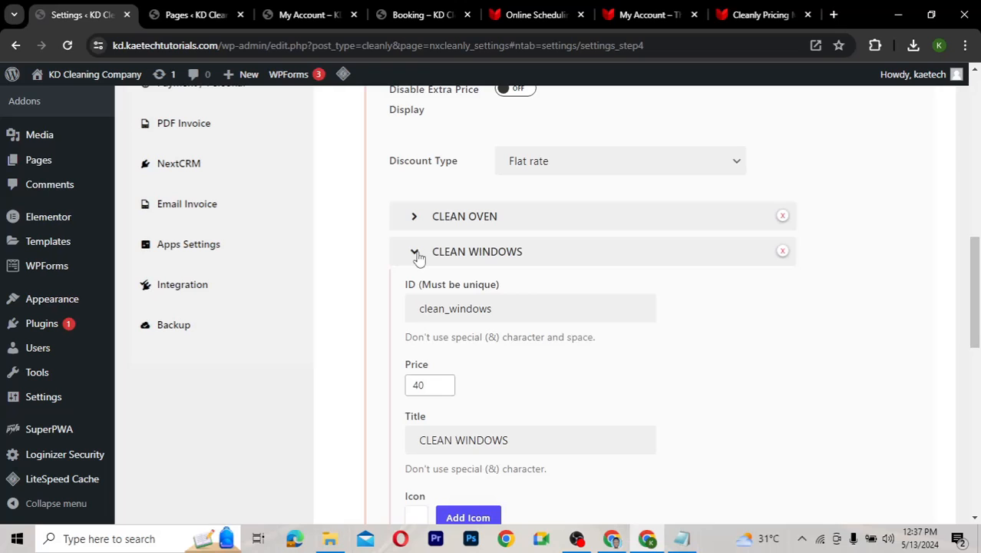
{"action": "scroll", "coordinate": [480, 378], "scroll_direction": "down", "scroll_amount": 2}
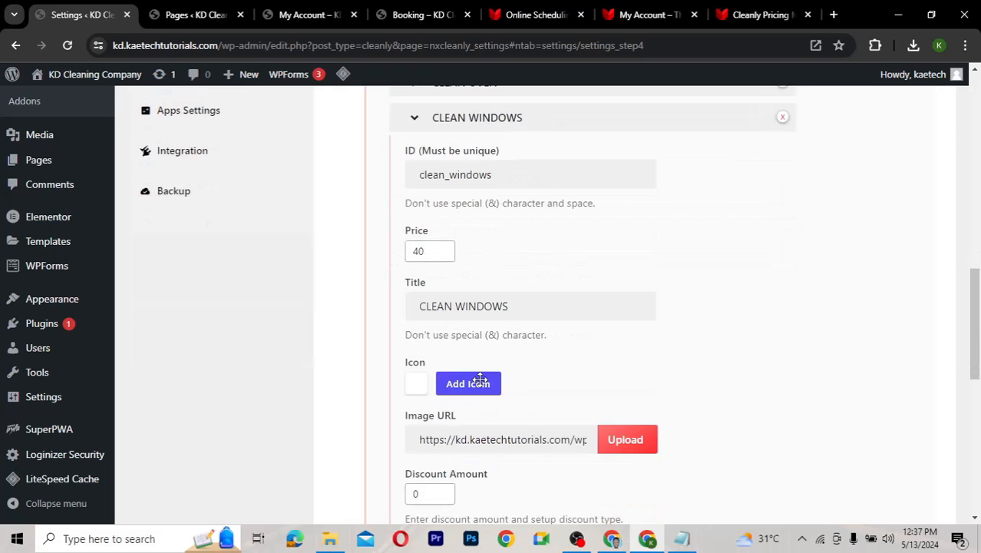
{"action": "scroll", "coordinate": [470, 452], "scroll_direction": "down", "scroll_amount": 3}
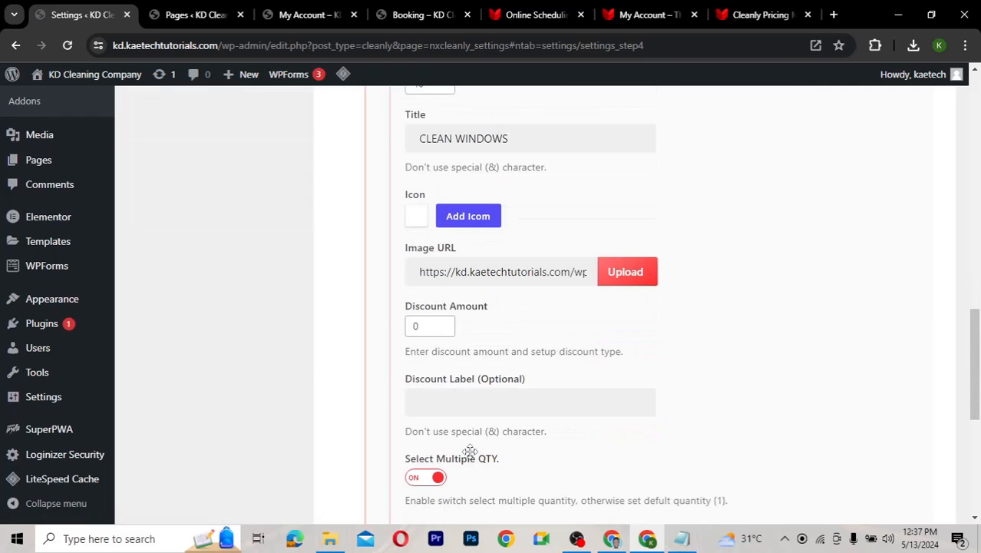
{"action": "scroll", "coordinate": [470, 452], "scroll_direction": "down", "scroll_amount": 2}
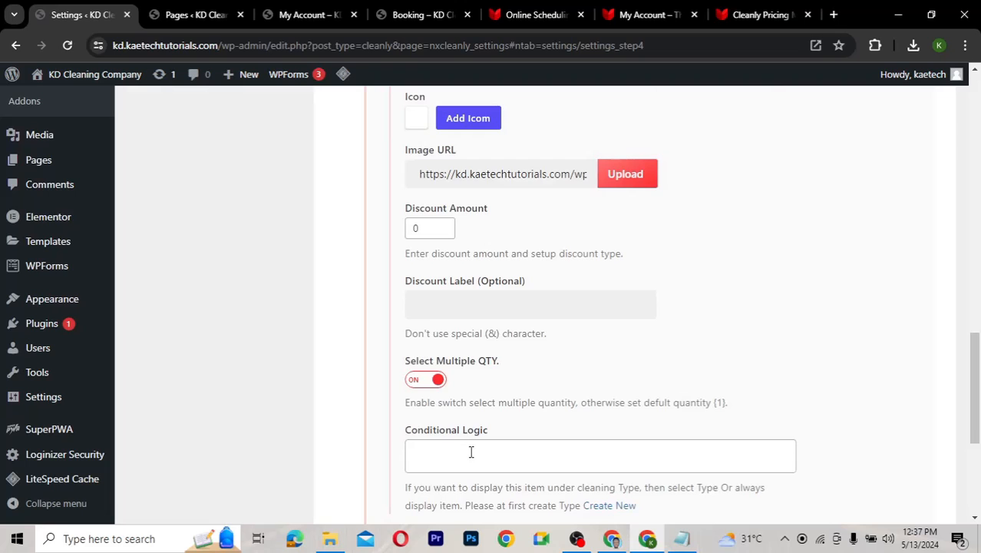
{"action": "scroll", "coordinate": [471, 452], "scroll_direction": "down", "scroll_amount": 2}
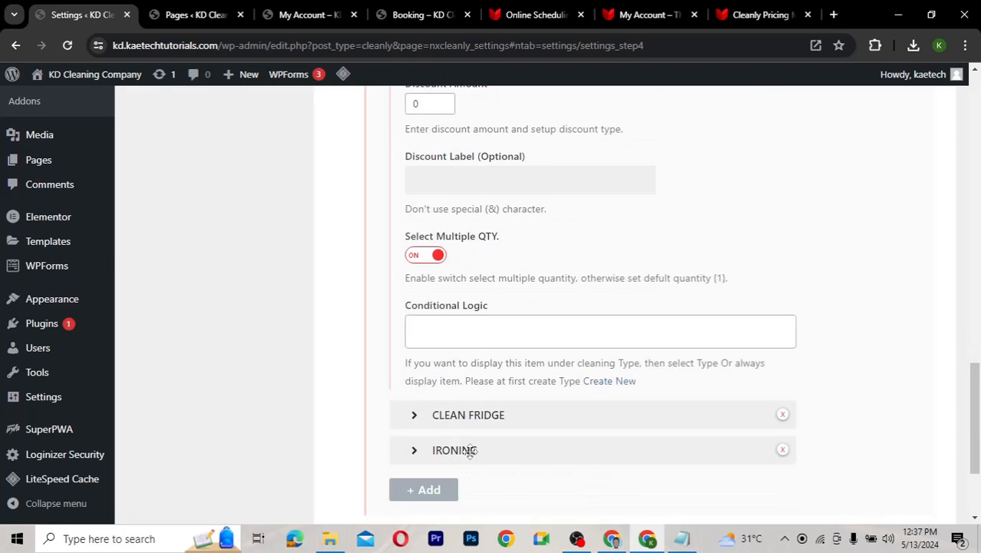
{"action": "scroll", "coordinate": [470, 451], "scroll_direction": "up", "scroll_amount": 3}
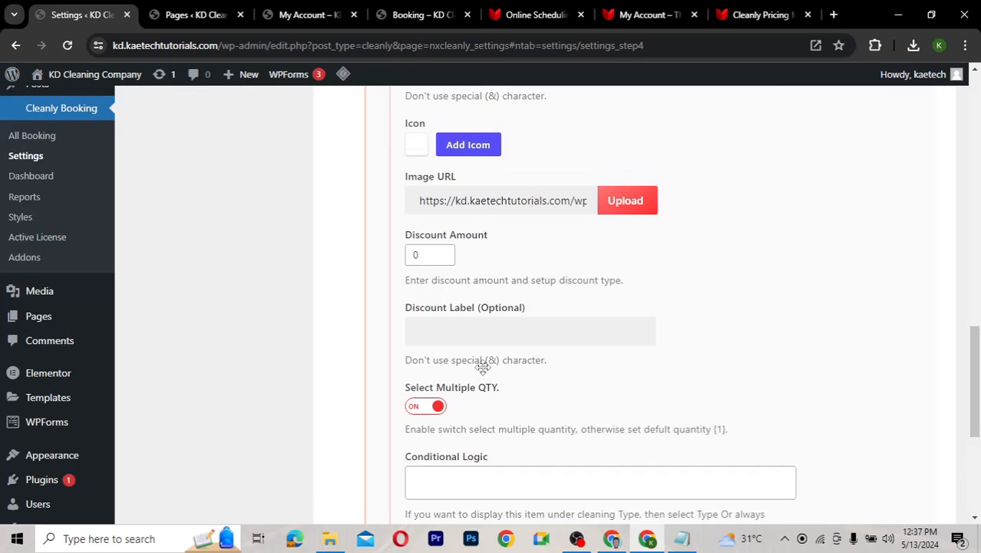
{"action": "scroll", "coordinate": [482, 367], "scroll_direction": "up", "scroll_amount": 4}
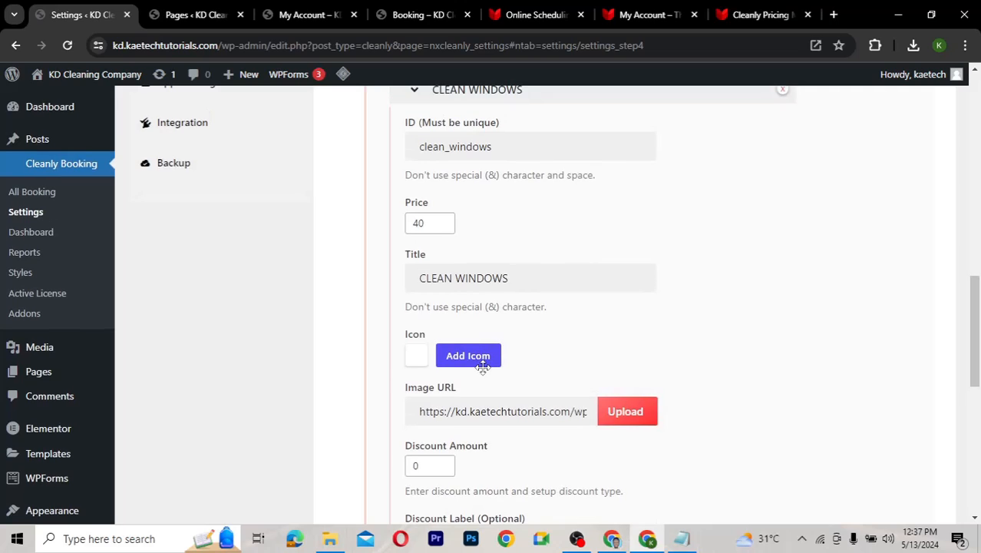
{"action": "scroll", "coordinate": [482, 367], "scroll_direction": "up", "scroll_amount": 1}
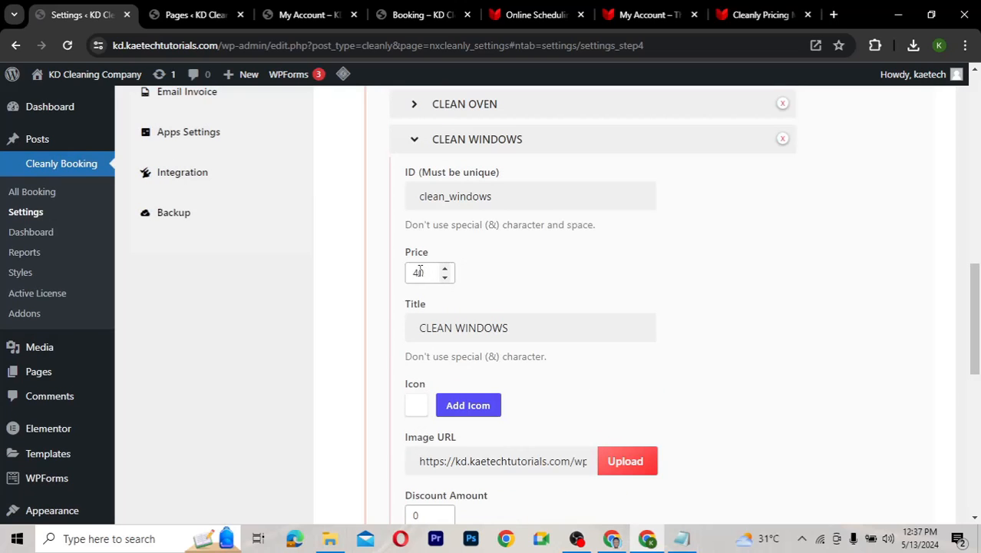
Change the Clean Windows price from 40 to 20 and collapse its row
{"action": "left_click_drag", "start_coordinate": [419, 271], "coordinate": [407, 272]}
{"action": "type", "text": "2"}
{"action": "scroll", "coordinate": [534, 279], "scroll_direction": "down", "scroll_amount": 3}
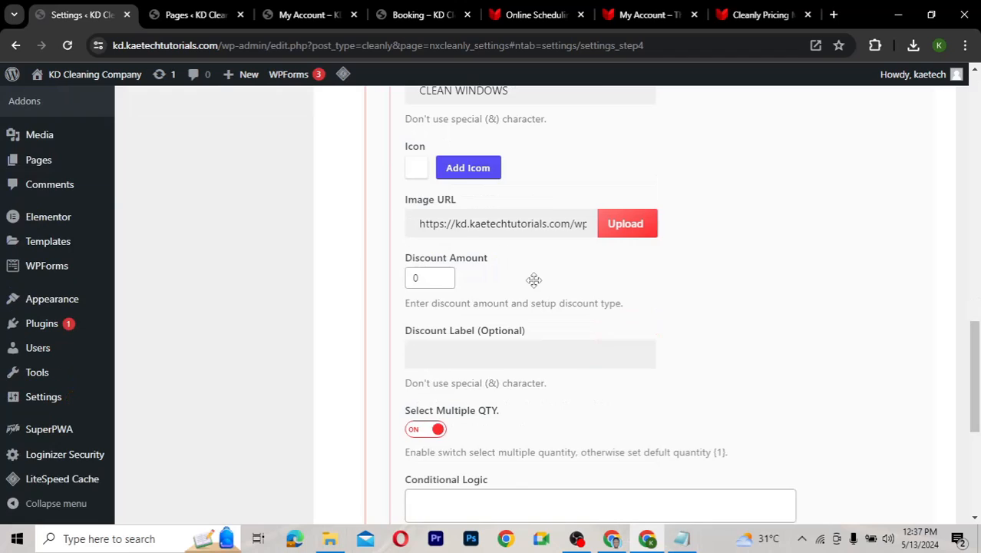
{"action": "scroll", "coordinate": [534, 280], "scroll_direction": "down", "scroll_amount": 1}
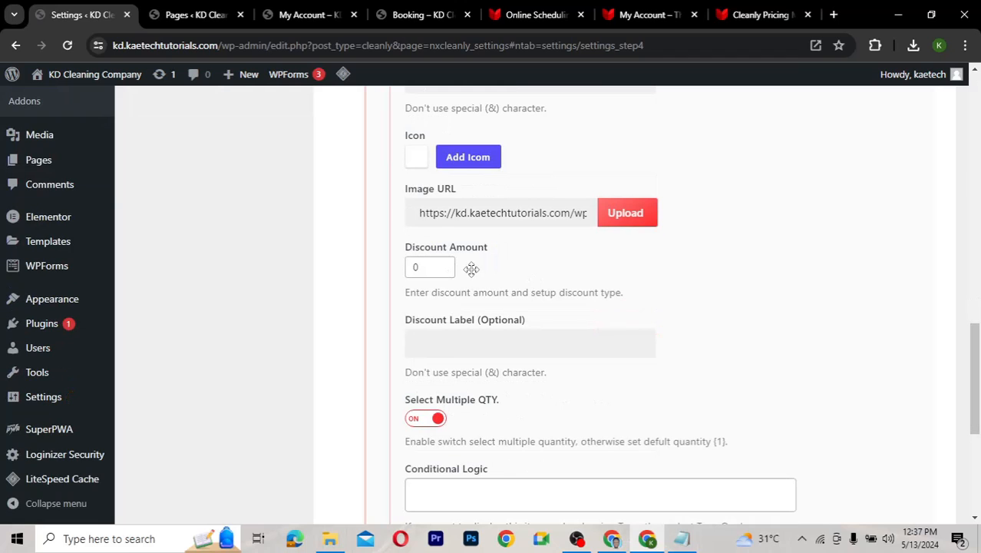
{"action": "scroll", "coordinate": [538, 284], "scroll_direction": "down", "scroll_amount": 1}
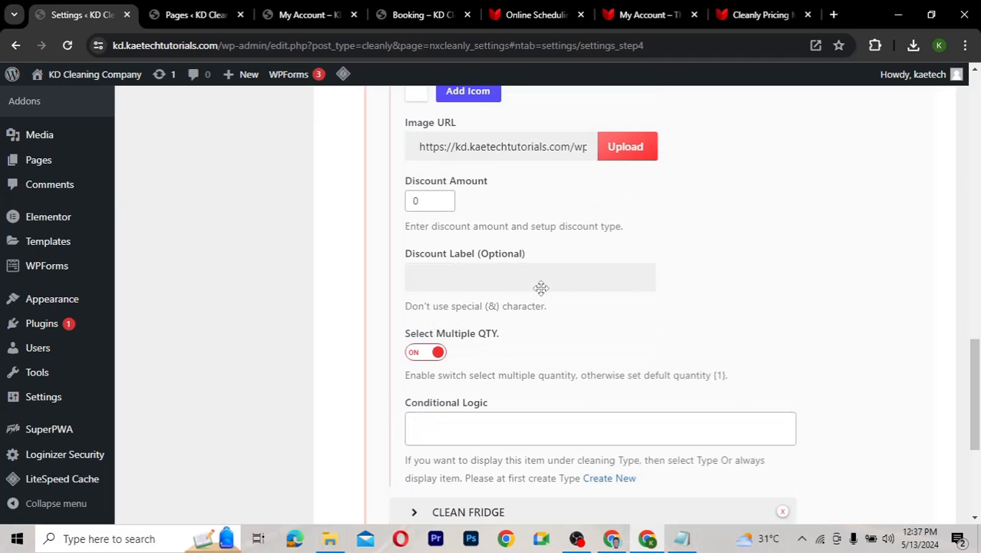
{"action": "scroll", "coordinate": [419, 303], "scroll_direction": "down", "scroll_amount": 1}
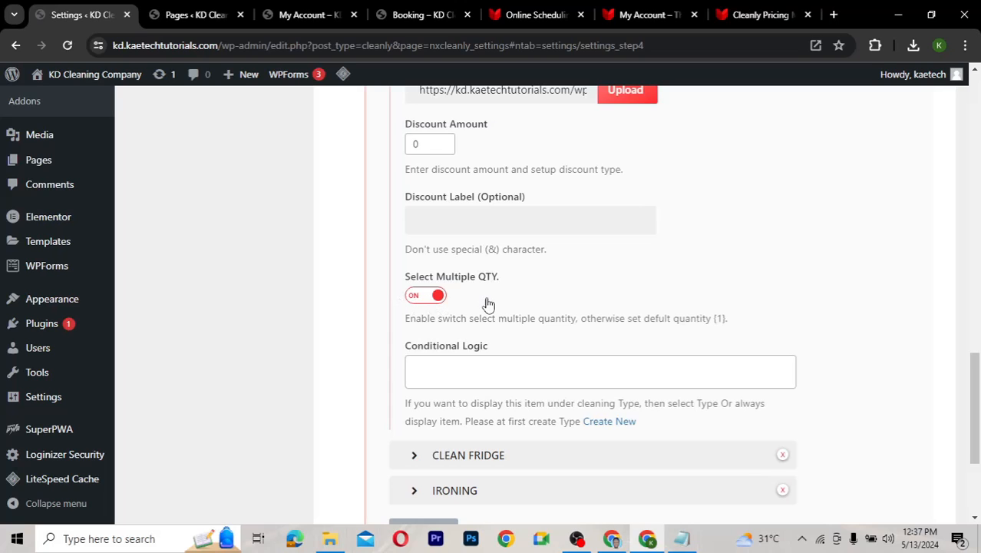
{"action": "scroll", "coordinate": [486, 304], "scroll_direction": "down", "scroll_amount": 1}
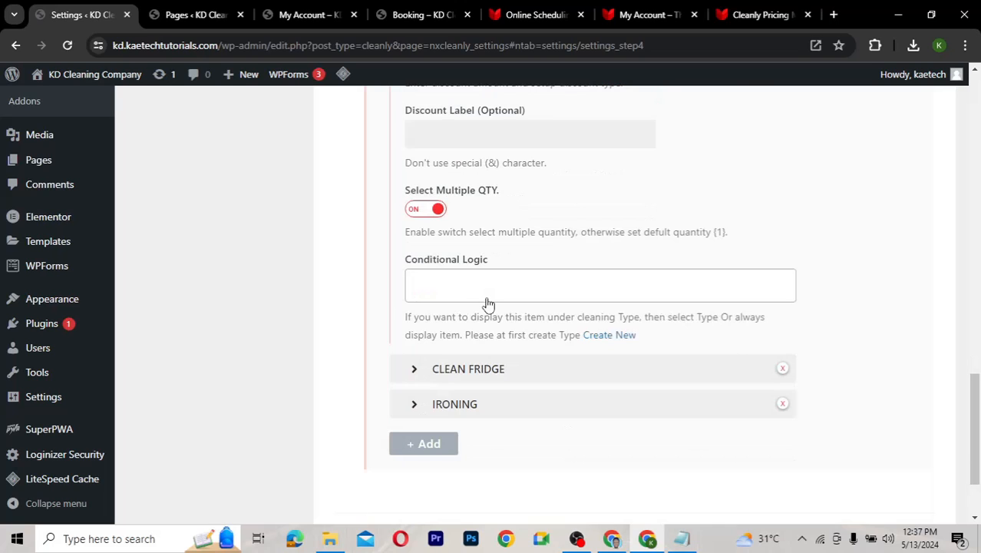
{"action": "scroll", "coordinate": [486, 304], "scroll_direction": "up", "scroll_amount": 6}
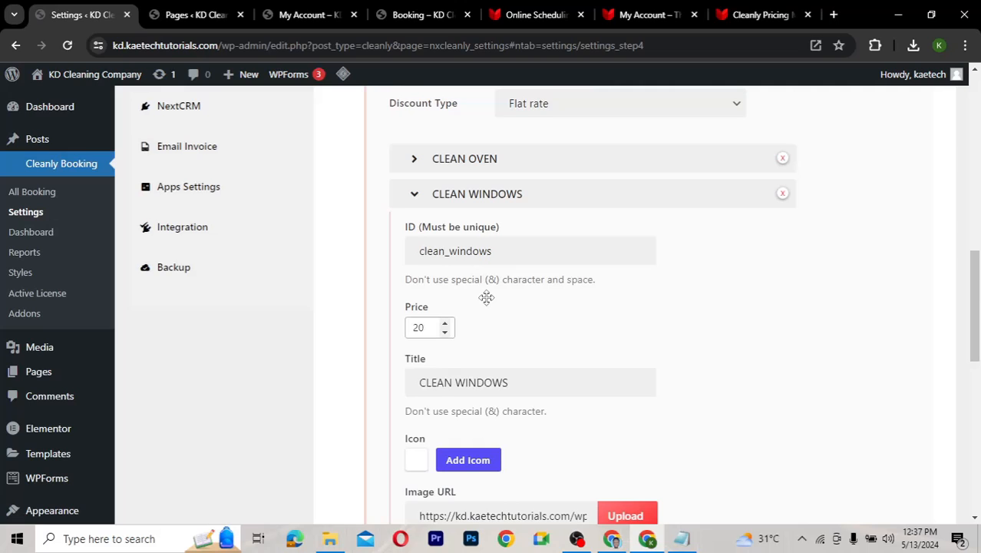
{"action": "left_click", "coordinate": [414, 200]}
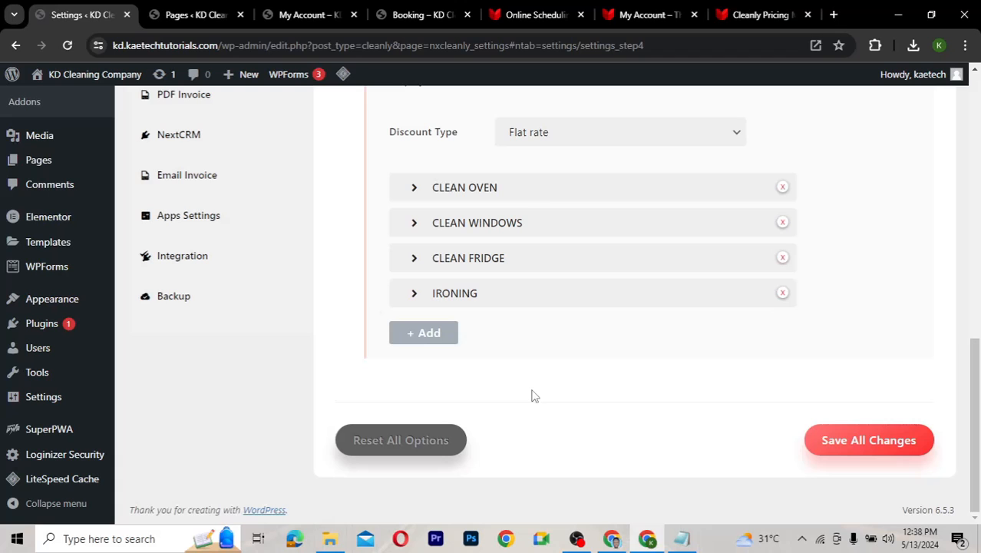
Save All Changes on the Step 4 extras, keeping Clean Windows at 20
{"action": "left_click", "coordinate": [844, 449]}
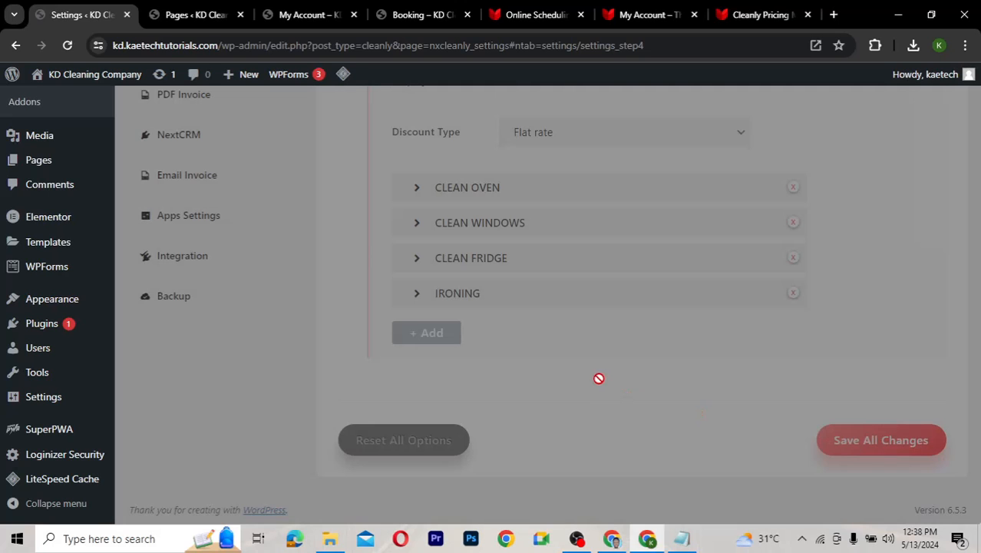
{"action": "scroll", "coordinate": [600, 381], "scroll_direction": "up", "scroll_amount": 7}
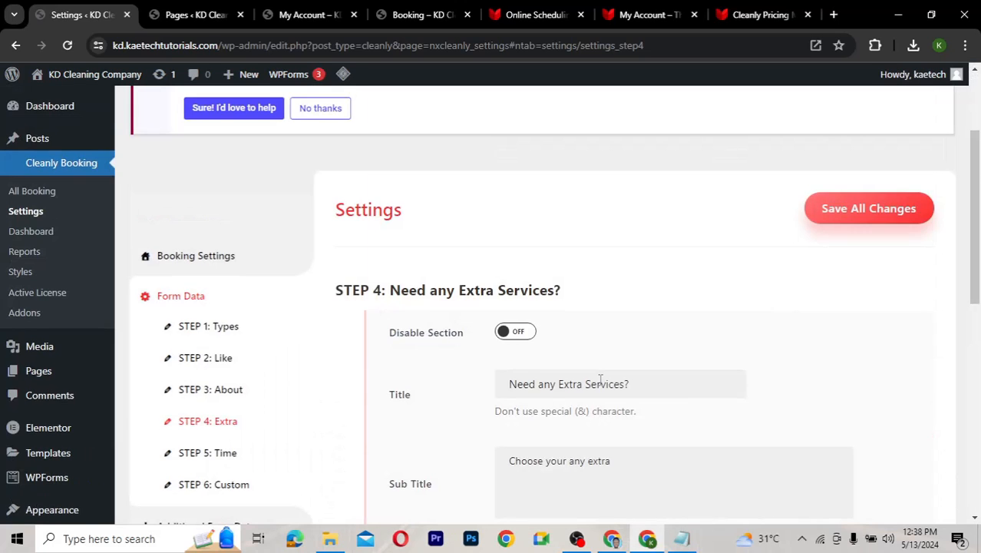
{"action": "scroll", "coordinate": [601, 381], "scroll_direction": "down", "scroll_amount": 2}
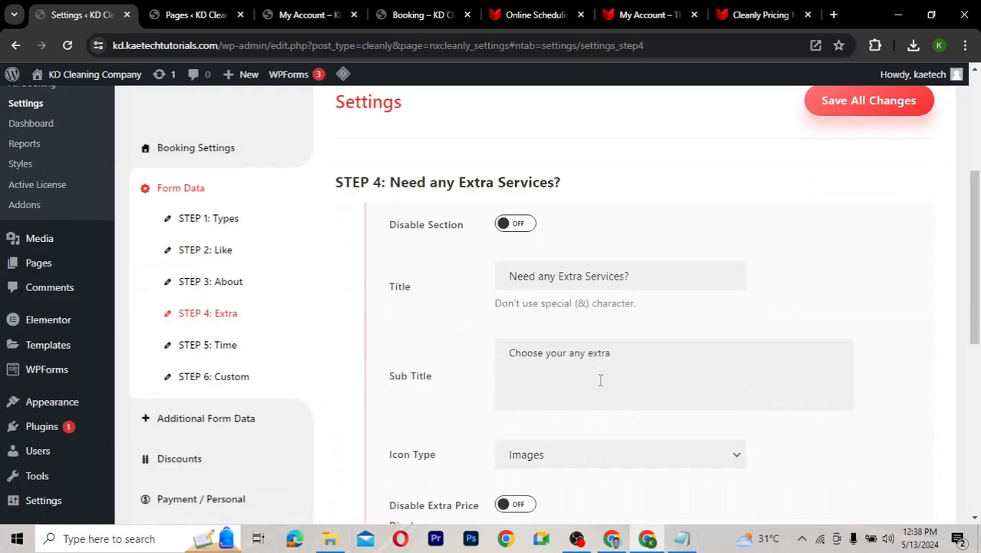
In STEP 5: Time, raise the Limit of days from 15 to 30 and save
{"action": "left_click", "coordinate": [228, 347]}
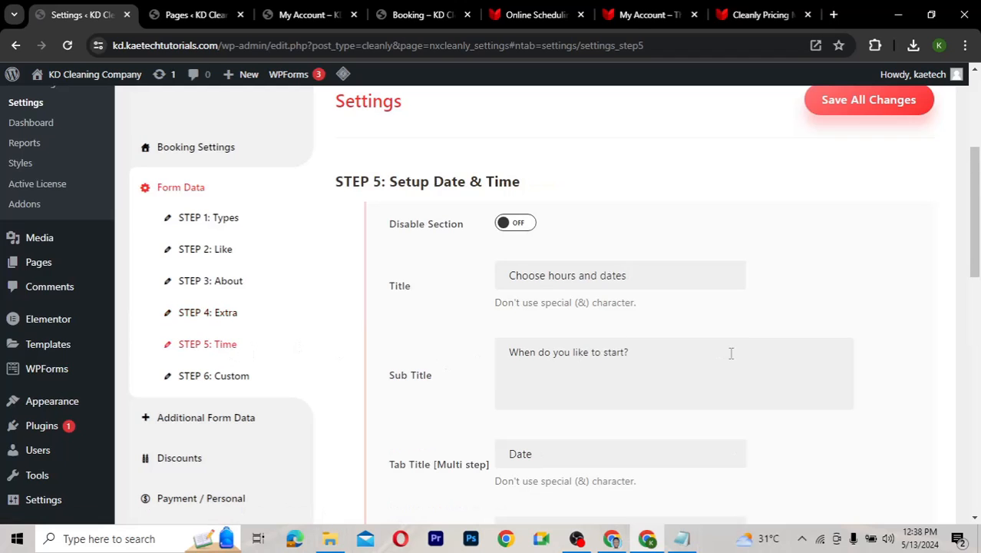
{"action": "scroll", "coordinate": [731, 353], "scroll_direction": "down", "scroll_amount": 4}
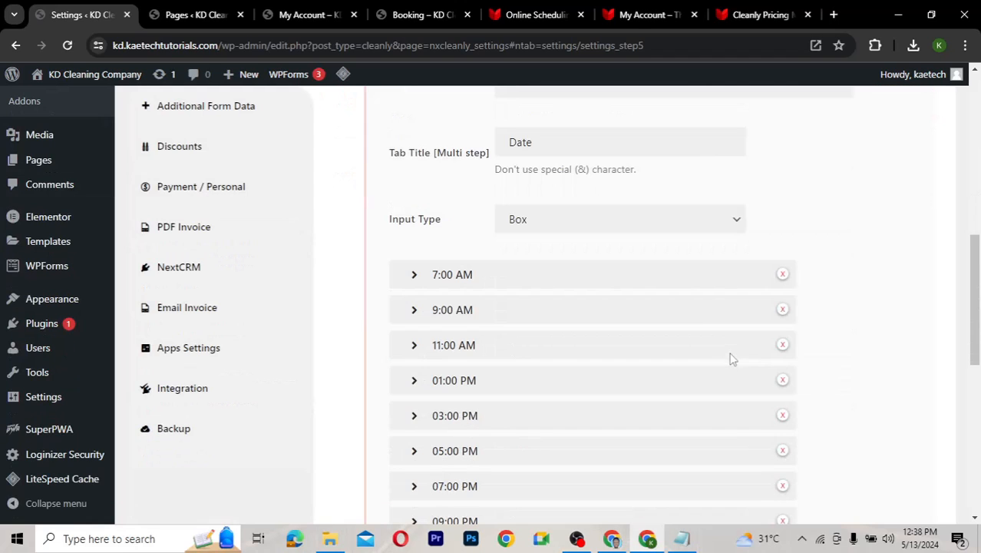
{"action": "scroll", "coordinate": [825, 302], "scroll_direction": "down", "scroll_amount": 2}
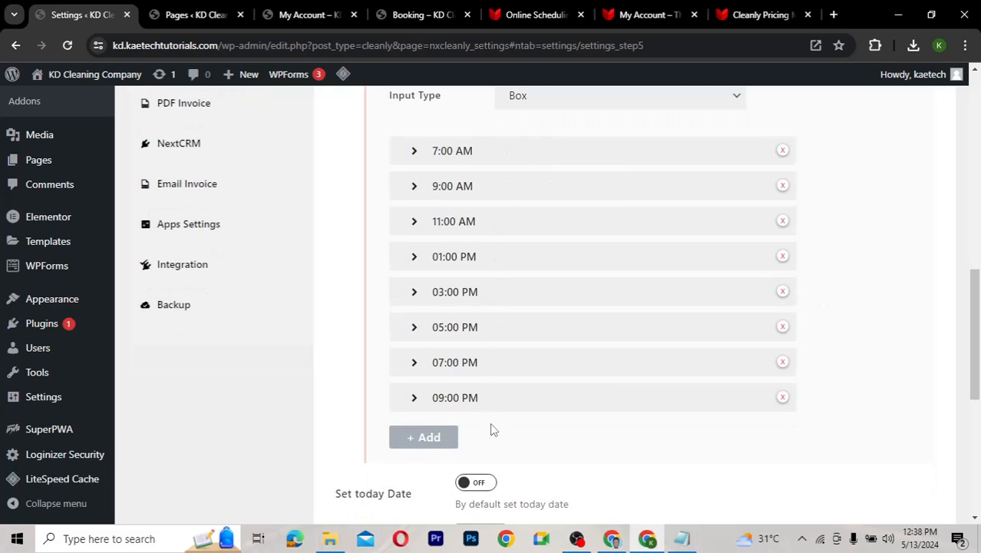
{"action": "scroll", "coordinate": [611, 477], "scroll_direction": "down", "scroll_amount": 2}
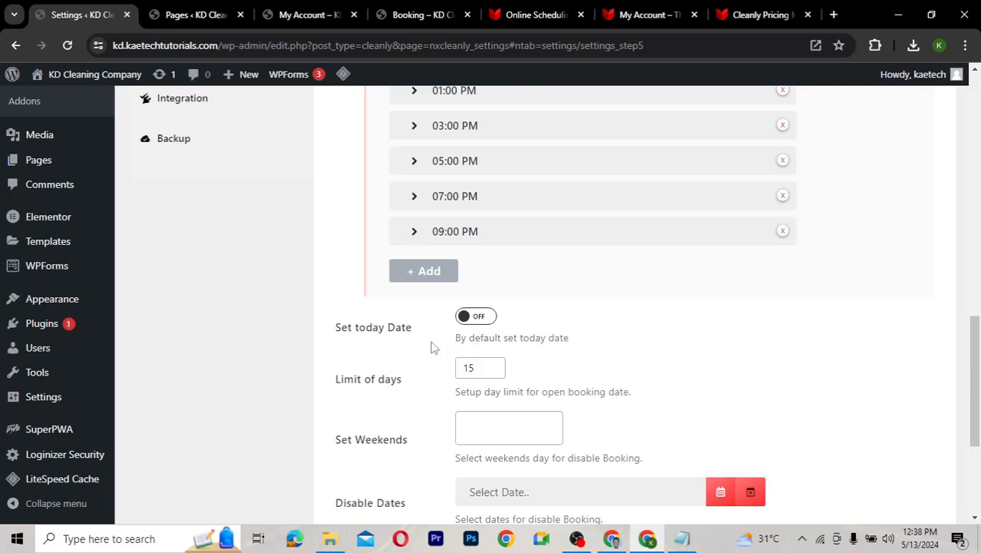
{"action": "scroll", "coordinate": [592, 374], "scroll_direction": "down", "scroll_amount": 1}
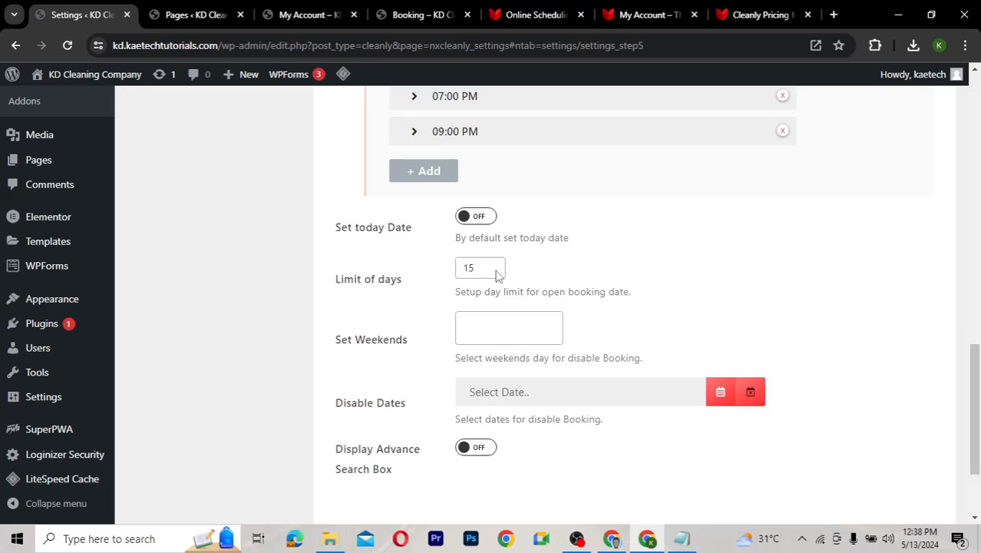
{"action": "left_click_drag", "start_coordinate": [476, 269], "coordinate": [442, 268]}
{"action": "type", "text": "30"}
{"action": "scroll", "coordinate": [427, 337], "scroll_direction": "down", "scroll_amount": 1}
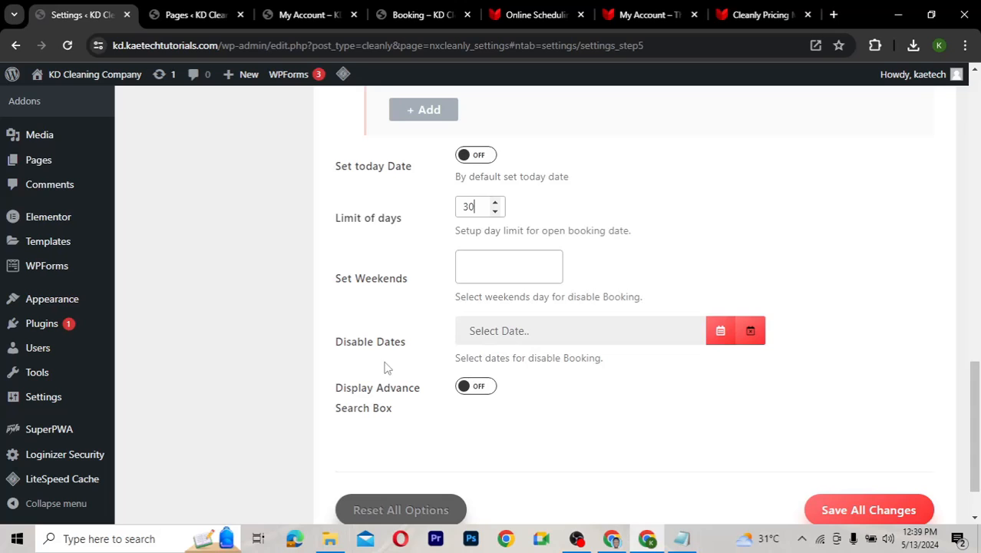
{"action": "left_click", "coordinate": [849, 509]}
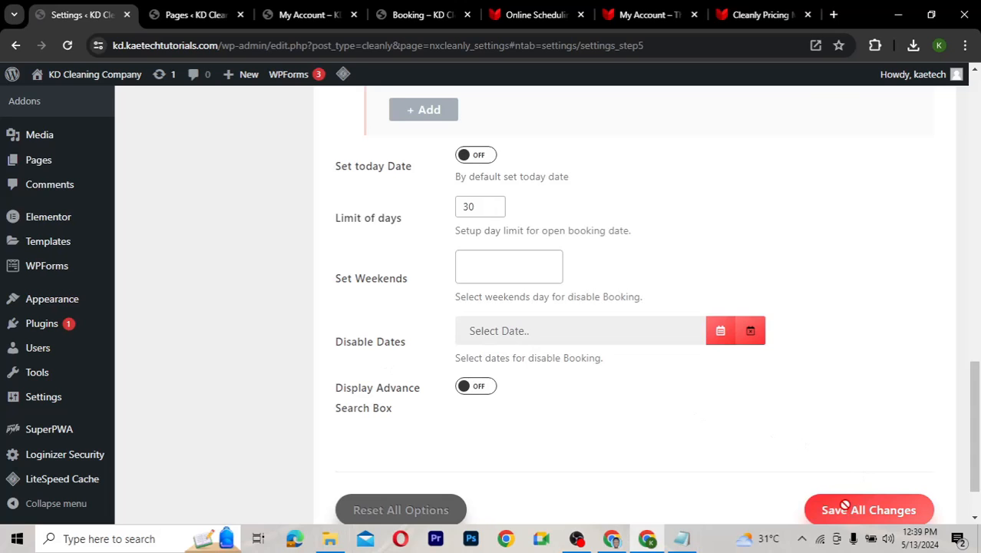
{"action": "scroll", "coordinate": [577, 359], "scroll_direction": "up", "scroll_amount": 3}
Add a new time slot and change its hour from 9 to 8 and PM to AM
{"action": "scroll", "coordinate": [577, 359], "scroll_direction": "up", "scroll_amount": 2}
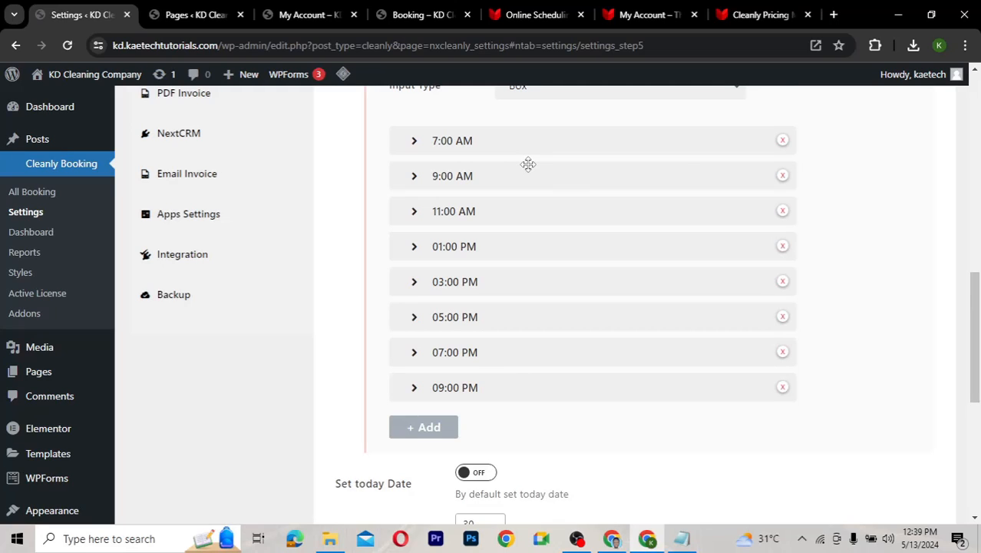
{"action": "left_click", "coordinate": [428, 430]}
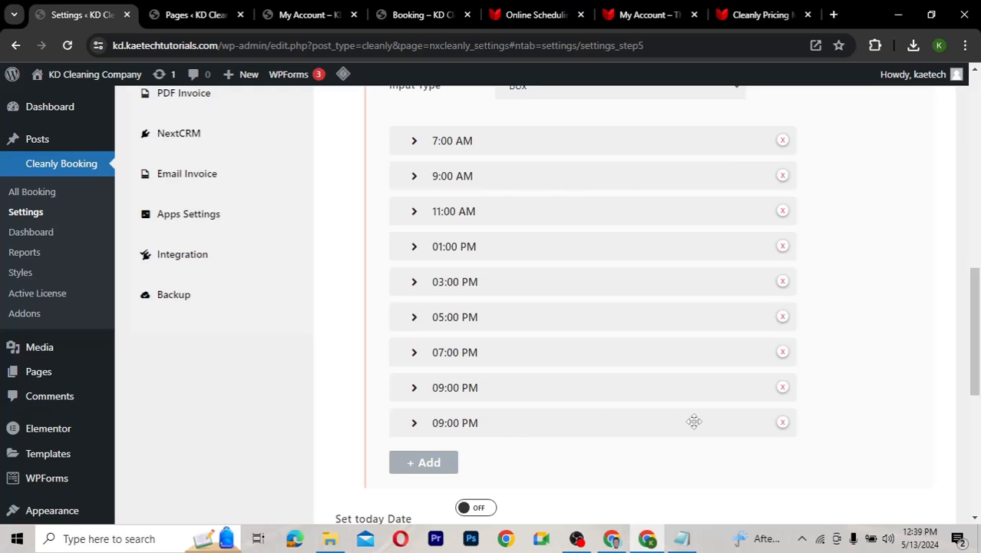
{"action": "left_click", "coordinate": [636, 422]}
{"action": "scroll", "coordinate": [491, 447], "scroll_direction": "down", "scroll_amount": 3}
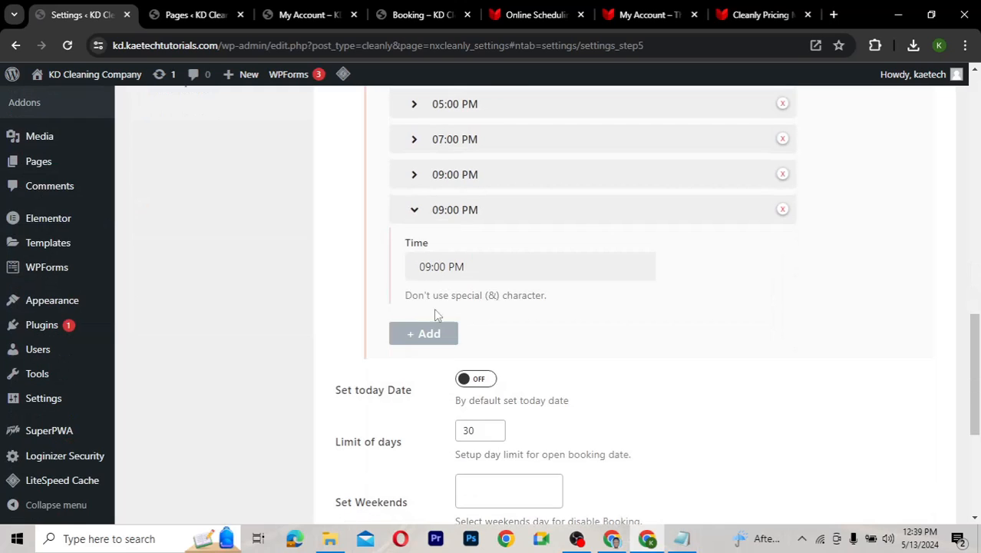
{"action": "left_click", "coordinate": [431, 266]}
{"action": "key", "text": "BackSpace"}
{"action": "type", "text": "8"}
{"action": "key", "text": "BackSpace"}
{"action": "type", "text": "AM"}
{"action": "left_click", "coordinate": [416, 213]}
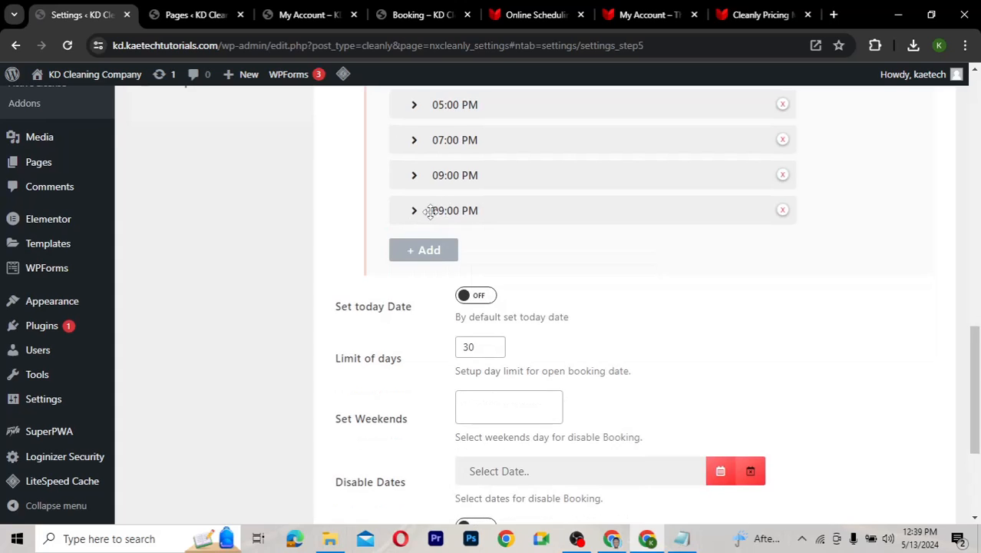
Move the new slot up the list, delete the 7:00 AM slot, and check the 09:00 PM slot
{"action": "scroll", "coordinate": [430, 213], "scroll_direction": "up", "scroll_amount": 2}
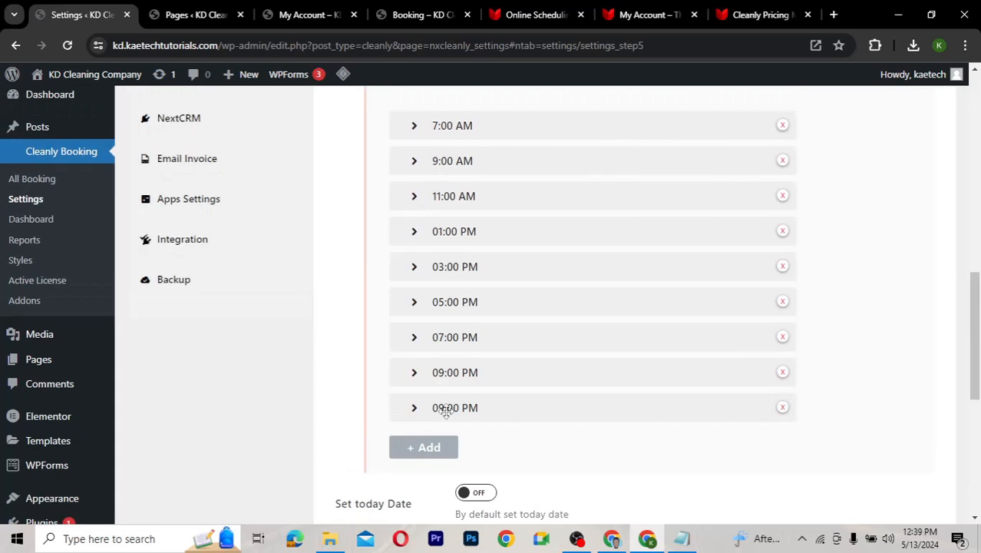
{"action": "left_click_drag", "start_coordinate": [438, 406], "coordinate": [450, 159]}
{"action": "left_click", "coordinate": [783, 125]}
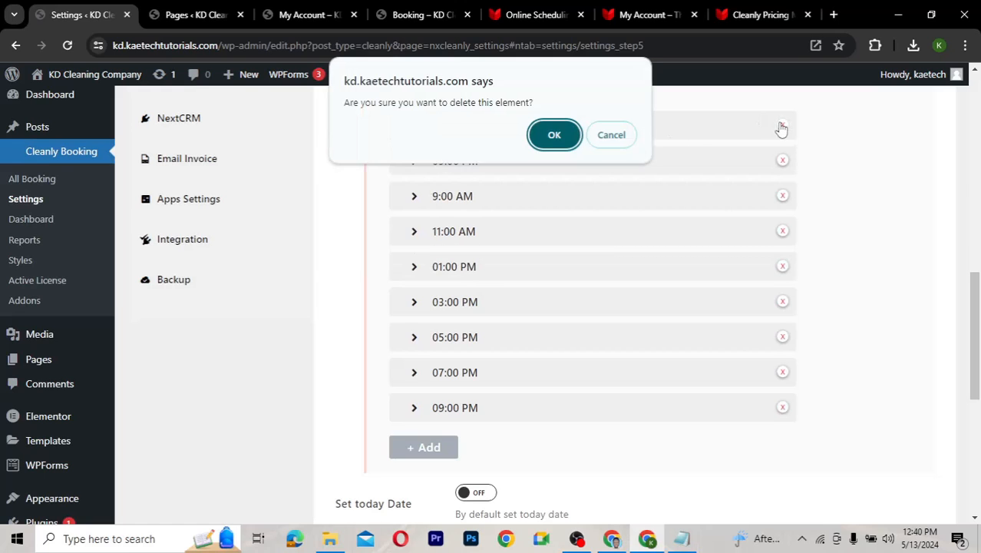
{"action": "left_click", "coordinate": [553, 134]}
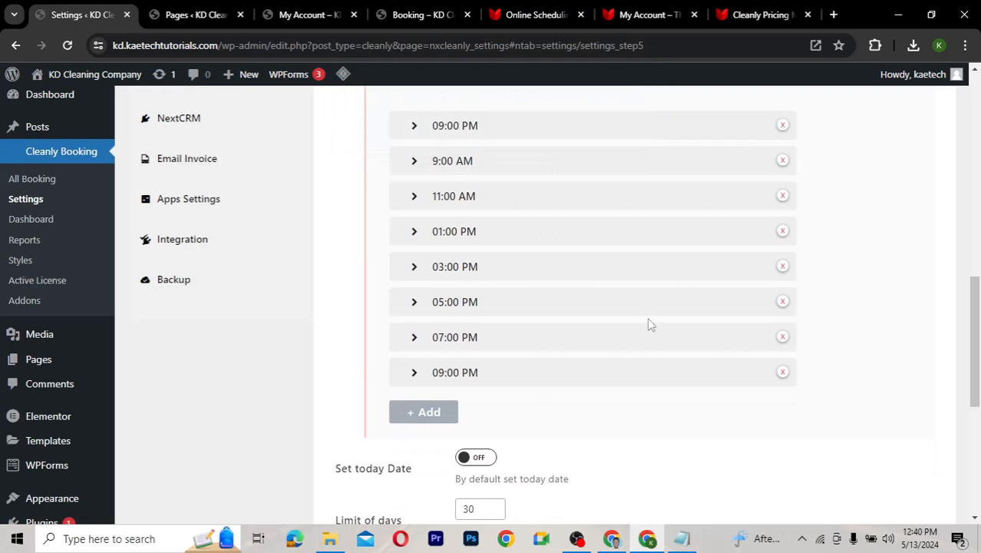
{"action": "scroll", "coordinate": [572, 443], "scroll_direction": "down", "scroll_amount": 1}
{"action": "scroll", "coordinate": [572, 443], "scroll_direction": "down", "scroll_amount": 1}
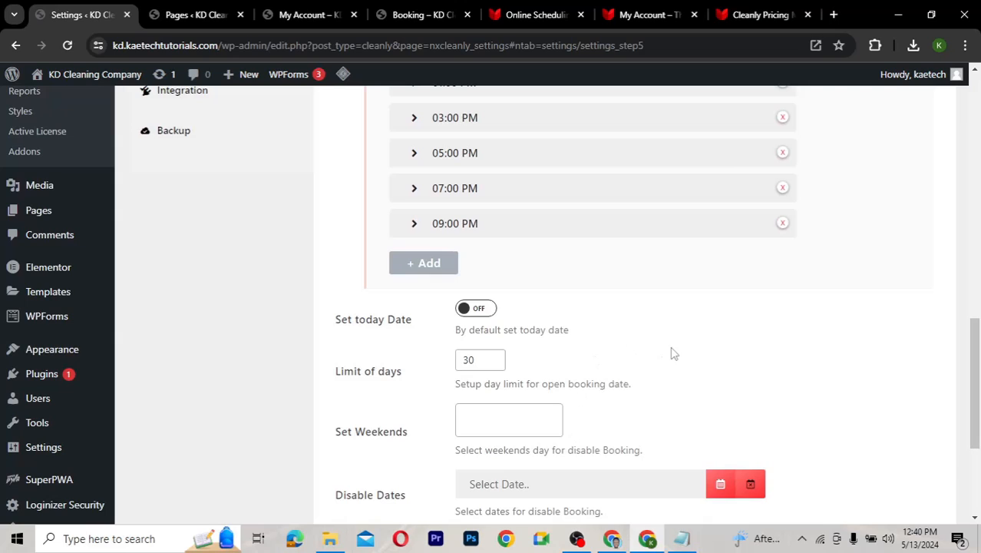
{"action": "scroll", "coordinate": [672, 354], "scroll_direction": "up", "scroll_amount": 3}
{"action": "left_click", "coordinate": [439, 170]}
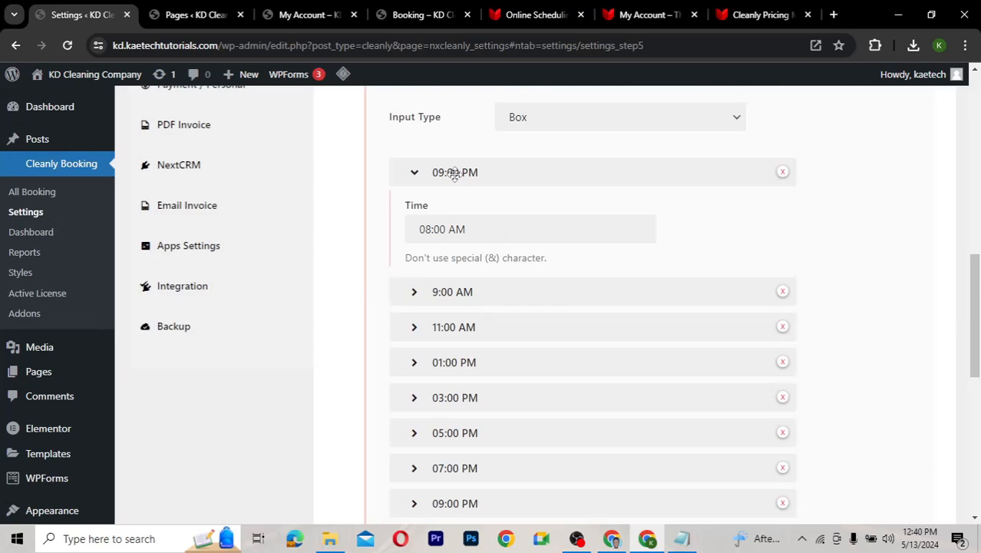
{"action": "left_click", "coordinate": [495, 170]}
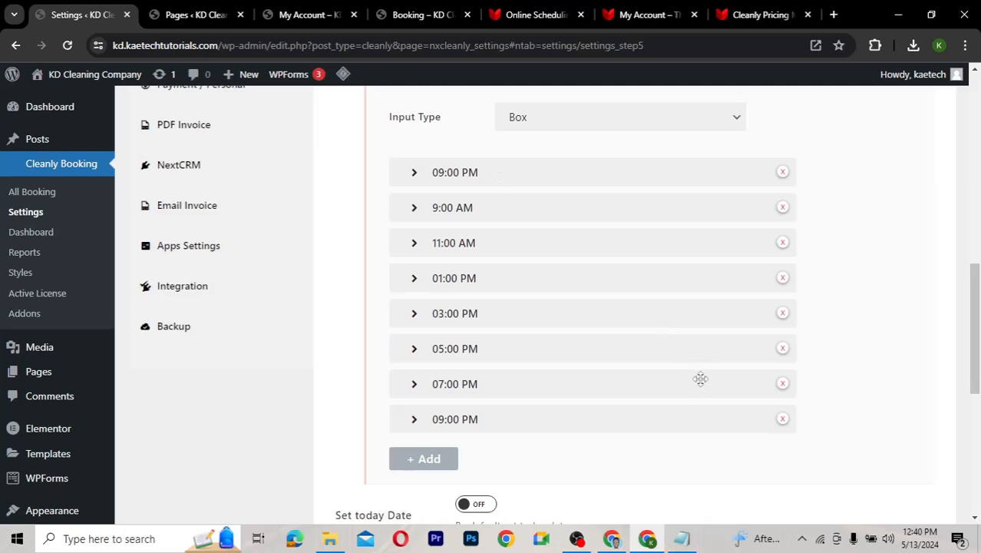
Save All Changes for the updated Step 5 time slots
{"action": "scroll", "coordinate": [697, 498], "scroll_direction": "down", "scroll_amount": 5}
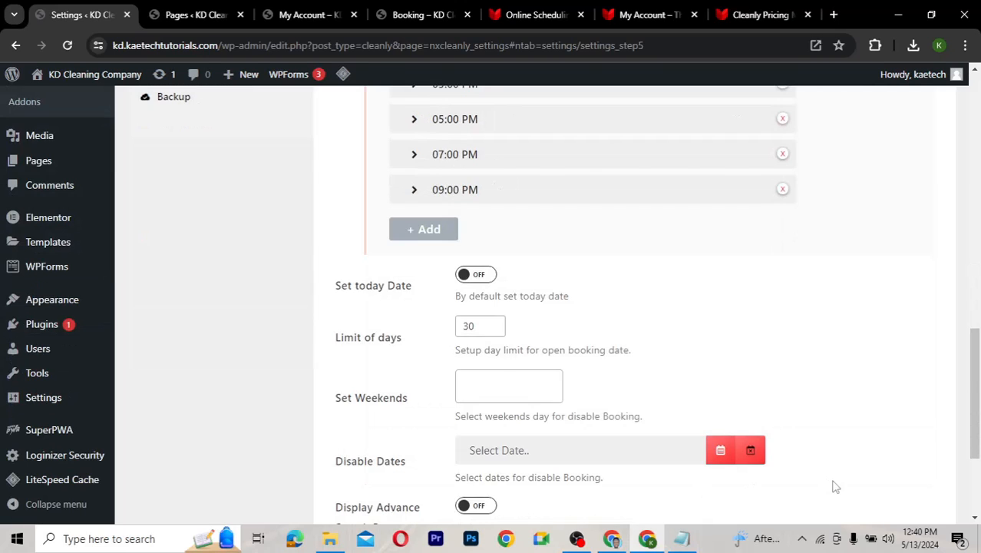
{"action": "left_click", "coordinate": [837, 441]}
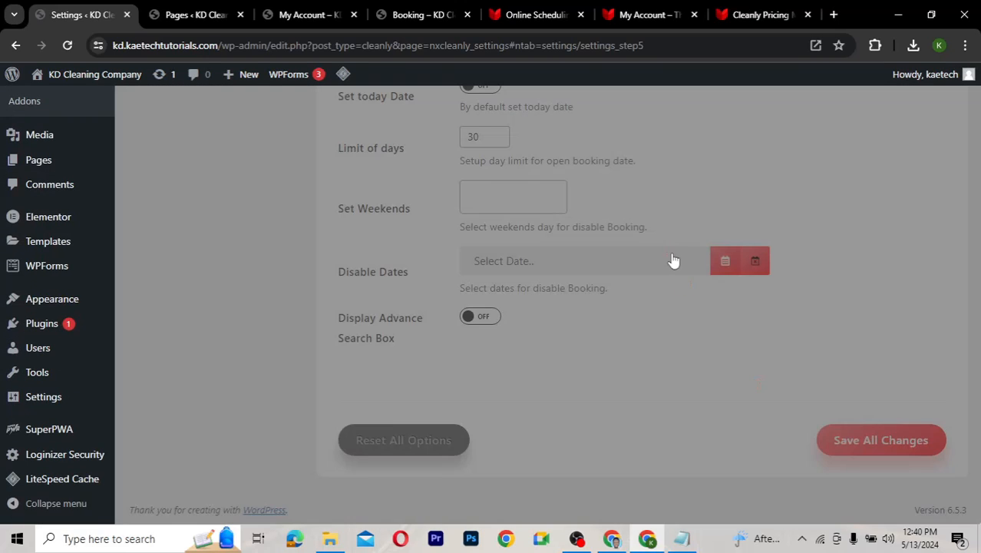
{"action": "scroll", "coordinate": [672, 253], "scroll_direction": "up", "scroll_amount": 10}
{"action": "scroll", "coordinate": [671, 253], "scroll_direction": "down", "scroll_amount": 1}
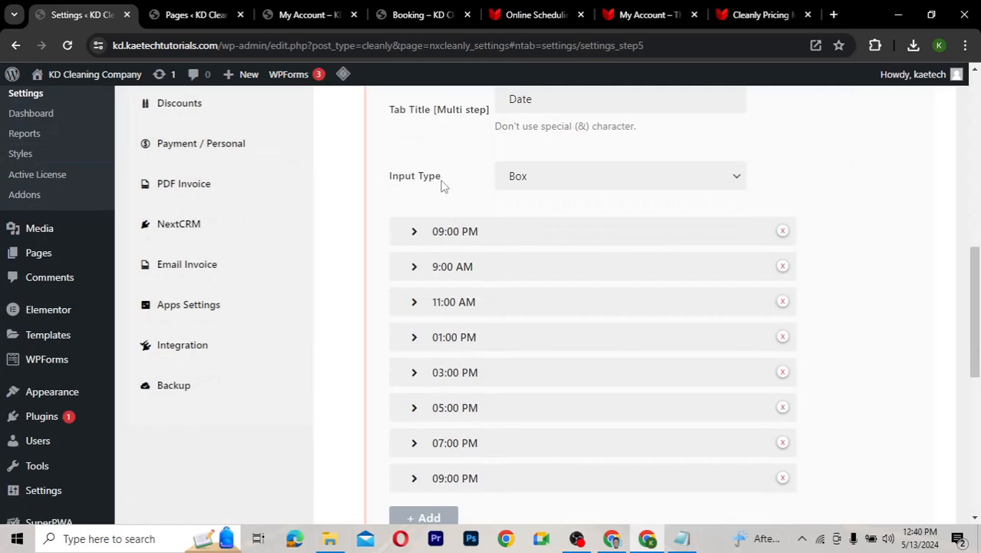
{"action": "scroll", "coordinate": [442, 185], "scroll_direction": "up", "scroll_amount": 3}
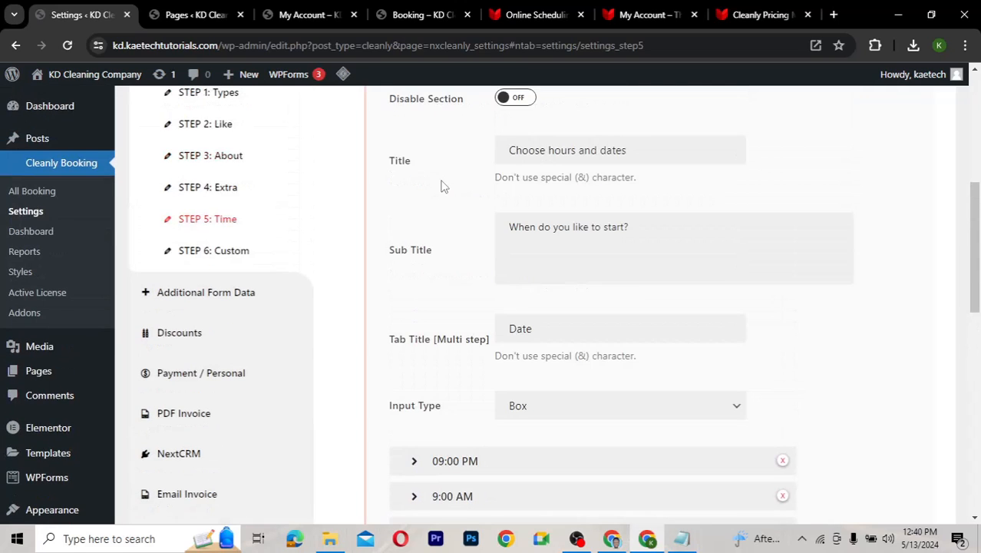
{"action": "scroll", "coordinate": [442, 184], "scroll_direction": "up", "scroll_amount": 1}
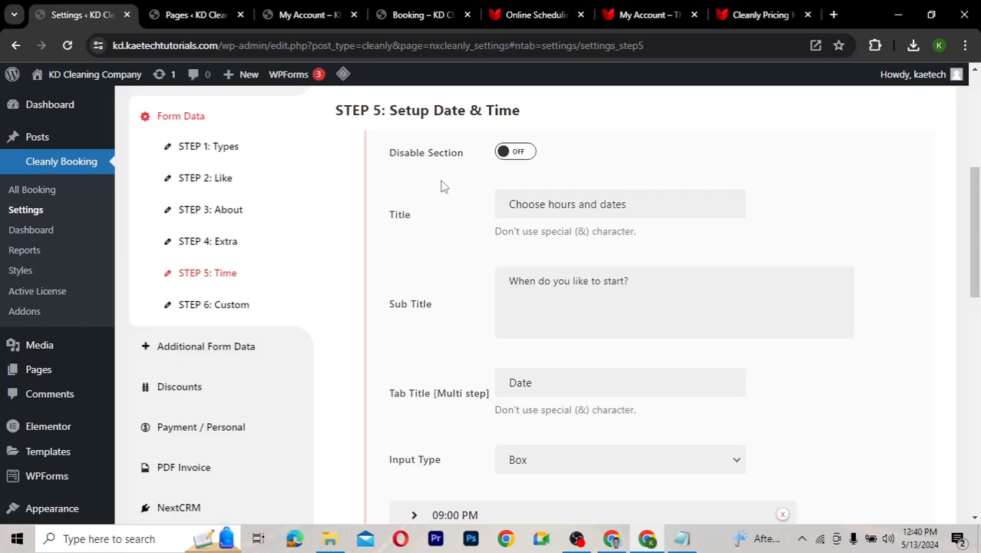
{"action": "scroll", "coordinate": [441, 184], "scroll_direction": "down", "scroll_amount": 1}
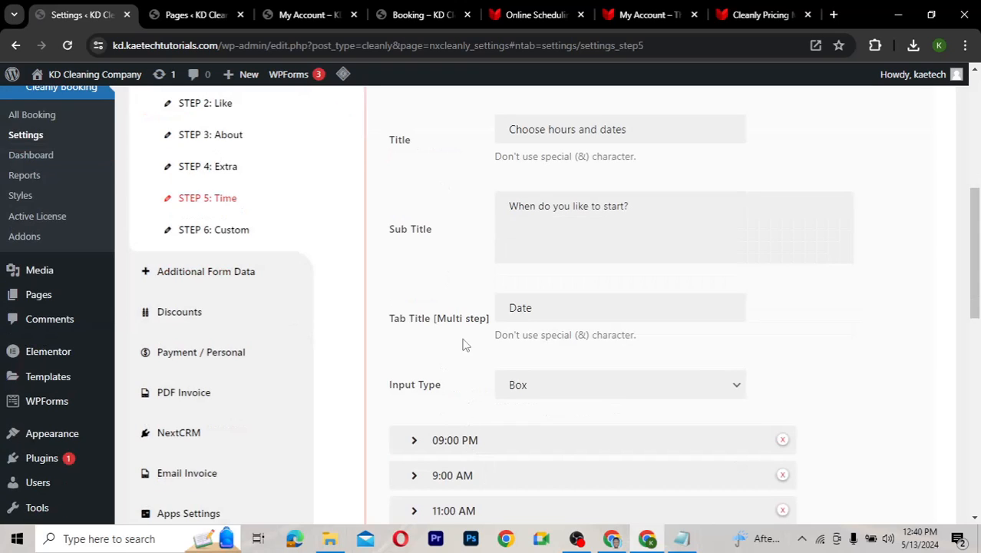
{"action": "scroll", "coordinate": [421, 248], "scroll_direction": "up", "scroll_amount": 1}
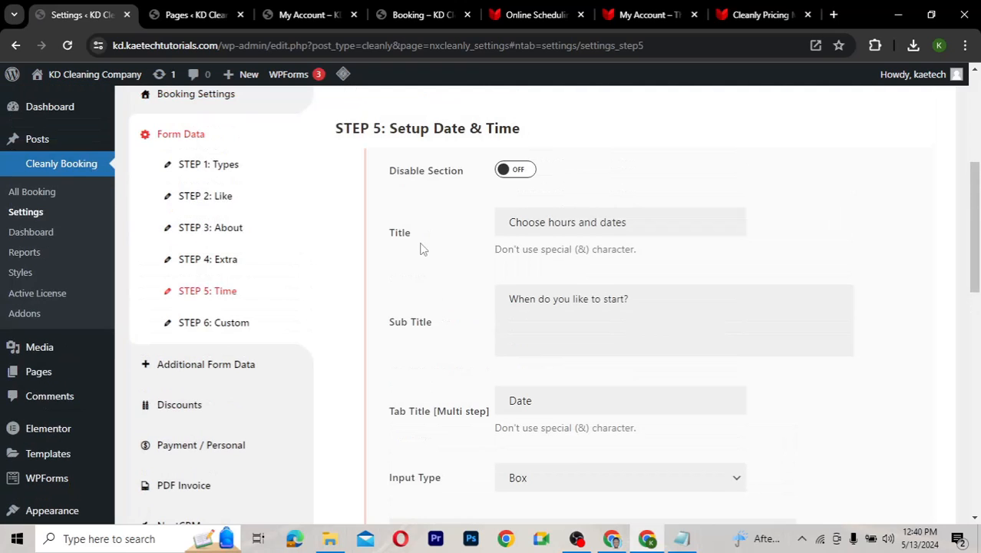
Open STEP 6: Custom and inspect the optional special requirements custom field
{"action": "left_click", "coordinate": [218, 323]}
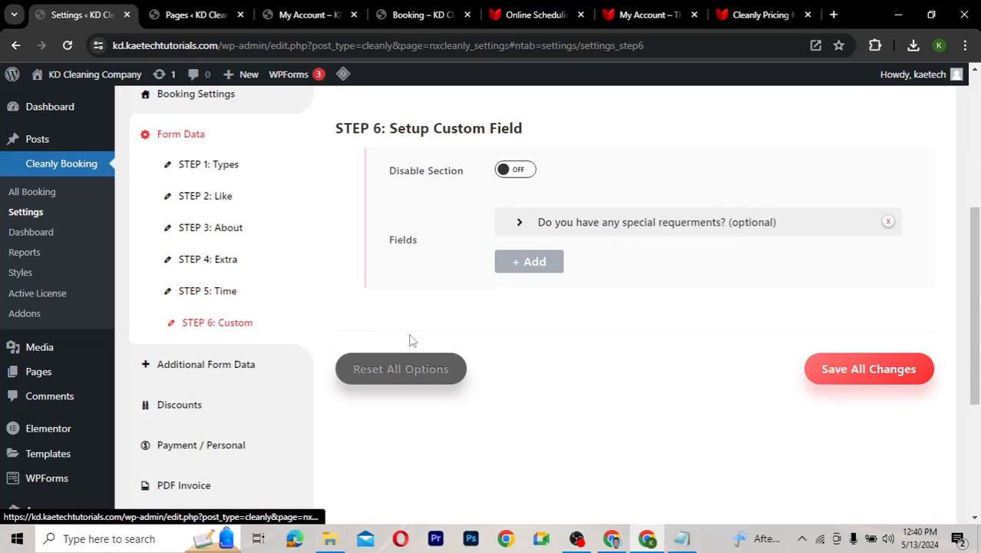
{"action": "left_click", "coordinate": [530, 221]}
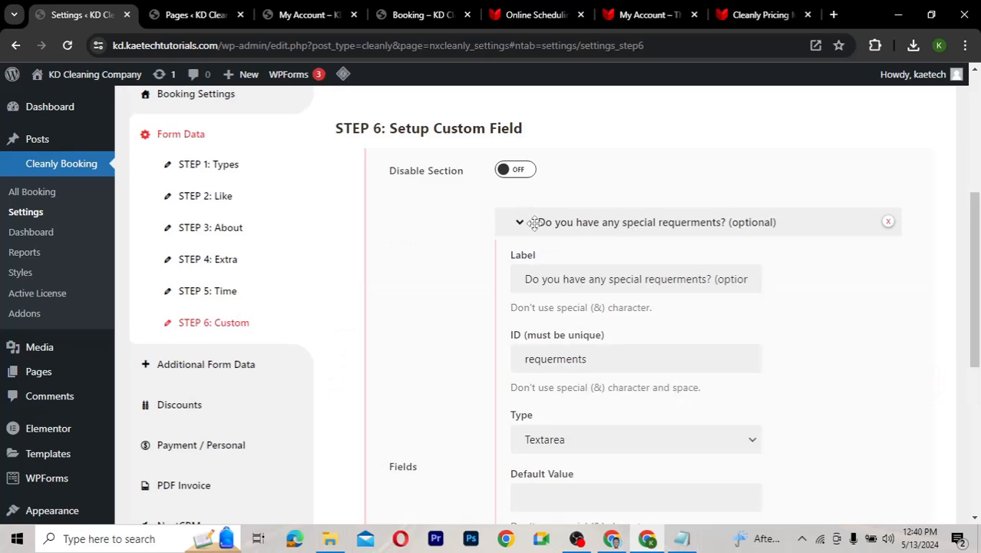
{"action": "left_click", "coordinate": [528, 221]}
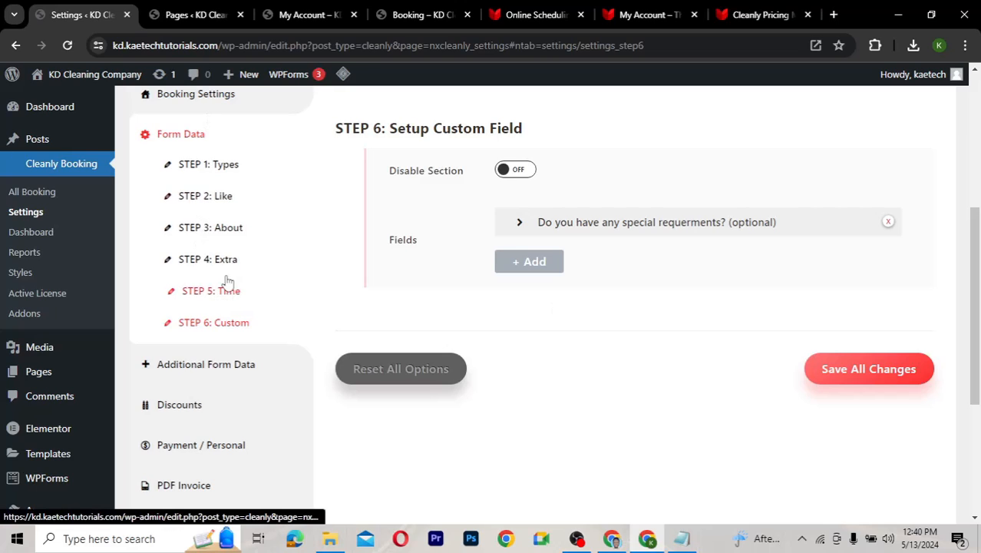
{"action": "scroll", "coordinate": [322, 300], "scroll_direction": "down", "scroll_amount": 3}
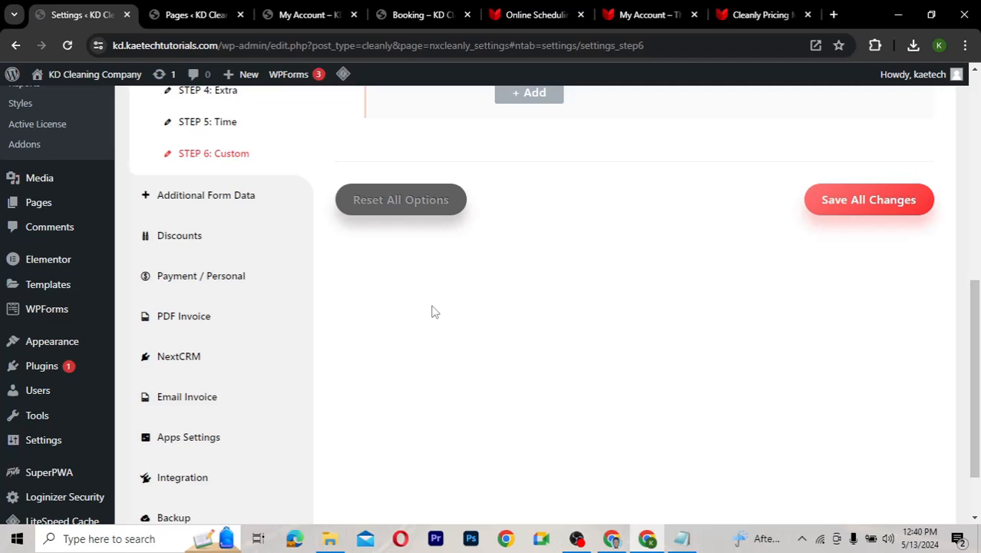
Open the Discounts settings and review the flat-rate Special Coupon entry
{"action": "left_click", "coordinate": [183, 238]}
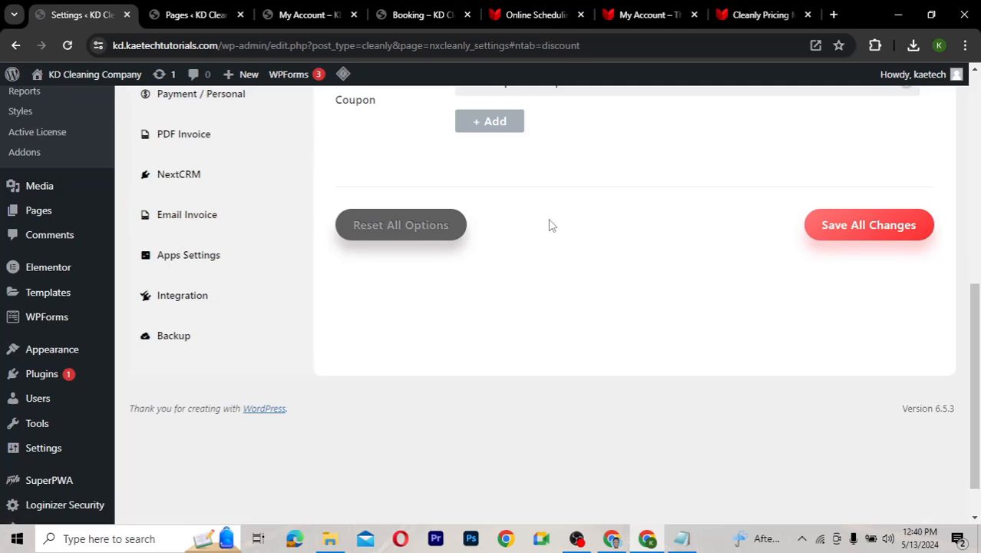
{"action": "scroll", "coordinate": [548, 219], "scroll_direction": "up", "scroll_amount": 2}
{"action": "scroll", "coordinate": [534, 189], "scroll_direction": "up", "scroll_amount": 1}
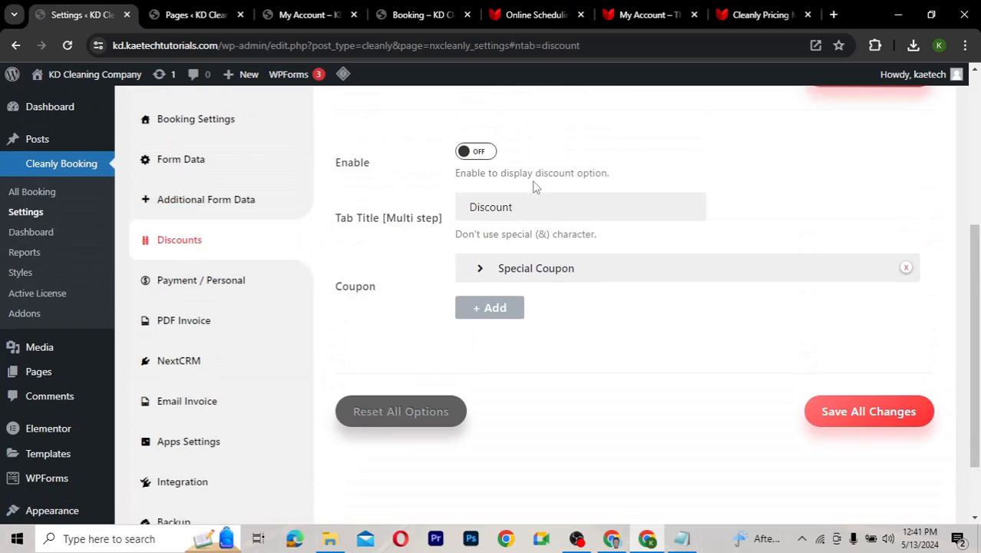
{"action": "left_click", "coordinate": [542, 270]}
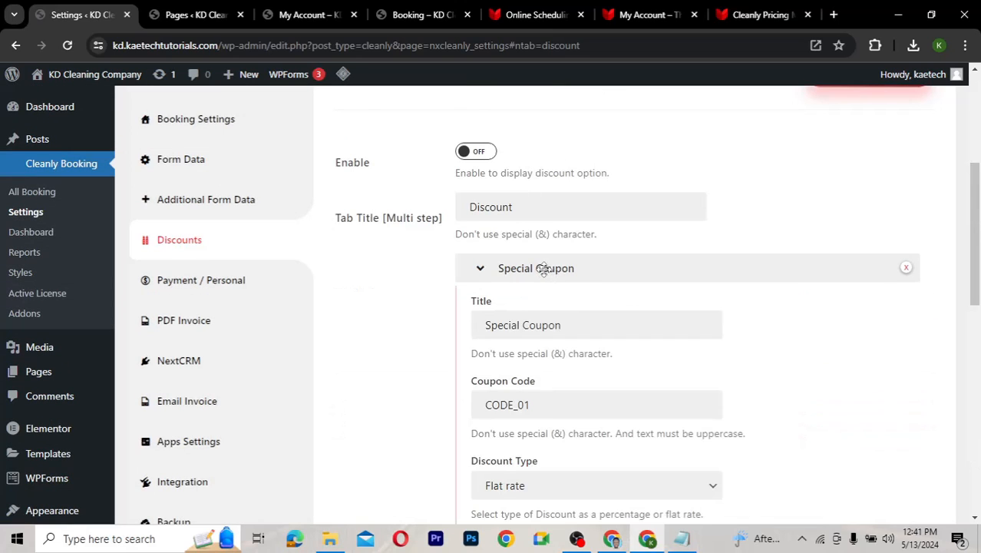
{"action": "left_click", "coordinate": [543, 269]}
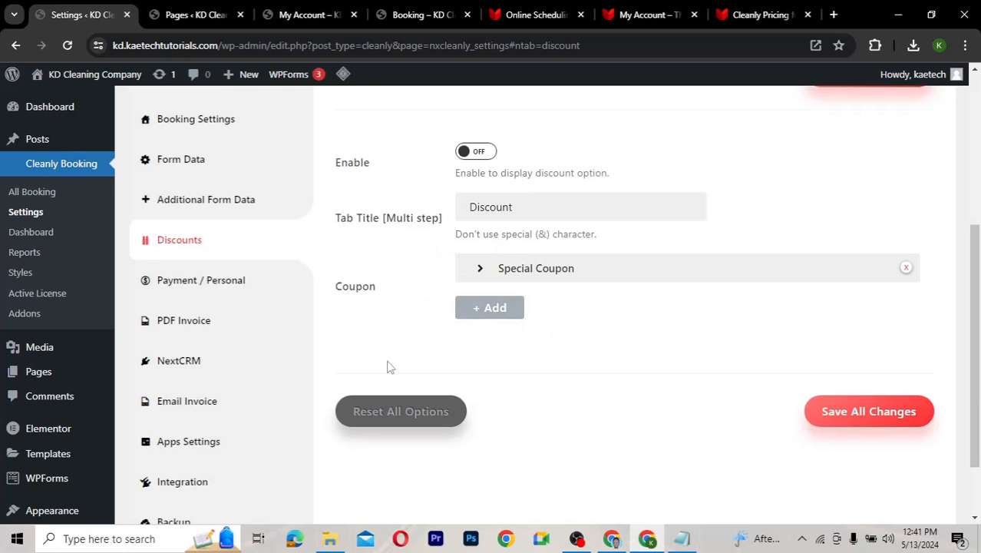
{"action": "scroll", "coordinate": [388, 367], "scroll_direction": "down", "scroll_amount": 2}
{"action": "scroll", "coordinate": [388, 367], "scroll_direction": "down", "scroll_amount": 1}
{"action": "scroll", "coordinate": [387, 367], "scroll_direction": "up", "scroll_amount": 2}
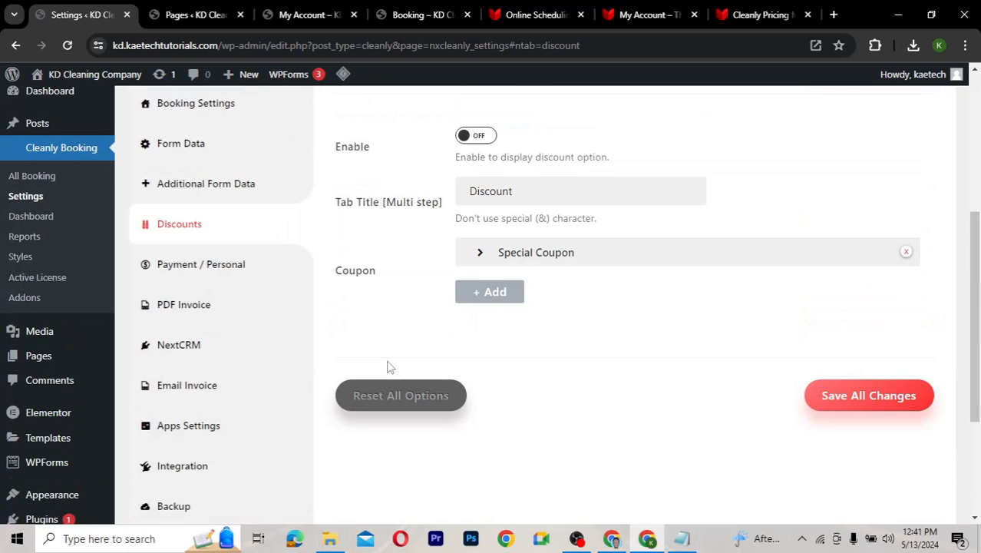
{"action": "scroll", "coordinate": [388, 367], "scroll_direction": "down", "scroll_amount": 1}
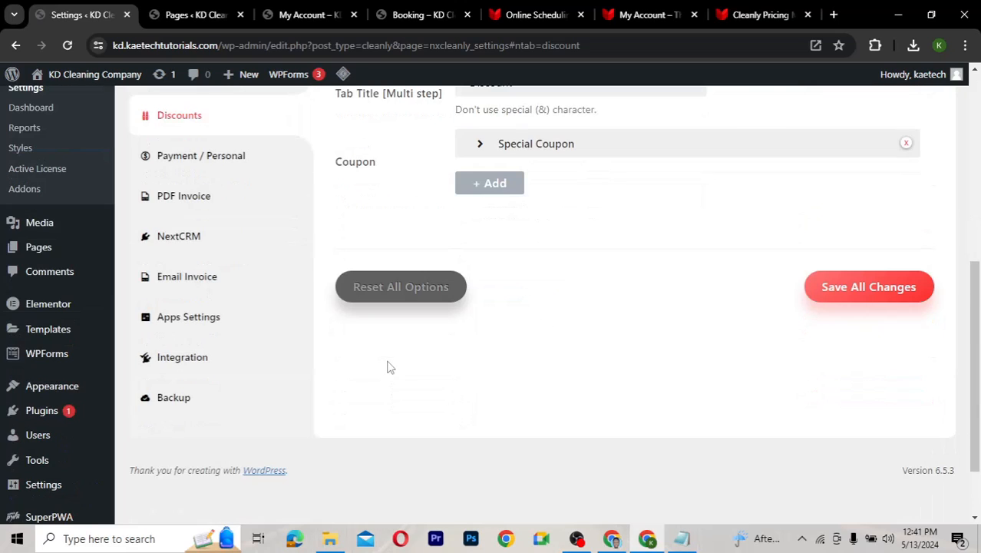
{"action": "left_click", "coordinate": [216, 162]}
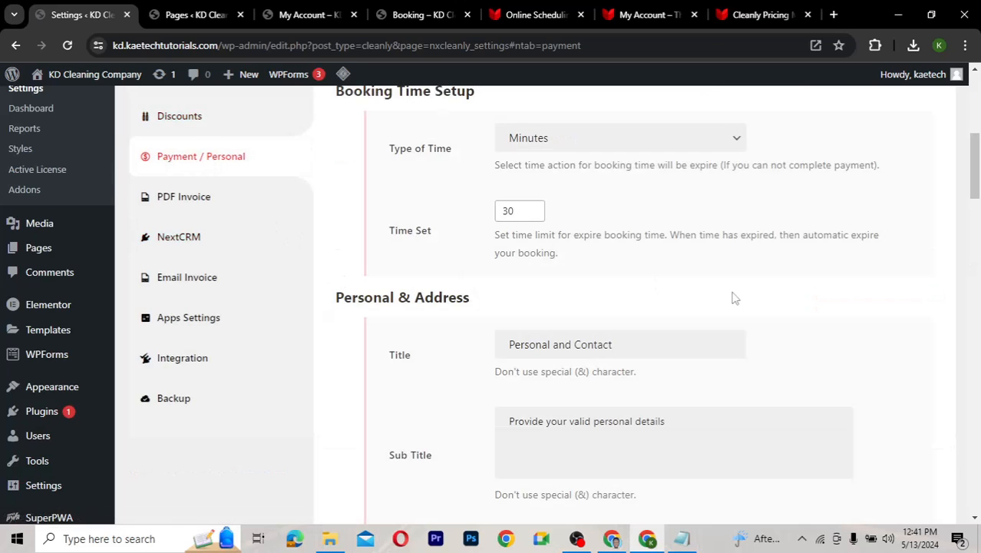
{"action": "scroll", "coordinate": [733, 298], "scroll_direction": "up", "scroll_amount": 1}
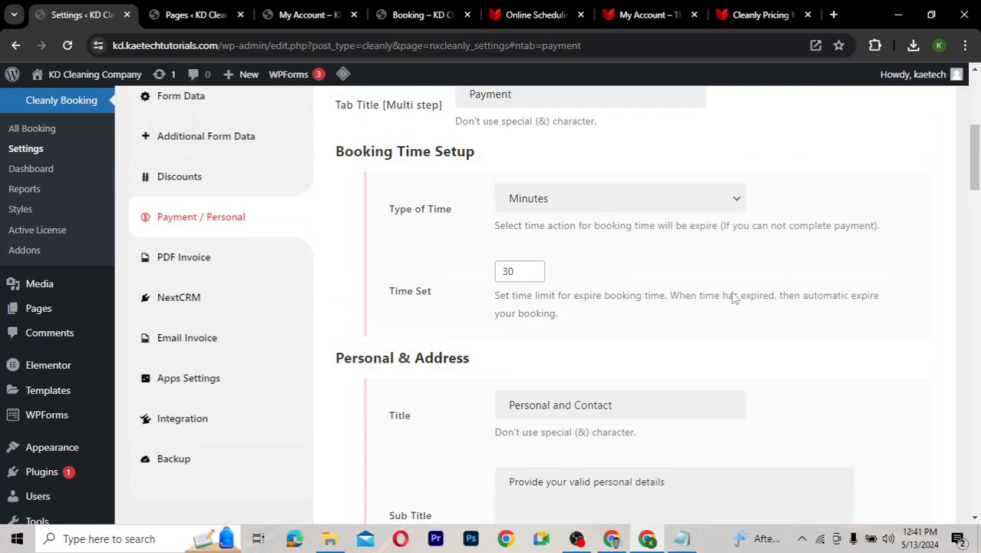
{"action": "scroll", "coordinate": [733, 298], "scroll_direction": "up", "scroll_amount": 1}
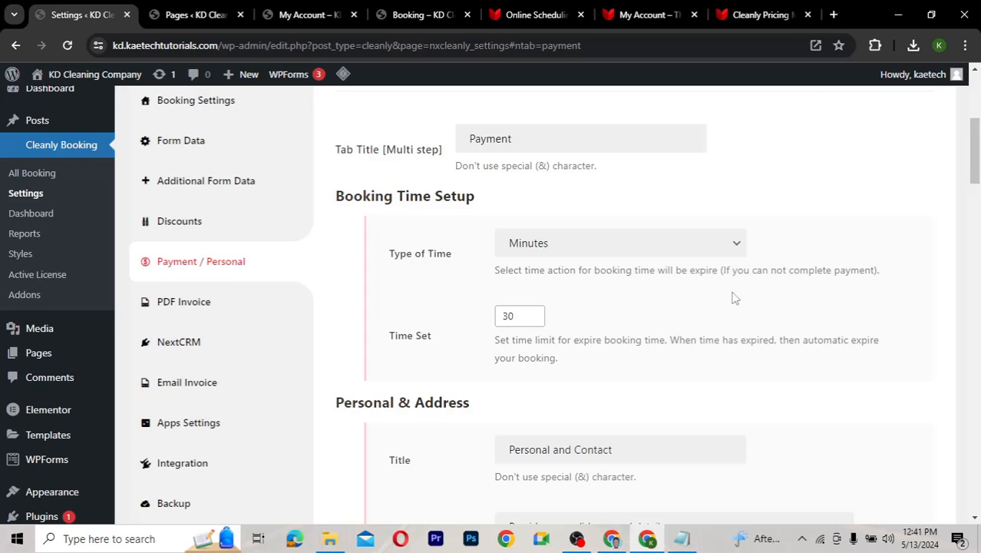
{"action": "scroll", "coordinate": [733, 298], "scroll_direction": "up", "scroll_amount": 1}
{"action": "scroll", "coordinate": [734, 298], "scroll_direction": "up", "scroll_amount": 1}
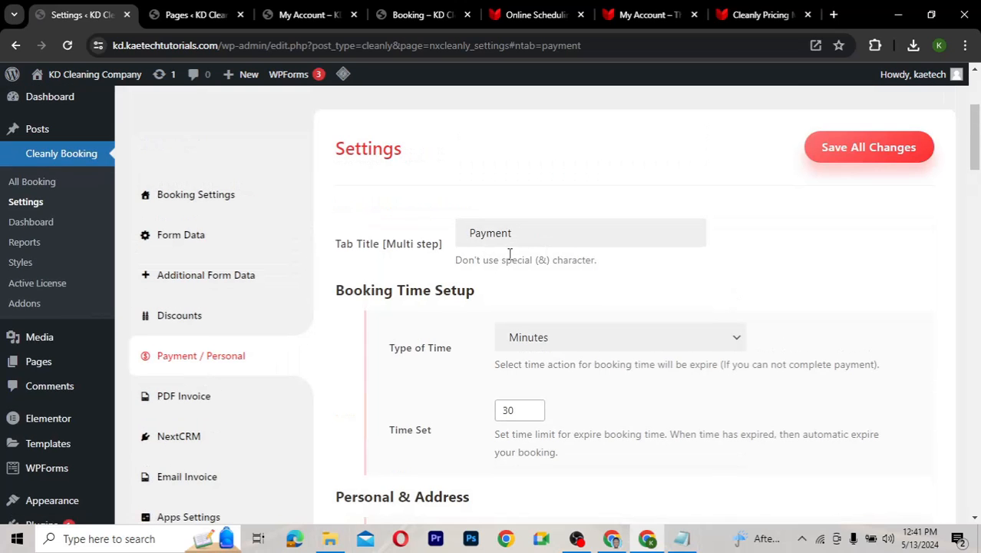
{"action": "scroll", "coordinate": [568, 309], "scroll_direction": "down", "scroll_amount": 2}
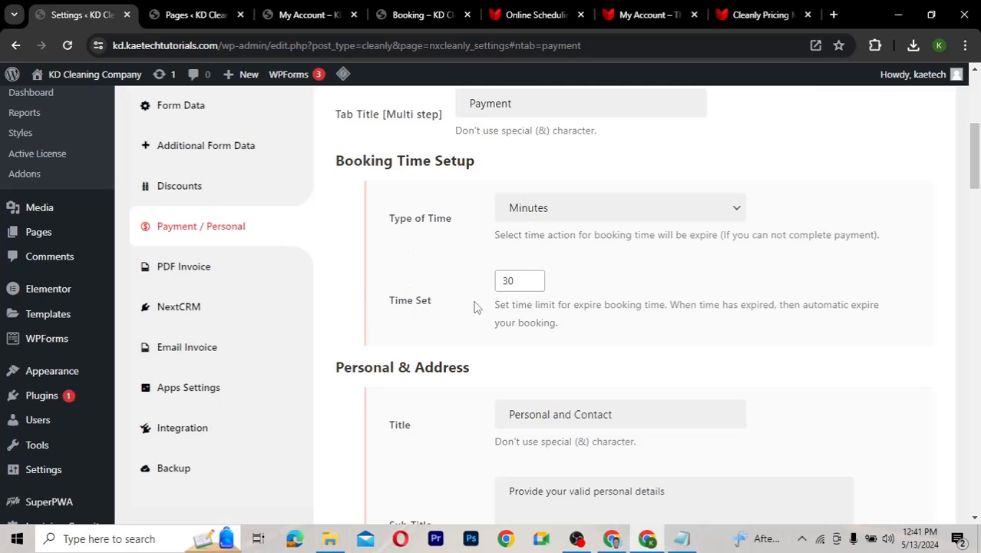
{"action": "scroll", "coordinate": [582, 317], "scroll_direction": "down", "scroll_amount": 2}
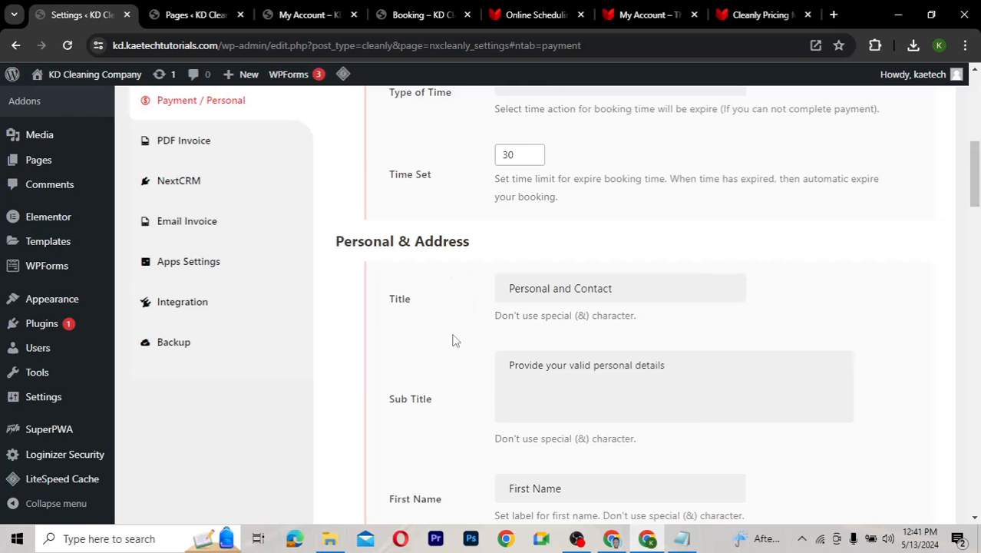
{"action": "scroll", "coordinate": [453, 340], "scroll_direction": "down", "scroll_amount": 3}
{"action": "scroll", "coordinate": [453, 340], "scroll_direction": "down", "scroll_amount": 2}
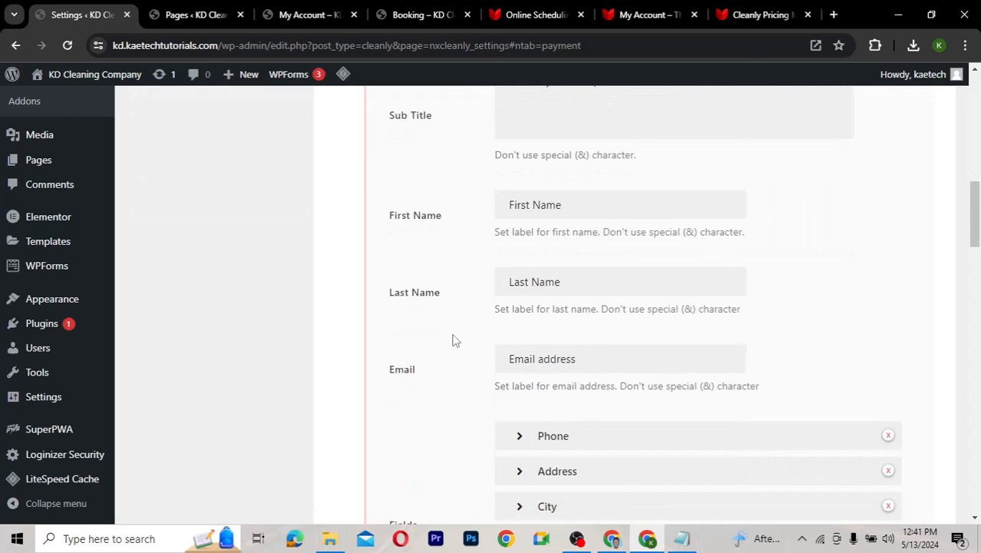
{"action": "scroll", "coordinate": [453, 340], "scroll_direction": "down", "scroll_amount": 5}
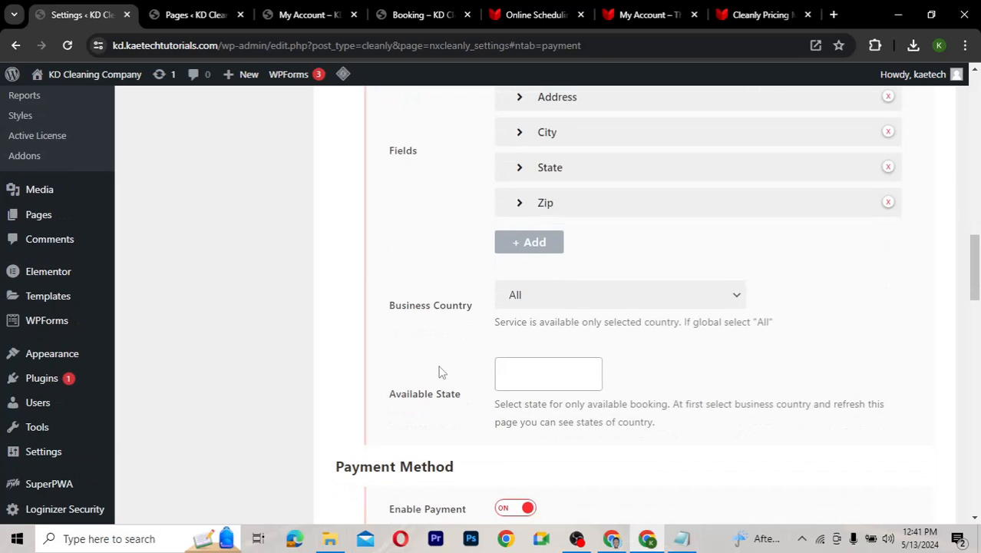
{"action": "scroll", "coordinate": [441, 373], "scroll_direction": "down", "scroll_amount": 1}
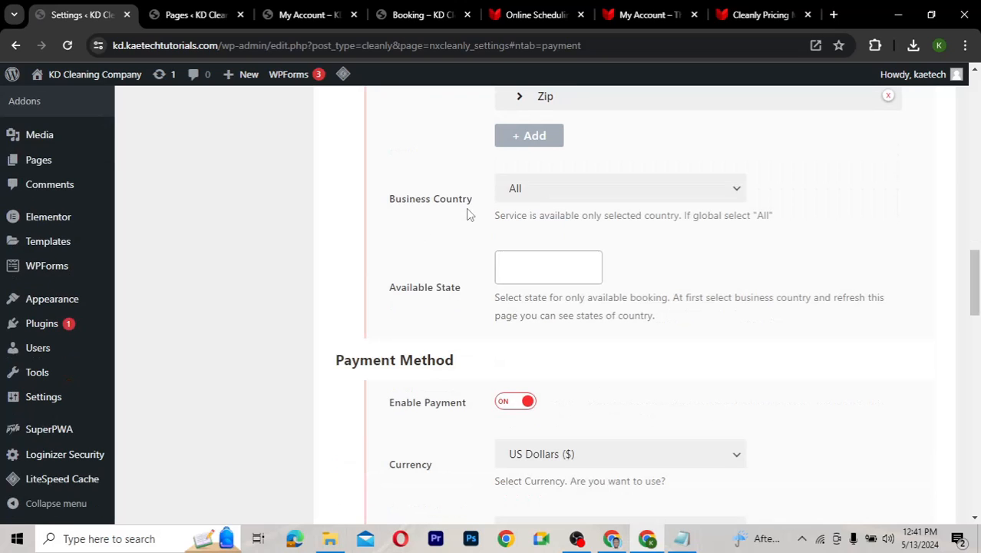
{"action": "left_click", "coordinate": [598, 194]}
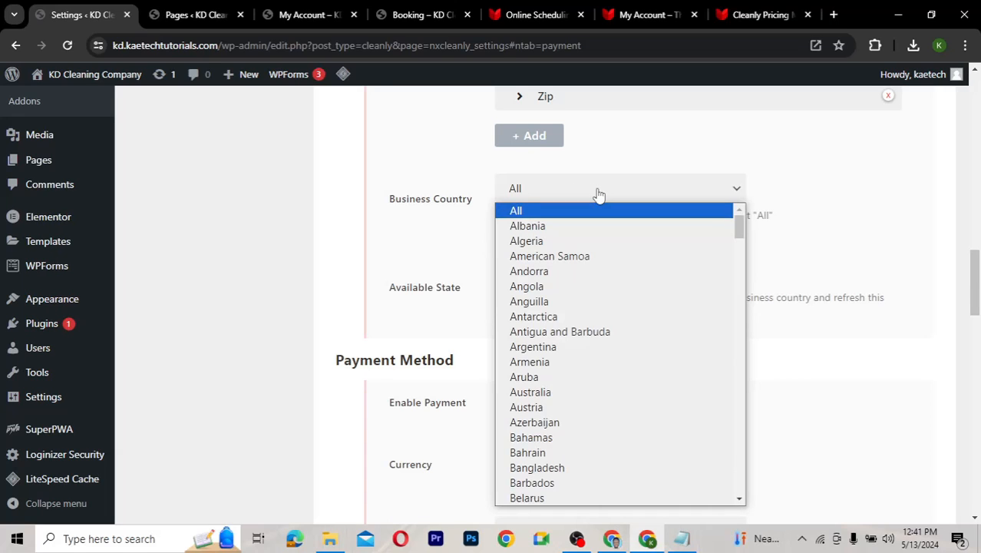
{"action": "left_click", "coordinate": [599, 193]}
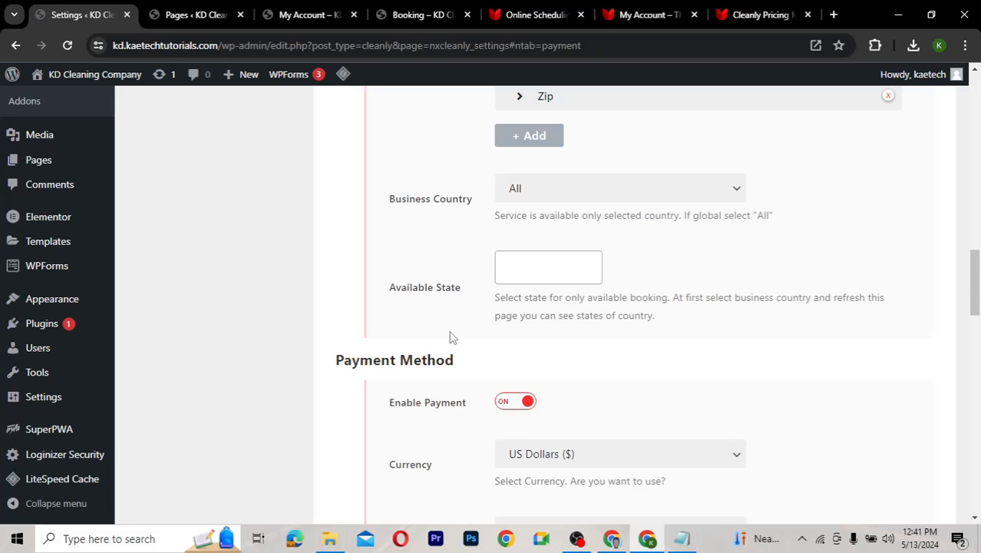
{"action": "scroll", "coordinate": [451, 338], "scroll_direction": "down", "scroll_amount": 1}
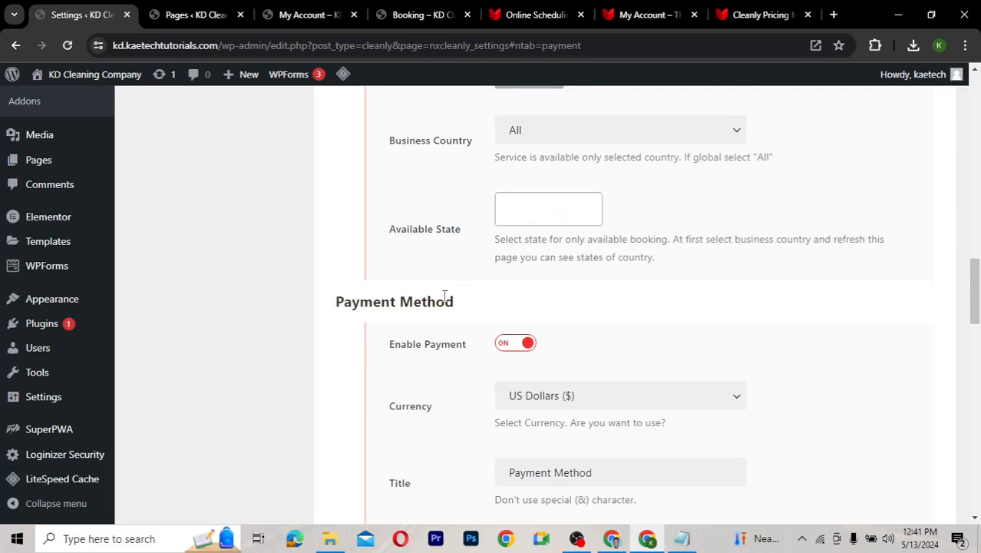
{"action": "scroll", "coordinate": [444, 295], "scroll_direction": "down", "scroll_amount": 3}
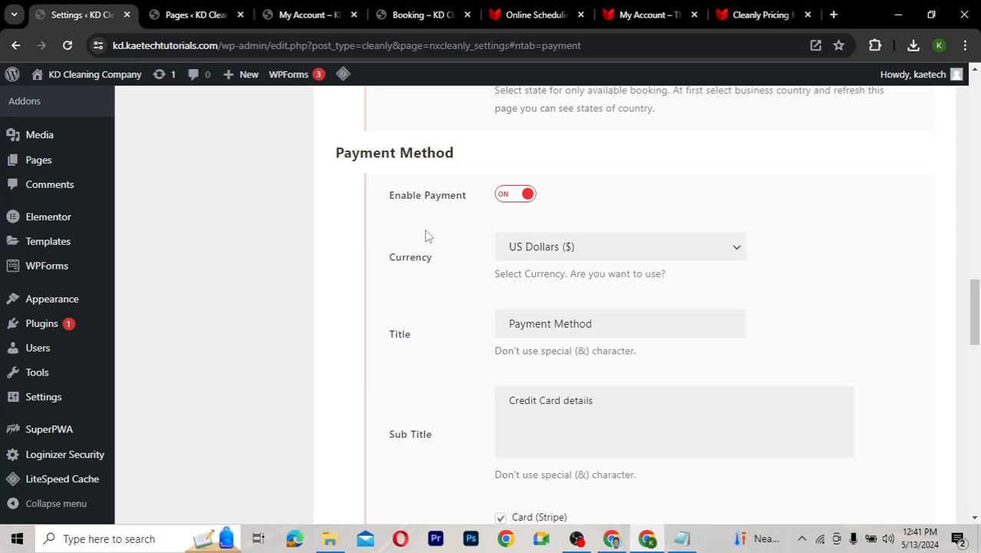
{"action": "scroll", "coordinate": [424, 229], "scroll_direction": "down", "scroll_amount": 1}
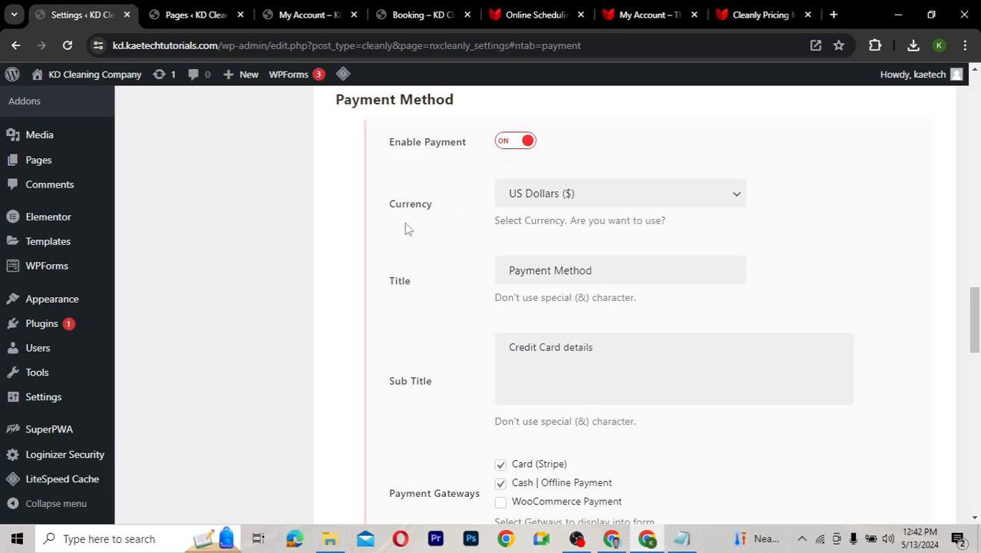
{"action": "scroll", "coordinate": [421, 244], "scroll_direction": "down", "scroll_amount": 1}
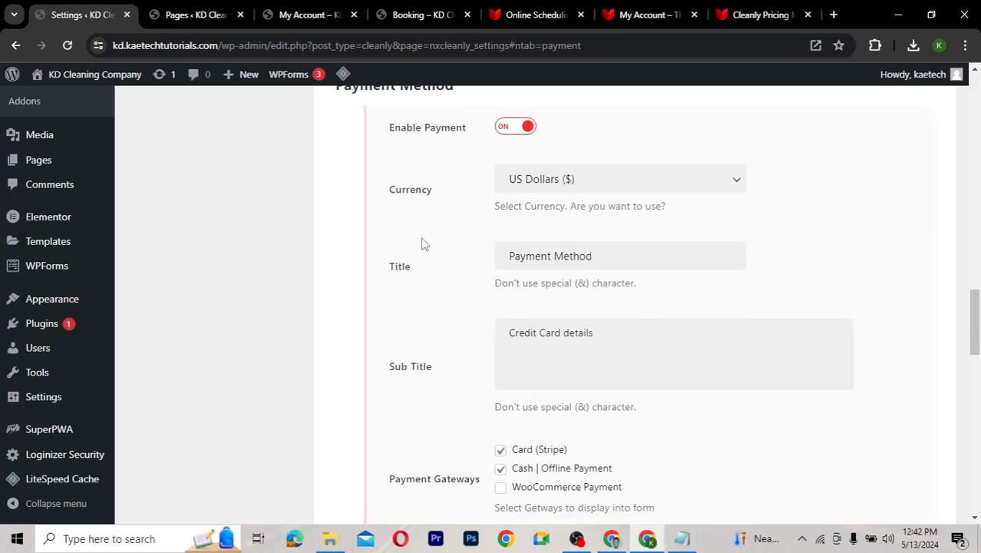
{"action": "scroll", "coordinate": [421, 244], "scroll_direction": "down", "scroll_amount": 1}
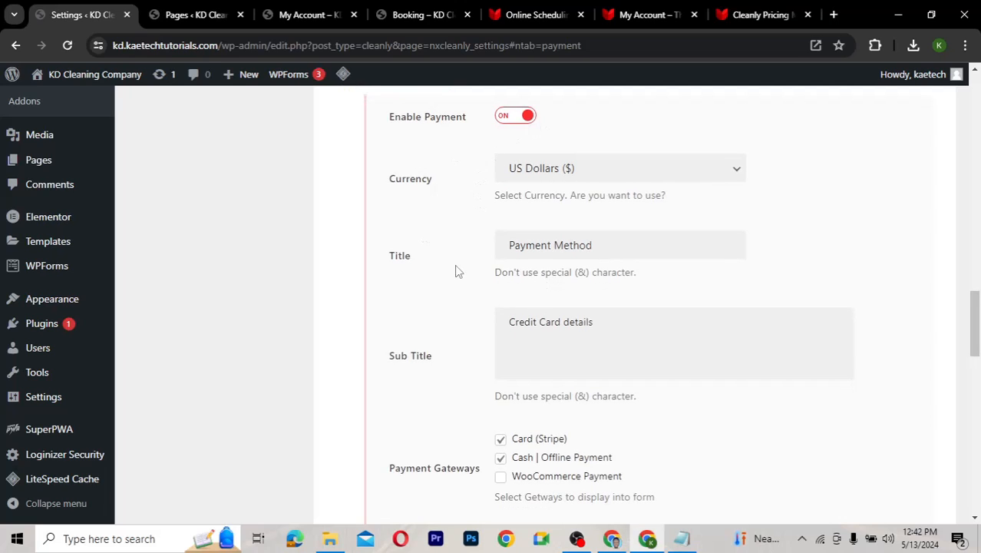
{"action": "scroll", "coordinate": [455, 270], "scroll_direction": "down", "scroll_amount": 1}
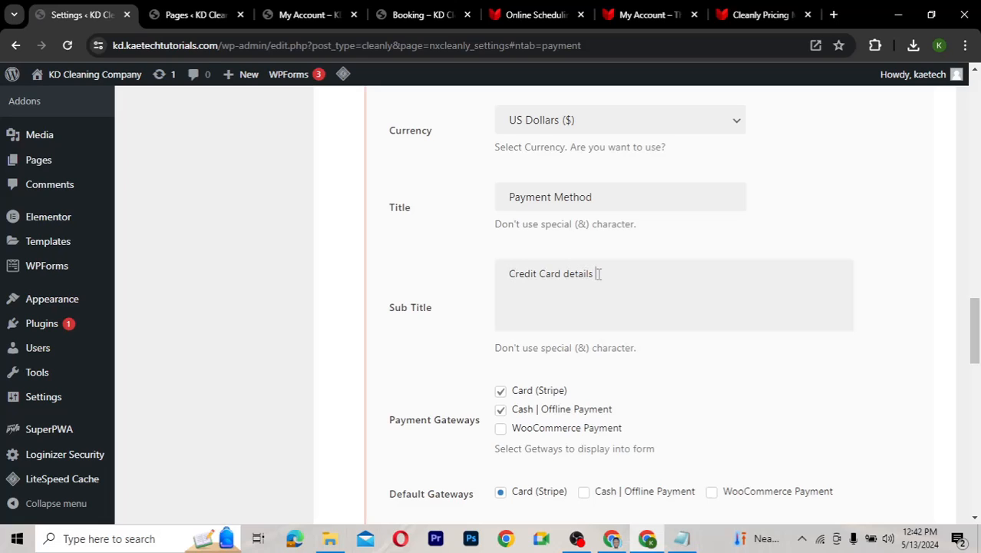
Append '(VISA/MasterCard)' to the 'Credit Card details' subtitle, correcting a mistyped letter
{"action": "type", "text": "VISA/MAs"}
{"action": "key", "text": "BackSpace"}
{"action": "type", "text": "aster"}
{"action": "type", "text": "Card"}
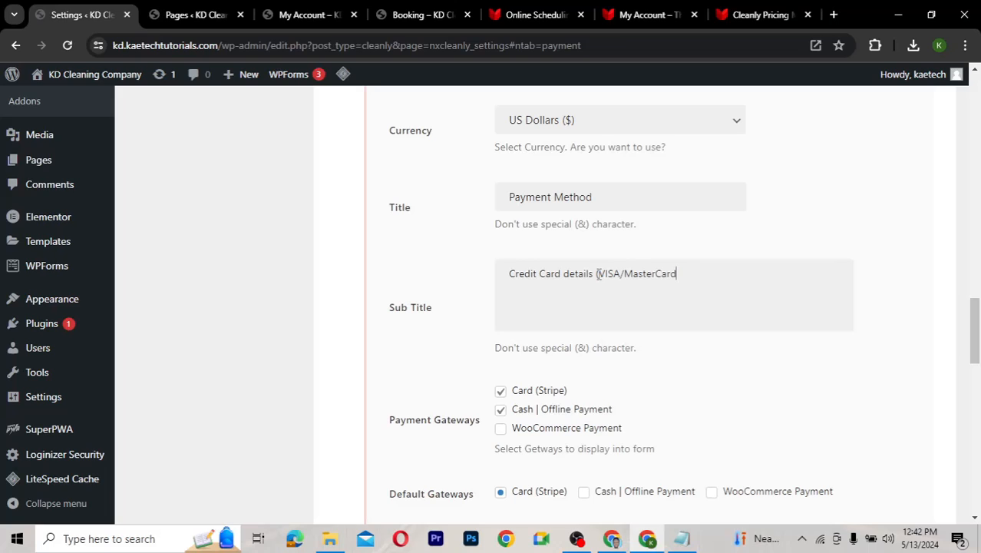
{"action": "type", "text": ")"}
{"action": "scroll", "coordinate": [431, 378], "scroll_direction": "down", "scroll_amount": 2}
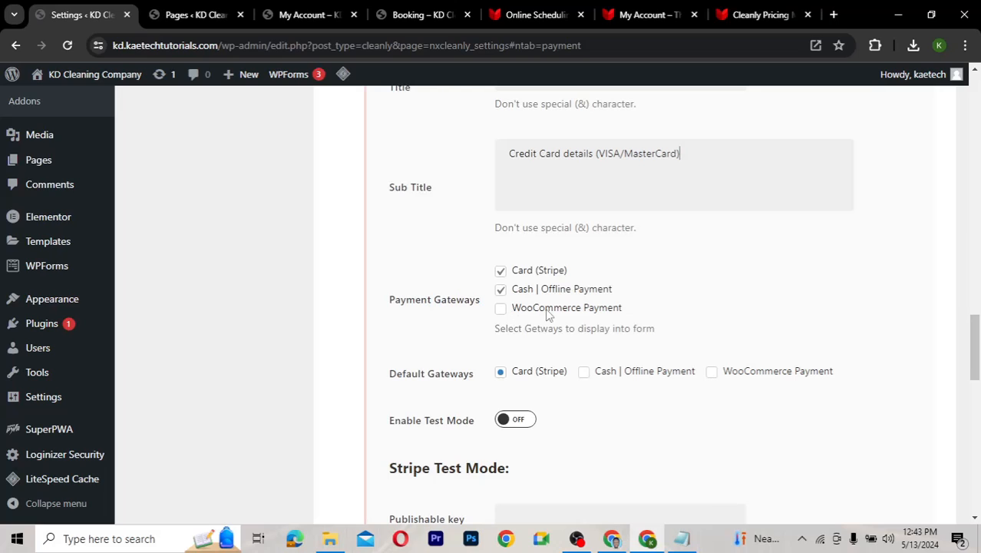
Switch Enable Deposit Payment on
{"action": "scroll", "coordinate": [495, 345], "scroll_direction": "down", "scroll_amount": 2}
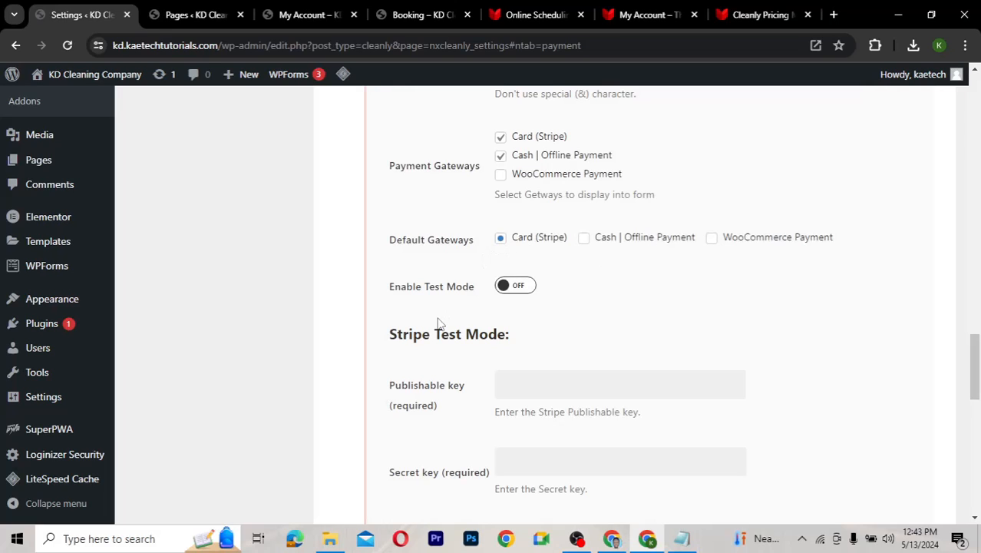
{"action": "scroll", "coordinate": [439, 322], "scroll_direction": "down", "scroll_amount": 2}
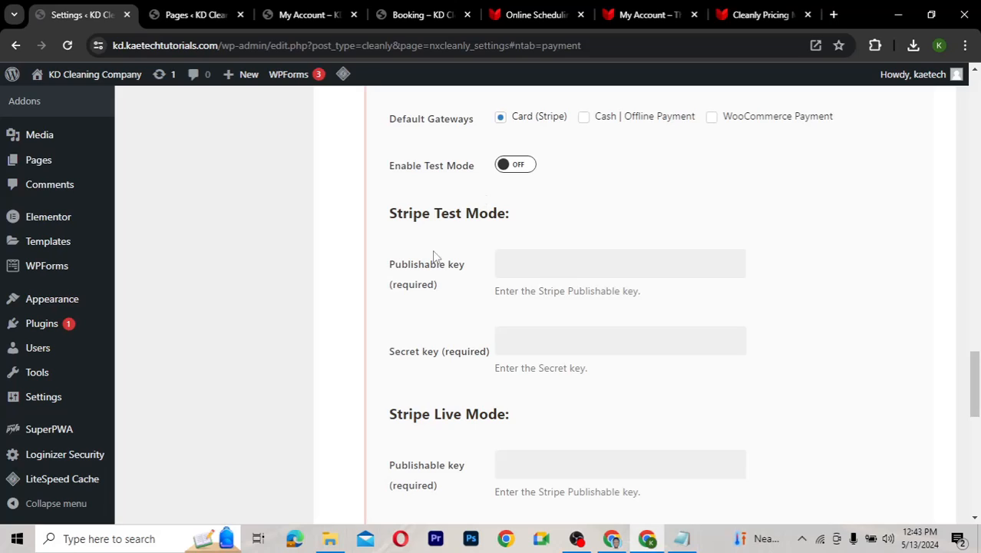
{"action": "scroll", "coordinate": [434, 254], "scroll_direction": "down", "scroll_amount": 1}
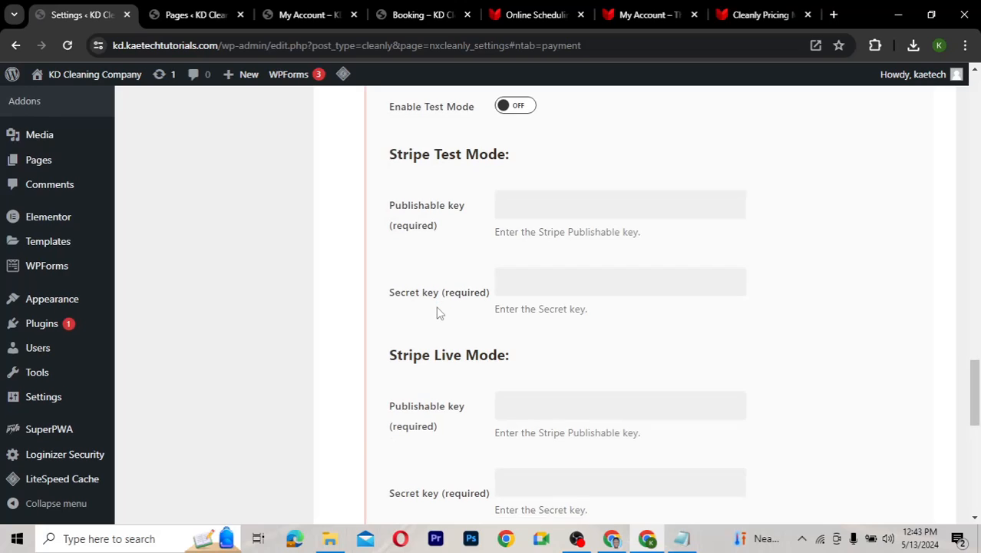
{"action": "scroll", "coordinate": [438, 313], "scroll_direction": "down", "scroll_amount": 2}
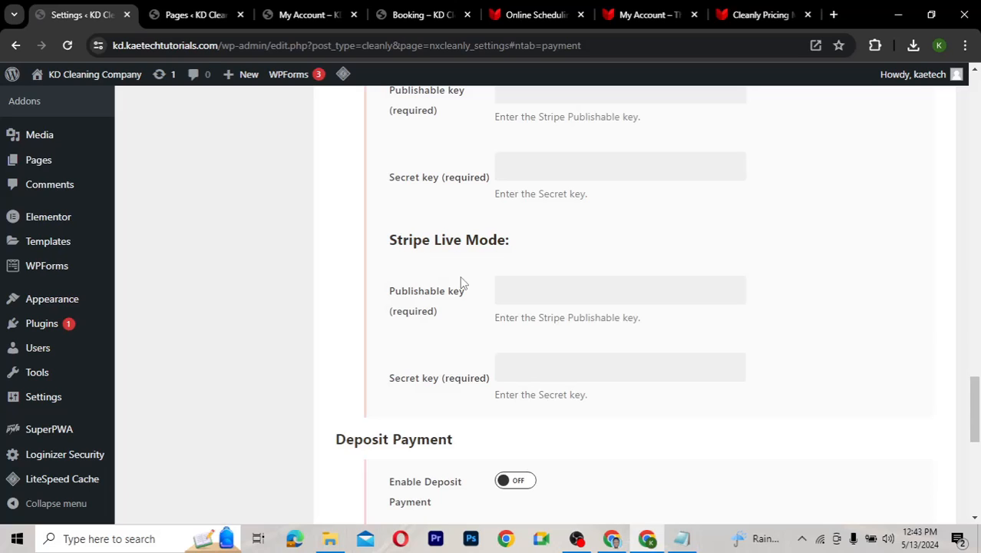
{"action": "scroll", "coordinate": [459, 313], "scroll_direction": "down", "scroll_amount": 3}
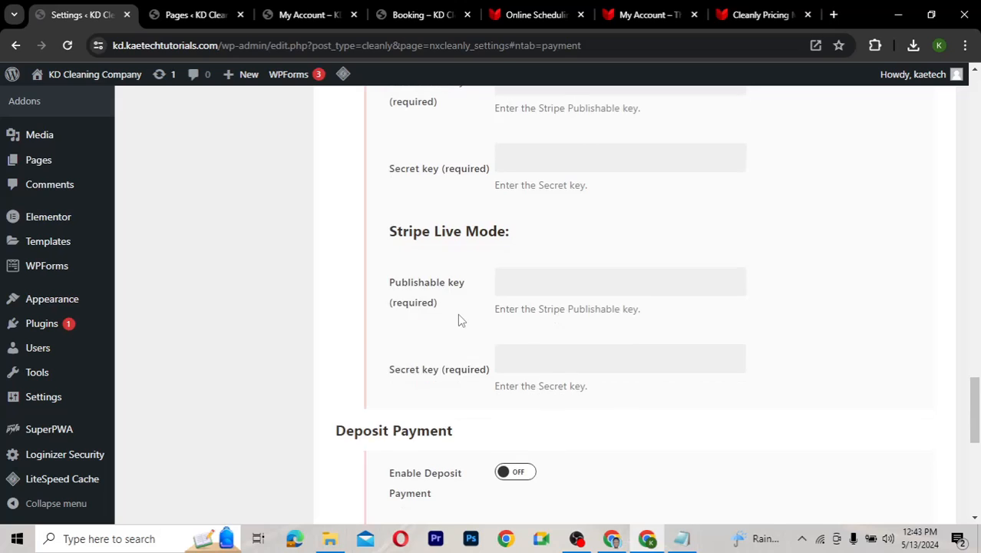
{"action": "scroll", "coordinate": [459, 319], "scroll_direction": "down", "scroll_amount": 1}
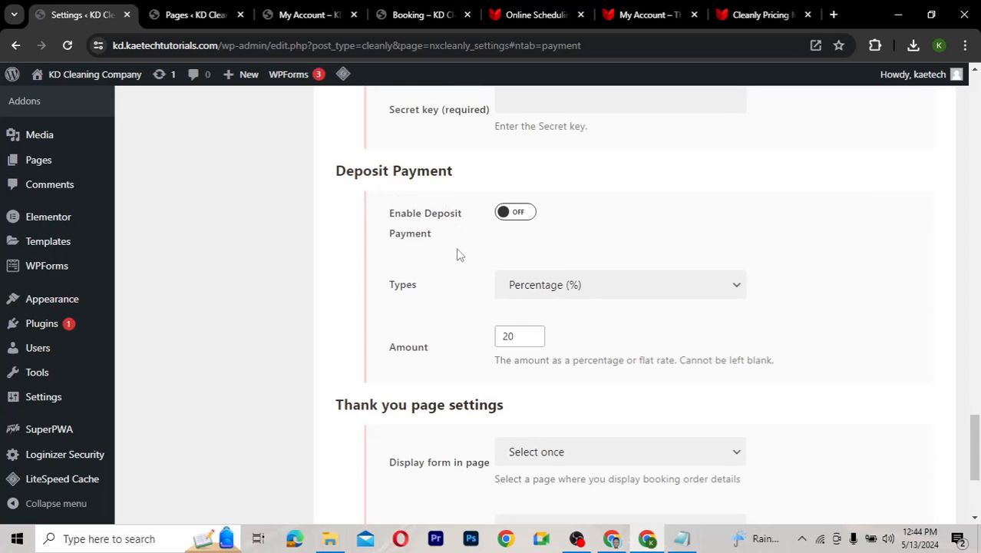
{"action": "scroll", "coordinate": [442, 301], "scroll_direction": "down", "scroll_amount": 1}
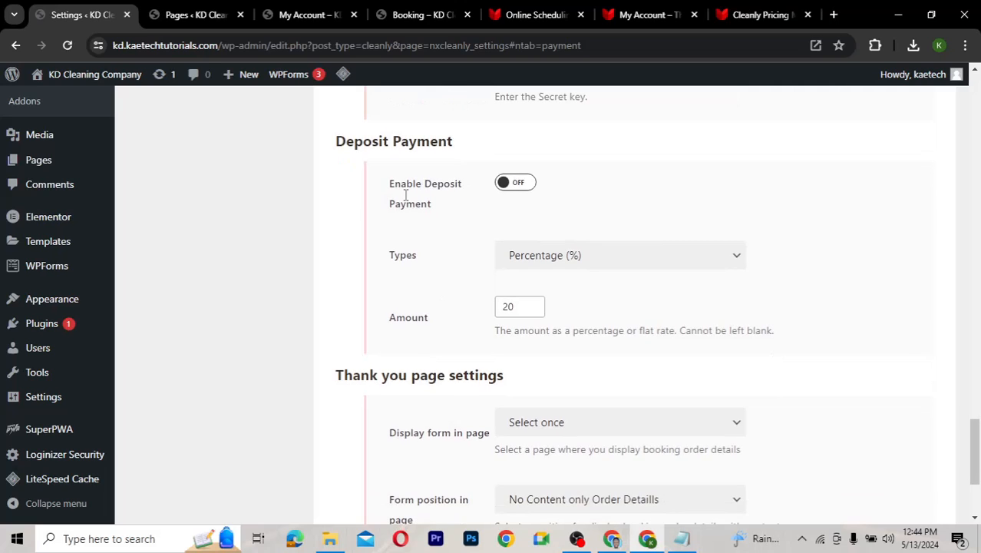
{"action": "left_click", "coordinate": [525, 187]}
Change the percentage deposit amount from 20 to 50
{"action": "scroll", "coordinate": [449, 272], "scroll_direction": "down", "scroll_amount": 3}
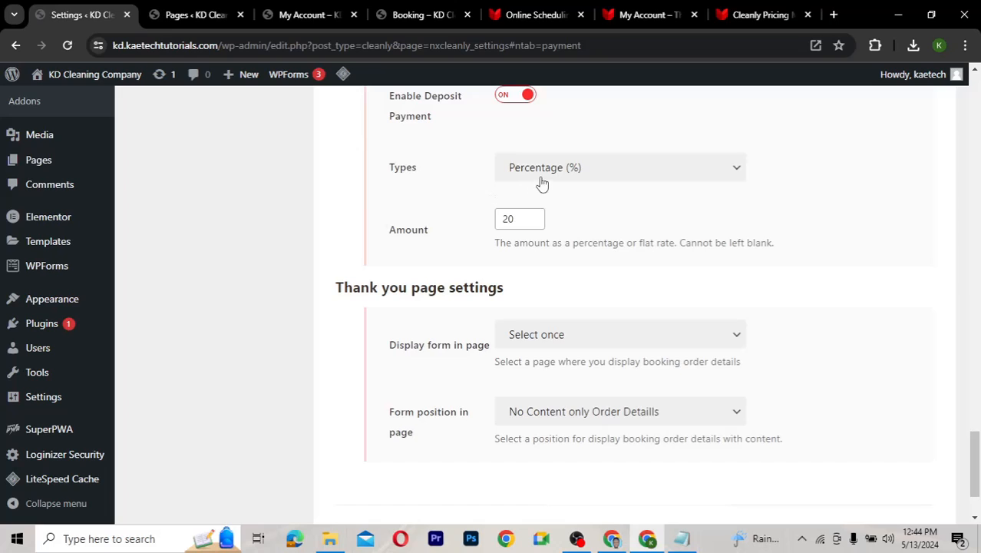
{"action": "left_click_drag", "start_coordinate": [515, 218], "coordinate": [490, 223]}
{"action": "type", "text": "5"}
{"action": "scroll", "coordinate": [407, 258], "scroll_direction": "down", "scroll_amount": 1}
{"action": "scroll", "coordinate": [409, 258], "scroll_direction": "down", "scroll_amount": 1}
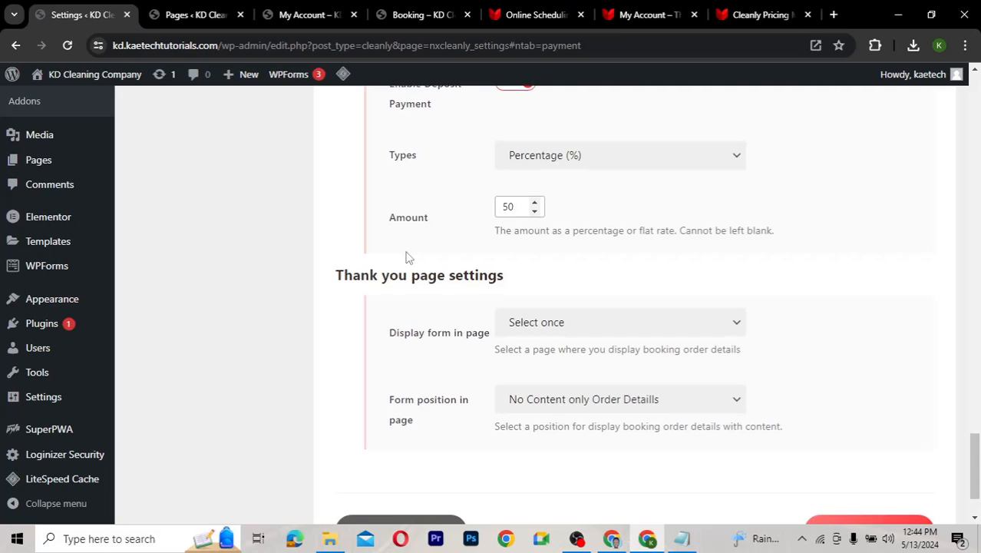
{"action": "scroll", "coordinate": [409, 258], "scroll_direction": "up", "scroll_amount": 1}
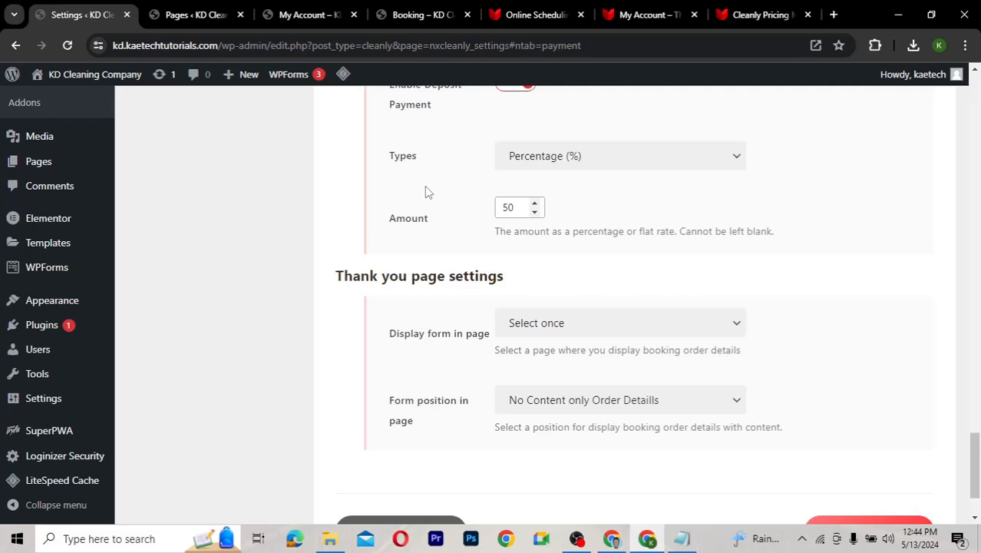
{"action": "scroll", "coordinate": [428, 192], "scroll_direction": "down", "scroll_amount": 1}
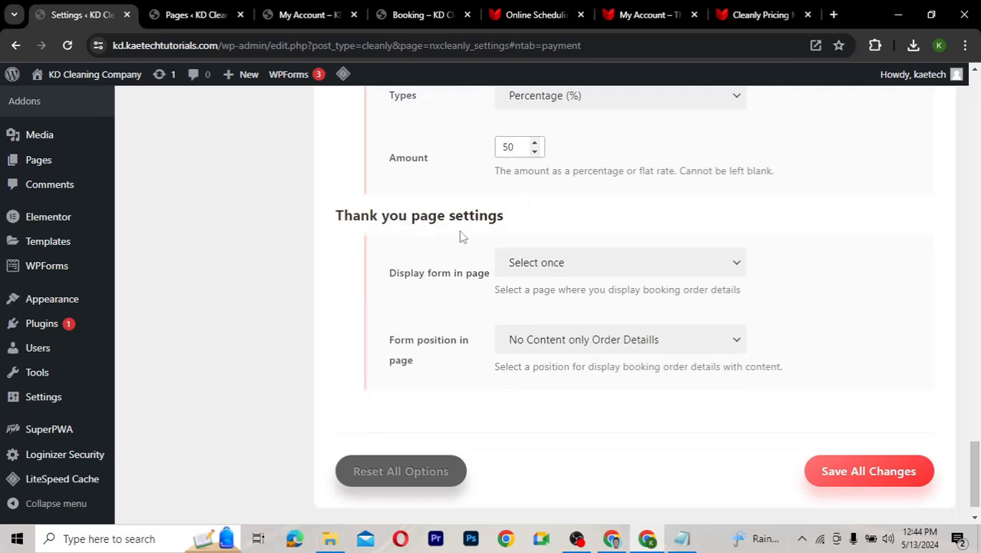
Leave the thank-you page dropdown on Select and save all payment settings
{"action": "left_click", "coordinate": [560, 268]}
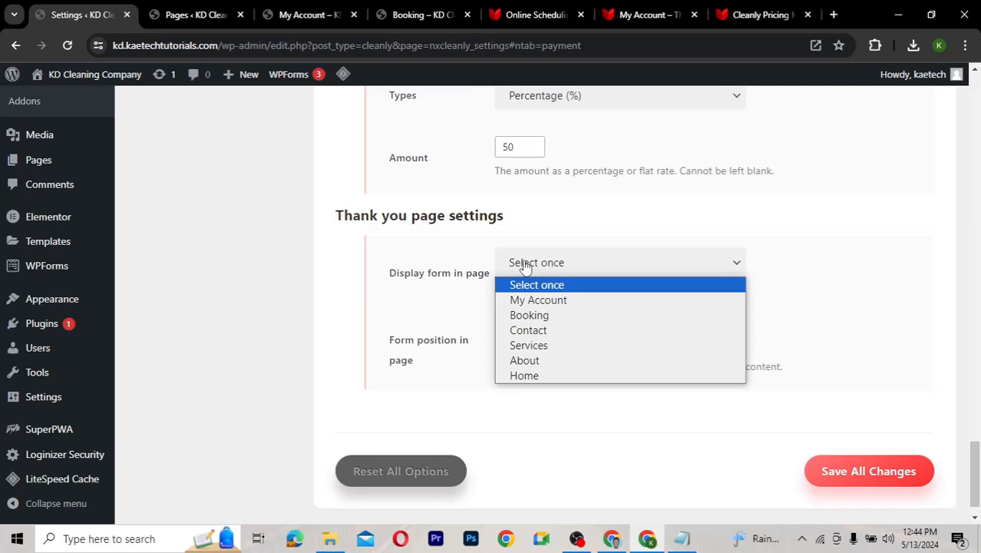
{"action": "left_click", "coordinate": [460, 255]}
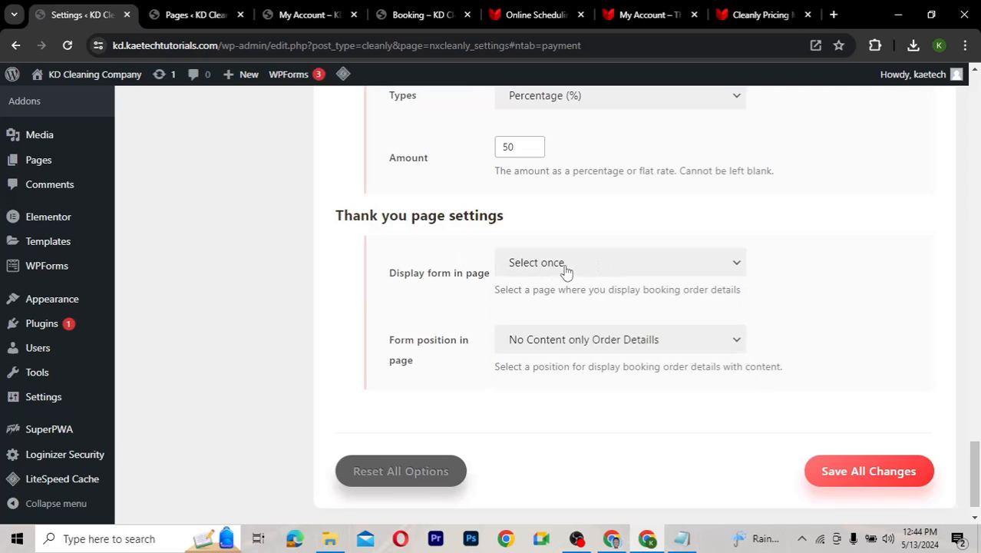
{"action": "scroll", "coordinate": [460, 321], "scroll_direction": "down", "scroll_amount": 1}
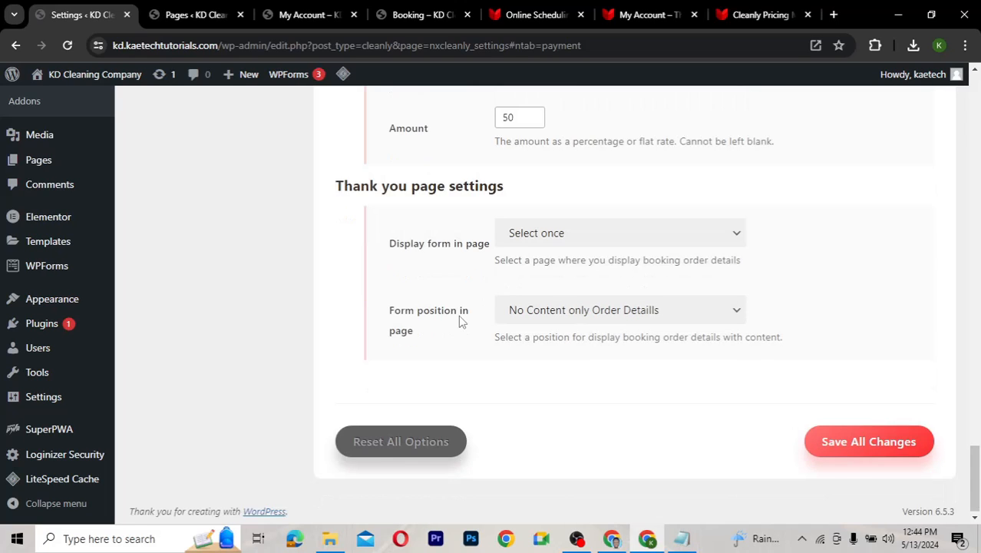
{"action": "left_click", "coordinate": [858, 439]}
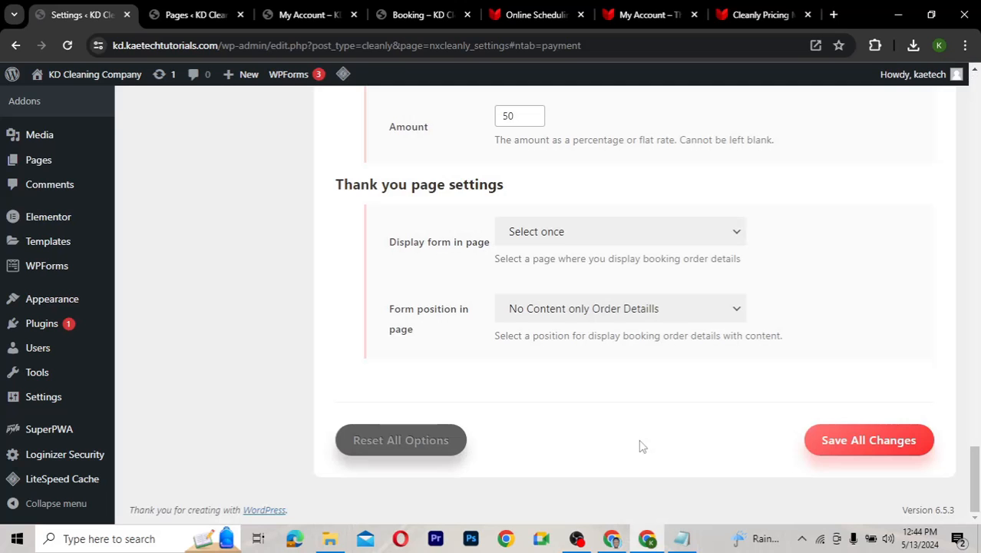
{"action": "scroll", "coordinate": [445, 279], "scroll_direction": "up", "scroll_amount": 8}
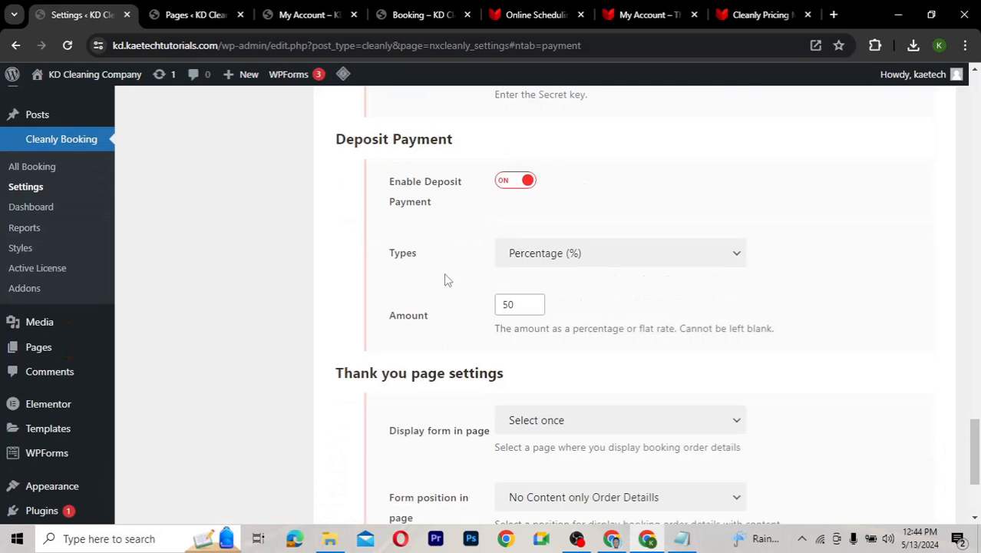
{"action": "scroll", "coordinate": [445, 279], "scroll_direction": "up", "scroll_amount": 10}
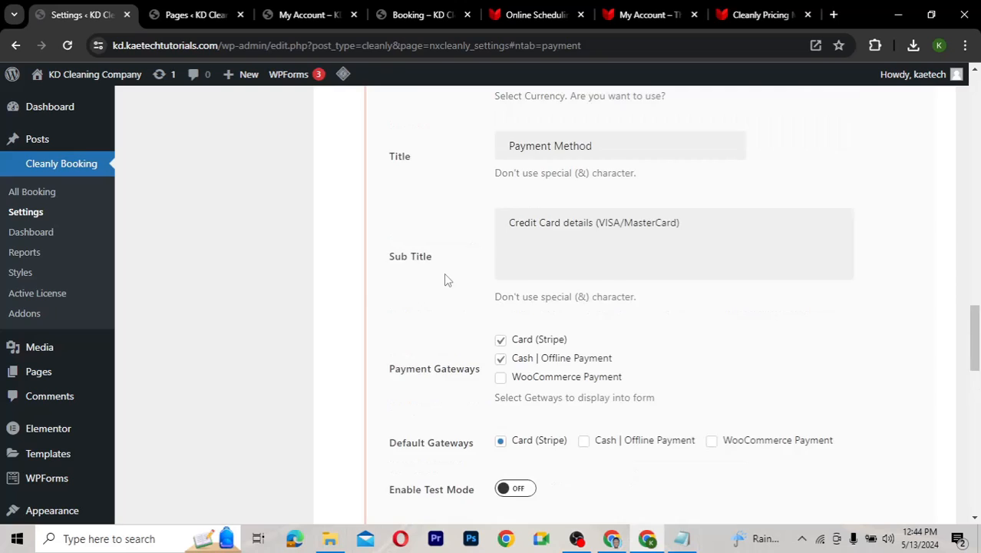
{"action": "scroll", "coordinate": [444, 275], "scroll_direction": "up", "scroll_amount": 10}
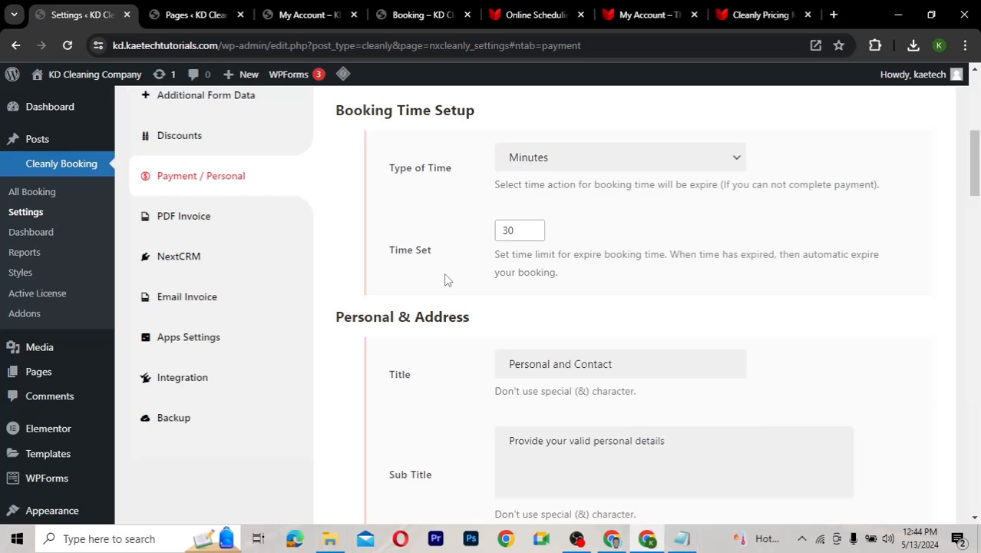
{"action": "left_click", "coordinate": [209, 217]}
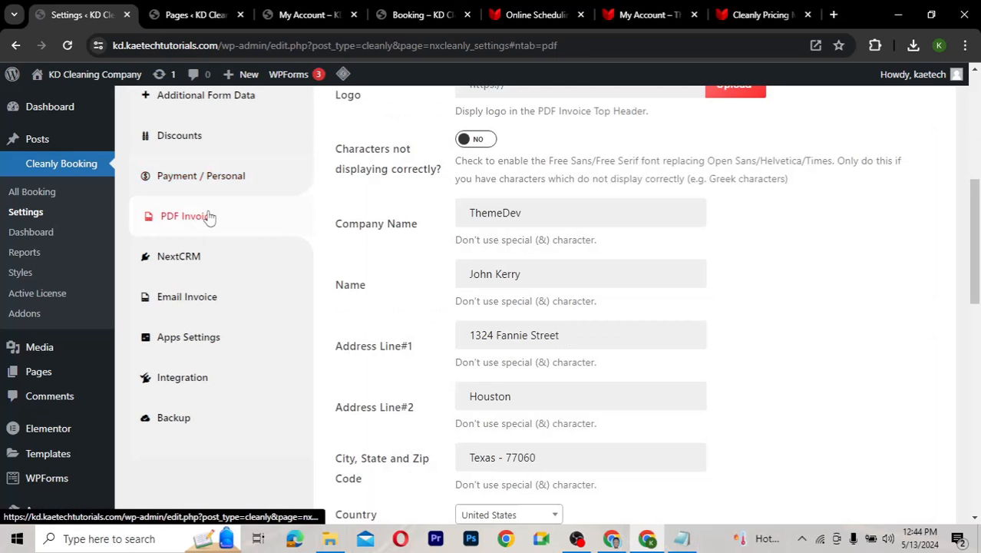
{"action": "scroll", "coordinate": [418, 224], "scroll_direction": "up", "scroll_amount": 3}
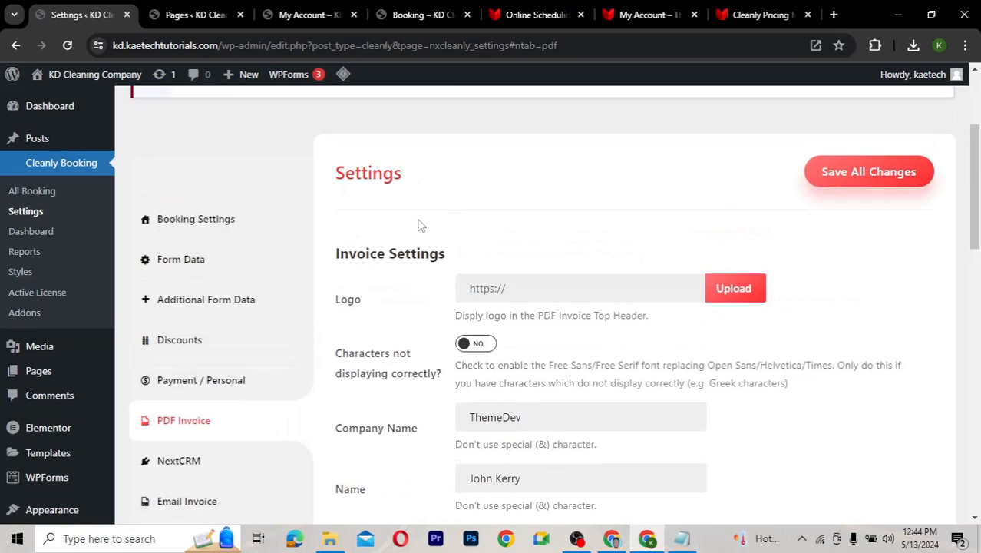
{"action": "scroll", "coordinate": [418, 225], "scroll_direction": "down", "scroll_amount": 1}
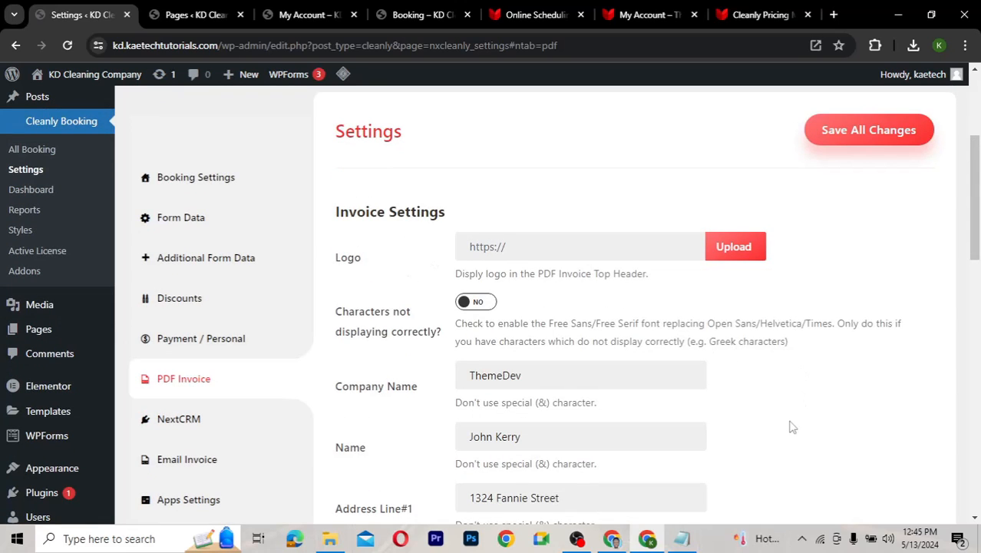
{"action": "scroll", "coordinate": [791, 425], "scroll_direction": "down", "scroll_amount": 4}
{"action": "scroll", "coordinate": [791, 424], "scroll_direction": "up", "scroll_amount": 2}
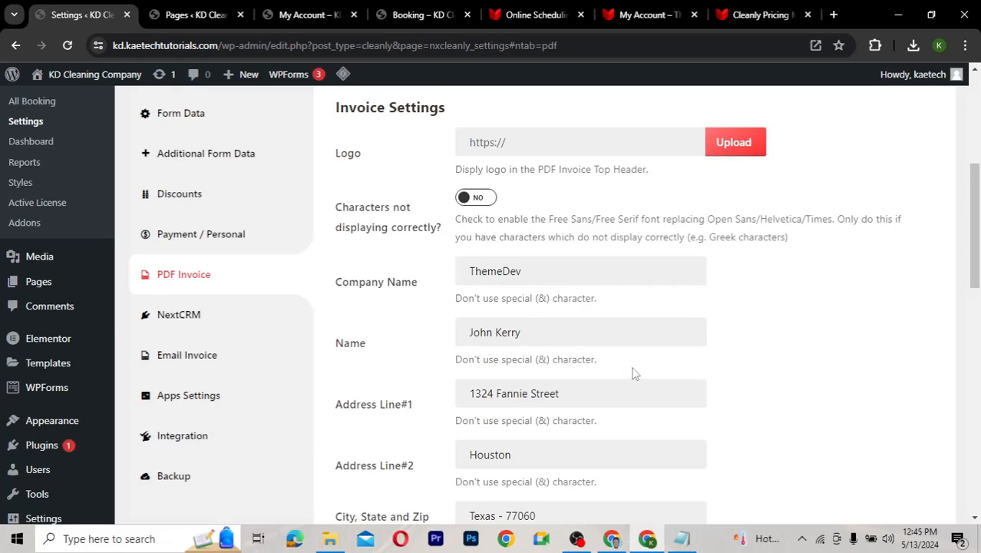
{"action": "scroll", "coordinate": [753, 401], "scroll_direction": "down", "scroll_amount": 2}
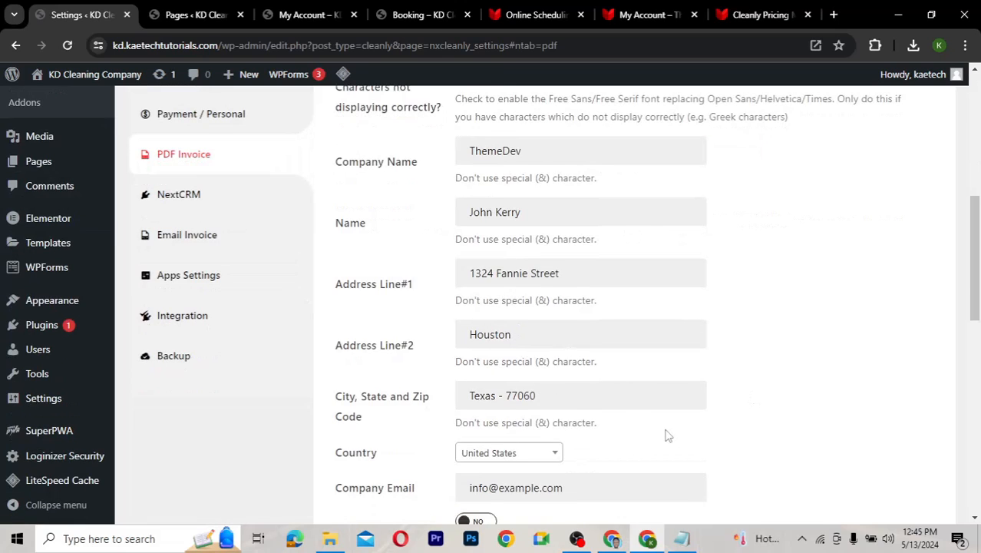
{"action": "scroll", "coordinate": [667, 435], "scroll_direction": "down", "scroll_amount": 6}
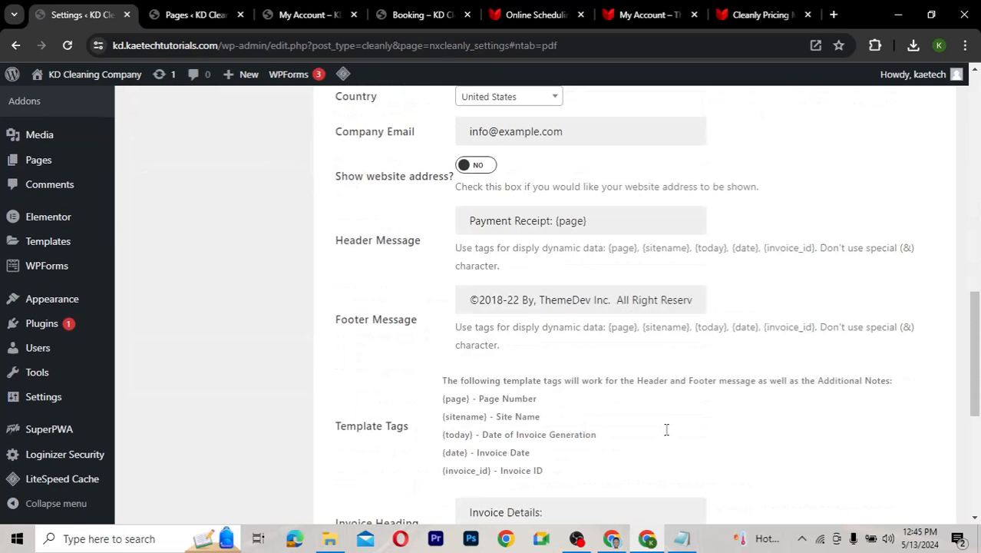
{"action": "scroll", "coordinate": [667, 436], "scroll_direction": "down", "scroll_amount": 4}
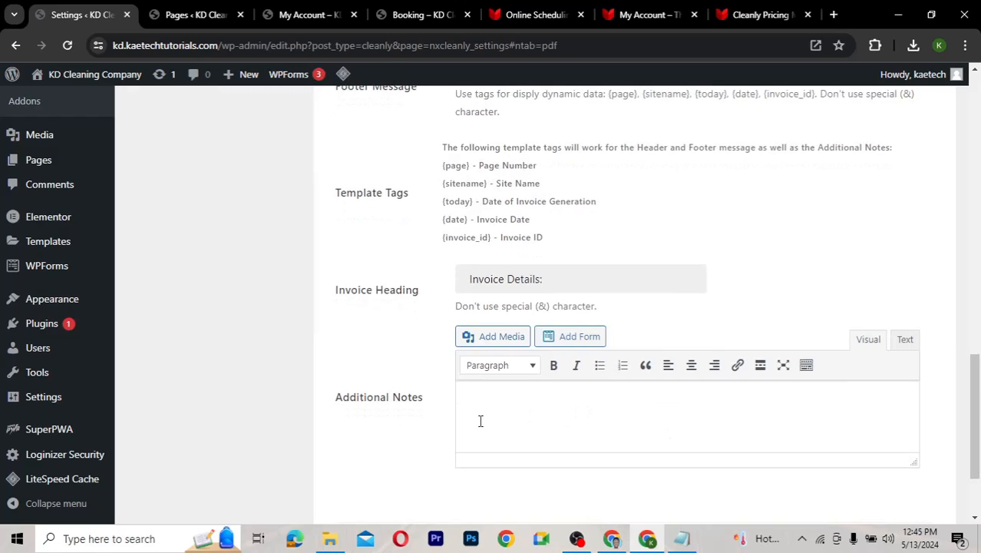
{"action": "scroll", "coordinate": [358, 310], "scroll_direction": "up", "scroll_amount": 10}
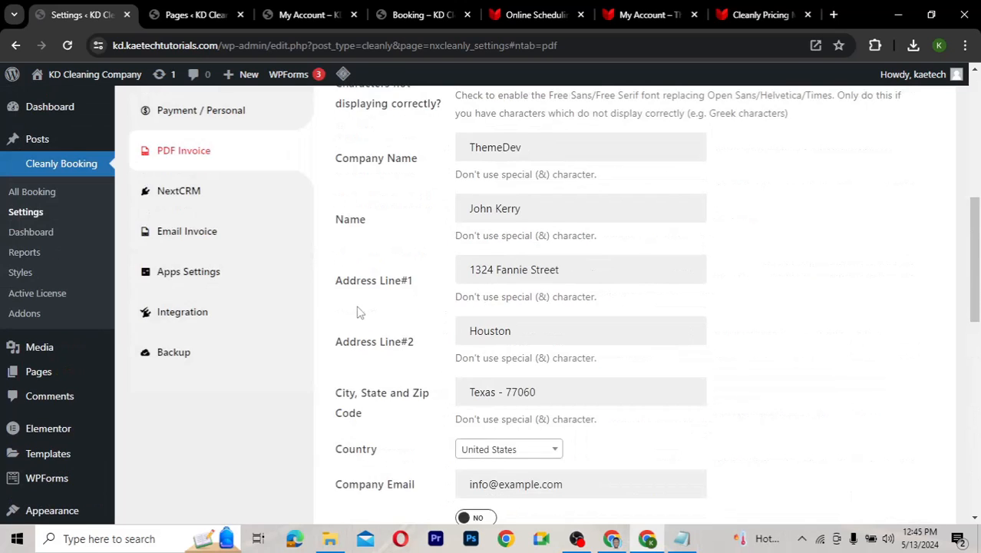
{"action": "scroll", "coordinate": [358, 310], "scroll_direction": "up", "scroll_amount": 3}
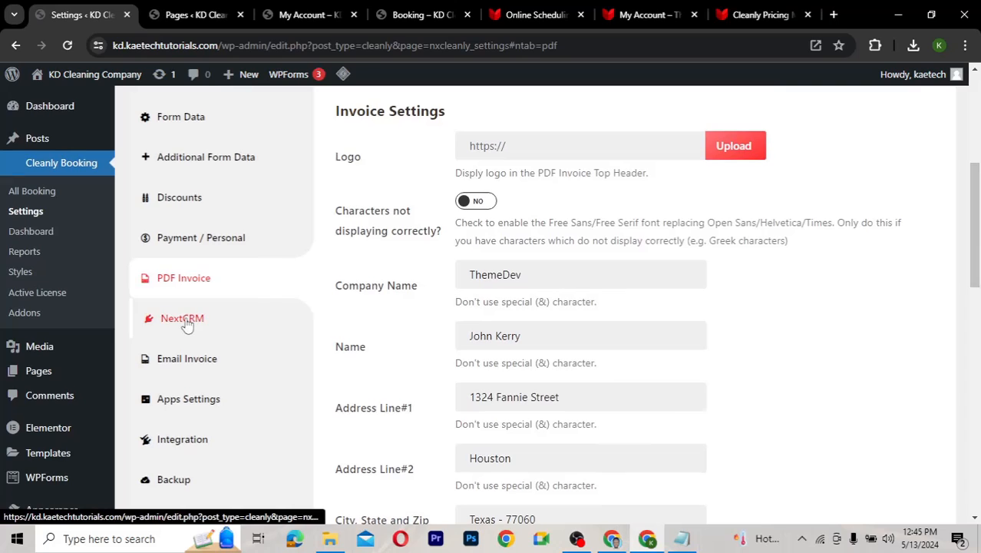
Open the NextCRM settings, glance at the Cleanly pricing tab, then view My Account
{"action": "left_click", "coordinate": [184, 319]}
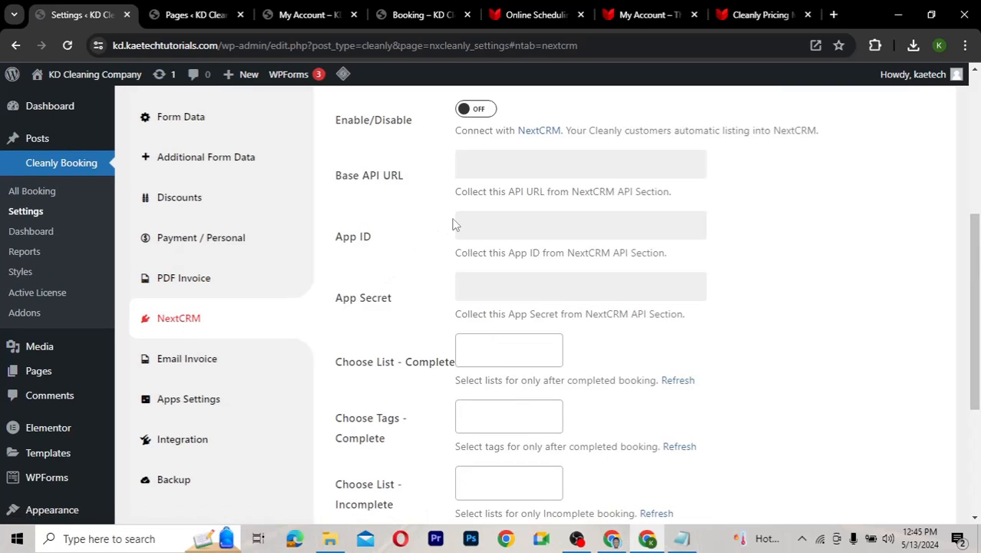
{"action": "left_click", "coordinate": [760, 15]}
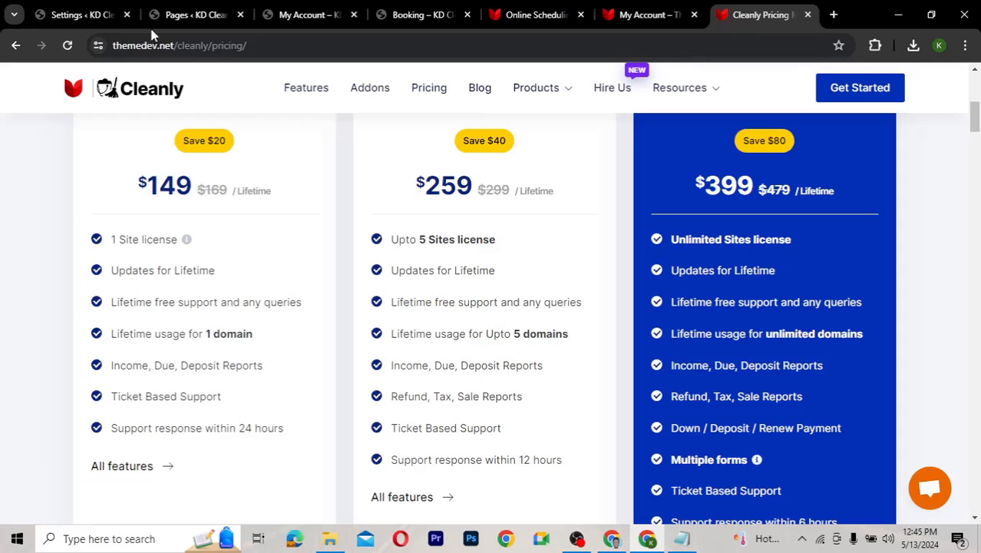
{"action": "left_click", "coordinate": [86, 16]}
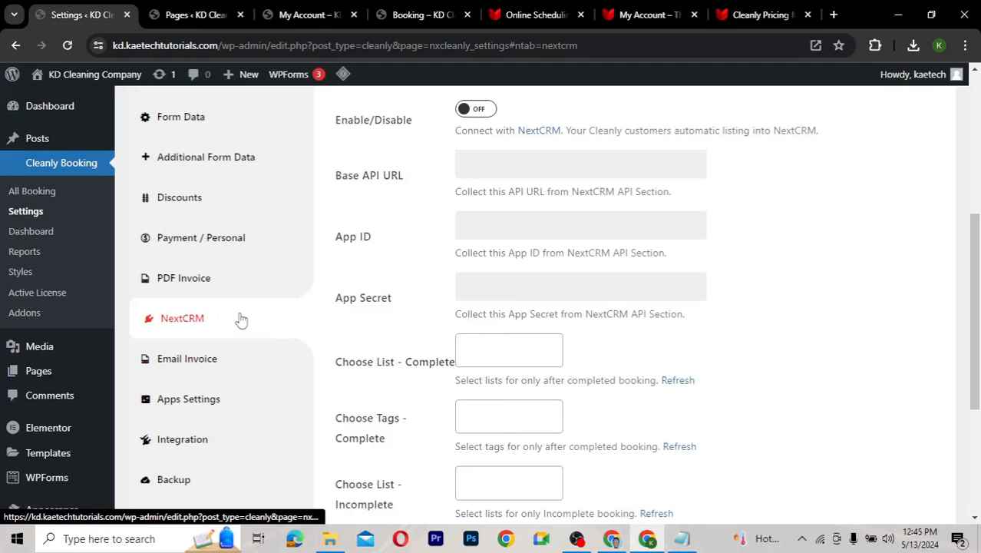
{"action": "left_click", "coordinate": [314, 21]}
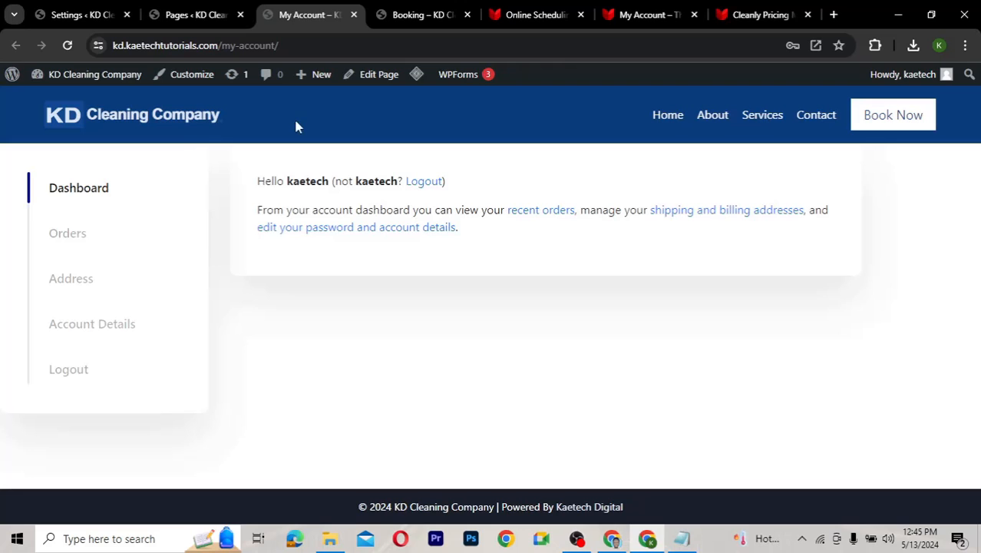
Look over the booking form, ThemeDev account dashboard and Cleanly features pages
{"action": "left_click", "coordinate": [421, 17]}
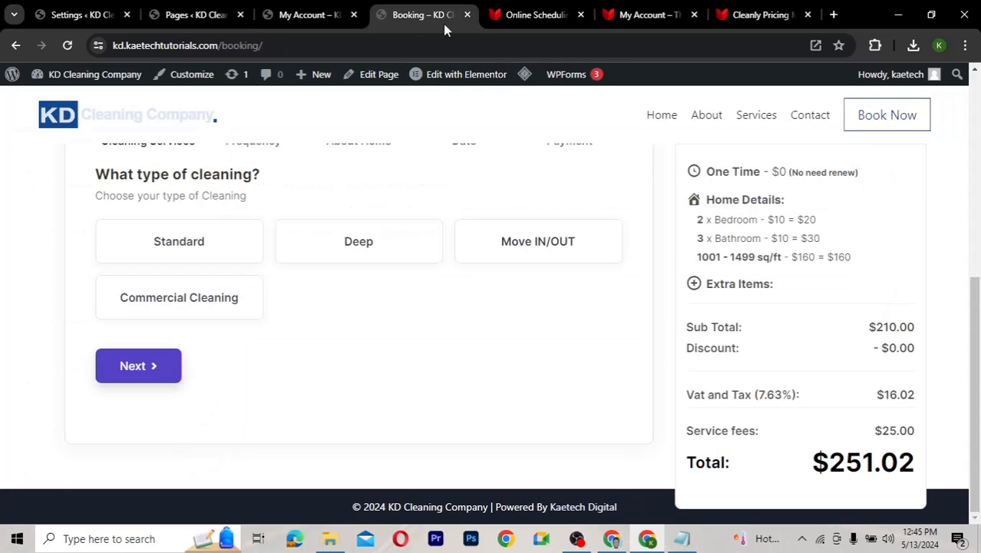
{"action": "left_click", "coordinate": [622, 16]}
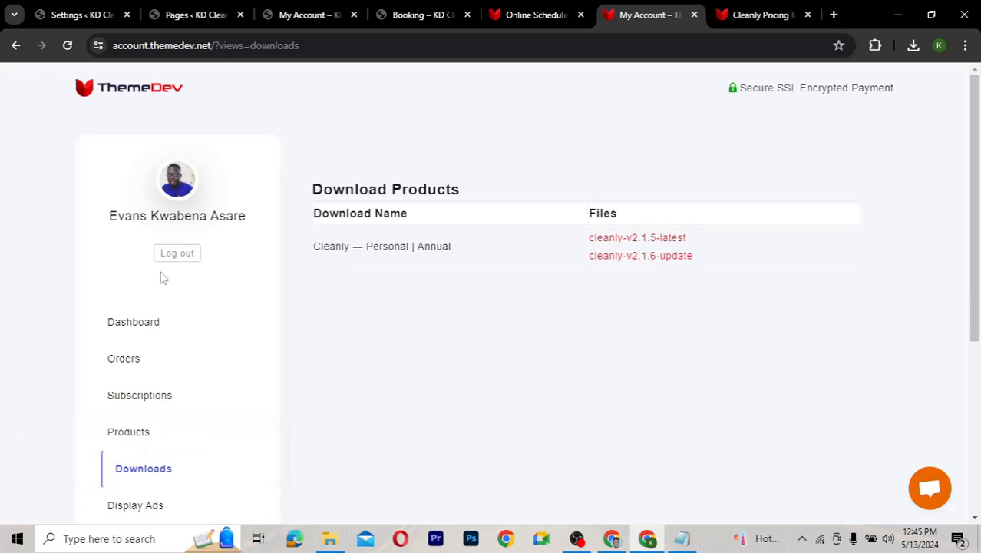
{"action": "left_click", "coordinate": [131, 322]}
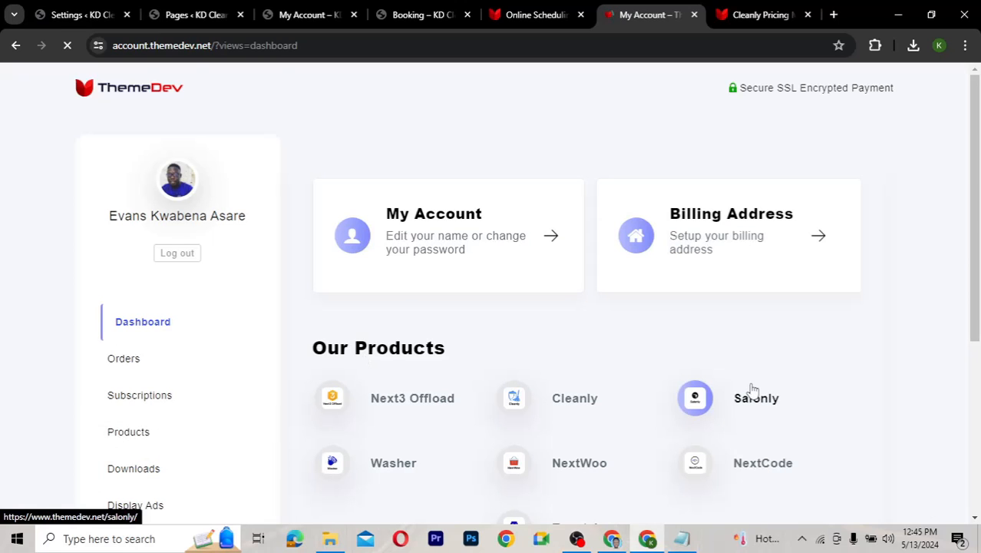
{"action": "scroll", "coordinate": [752, 393], "scroll_direction": "down", "scroll_amount": 2}
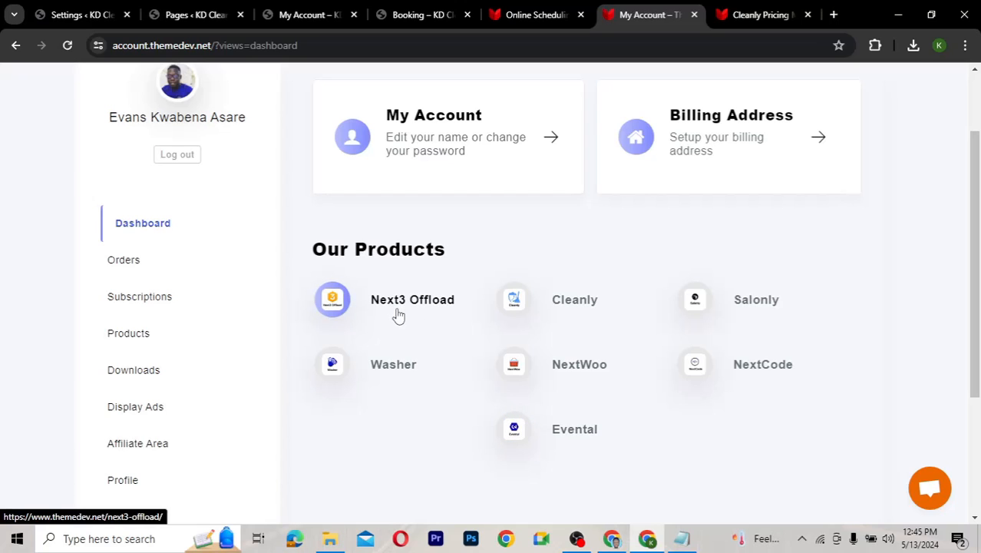
{"action": "left_click", "coordinate": [538, 15]}
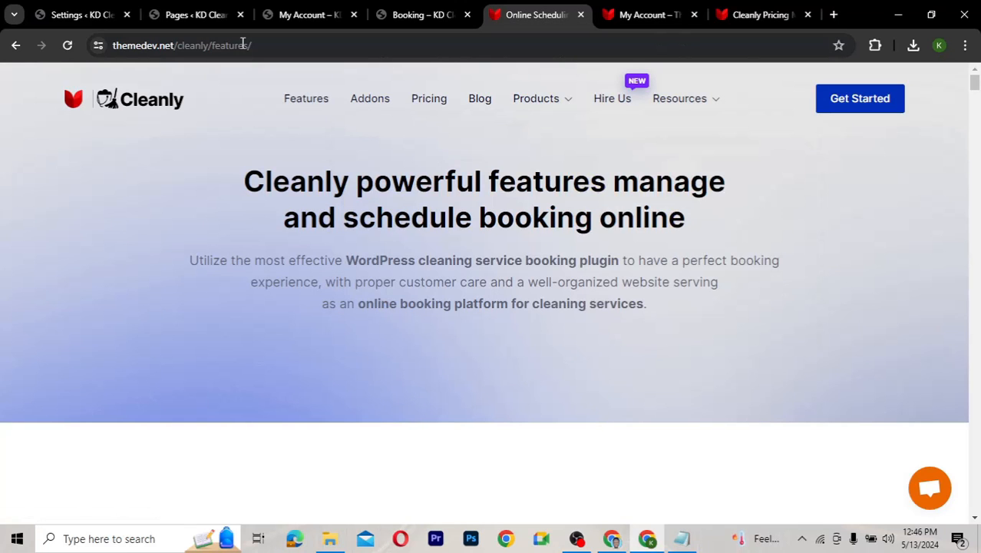
Load the themedev.net homepage, view its Products menu, then return to Cleanly's NextCRM settings
{"action": "left_click_drag", "start_coordinate": [251, 46], "coordinate": [176, 46]}
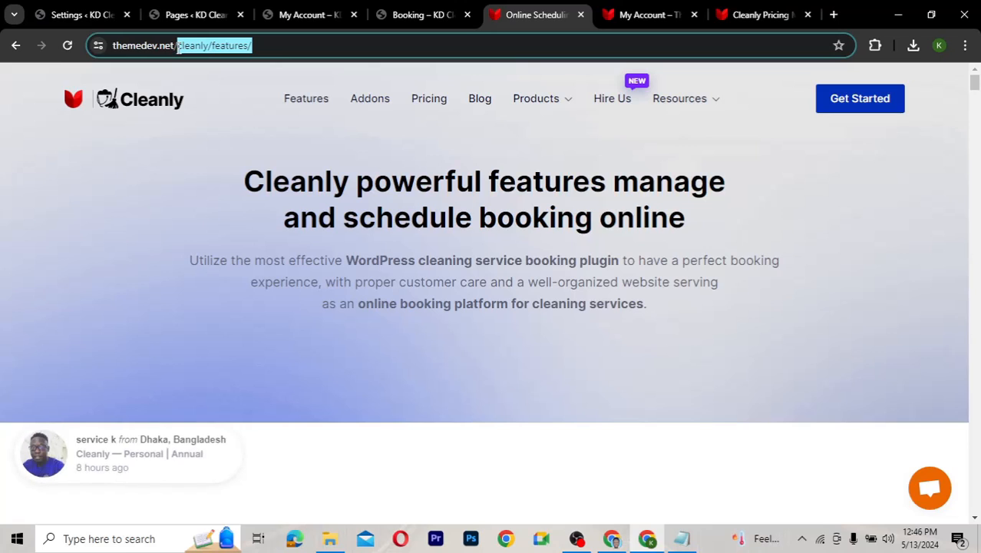
{"action": "key", "text": "BackSpace"}
{"action": "key", "text": "Return"}
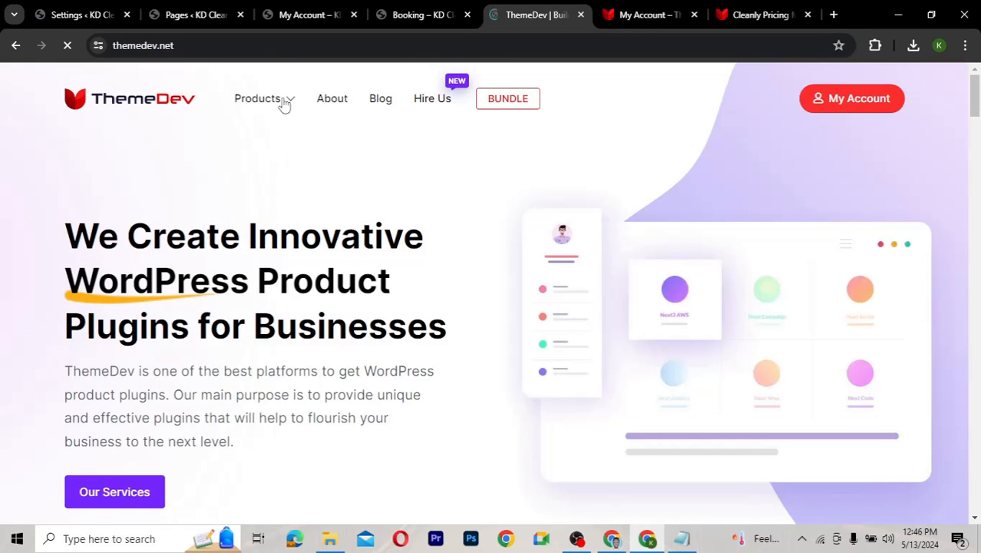
{"action": "mouse_move", "coordinate": [284, 101]}
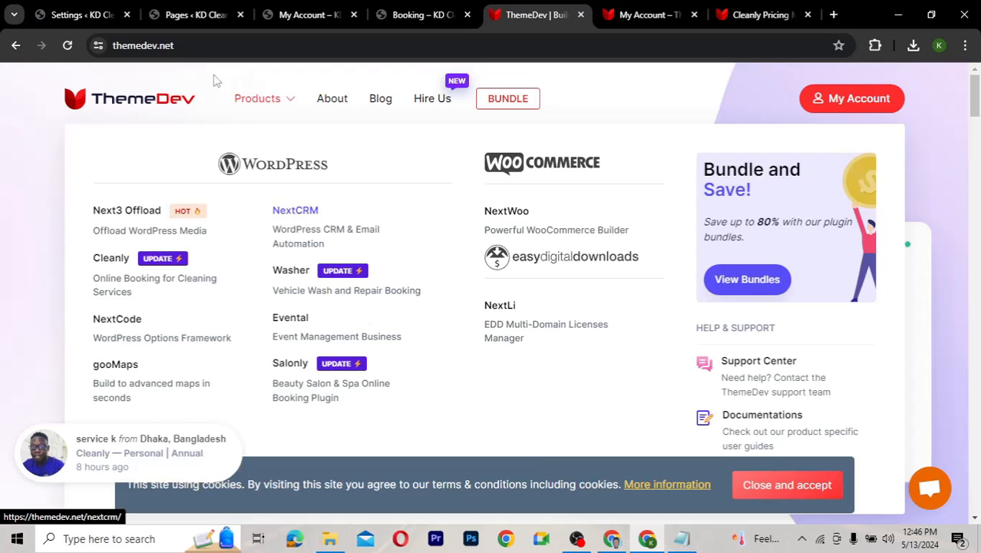
{"action": "left_click", "coordinate": [79, 17]}
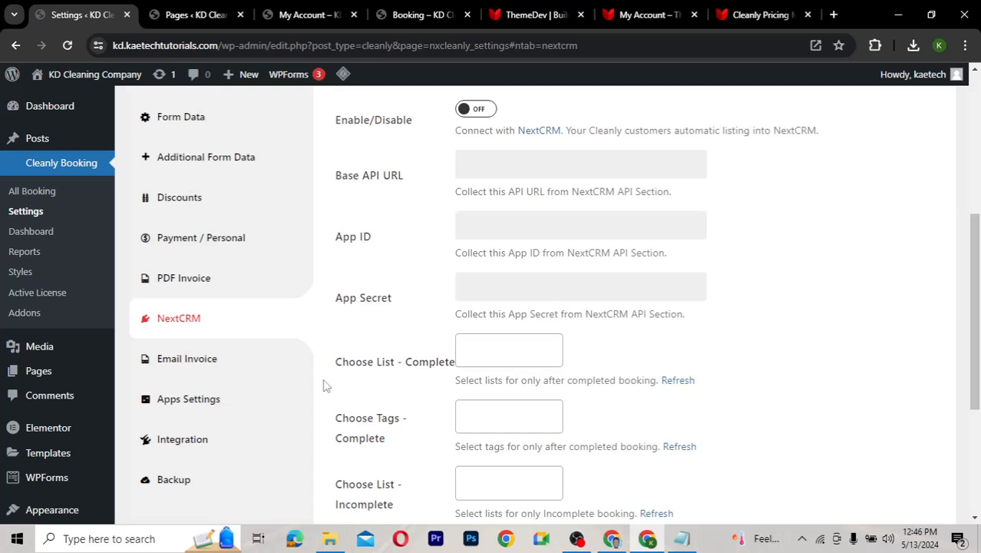
Glance at Email Invoice, then review Apps Settings: API base URL, key and 'Cleanly Booking' app name
{"action": "left_click", "coordinate": [211, 369]}
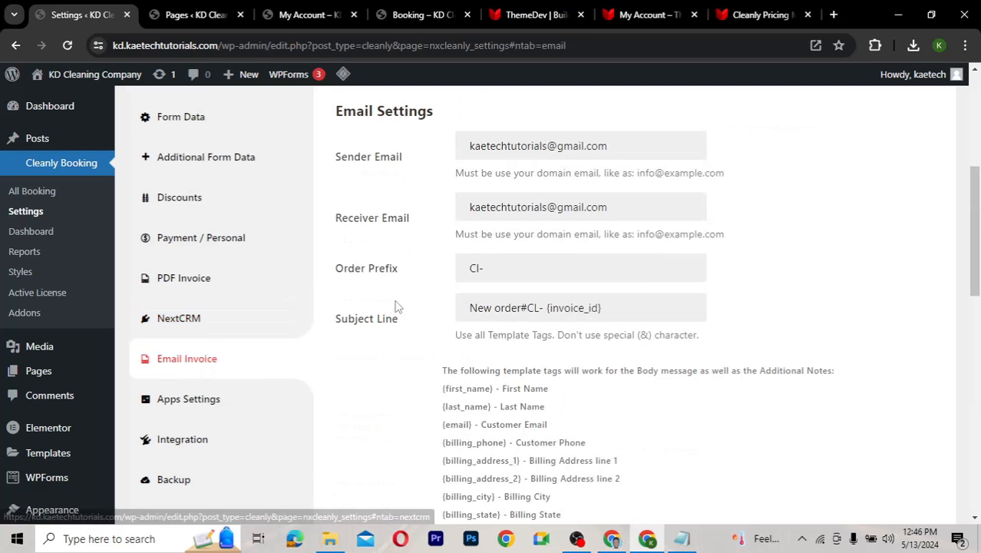
{"action": "scroll", "coordinate": [377, 395], "scroll_direction": "down", "scroll_amount": 1}
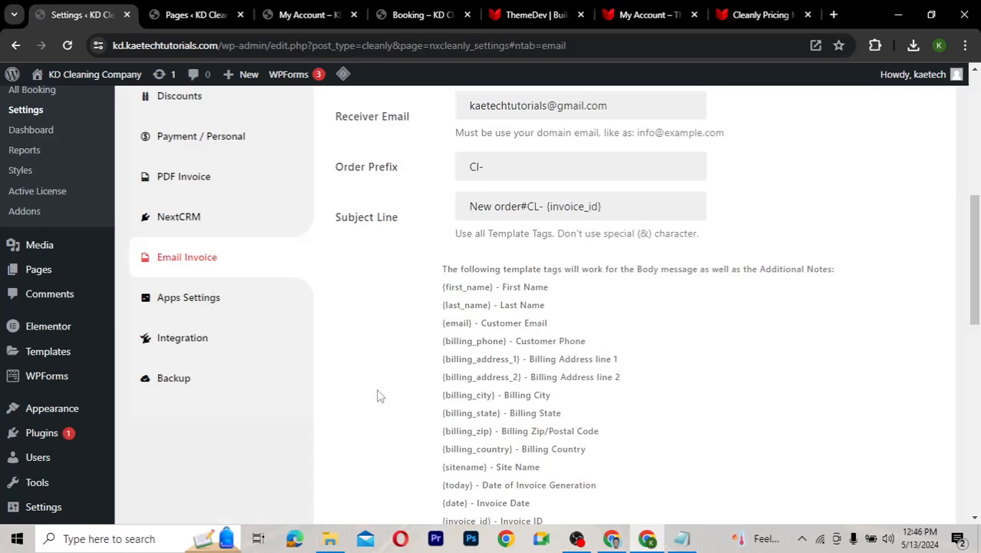
{"action": "left_click", "coordinate": [189, 299]}
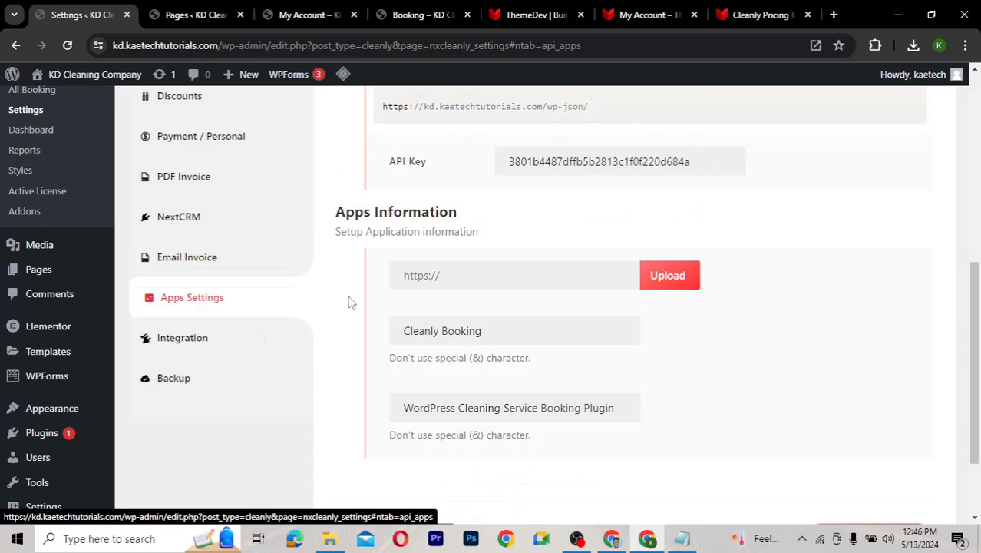
{"action": "scroll", "coordinate": [348, 302], "scroll_direction": "up", "scroll_amount": 2}
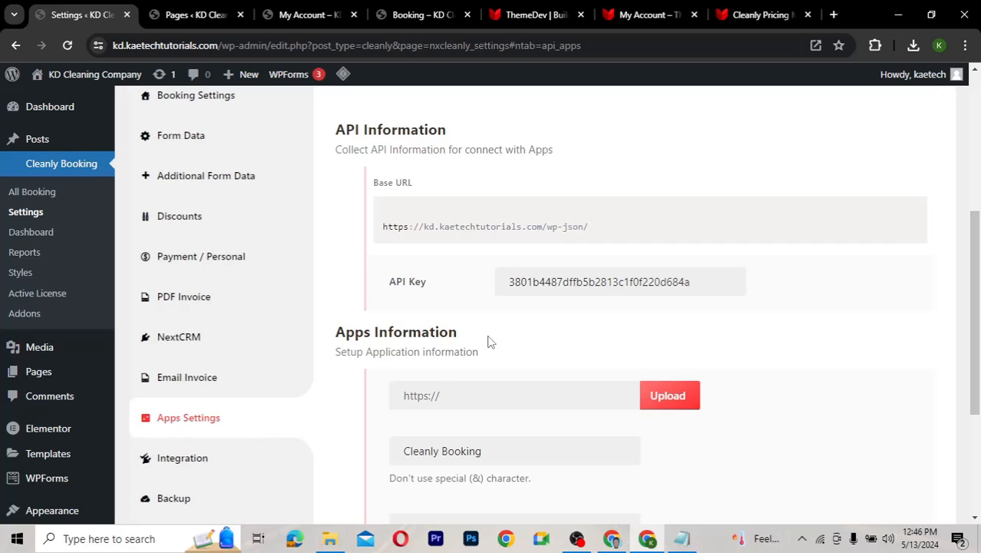
{"action": "scroll", "coordinate": [805, 347], "scroll_direction": "down", "scroll_amount": 2}
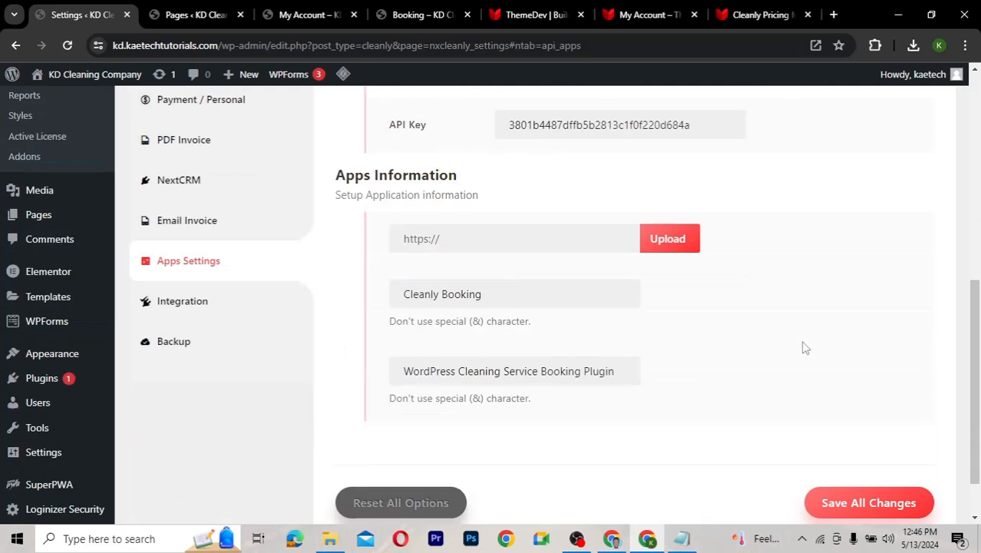
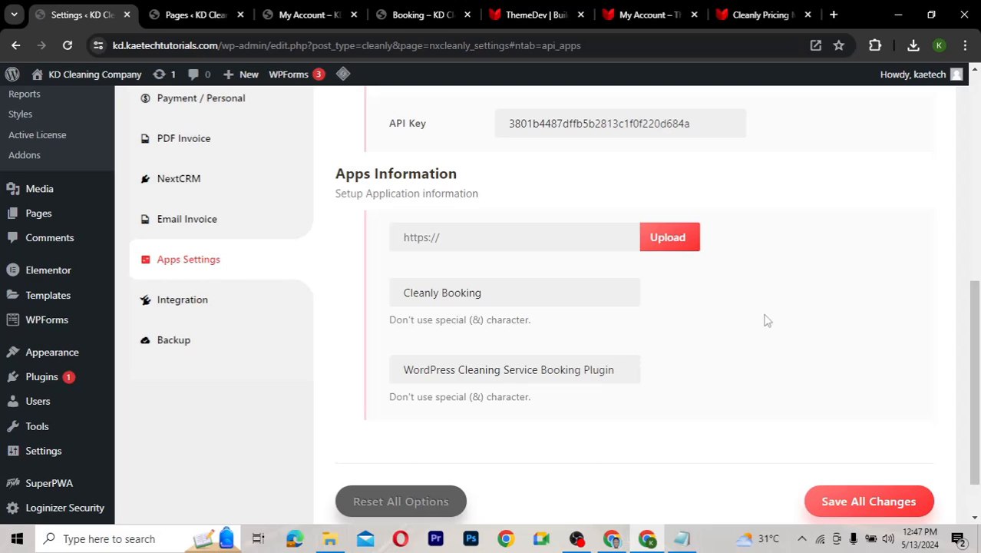
Open and review the Cleanly Booking Integration settings
{"action": "scroll", "coordinate": [766, 319], "scroll_direction": "up", "scroll_amount": 2}
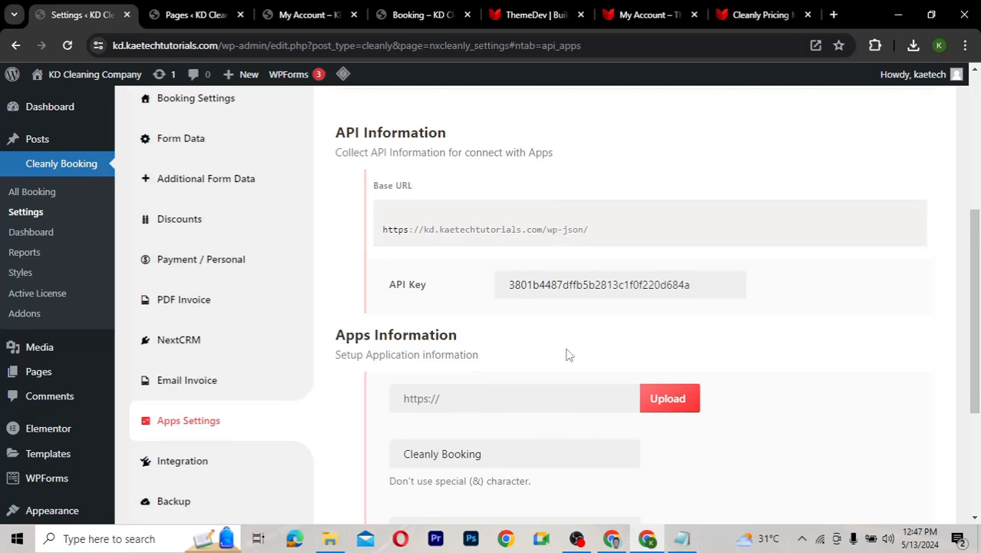
{"action": "scroll", "coordinate": [569, 355], "scroll_direction": "down", "scroll_amount": 1}
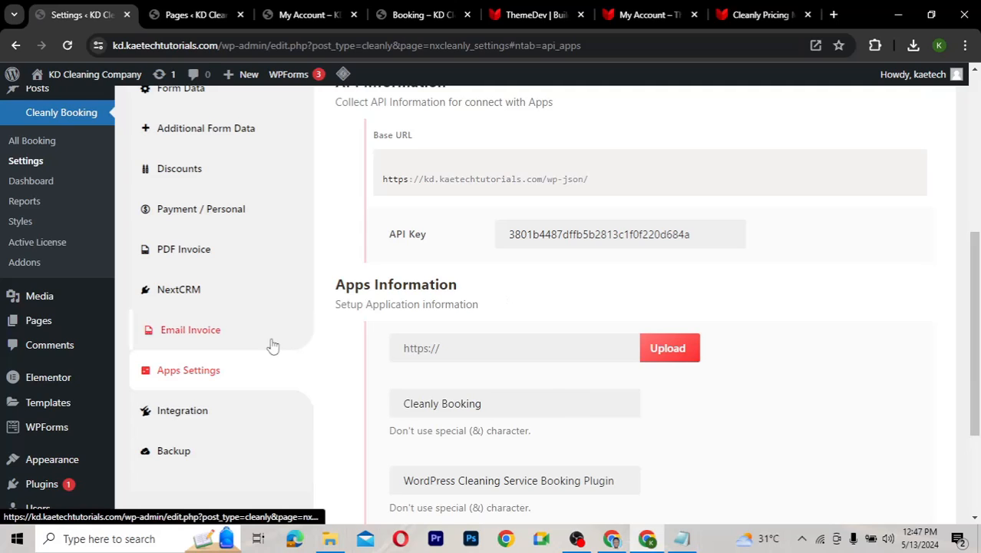
{"action": "left_click", "coordinate": [188, 411]}
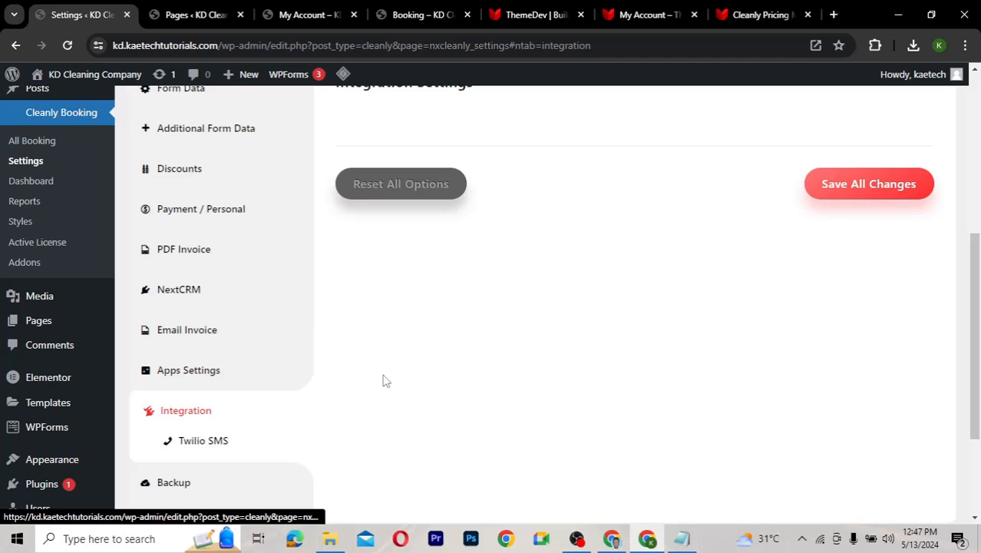
{"action": "scroll", "coordinate": [591, 282], "scroll_direction": "up", "scroll_amount": 2}
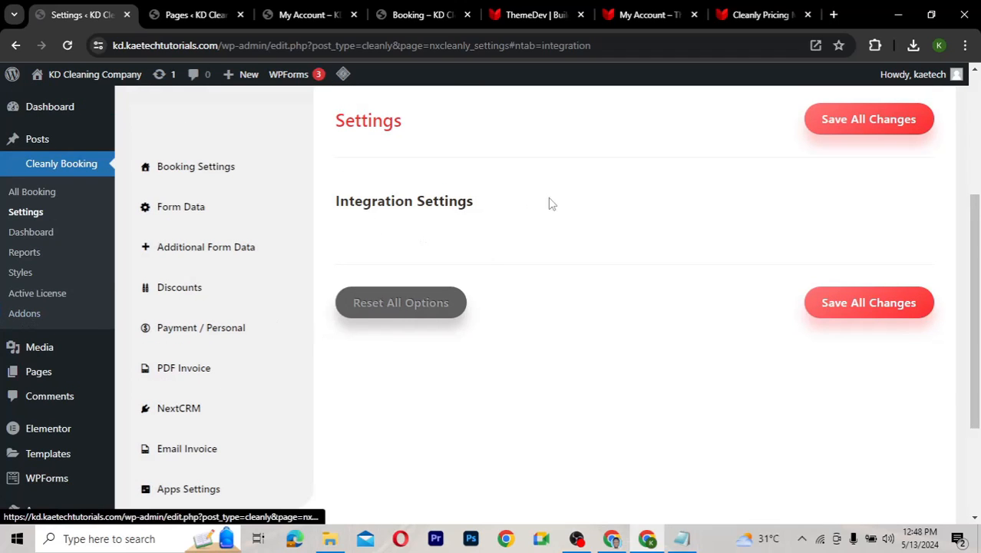
{"action": "scroll", "coordinate": [578, 358], "scroll_direction": "down", "scroll_amount": 2}
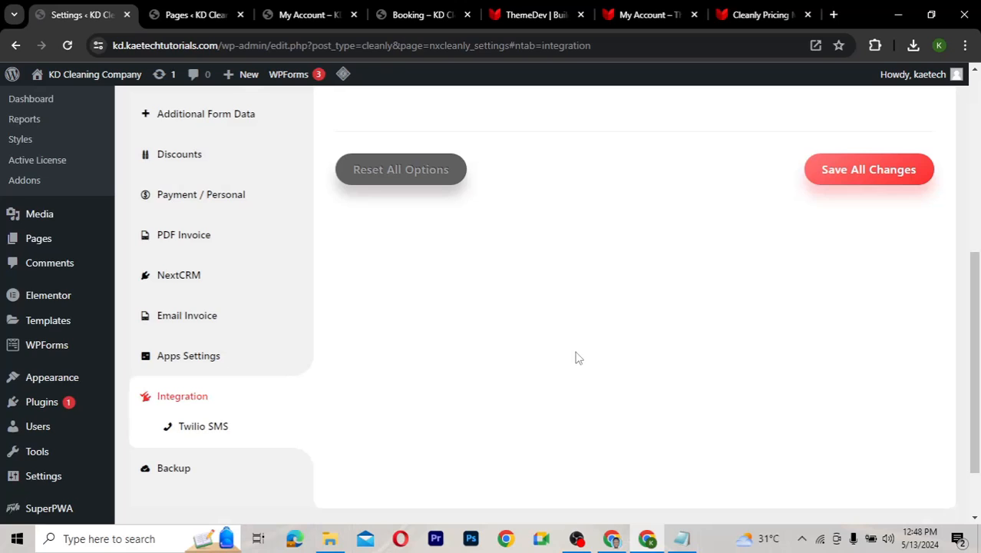
{"action": "scroll", "coordinate": [578, 358], "scroll_direction": "down", "scroll_amount": 1}
Look over the Twilio SMS settings
{"action": "left_click", "coordinate": [219, 395]}
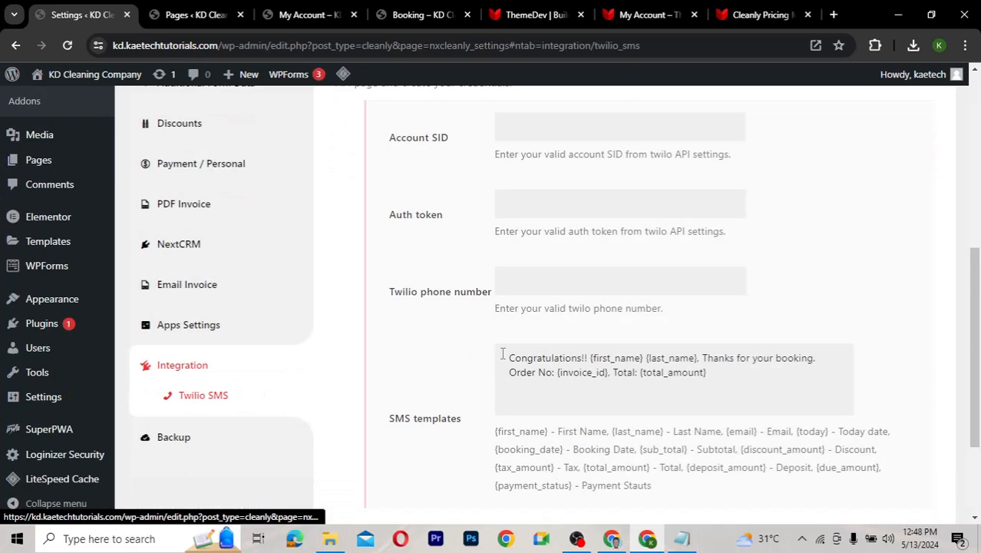
{"action": "scroll", "coordinate": [463, 270], "scroll_direction": "up", "scroll_amount": 3}
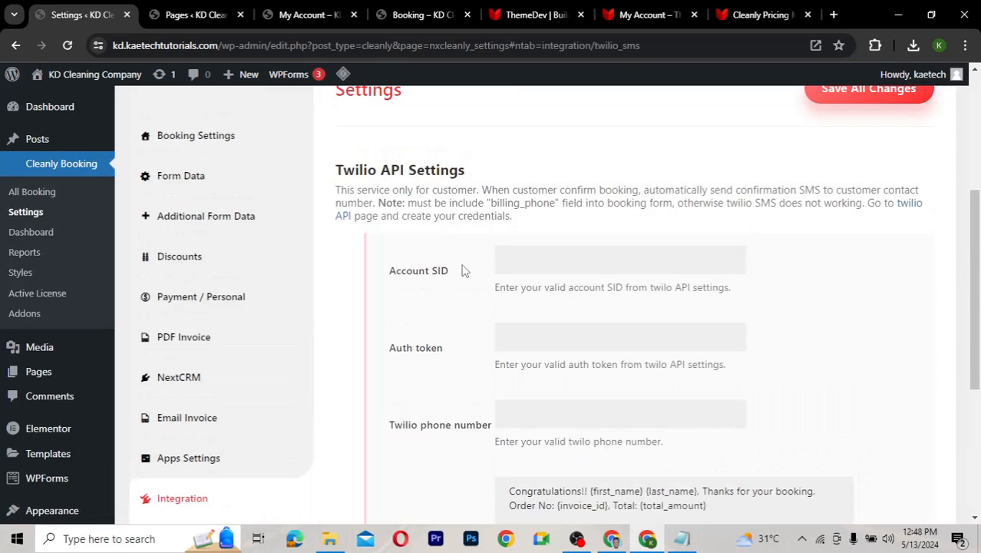
{"action": "scroll", "coordinate": [463, 270], "scroll_direction": "down", "scroll_amount": 1}
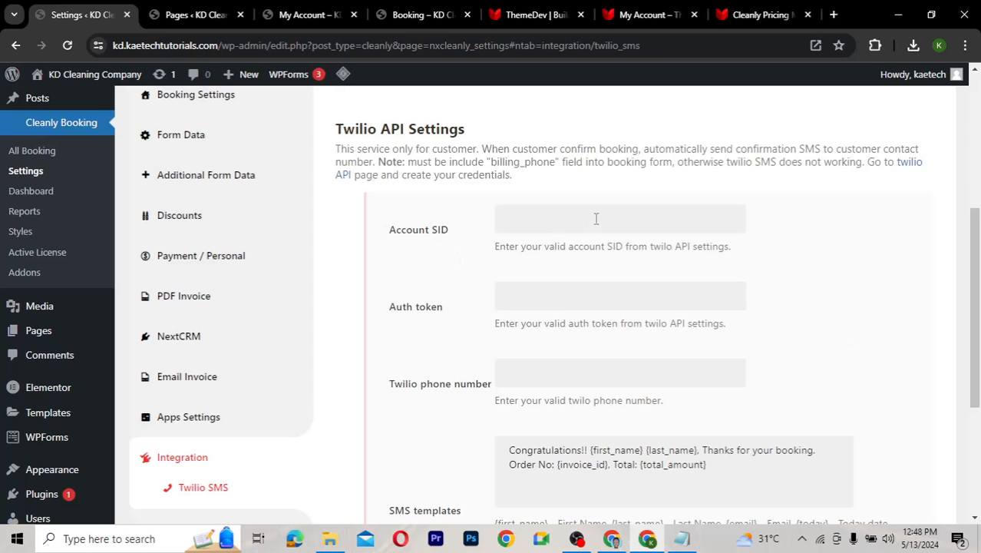
{"action": "scroll", "coordinate": [765, 403], "scroll_direction": "down", "scroll_amount": 3}
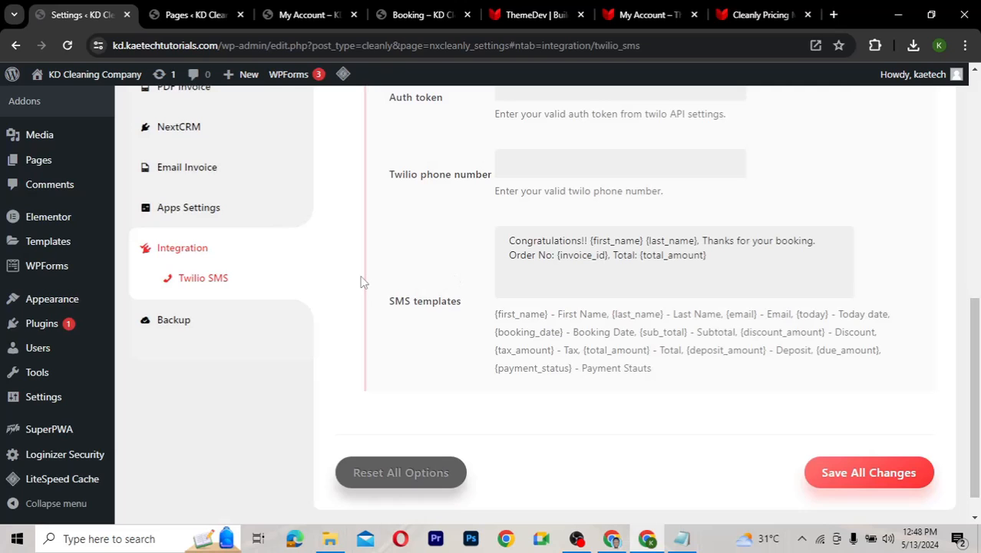
View the Backup section with JSON data import, data export and options reset
{"action": "left_click", "coordinate": [180, 338]}
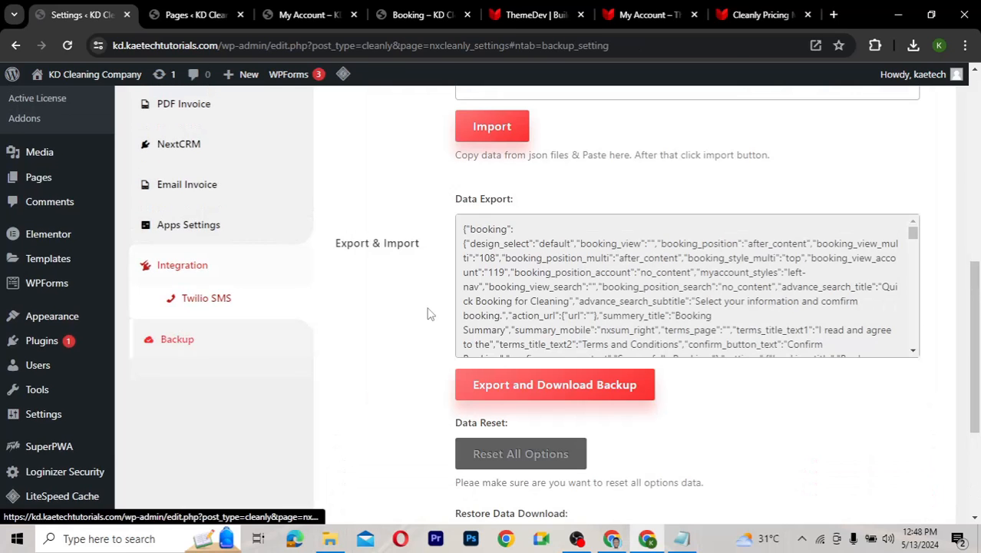
{"action": "scroll", "coordinate": [428, 314], "scroll_direction": "up", "scroll_amount": 3}
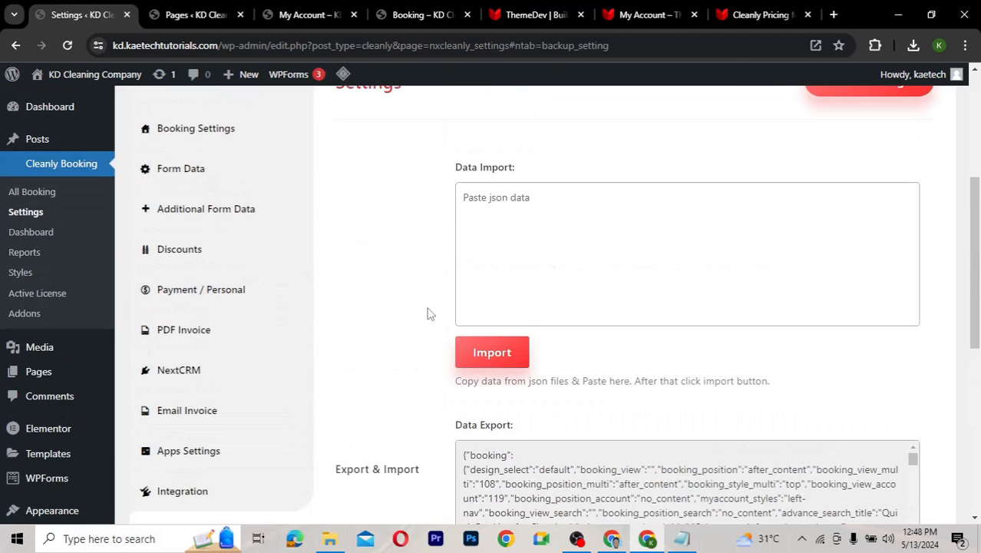
{"action": "scroll", "coordinate": [428, 313], "scroll_direction": "down", "scroll_amount": 3}
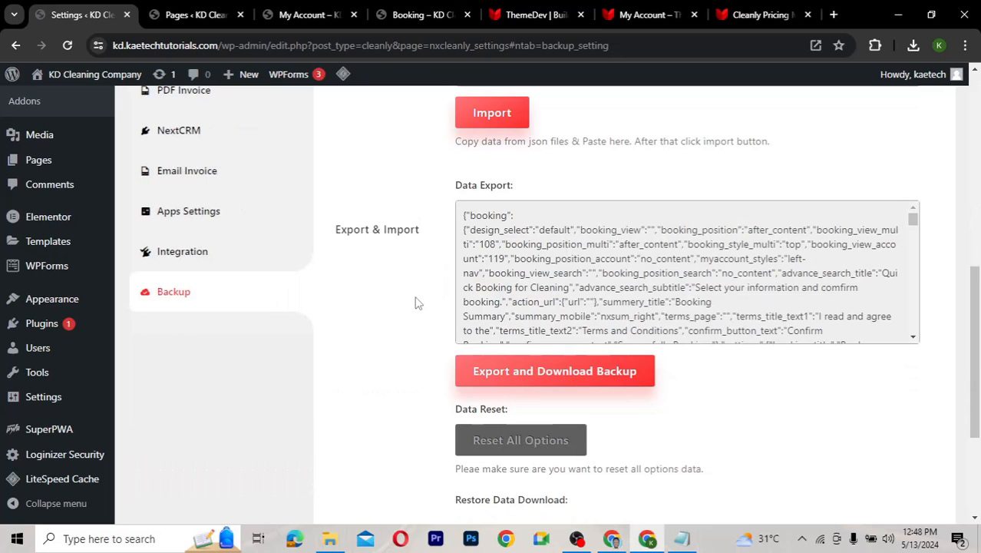
{"action": "scroll", "coordinate": [323, 306], "scroll_direction": "up", "scroll_amount": 4}
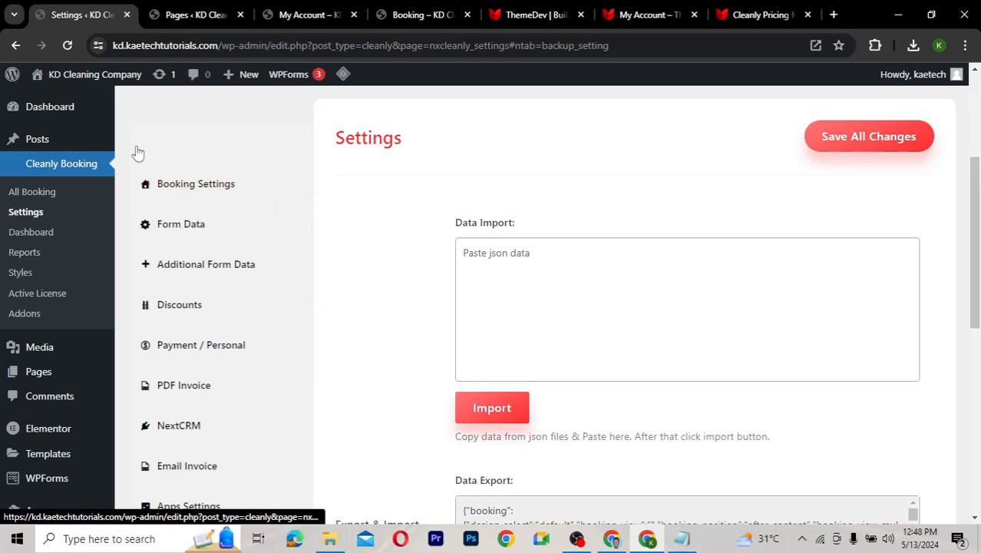
Browse the All Booking list
{"action": "left_click", "coordinate": [28, 196]}
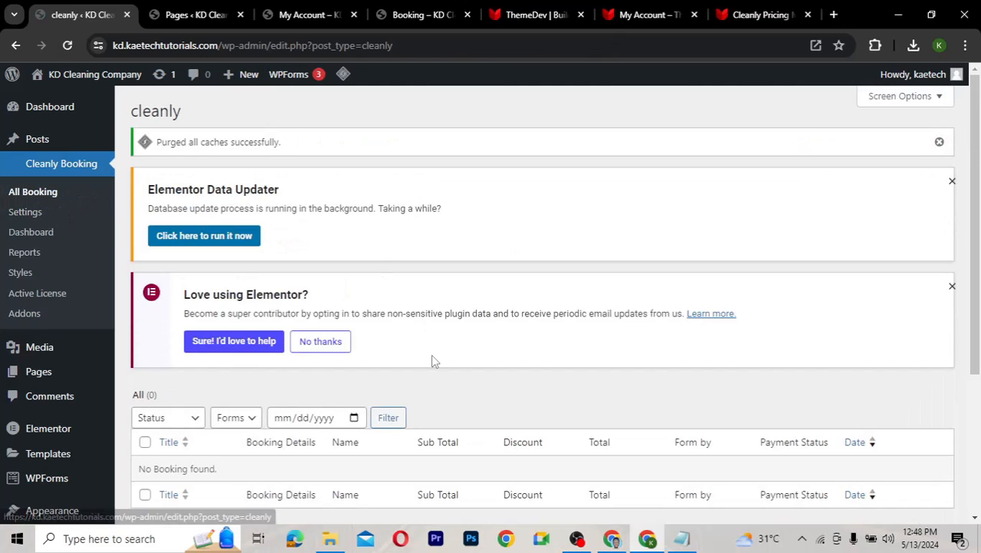
{"action": "scroll", "coordinate": [275, 253], "scroll_direction": "down", "scroll_amount": 2}
{"action": "scroll", "coordinate": [275, 255], "scroll_direction": "up", "scroll_amount": 1}
{"action": "scroll", "coordinate": [275, 253], "scroll_direction": "up", "scroll_amount": 1}
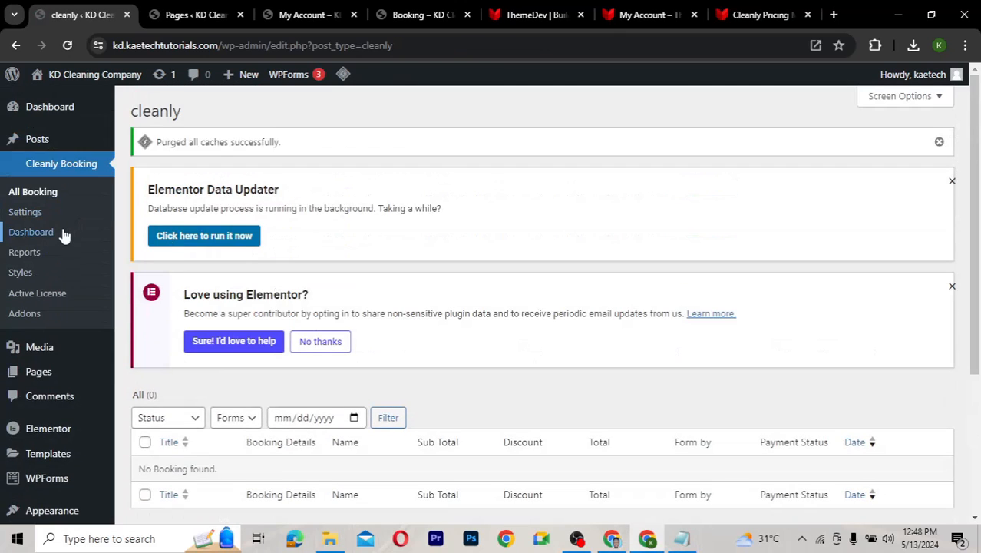
Scroll through the Dashboard reports, which show this month's Completed bookings at $0.00 and zero orders
{"action": "left_click", "coordinate": [40, 233]}
{"action": "scroll", "coordinate": [573, 323], "scroll_direction": "down", "scroll_amount": 1}
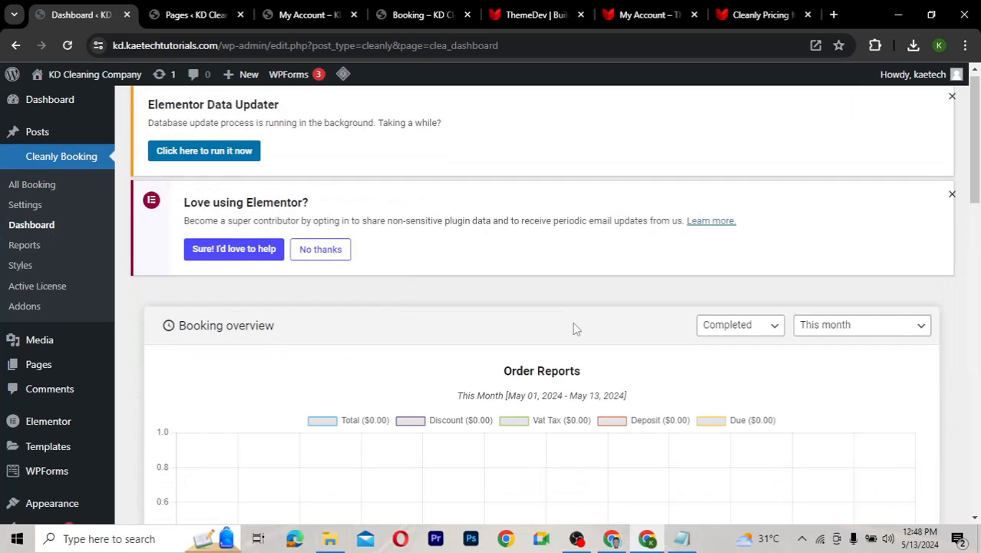
{"action": "scroll", "coordinate": [573, 329], "scroll_direction": "down", "scroll_amount": 2}
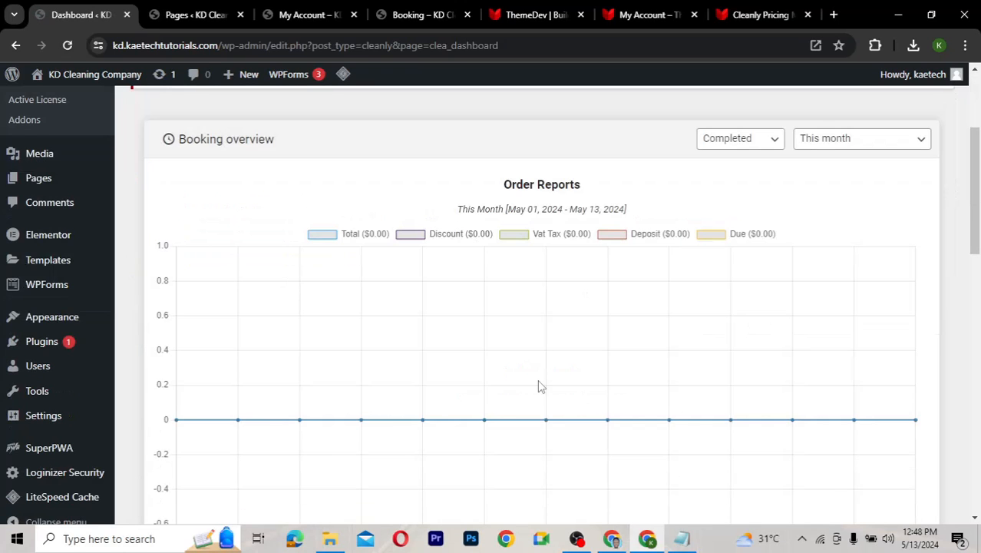
{"action": "scroll", "coordinate": [540, 386], "scroll_direction": "down", "scroll_amount": 3}
{"action": "scroll", "coordinate": [540, 386], "scroll_direction": "down", "scroll_amount": 4}
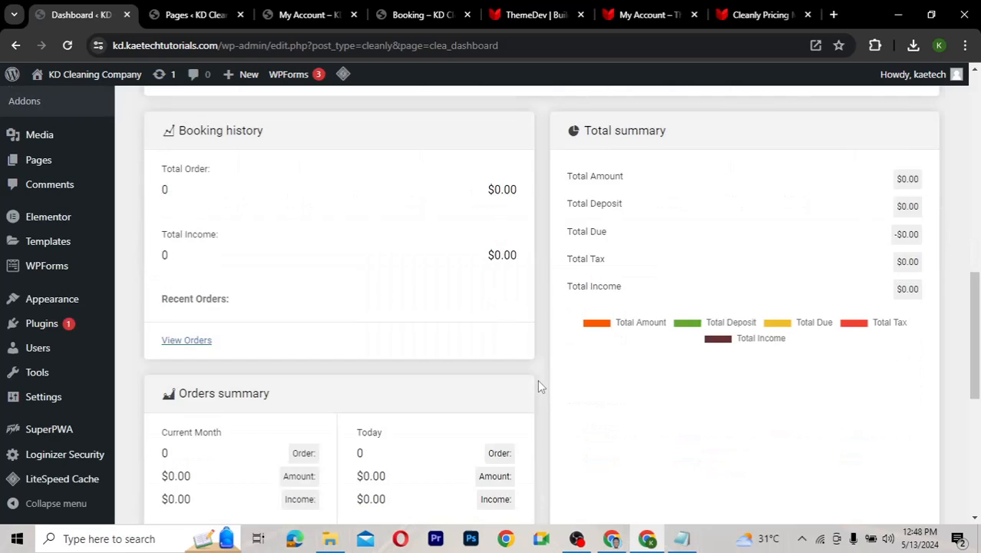
{"action": "scroll", "coordinate": [540, 386], "scroll_direction": "down", "scroll_amount": 3}
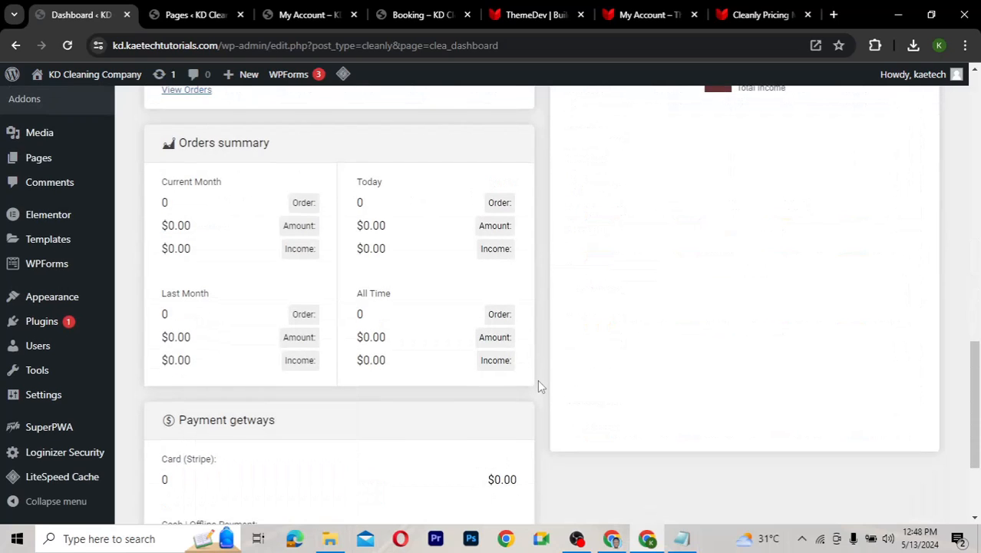
{"action": "scroll", "coordinate": [540, 386], "scroll_direction": "down", "scroll_amount": 2}
{"action": "scroll", "coordinate": [540, 386], "scroll_direction": "up", "scroll_amount": 3}
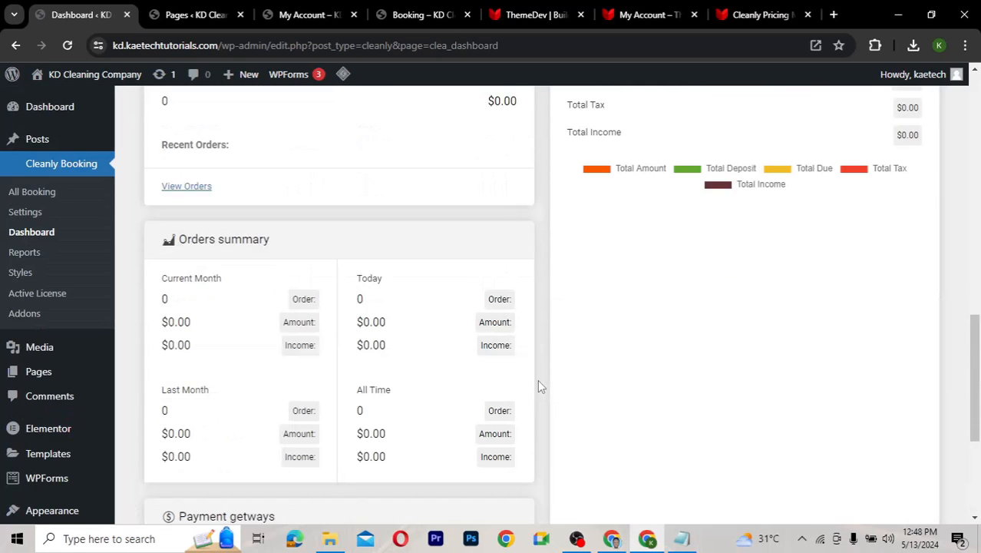
{"action": "scroll", "coordinate": [540, 386], "scroll_direction": "up", "scroll_amount": 5}
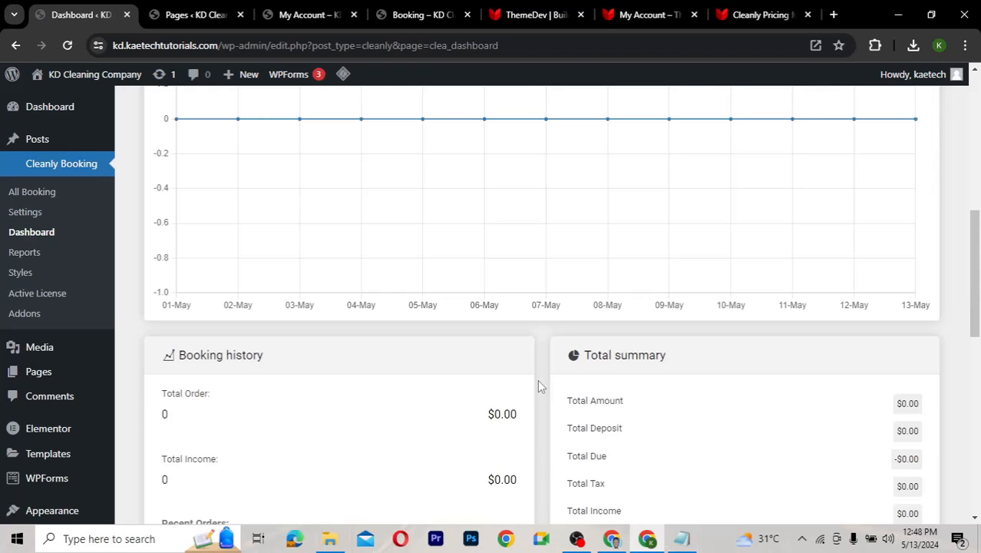
{"action": "scroll", "coordinate": [540, 387], "scroll_direction": "up", "scroll_amount": 4}
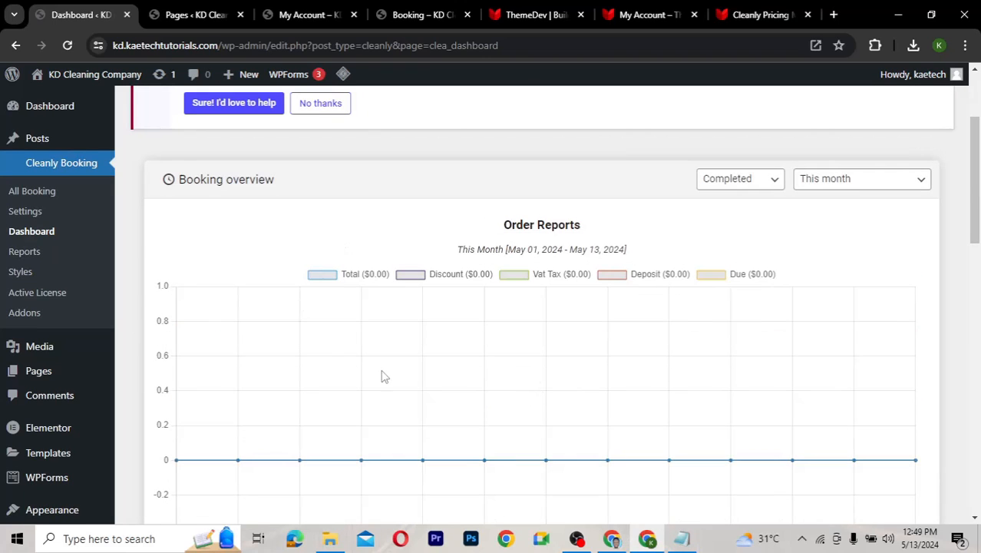
Check the Booking Report, then view the Styles page with a 1170 px Form Wrapper width
{"action": "left_click", "coordinate": [24, 253]}
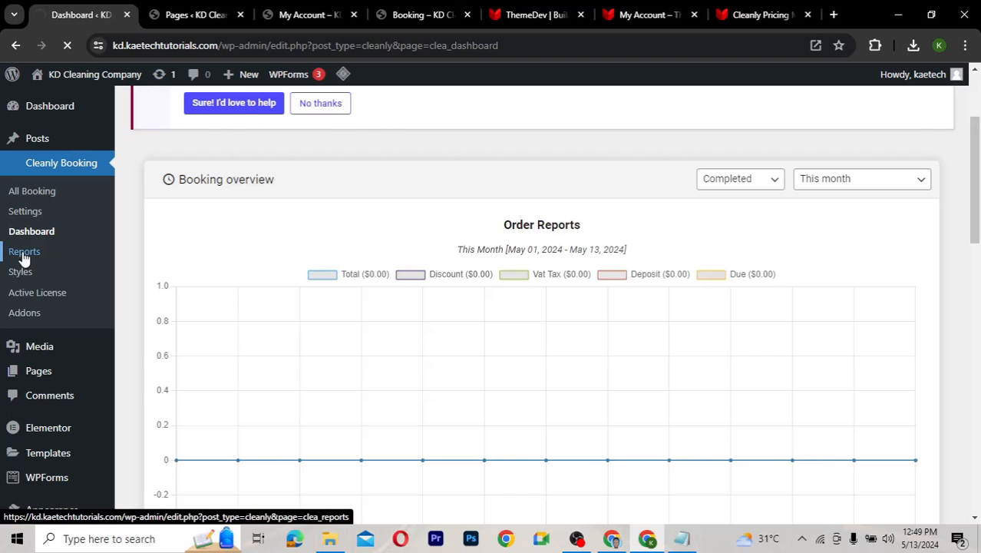
{"action": "scroll", "coordinate": [378, 306], "scroll_direction": "down", "scroll_amount": 3}
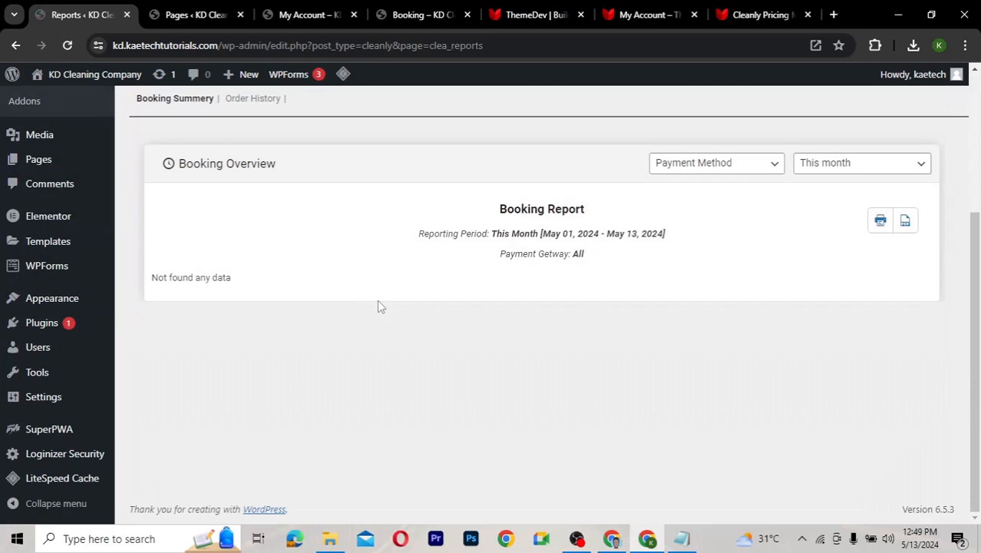
{"action": "scroll", "coordinate": [379, 306], "scroll_direction": "up", "scroll_amount": 1}
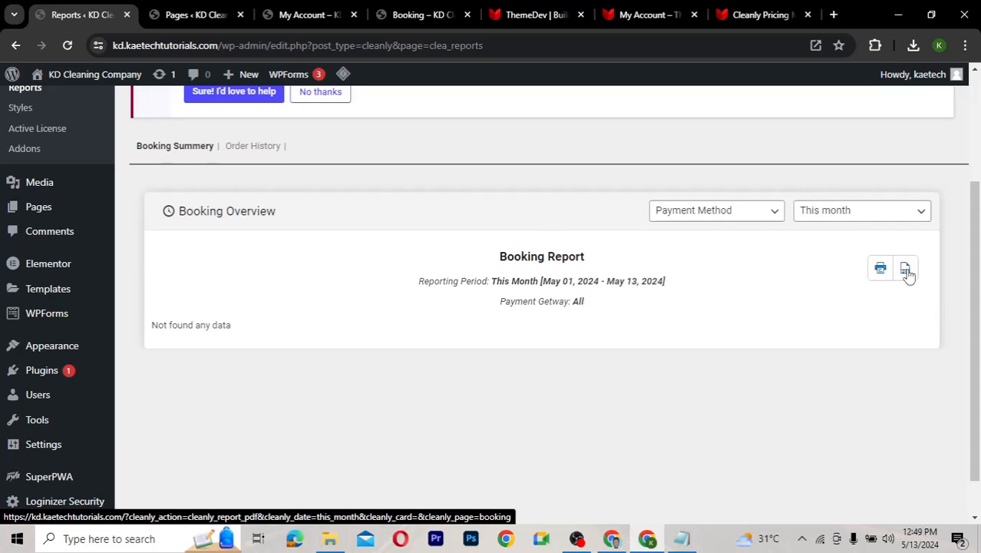
{"action": "scroll", "coordinate": [131, 251], "scroll_direction": "up", "scroll_amount": 2}
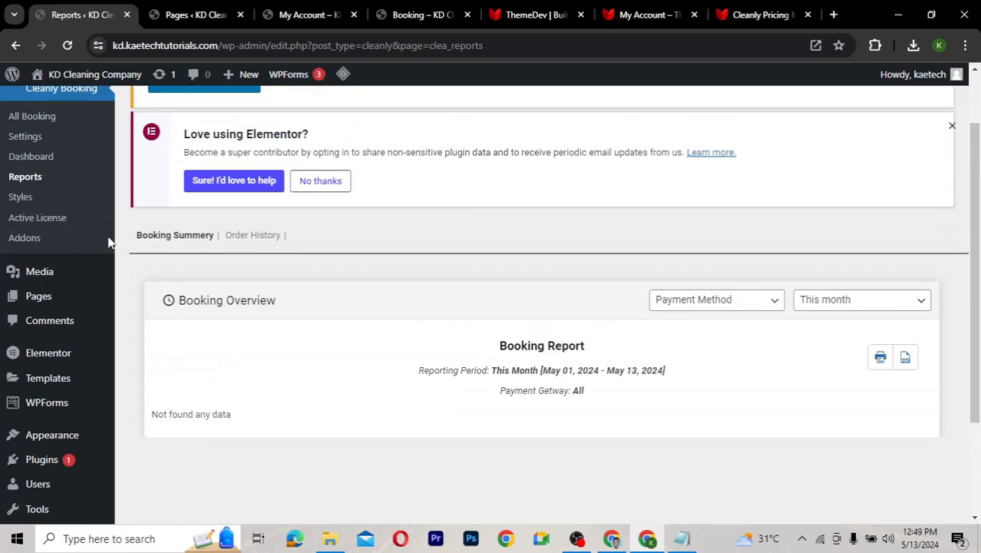
{"action": "left_click", "coordinate": [21, 198]}
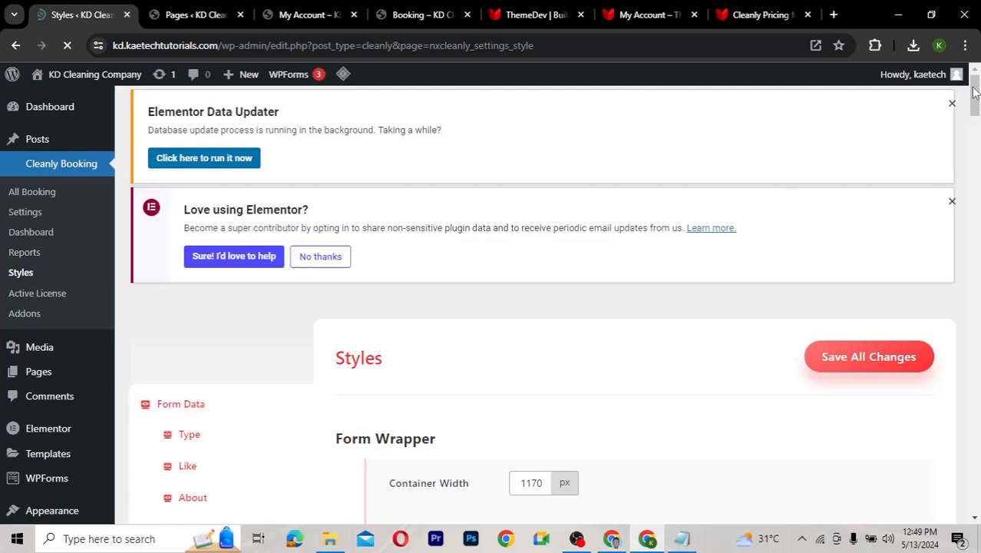
{"action": "mouse_move", "coordinate": [975, 91]}
{"action": "left_mouse_down"}
{"action": "mouse_move", "coordinate": [978, 445]}
{"action": "mouse_move", "coordinate": [970, 95]}
{"action": "left_mouse_up"}
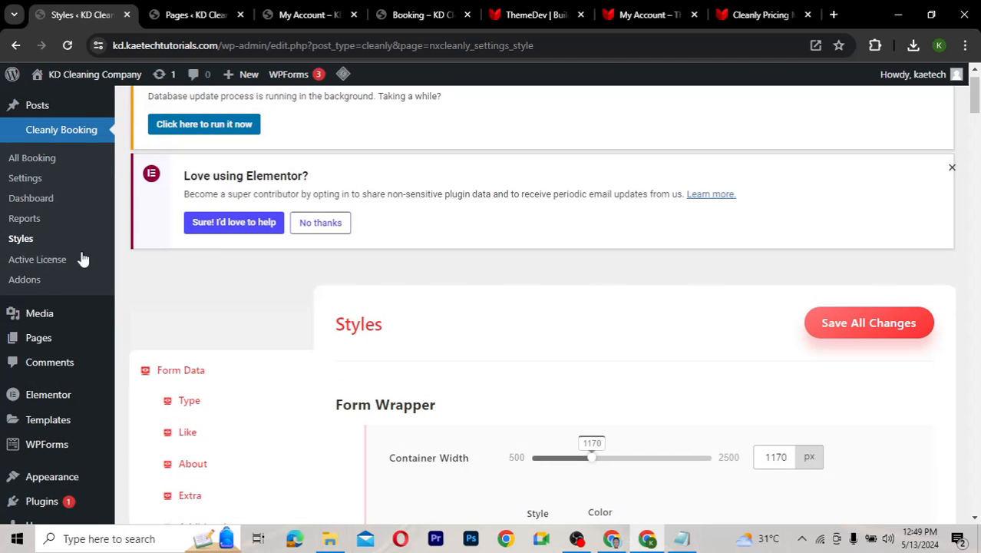
{"action": "left_click", "coordinate": [26, 280]}
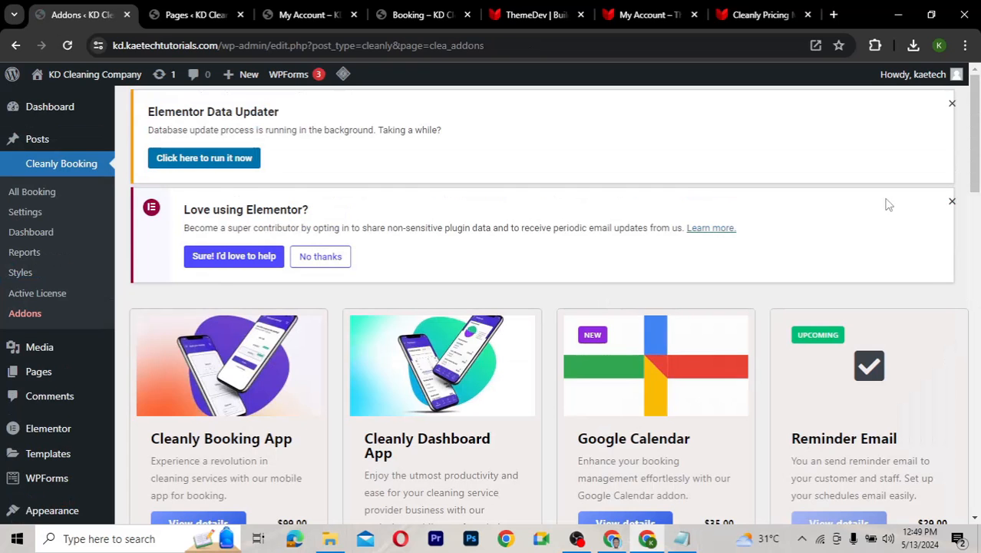
{"action": "left_click_drag", "start_coordinate": [976, 120], "coordinate": [974, 168]}
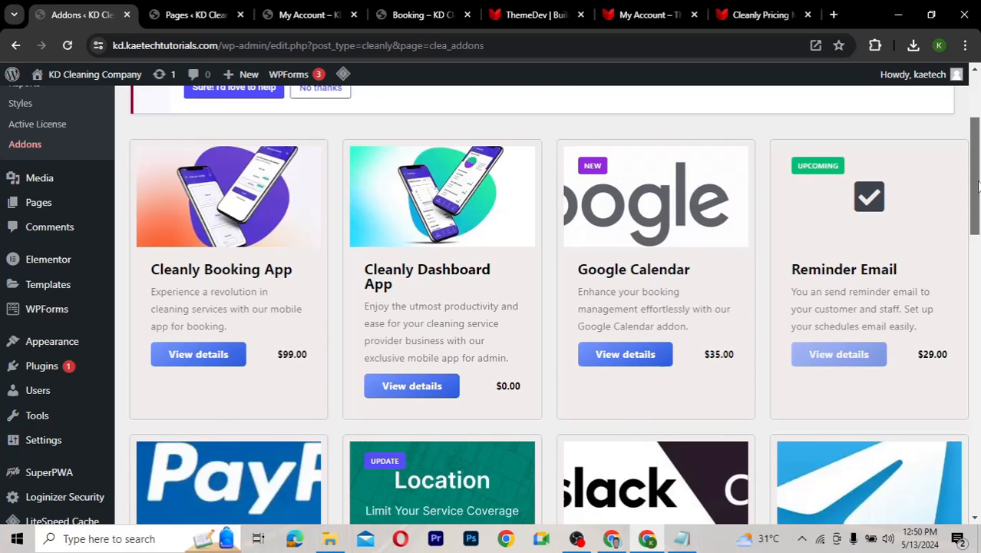
{"action": "left_click_drag", "start_coordinate": [978, 185], "coordinate": [978, 476]}
{"action": "scroll", "coordinate": [958, 351], "scroll_direction": "up", "scroll_amount": 5}
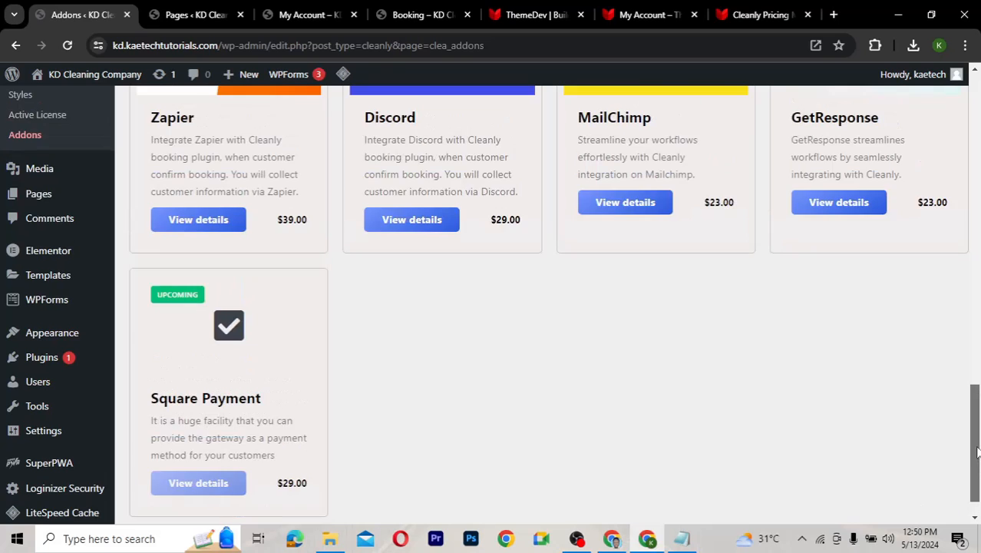
{"action": "scroll", "coordinate": [953, 292], "scroll_direction": "up", "scroll_amount": 3}
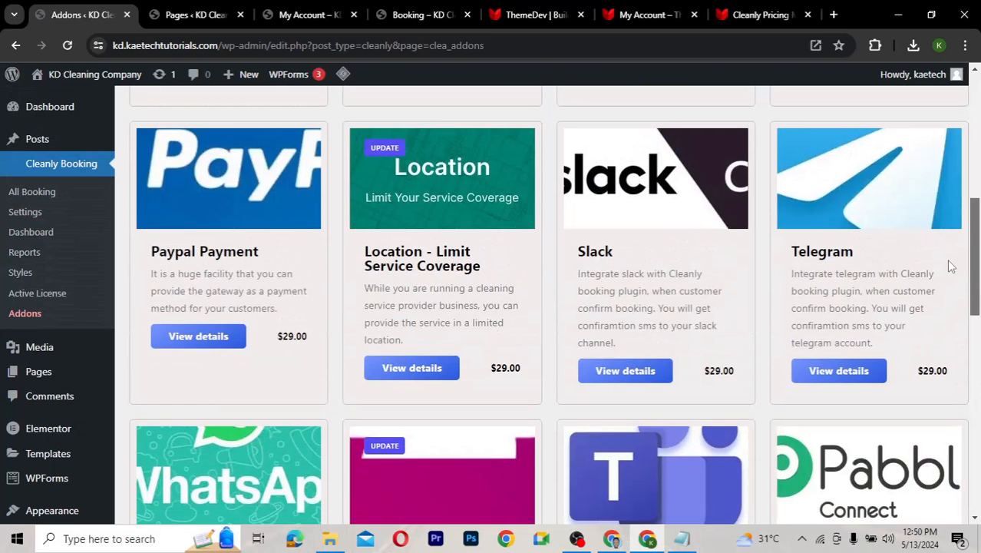
{"action": "scroll", "coordinate": [949, 227], "scroll_direction": "up", "scroll_amount": 6}
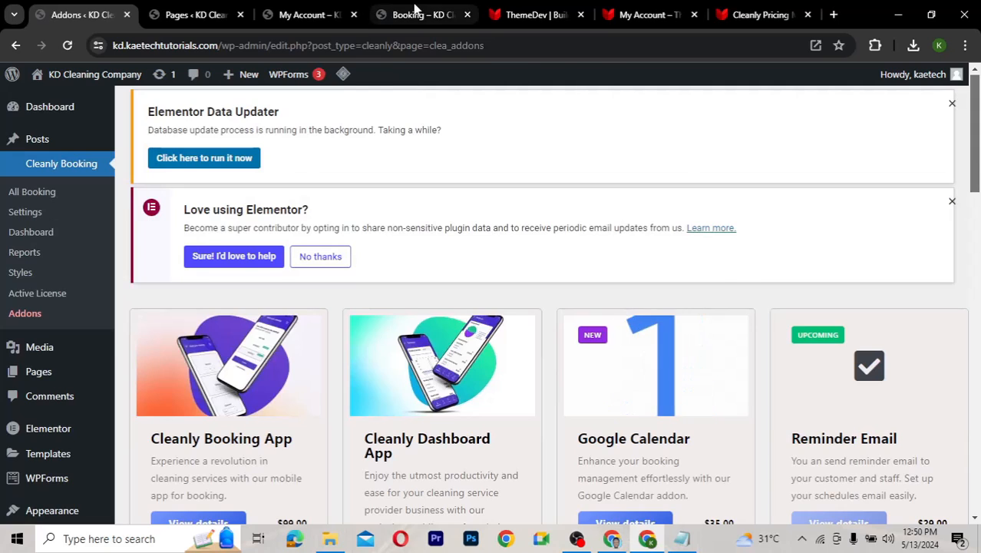
Reload the booking page and purge the LiteSpeed cache
{"action": "left_click", "coordinate": [417, 14]}
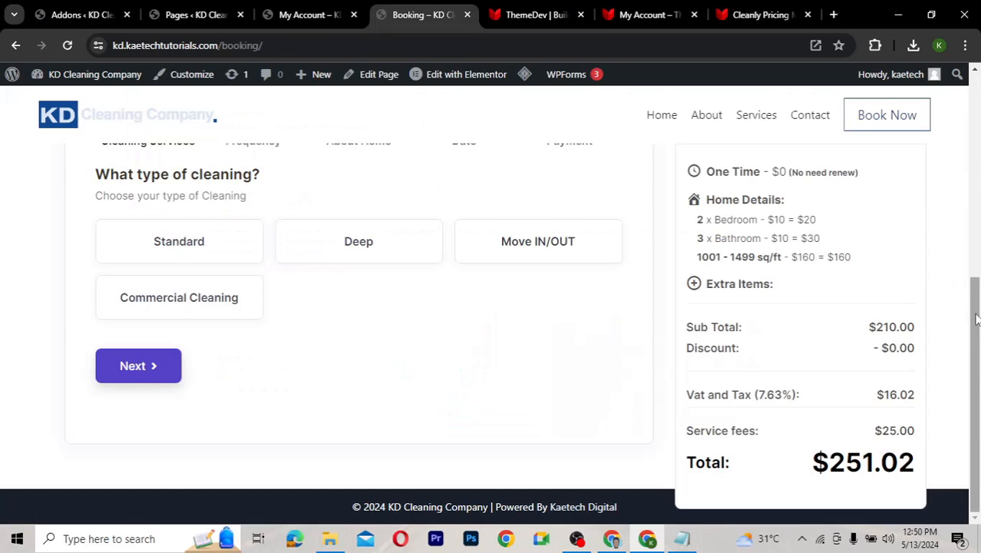
{"action": "scroll", "coordinate": [966, 146], "scroll_direction": "up", "scroll_amount": 4}
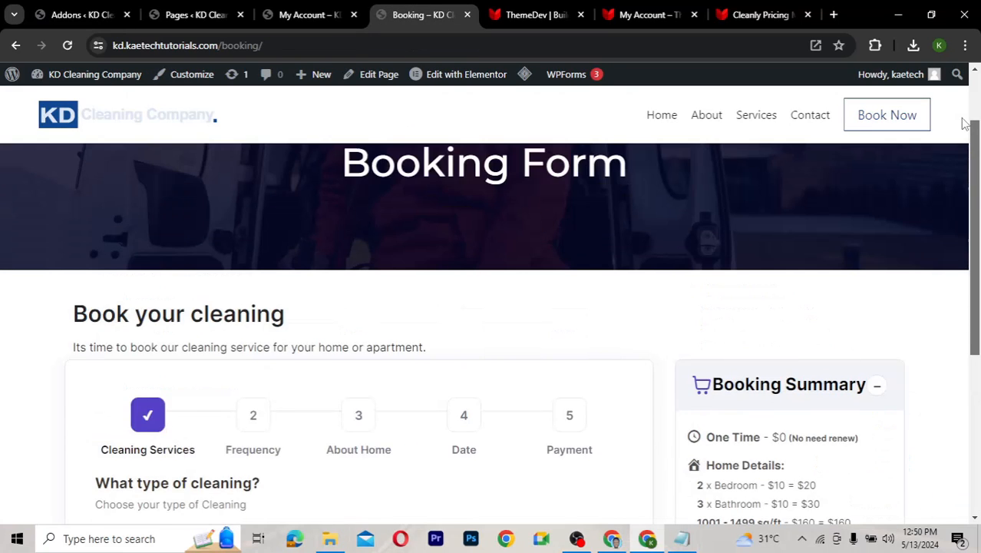
{"action": "scroll", "coordinate": [965, 122], "scroll_direction": "up", "scroll_amount": 2}
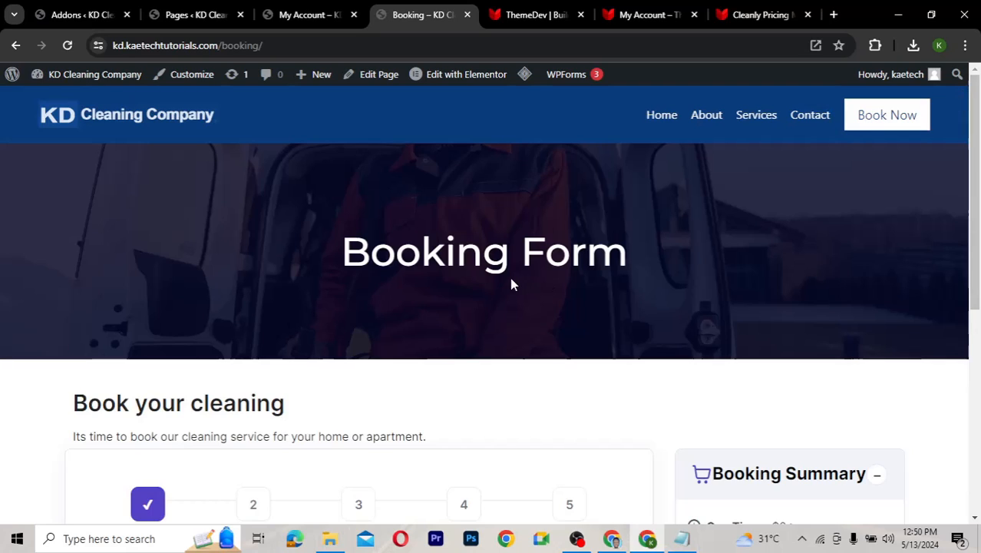
{"action": "left_click", "coordinate": [69, 46]}
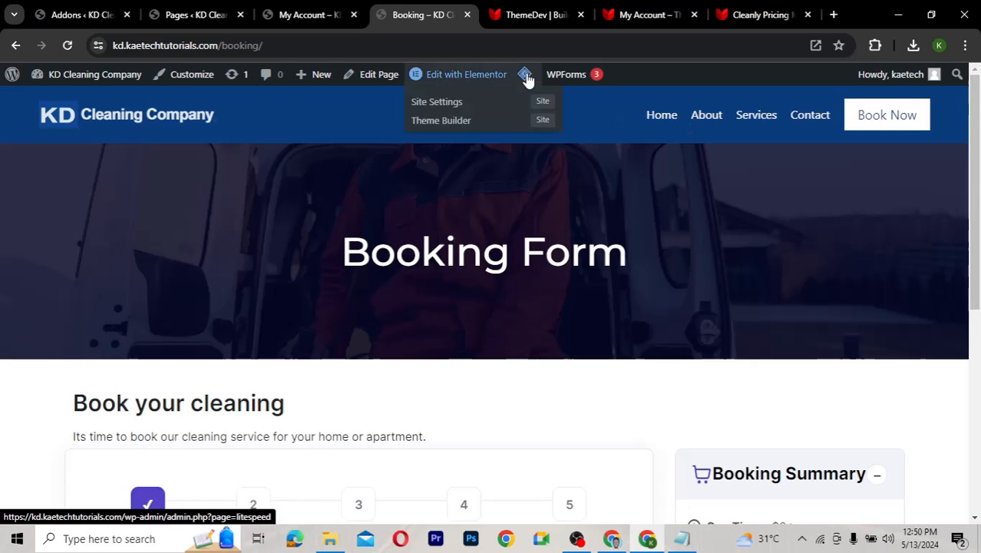
{"action": "mouse_move", "coordinate": [524, 75]}
{"action": "left_click", "coordinate": [540, 138]}
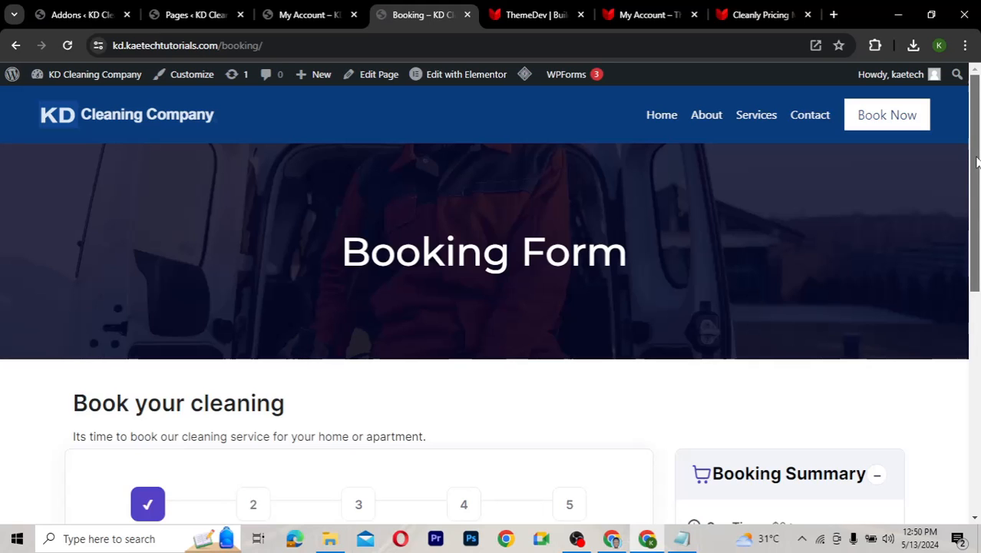
Choose Deep cleaning repeating Weekly on Tuesday, for a $274.70 total
{"action": "left_click_drag", "start_coordinate": [977, 250], "coordinate": [978, 358]}
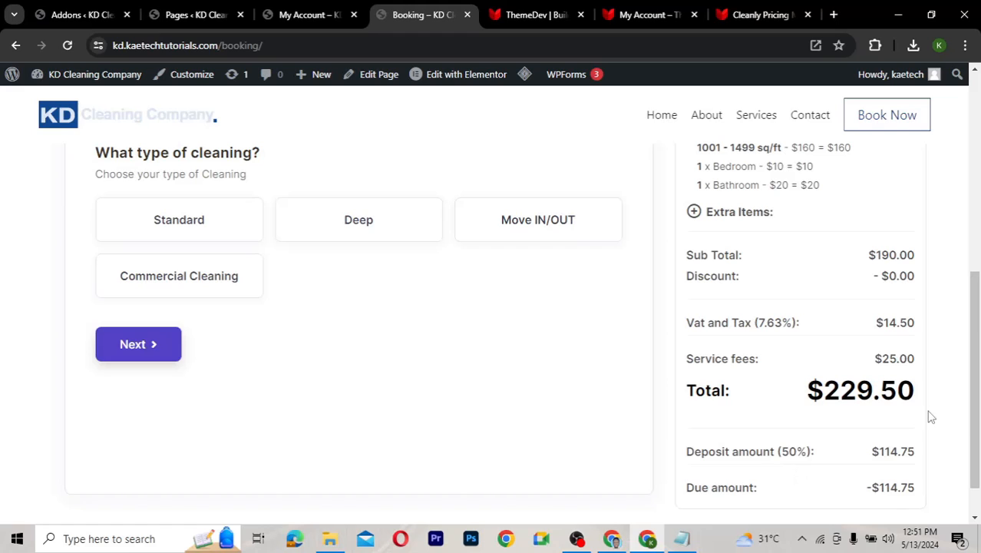
{"action": "left_click_drag", "start_coordinate": [977, 378], "coordinate": [971, 269]}
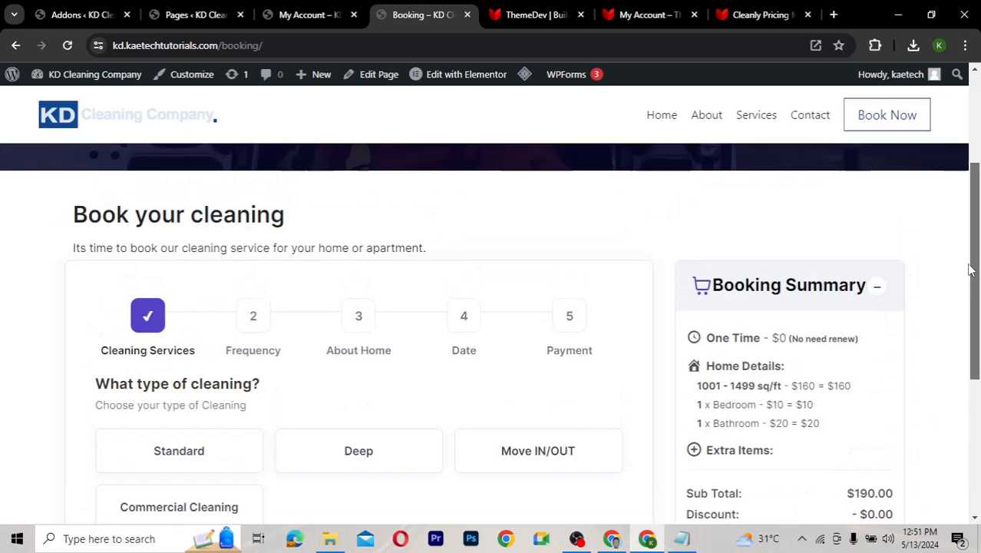
{"action": "scroll", "coordinate": [465, 342], "scroll_direction": "down", "scroll_amount": 2}
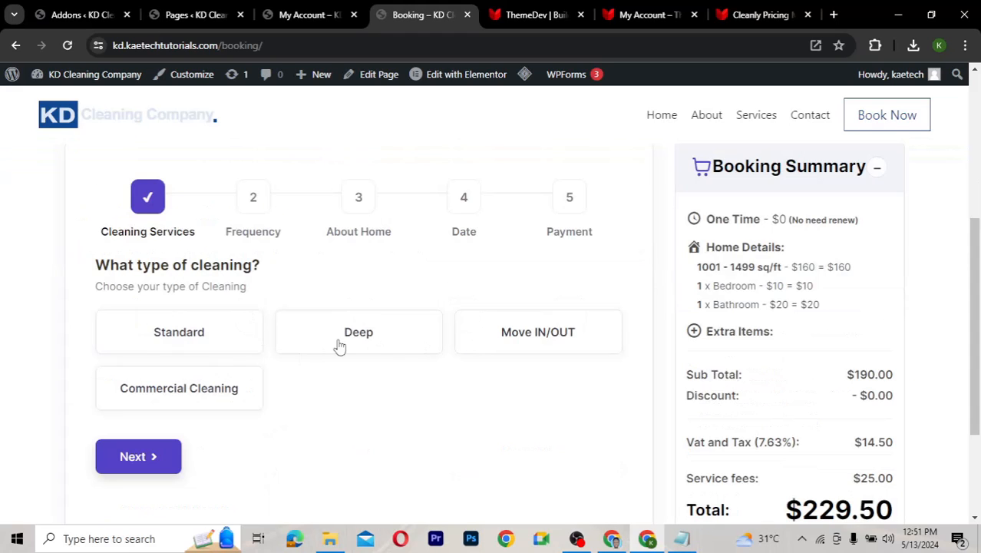
{"action": "left_click", "coordinate": [331, 342]}
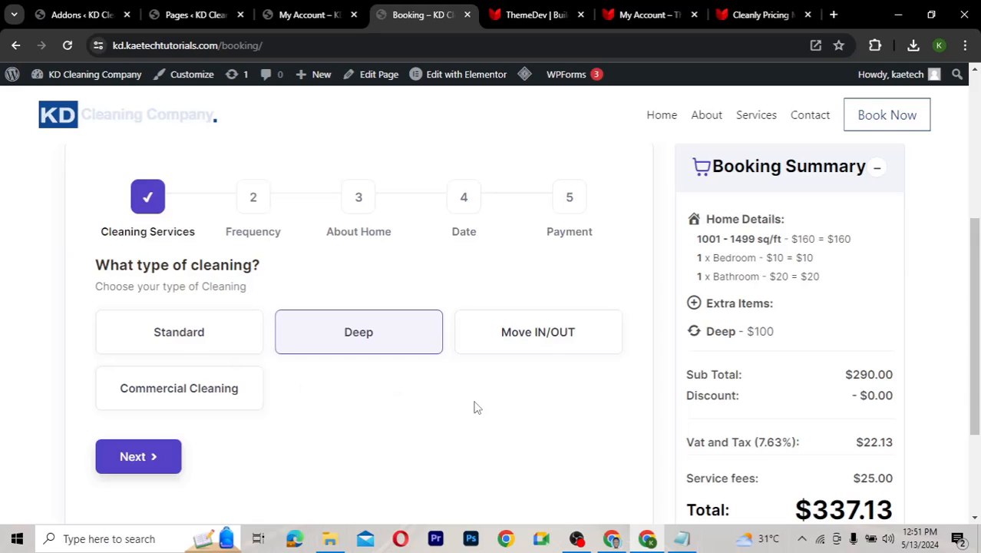
{"action": "left_click", "coordinate": [152, 456]}
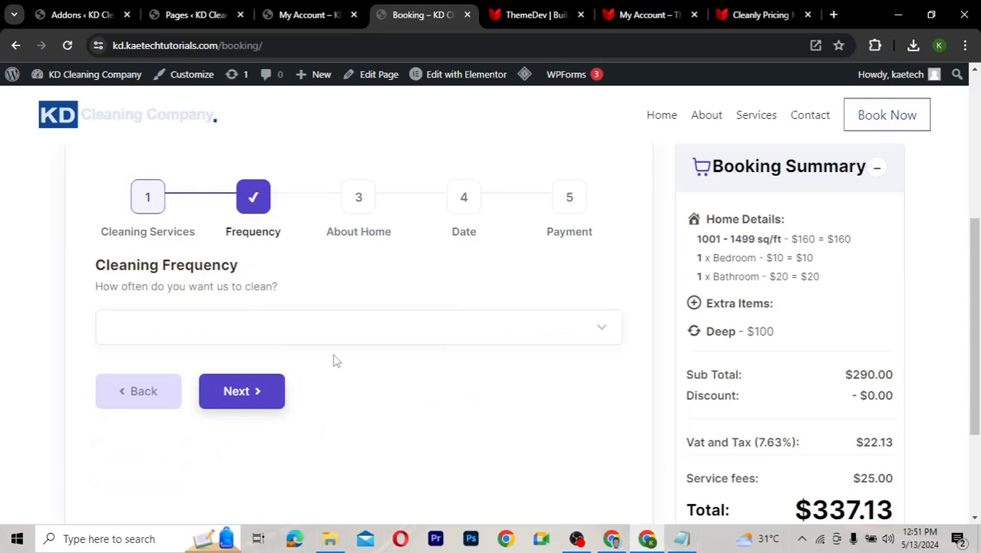
{"action": "left_click", "coordinate": [270, 332]}
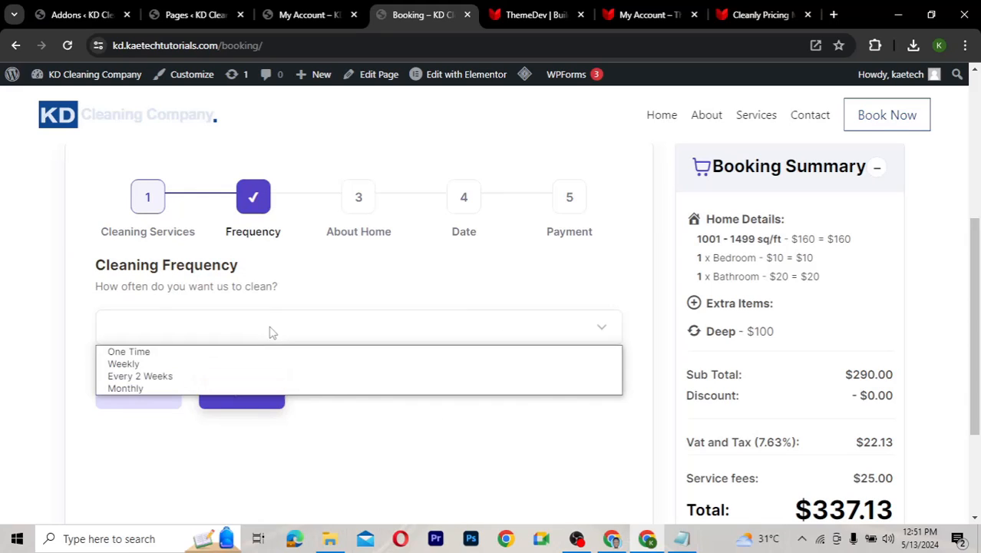
{"action": "left_click", "coordinate": [184, 368]}
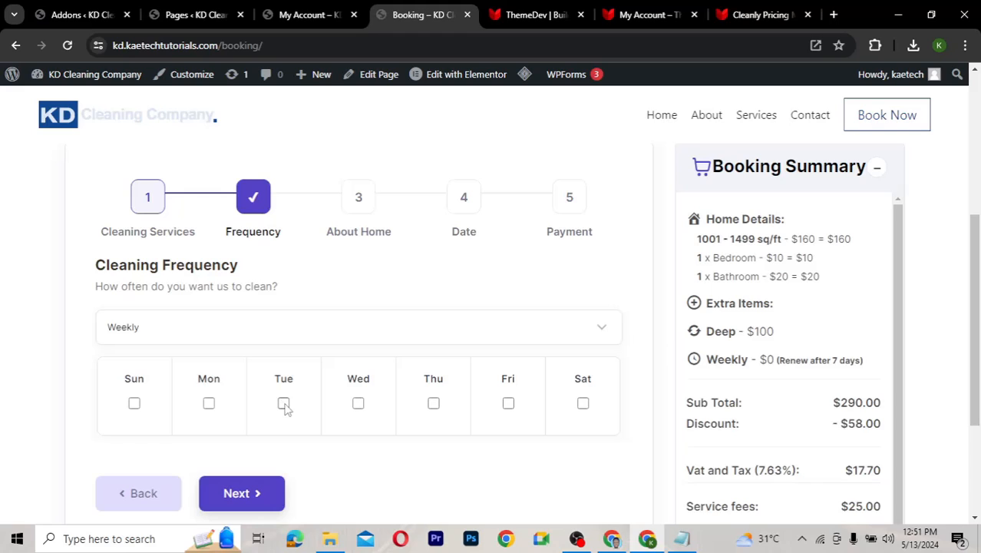
{"action": "scroll", "coordinate": [387, 459], "scroll_direction": "down", "scroll_amount": 1}
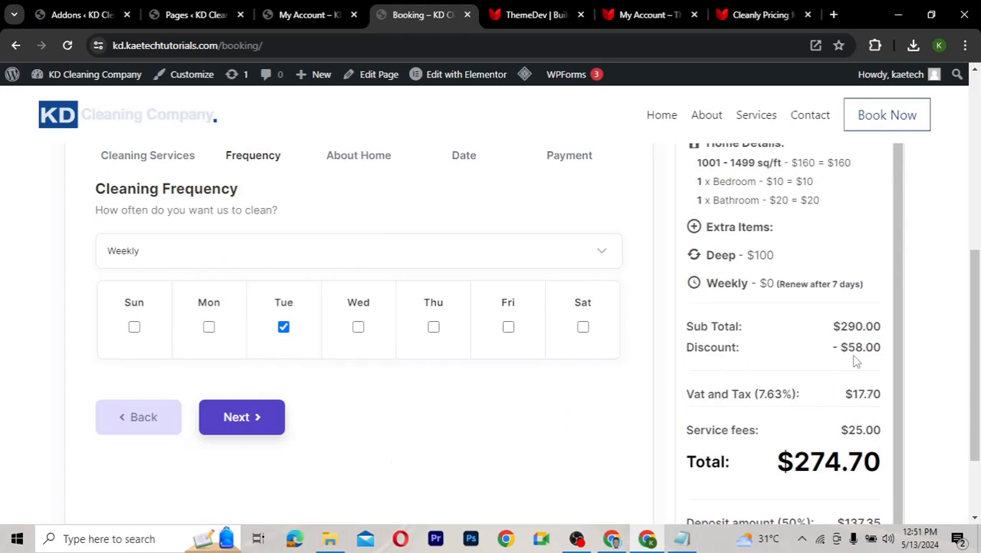
Set the home to 2001 - 2500 sq/ft with 5 bedrooms and 4 bathrooms
{"action": "left_click", "coordinate": [244, 422]}
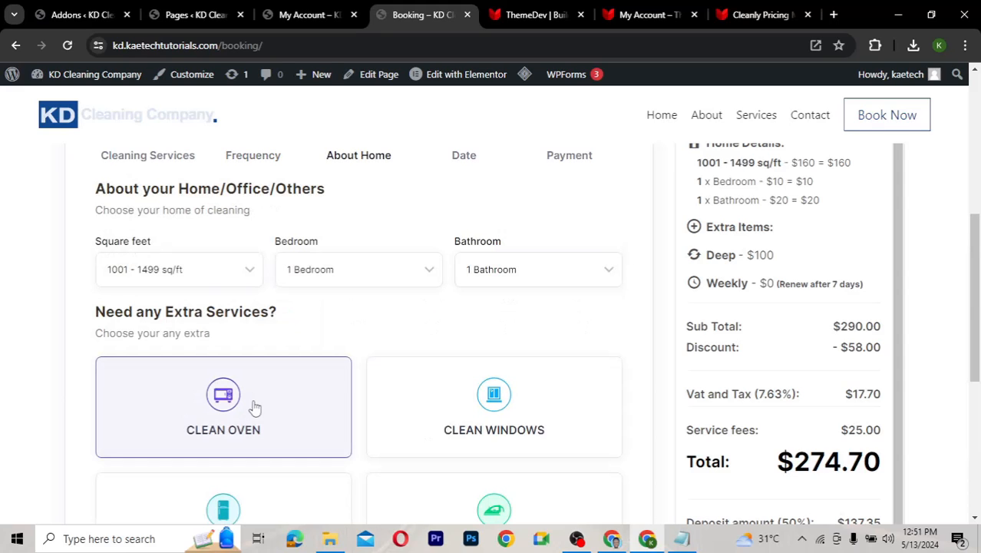
{"action": "left_click", "coordinate": [201, 276]}
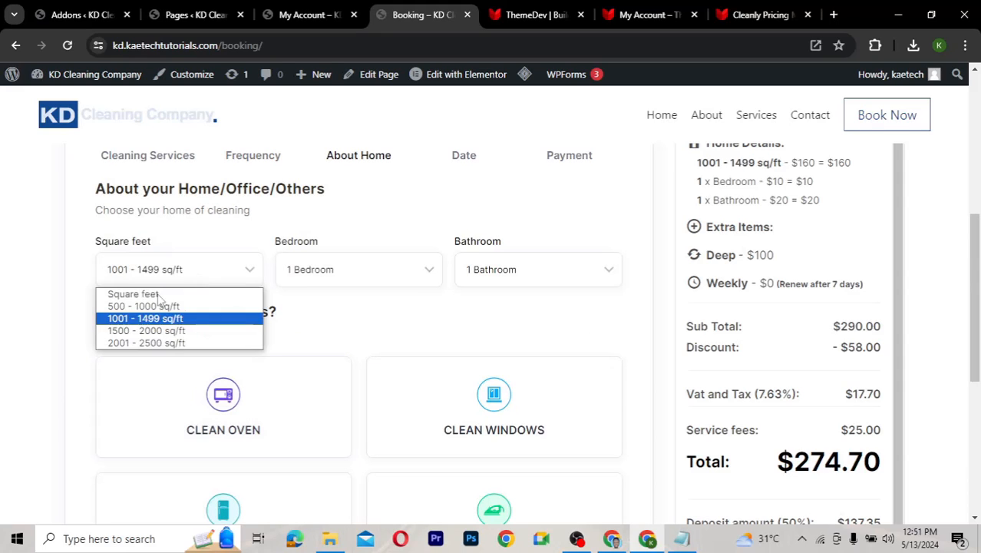
{"action": "left_click", "coordinate": [141, 344]}
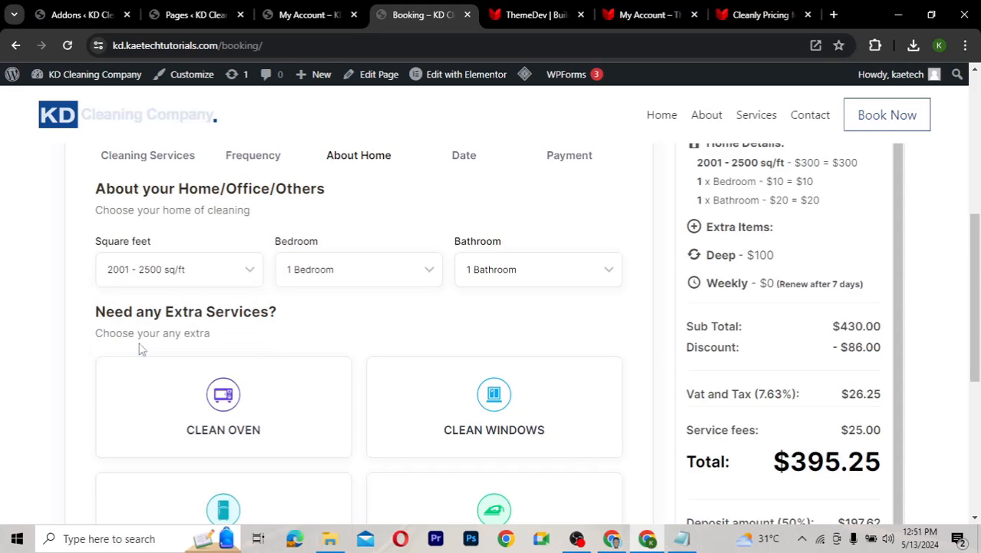
{"action": "left_click", "coordinate": [344, 278]}
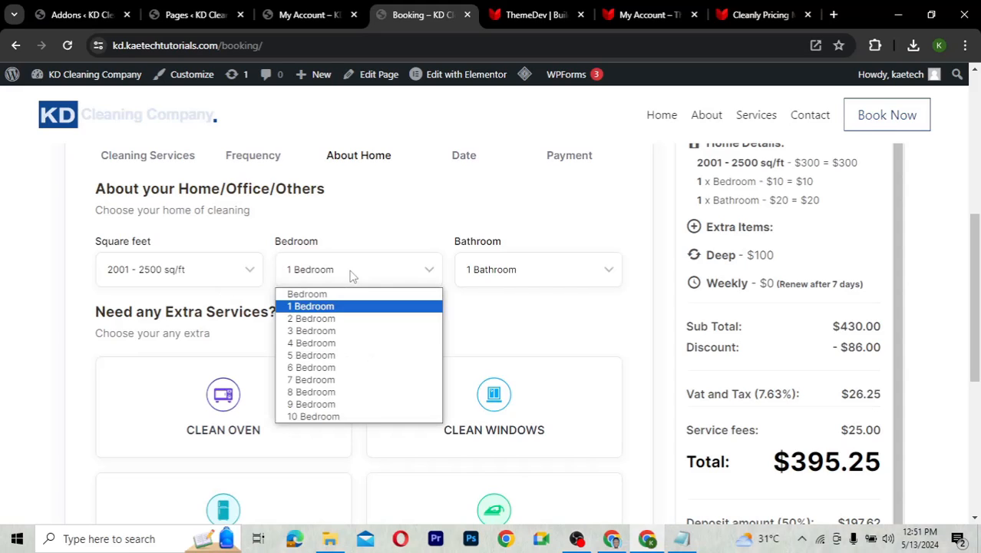
{"action": "left_click", "coordinate": [330, 351]}
{"action": "left_click", "coordinate": [513, 270]}
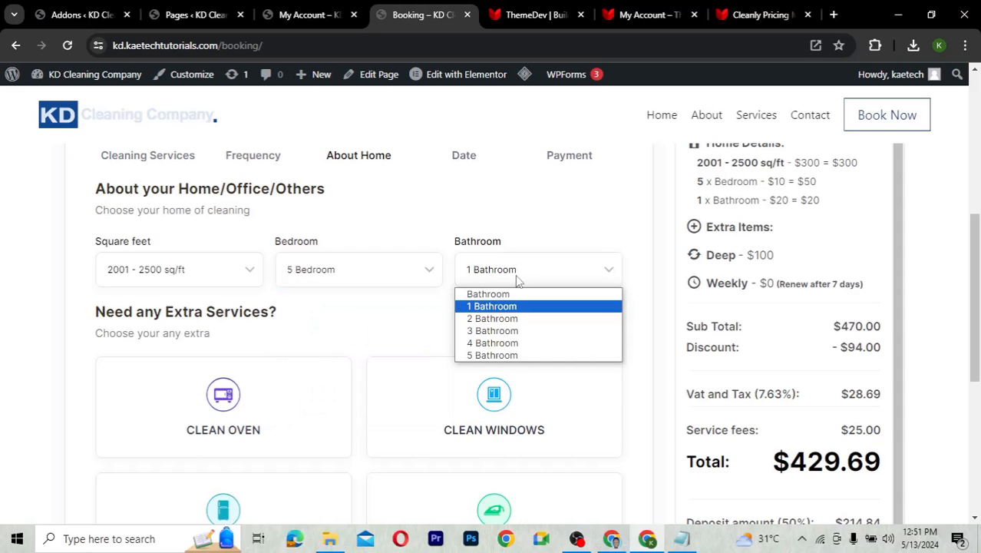
{"action": "left_click", "coordinate": [493, 343]}
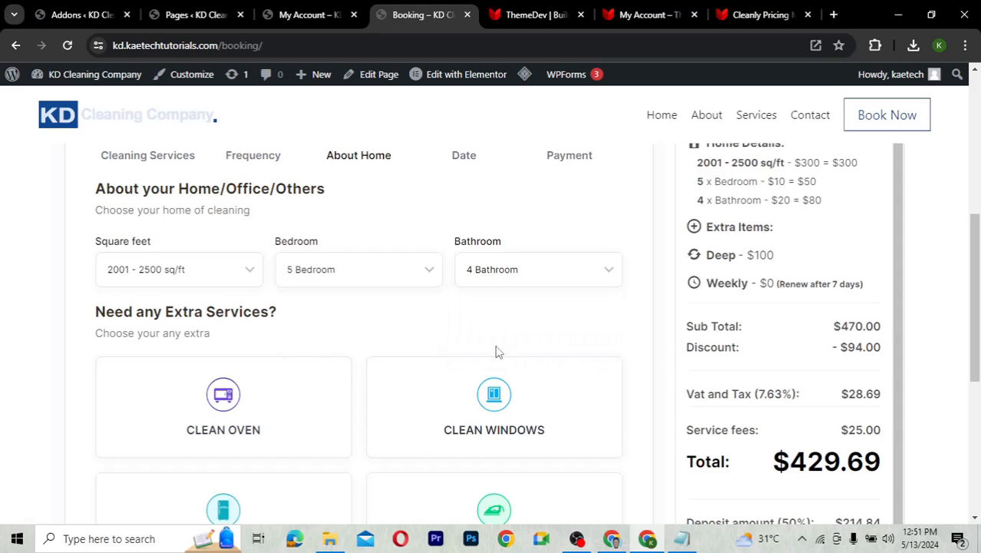
Add extras: 8 window cleanings, oven and fridge cleaning, totalling $670.78
{"action": "scroll", "coordinate": [542, 336], "scroll_direction": "down", "scroll_amount": 3}
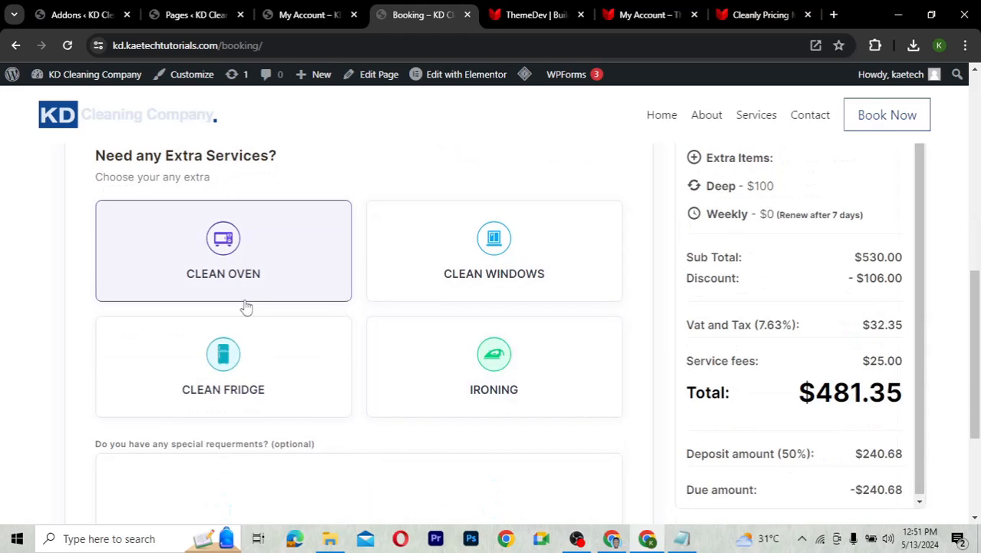
{"action": "left_click", "coordinate": [476, 259]}
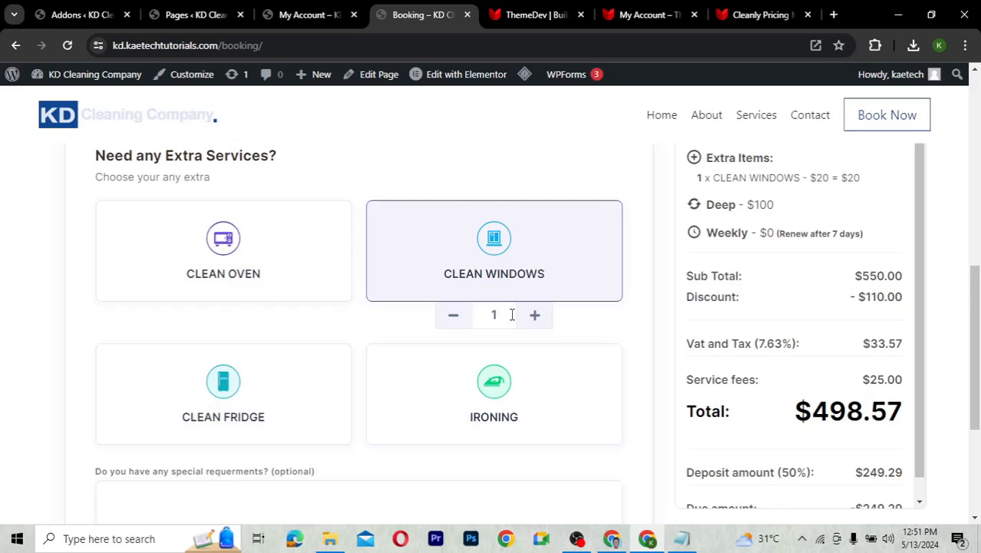
{"action": "double_click", "coordinate": [484, 310]}
{"action": "left_click", "coordinate": [532, 317]}
{"action": "left_click", "coordinate": [531, 317]}
{"action": "left_click", "coordinate": [532, 316]}
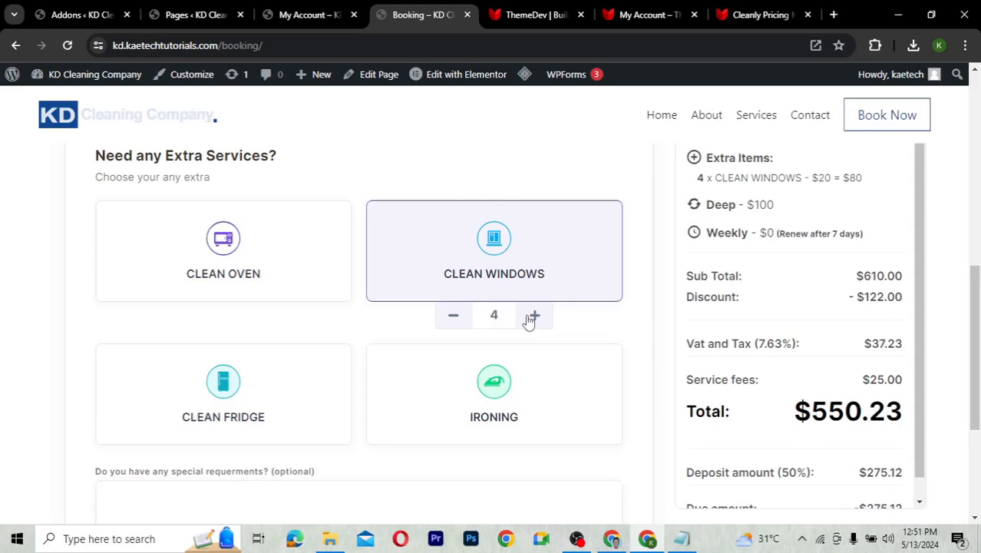
{"action": "left_click", "coordinate": [532, 317]}
{"action": "left_click", "coordinate": [531, 317]}
{"action": "left_click", "coordinate": [531, 316]}
{"action": "left_click", "coordinate": [531, 316]}
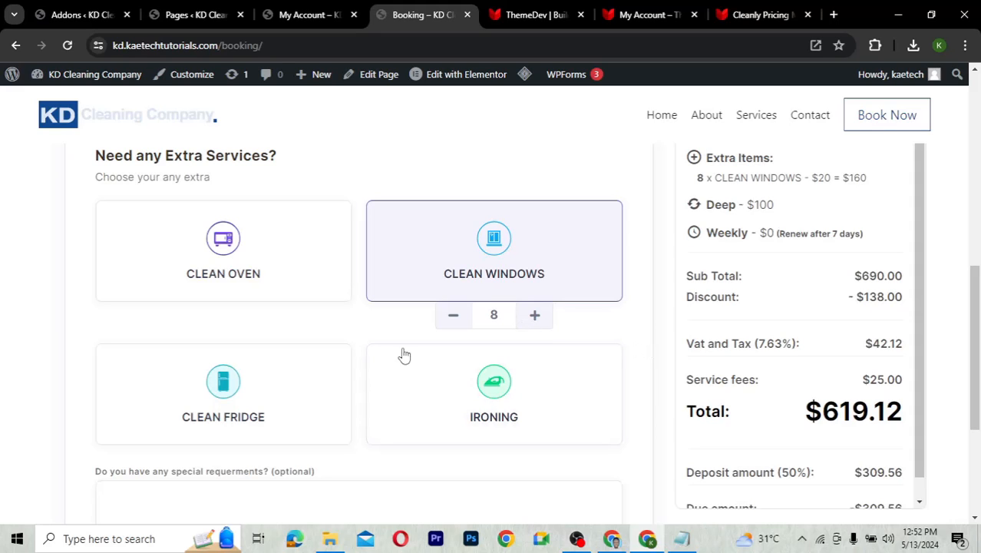
{"action": "left_click", "coordinate": [235, 255]}
{"action": "left_click", "coordinate": [230, 414]}
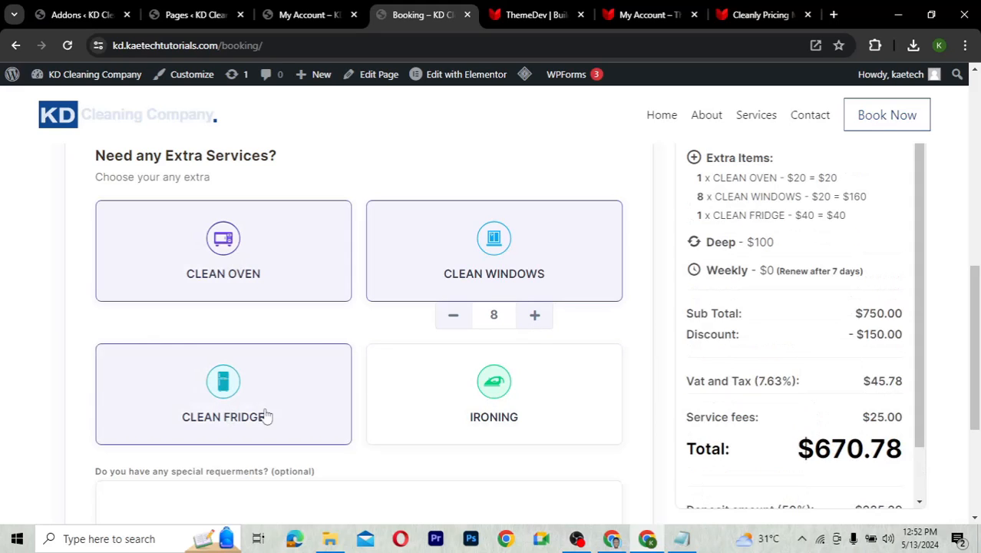
{"action": "scroll", "coordinate": [396, 429], "scroll_direction": "down", "scroll_amount": 3}
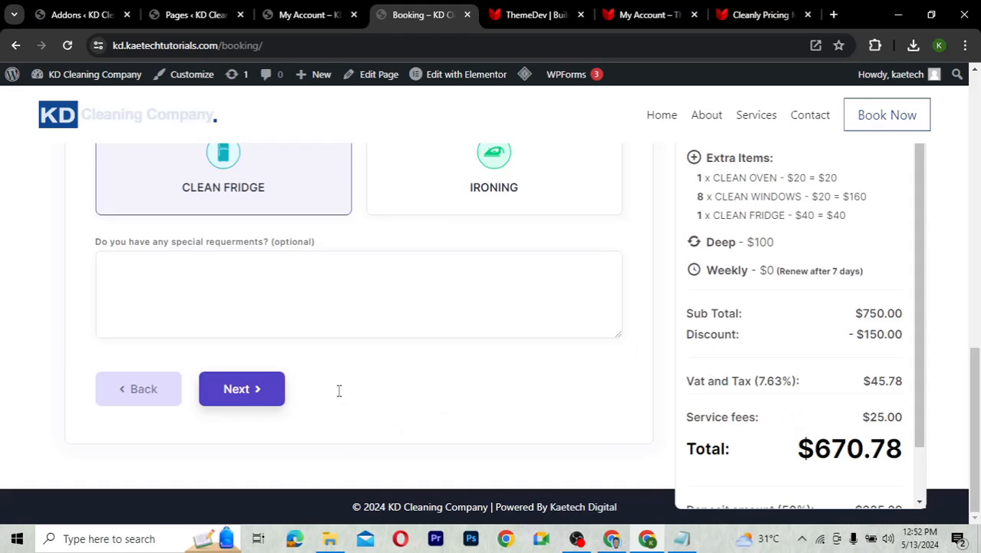
{"action": "scroll", "coordinate": [339, 391], "scroll_direction": "up", "scroll_amount": 3}
{"action": "scroll", "coordinate": [339, 396], "scroll_direction": "down", "scroll_amount": 3}
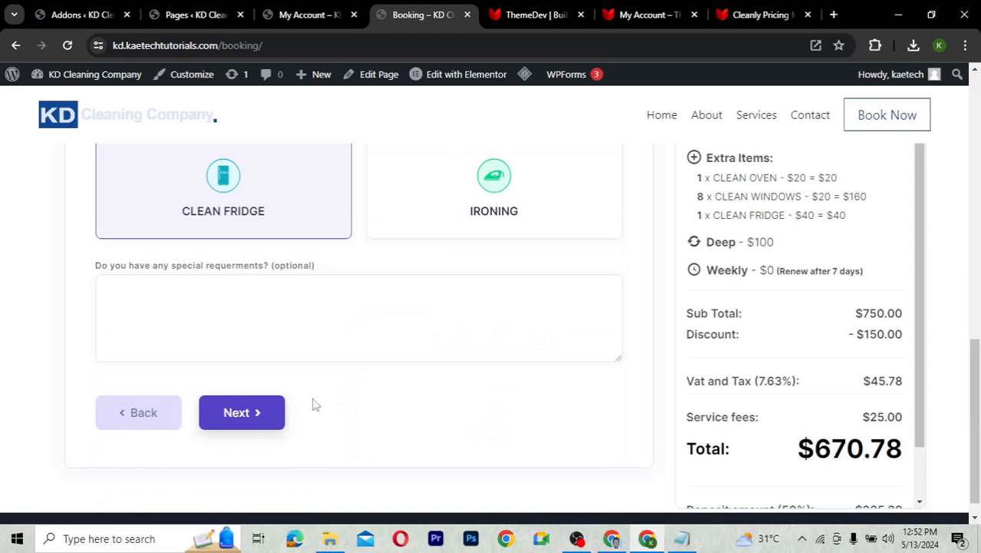
Schedule the first appointment for May 14, 2024 at 08:00 AM and continue to payment
{"action": "left_click", "coordinate": [241, 415]}
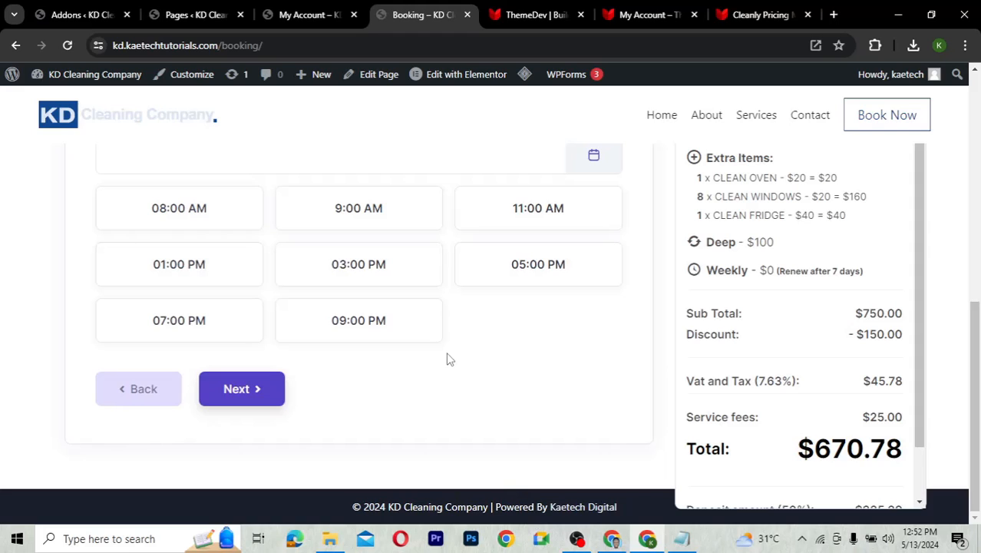
{"action": "scroll", "coordinate": [449, 359], "scroll_direction": "up", "scroll_amount": 2}
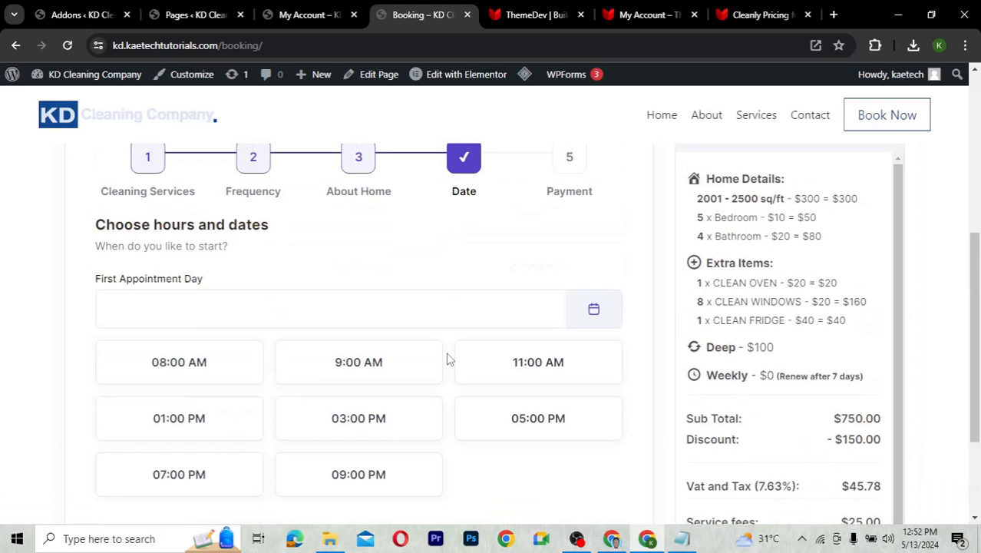
{"action": "left_click", "coordinate": [361, 323]}
{"action": "left_click", "coordinate": [202, 444]}
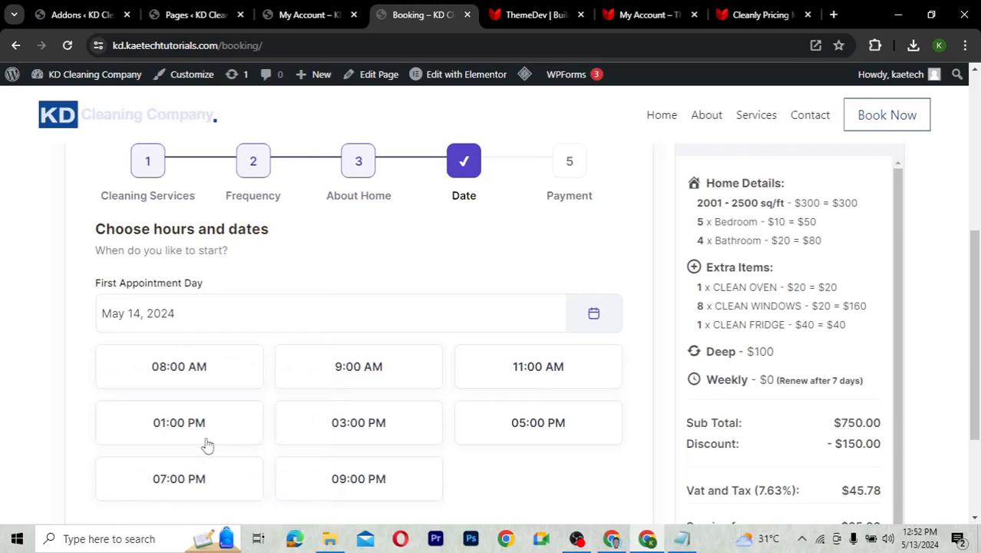
{"action": "scroll", "coordinate": [303, 340], "scroll_direction": "down", "scroll_amount": 2}
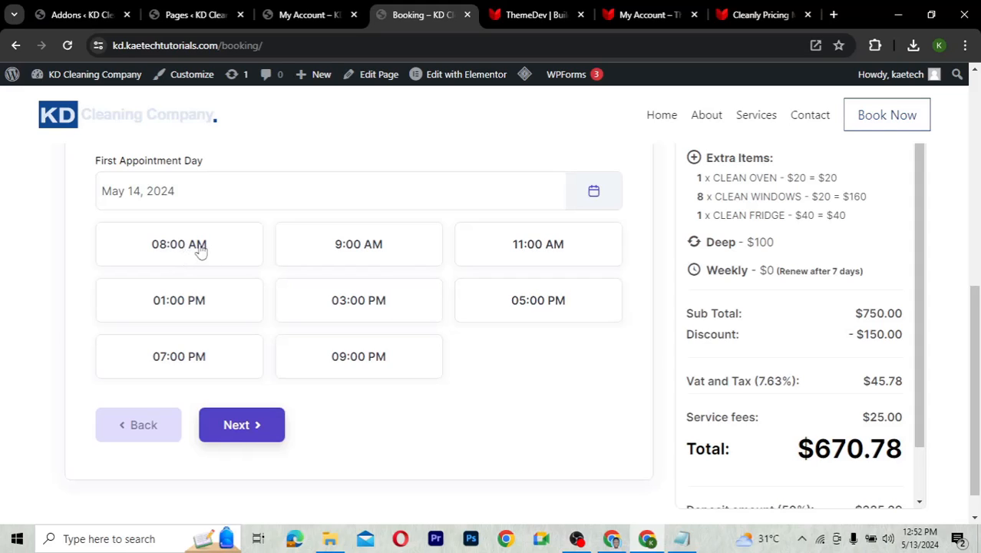
{"action": "left_click", "coordinate": [182, 252]}
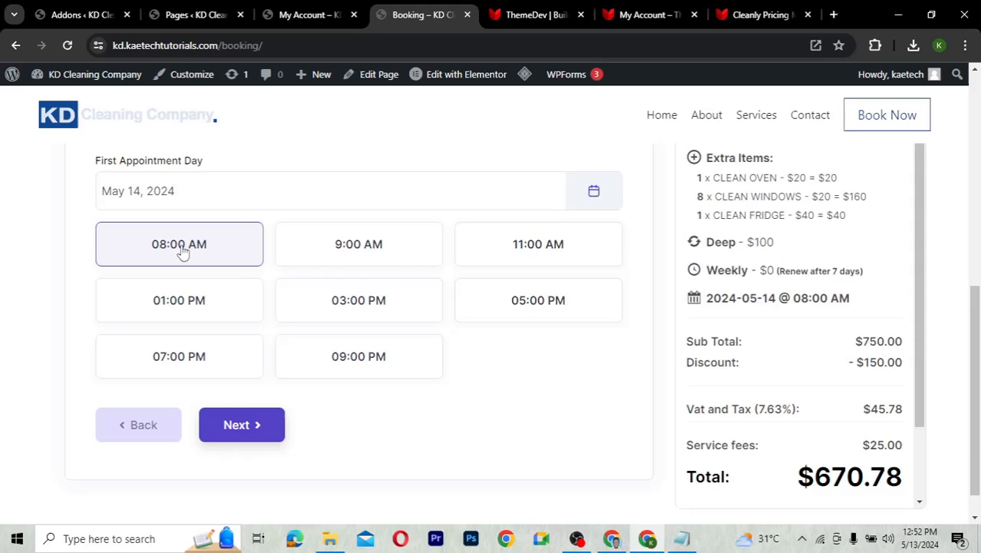
{"action": "left_click", "coordinate": [244, 425]}
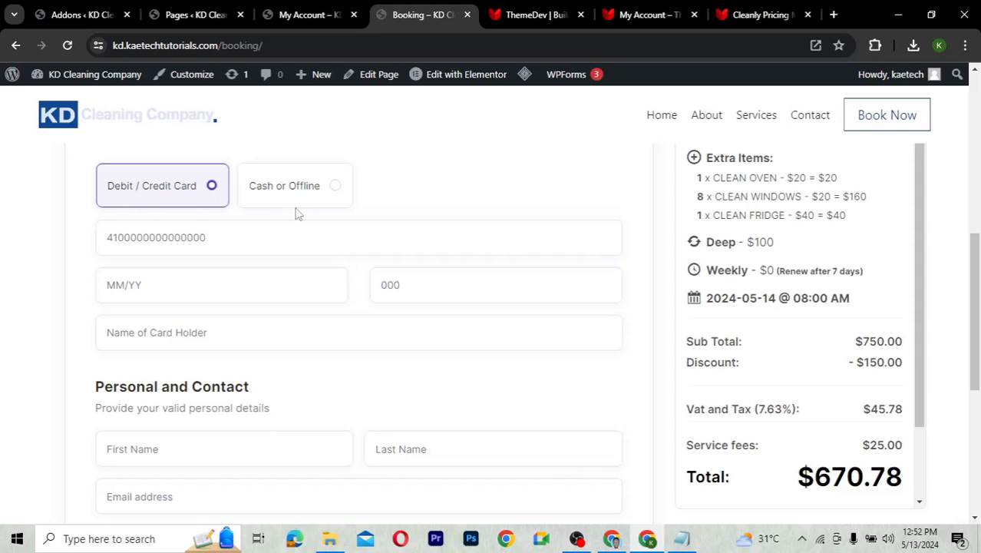
Select Cash or Offline as the payment method
{"action": "scroll", "coordinate": [299, 214], "scroll_direction": "up", "scroll_amount": 2}
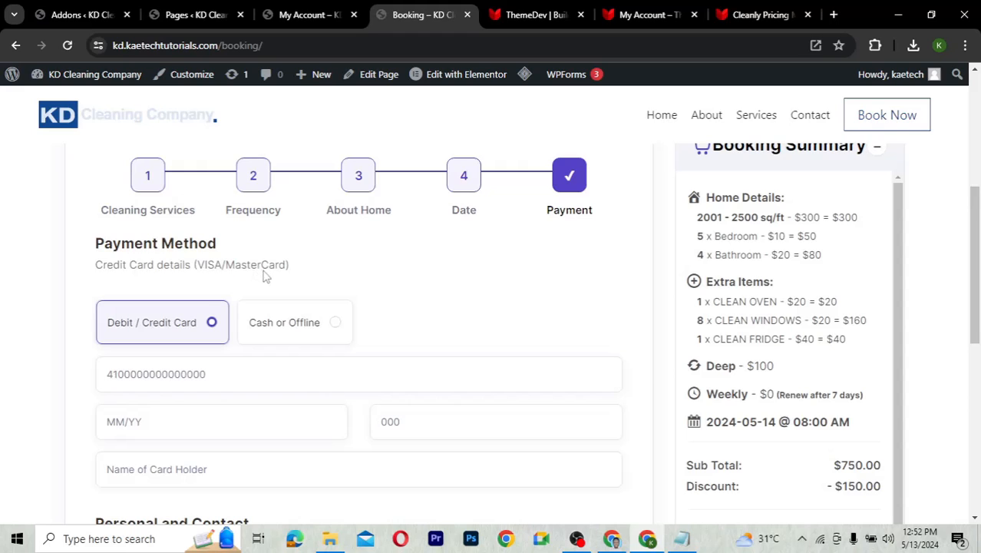
{"action": "scroll", "coordinate": [237, 356], "scroll_direction": "down", "scroll_amount": 1}
{"action": "scroll", "coordinate": [237, 355], "scroll_direction": "down", "scroll_amount": 1}
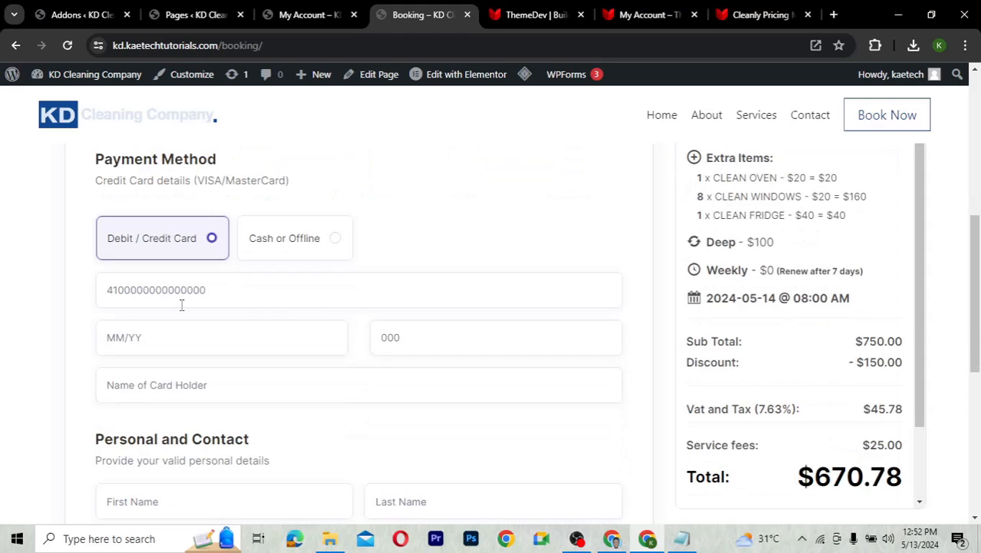
{"action": "left_click", "coordinate": [299, 248]}
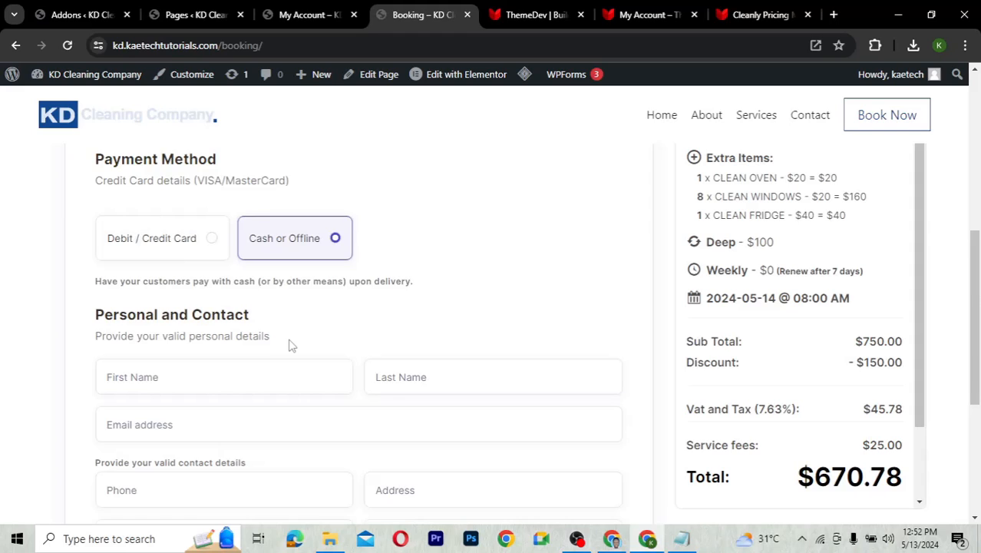
{"action": "scroll", "coordinate": [291, 346], "scroll_direction": "down", "scroll_amount": 3}
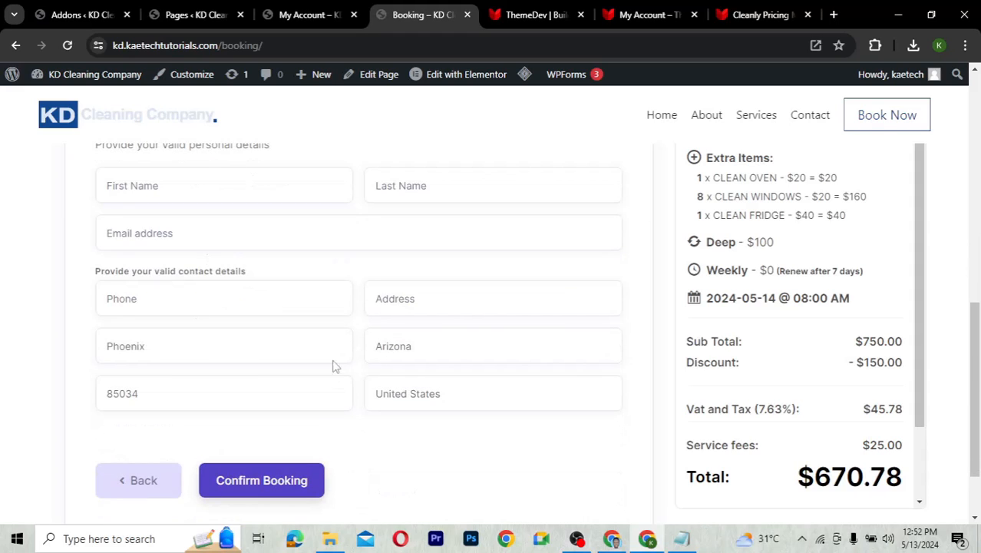
{"action": "scroll", "coordinate": [262, 294], "scroll_direction": "up", "scroll_amount": 1}
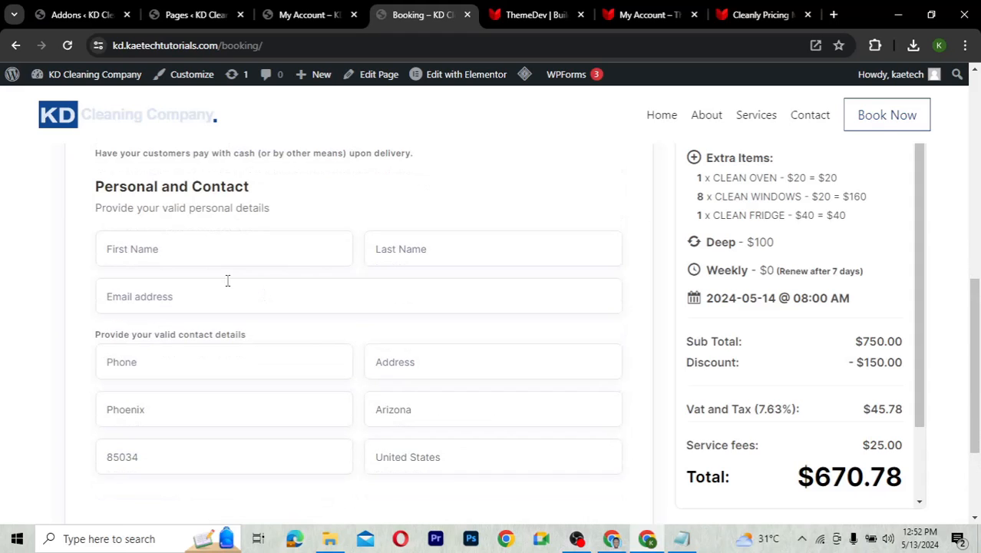
Enter the customer's first and last name, e-mail address and phone number
{"action": "left_click", "coordinate": [166, 250]}
{"action": "left_click", "coordinate": [383, 251]}
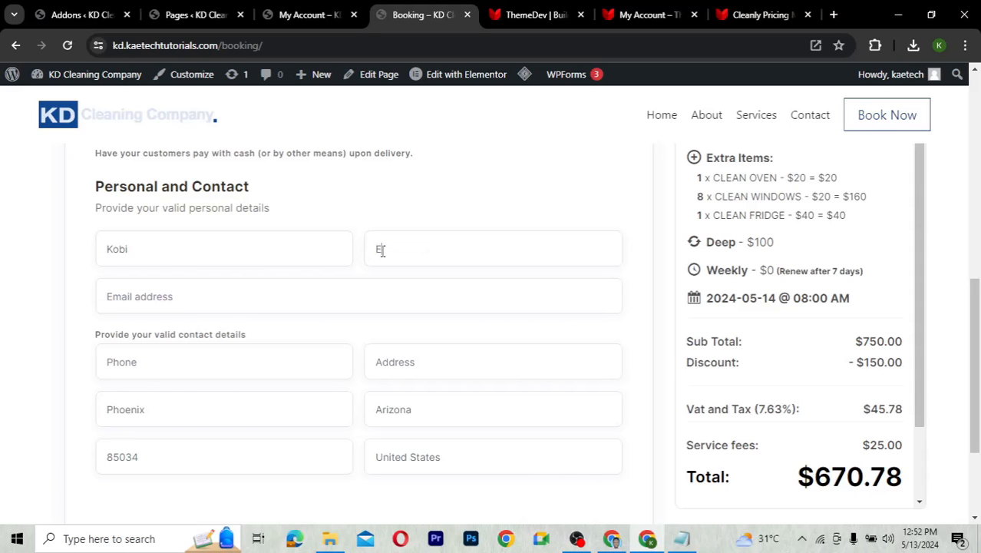
{"action": "left_click", "coordinate": [290, 298]}
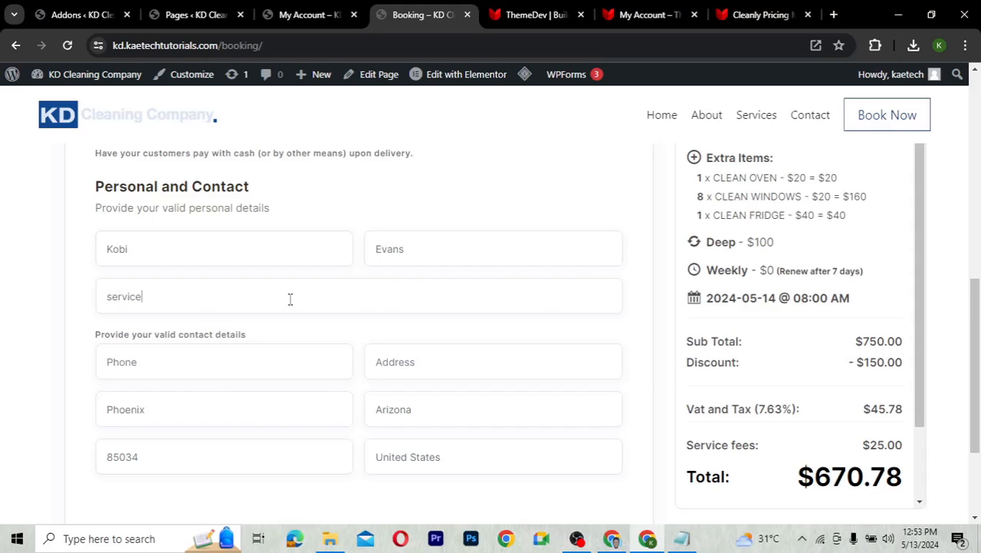
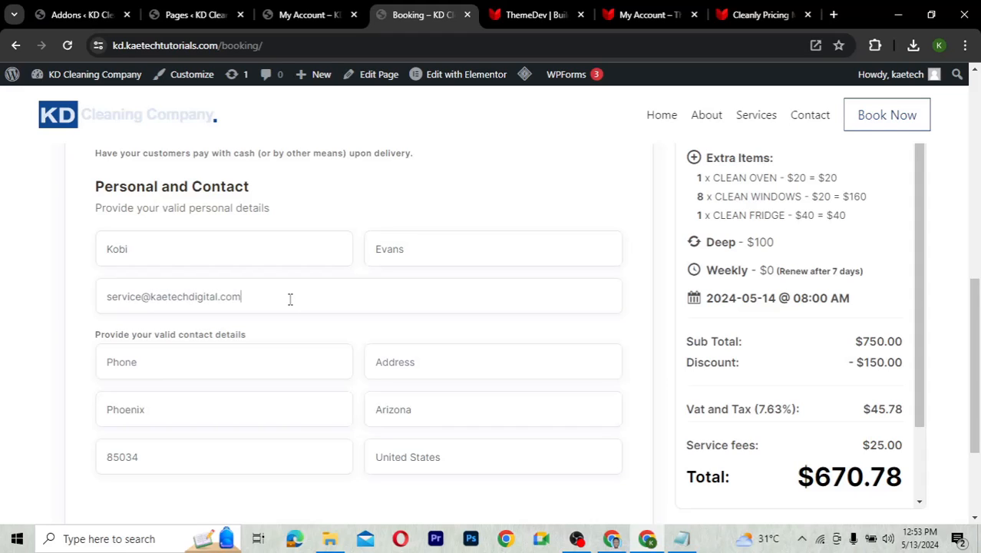
{"action": "scroll", "coordinate": [290, 298], "scroll_direction": "down", "scroll_amount": 2}
{"action": "left_click", "coordinate": [204, 208]}
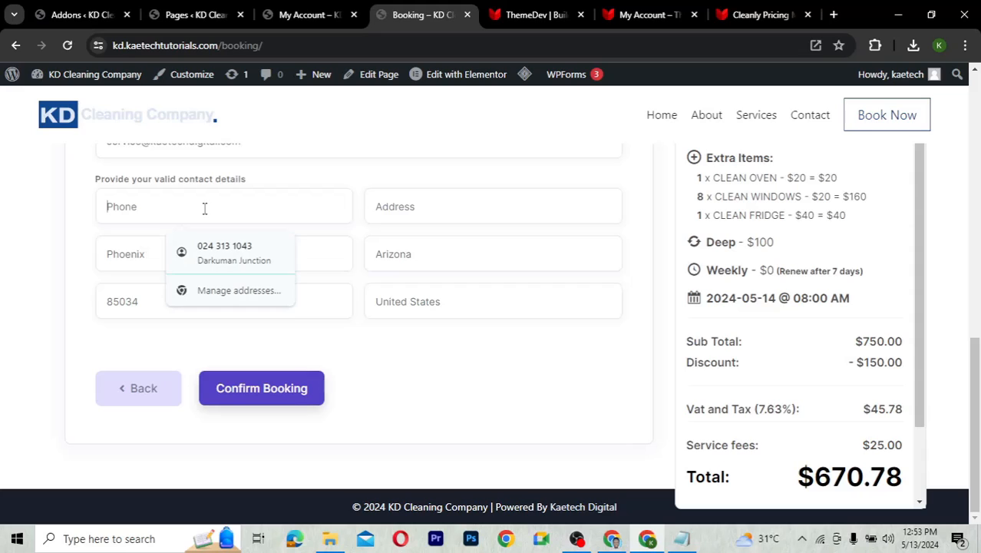
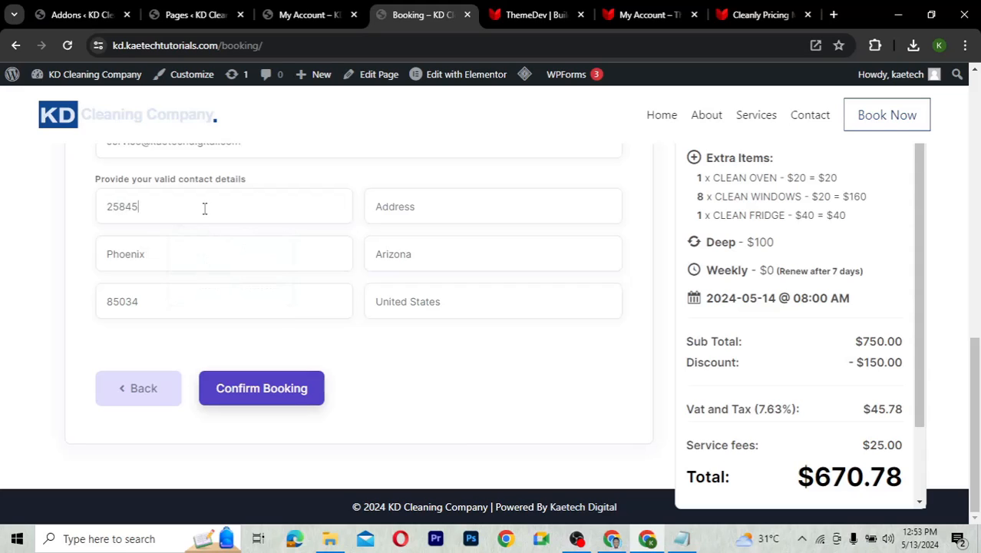
Autofill the saved address, confirm the country, correct the state and zip, and submit the booking
{"action": "left_click", "coordinate": [439, 207]}
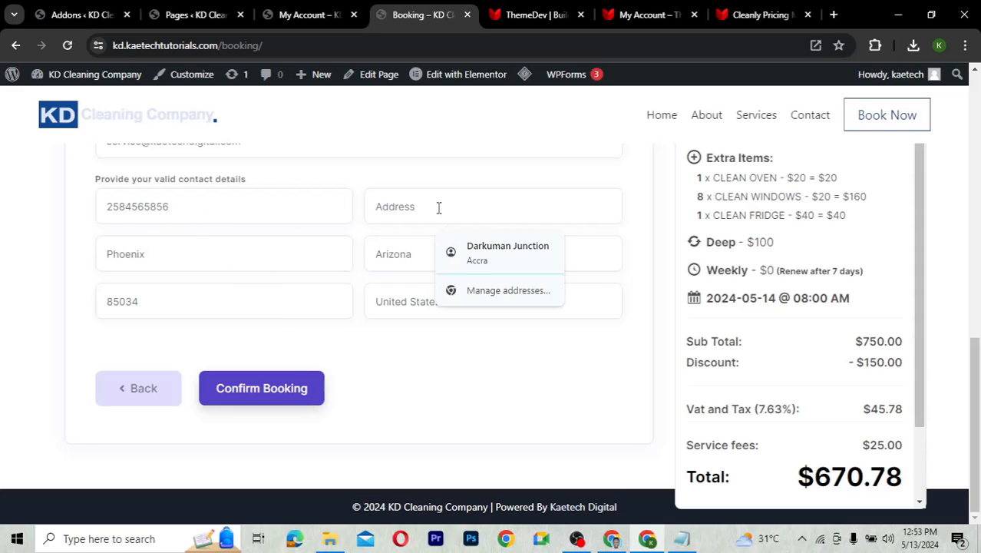
{"action": "left_click", "coordinate": [499, 247]}
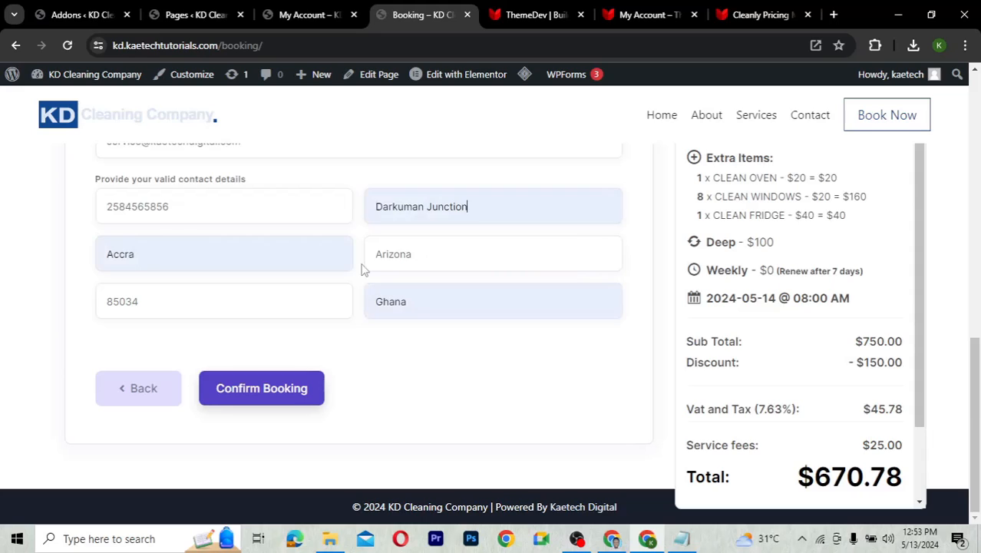
{"action": "left_click", "coordinate": [411, 306]}
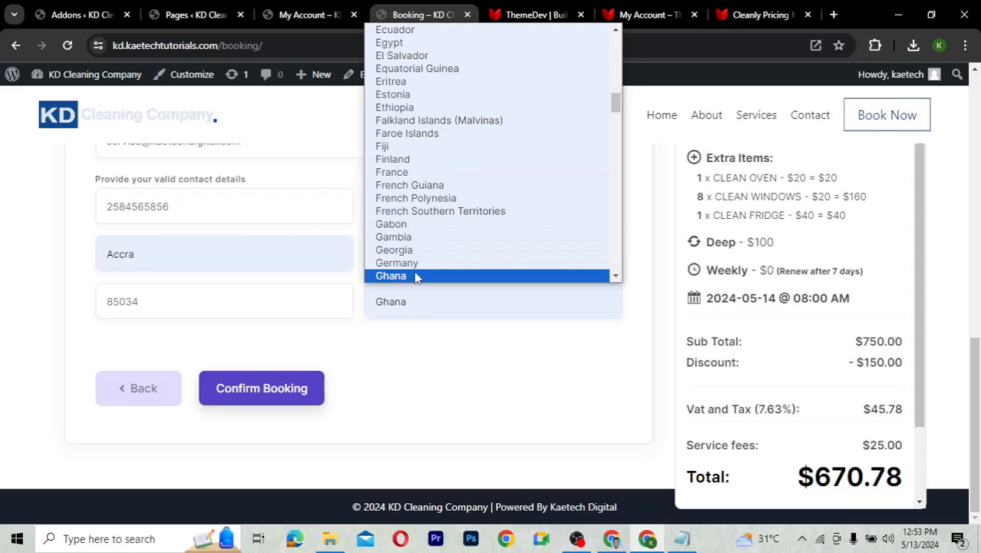
{"action": "left_click", "coordinate": [416, 278]}
{"action": "left_click", "coordinate": [431, 257]}
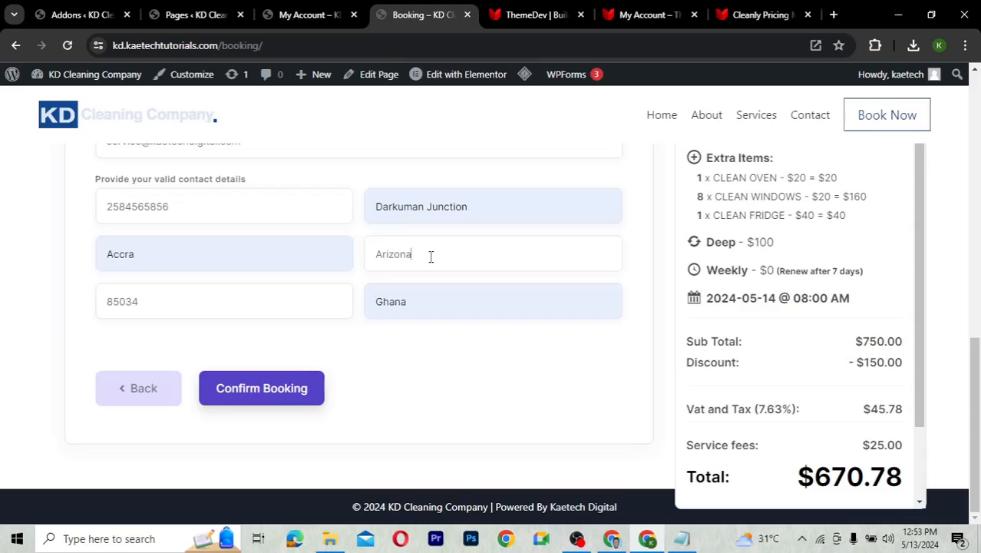
{"action": "double_click", "coordinate": [366, 255]}
{"action": "type", "text": "Accra"}
{"action": "left_click_drag", "start_coordinate": [200, 305], "coordinate": [57, 305]}
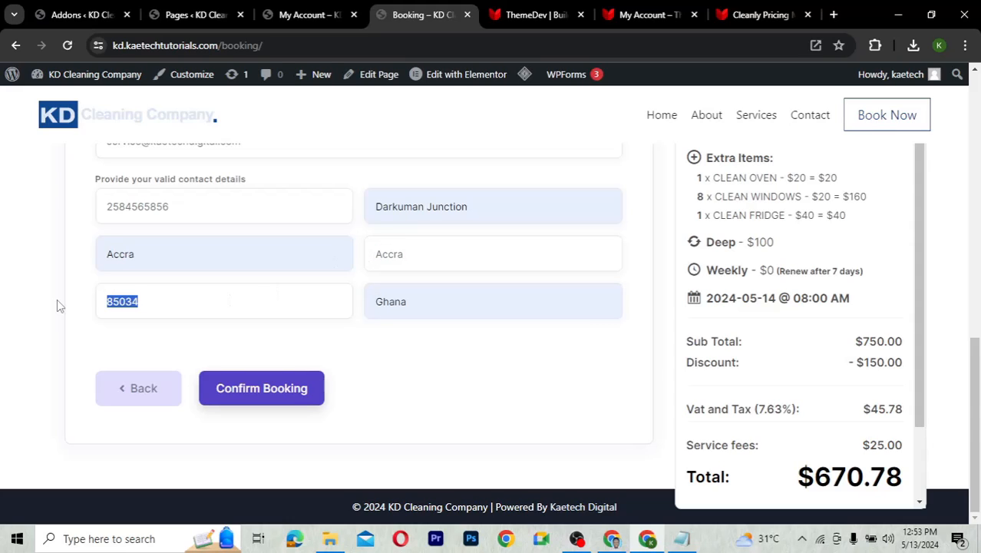
{"action": "type", "text": "0223"}
{"action": "key", "text": "BackSpace"}
{"action": "key", "text": "BackSpace"}
{"action": "key", "text": "BackSpace"}
{"action": "type", "text": "0233"}
{"action": "left_click", "coordinate": [279, 395]}
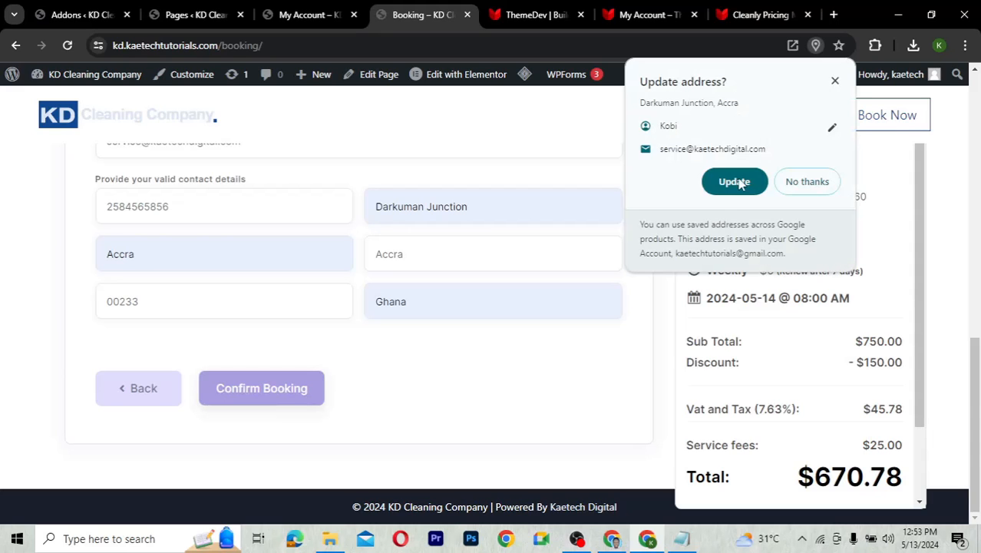
Dismiss the browser's address-update prompt and review the 'Successfully Booking.' confirmation
{"action": "left_click", "coordinate": [835, 81]}
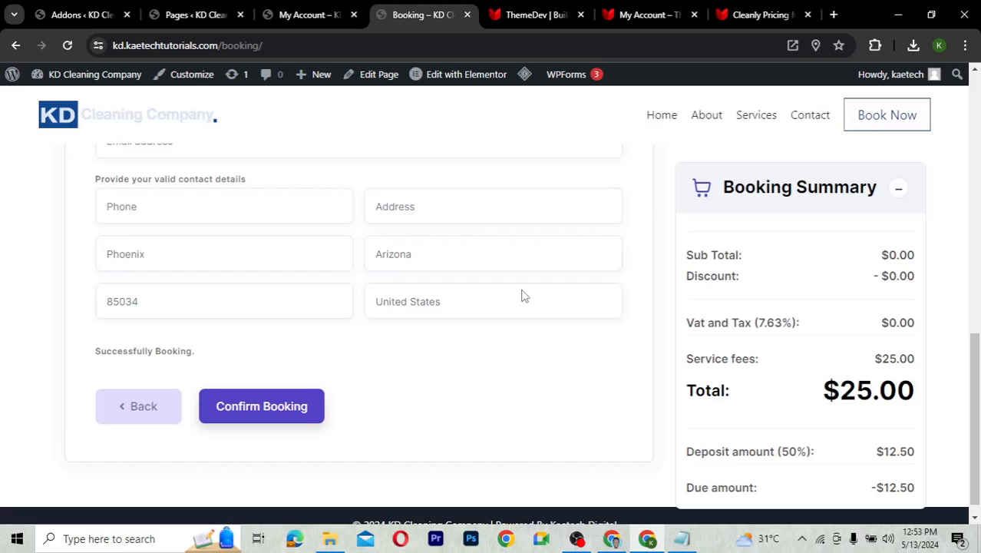
{"action": "scroll", "coordinate": [521, 296], "scroll_direction": "up", "scroll_amount": 3}
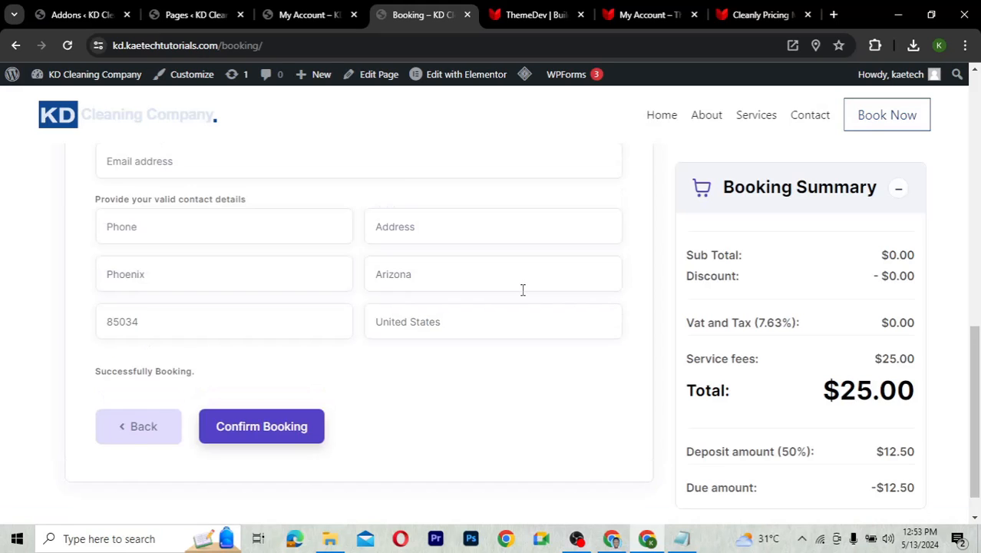
{"action": "scroll", "coordinate": [521, 296], "scroll_direction": "up", "scroll_amount": 4}
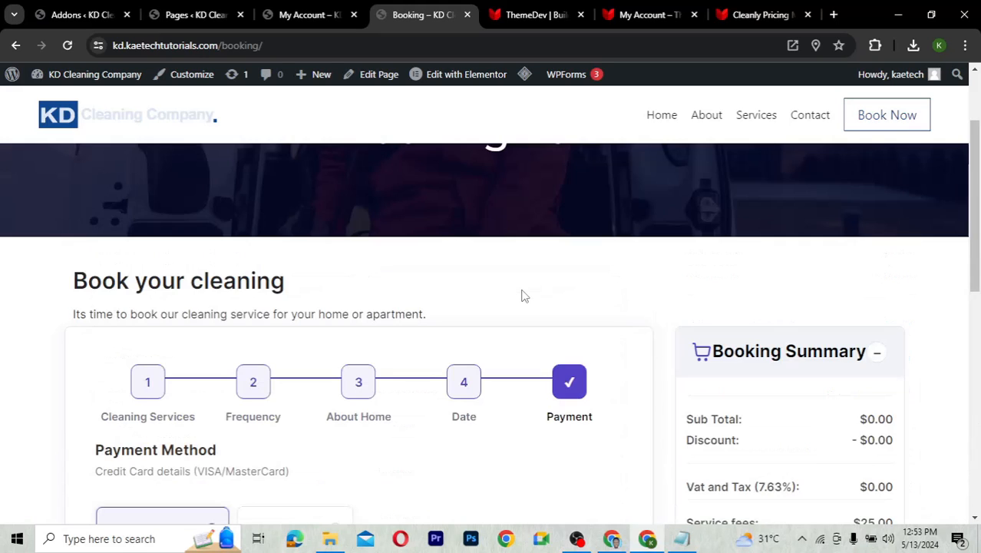
{"action": "scroll", "coordinate": [522, 296], "scroll_direction": "up", "scroll_amount": 1}
{"action": "scroll", "coordinate": [521, 295], "scroll_direction": "down", "scroll_amount": 1}
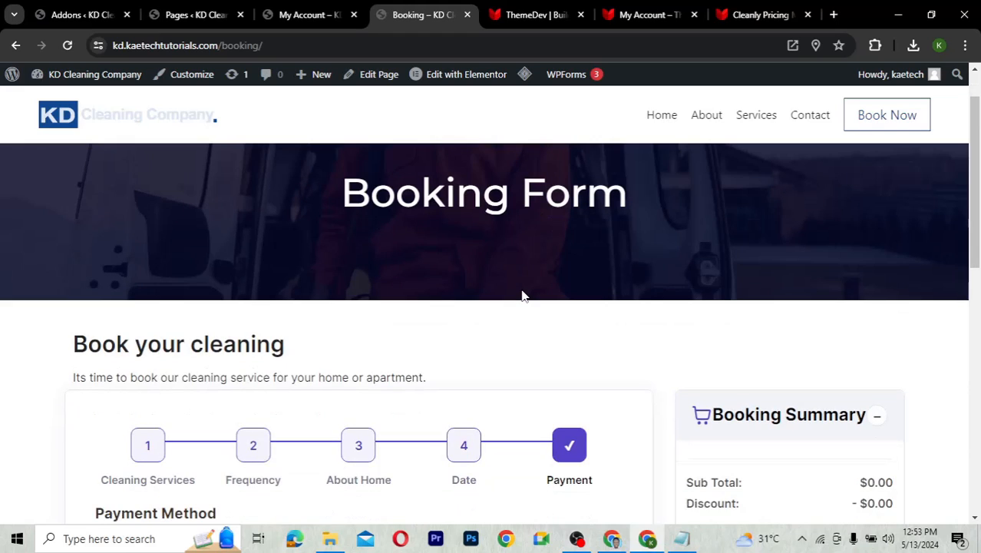
{"action": "scroll", "coordinate": [521, 295], "scroll_direction": "down", "scroll_amount": 1}
{"action": "scroll", "coordinate": [521, 295], "scroll_direction": "down", "scroll_amount": 4}
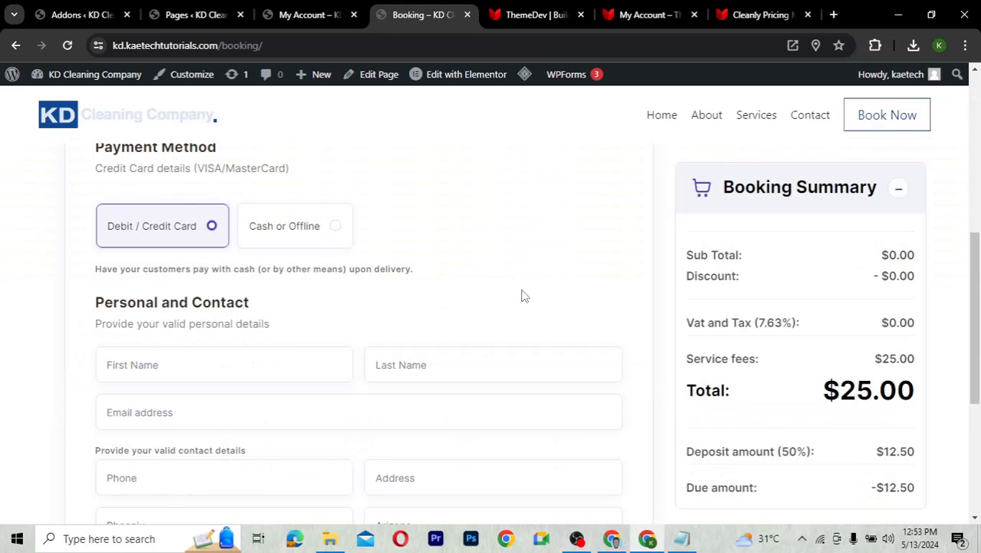
{"action": "scroll", "coordinate": [522, 296], "scroll_direction": "down", "scroll_amount": 1}
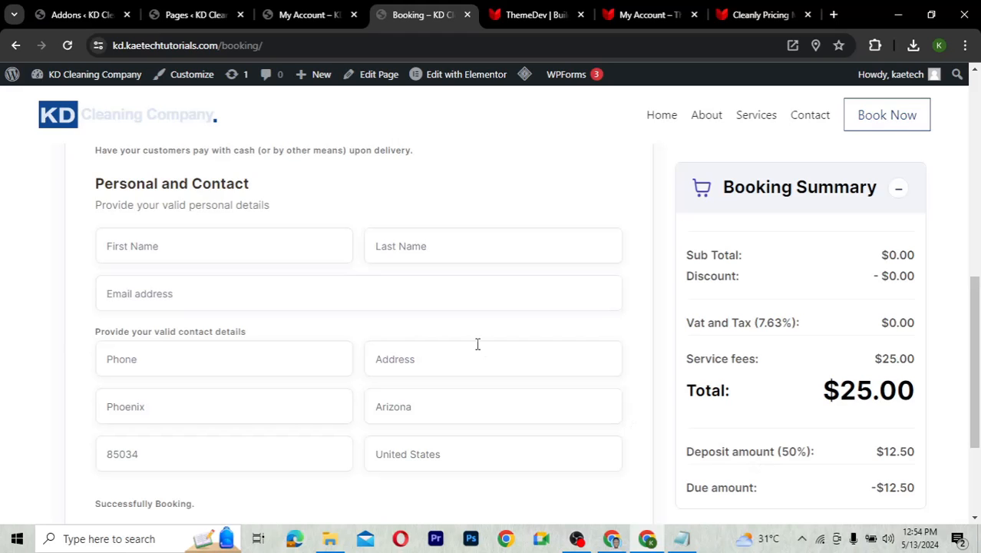
{"action": "scroll", "coordinate": [477, 344], "scroll_direction": "up", "scroll_amount": 3}
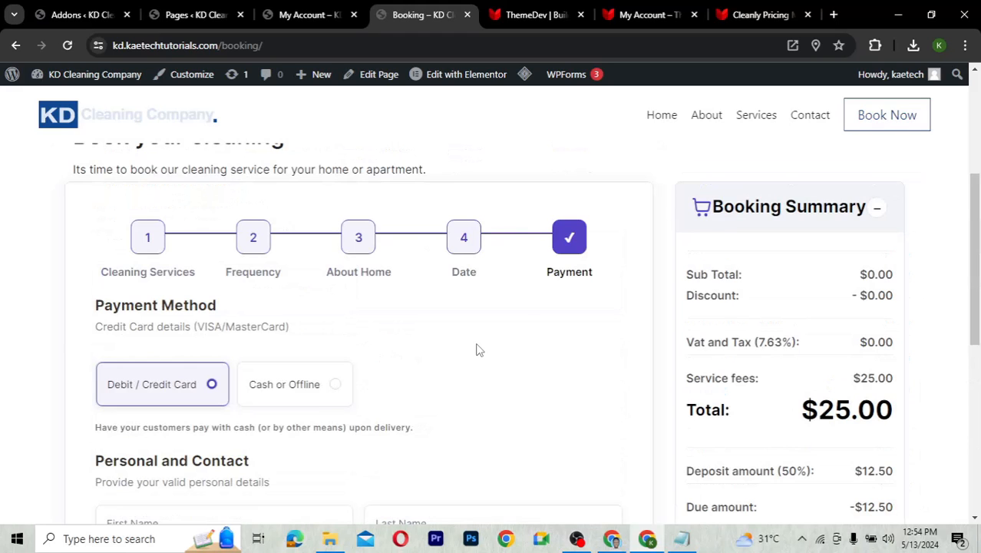
{"action": "scroll", "coordinate": [476, 350], "scroll_direction": "down", "scroll_amount": 5}
Step back to the date step and forward again to the contact step
{"action": "left_click", "coordinate": [139, 389]}
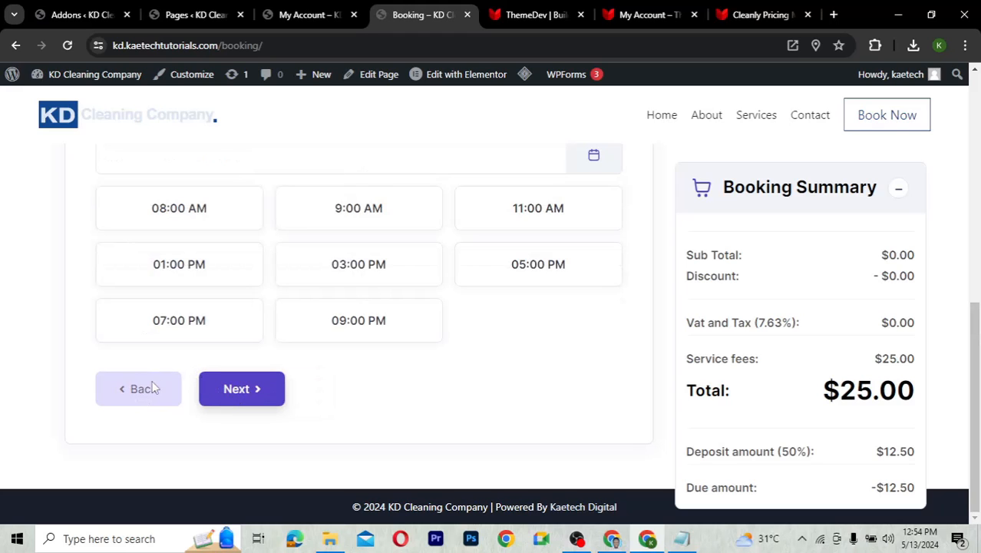
{"action": "left_click", "coordinate": [274, 399]}
{"action": "scroll", "coordinate": [275, 407], "scroll_direction": "down", "scroll_amount": 3}
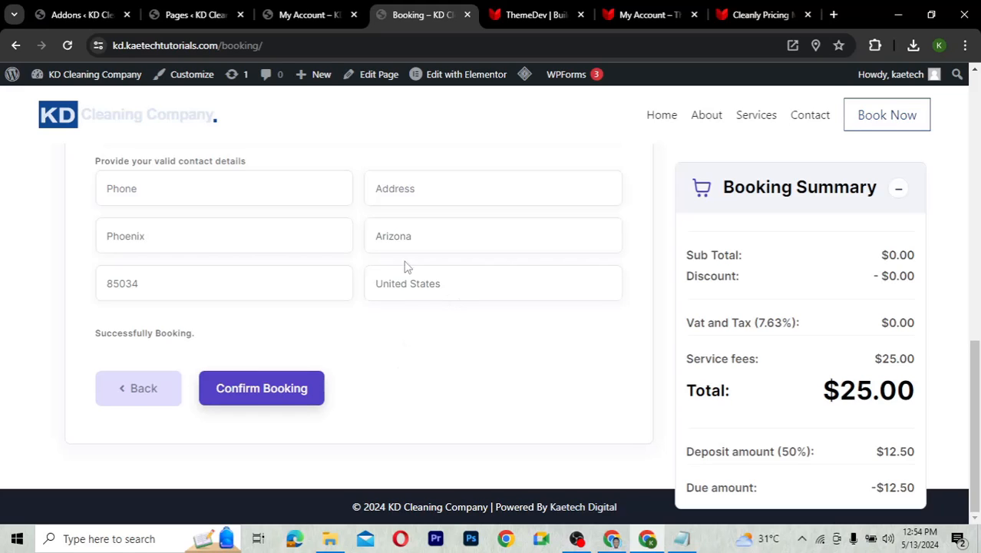
Reload the My Account page and purge the LiteSpeed cache
{"action": "left_click", "coordinate": [315, 14]}
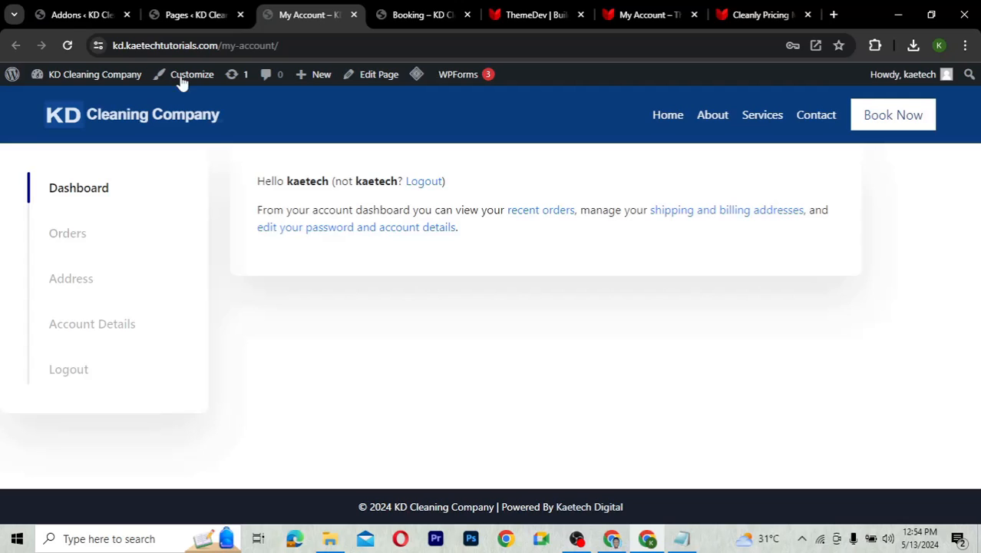
{"action": "left_click", "coordinate": [68, 46]}
{"action": "mouse_move", "coordinate": [417, 74]}
{"action": "left_click", "coordinate": [428, 138]}
Filter the orders to Pending, then Review, and open the test order's invoice
{"action": "left_click", "coordinate": [68, 234]}
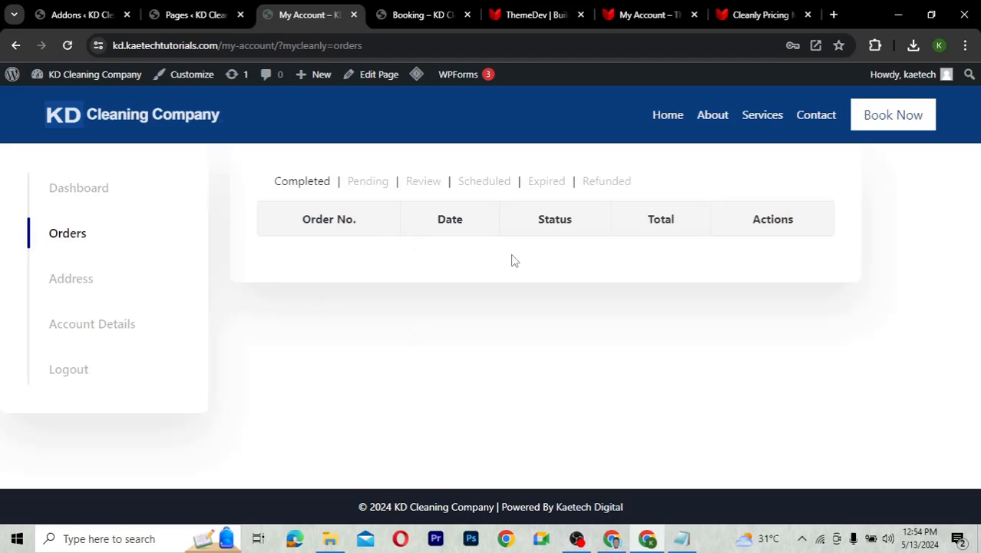
{"action": "left_click", "coordinate": [368, 182]}
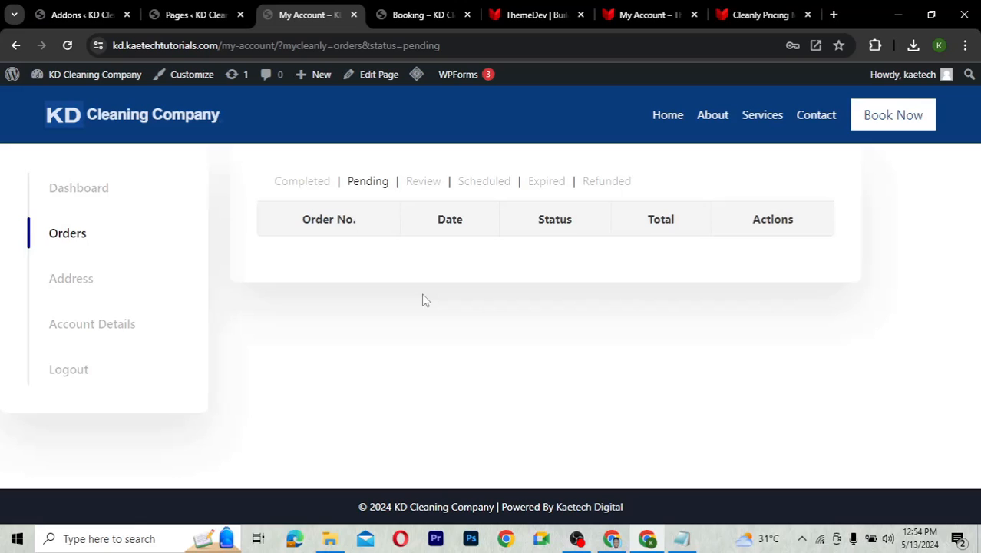
{"action": "left_click", "coordinate": [427, 184]}
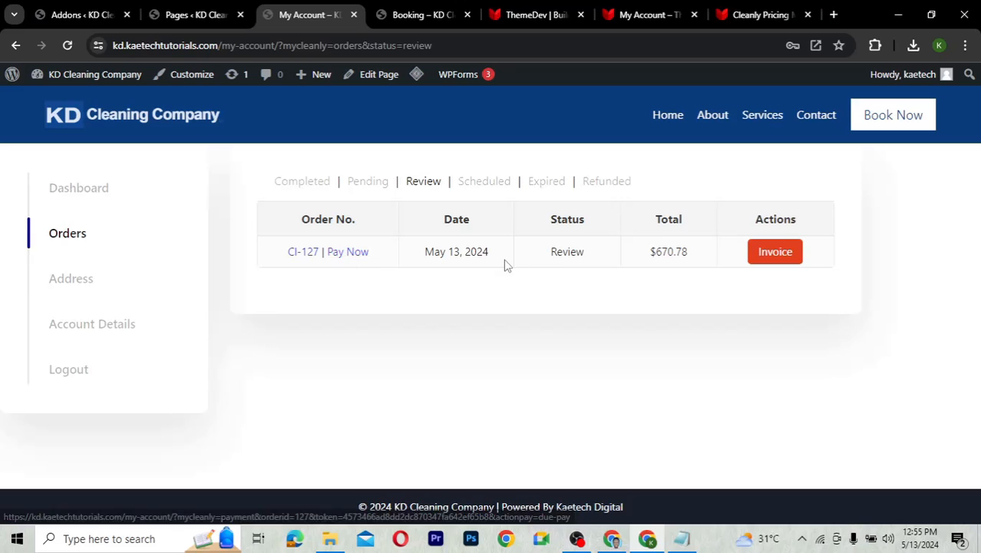
{"action": "left_click", "coordinate": [772, 253]}
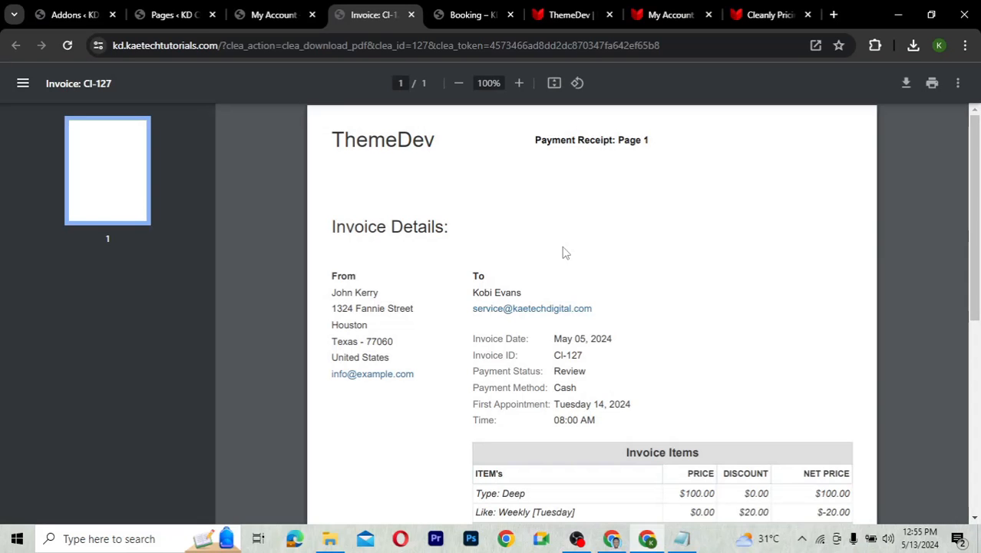
Review the invoice: $750 subtotal, $150 discount, $45.78 tax, $25 fee, $670.78 total
{"action": "scroll", "coordinate": [741, 343], "scroll_direction": "down", "scroll_amount": 5}
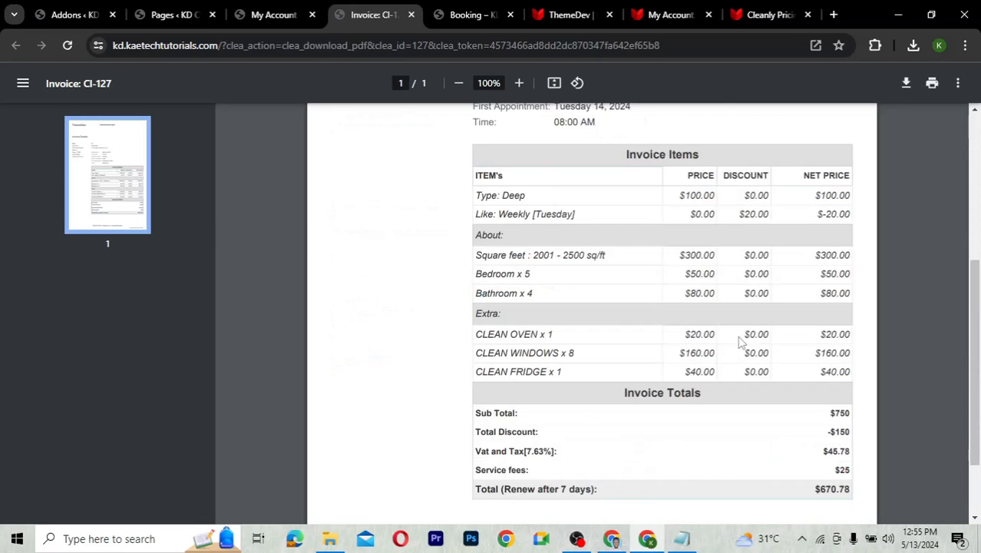
{"action": "scroll", "coordinate": [741, 344], "scroll_direction": "up", "scroll_amount": 2}
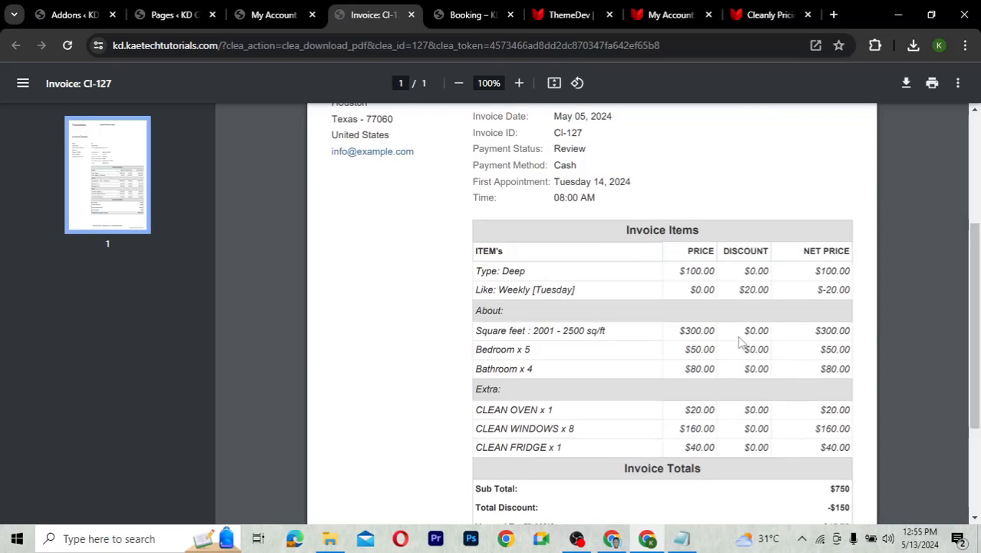
{"action": "scroll", "coordinate": [743, 343], "scroll_direction": "down", "scroll_amount": 1}
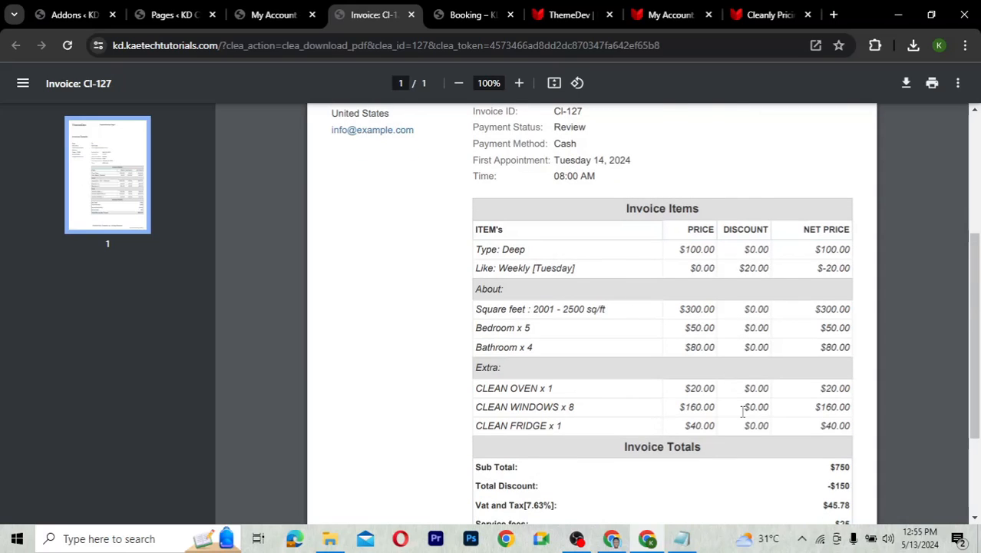
{"action": "scroll", "coordinate": [743, 412], "scroll_direction": "down", "scroll_amount": 2}
{"action": "scroll", "coordinate": [744, 413], "scroll_direction": "up", "scroll_amount": 1}
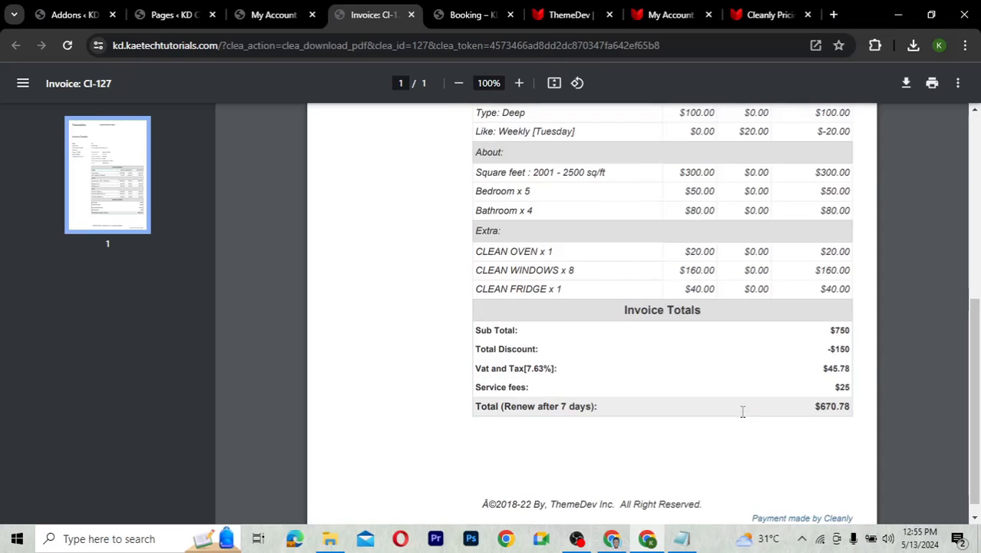
{"action": "scroll", "coordinate": [744, 412], "scroll_direction": "up", "scroll_amount": 1}
{"action": "scroll", "coordinate": [743, 412], "scroll_direction": "down", "scroll_amount": 1}
{"action": "scroll", "coordinate": [744, 413], "scroll_direction": "up", "scroll_amount": 1}
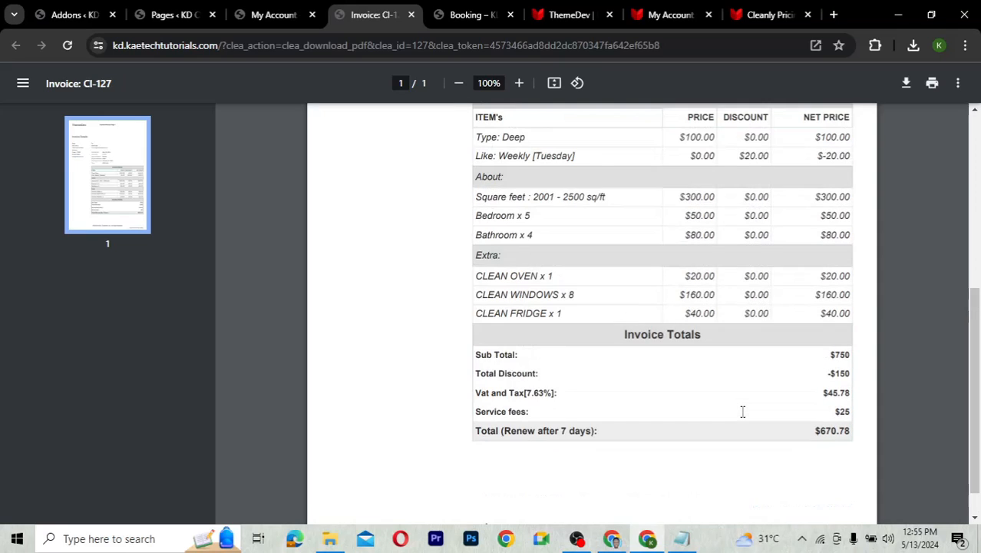
{"action": "scroll", "coordinate": [743, 412], "scroll_direction": "up", "scroll_amount": 1}
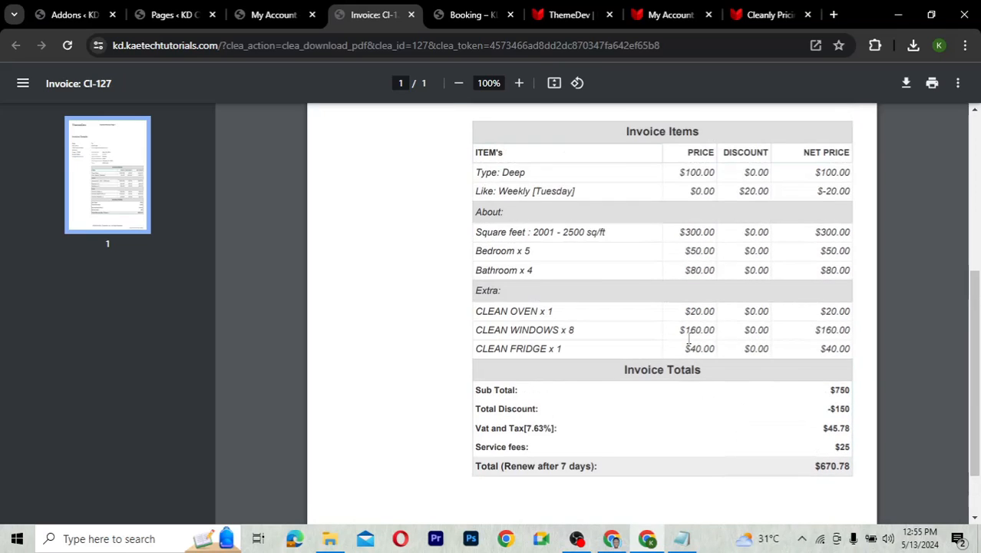
{"action": "scroll", "coordinate": [688, 338], "scroll_direction": "up", "scroll_amount": 5}
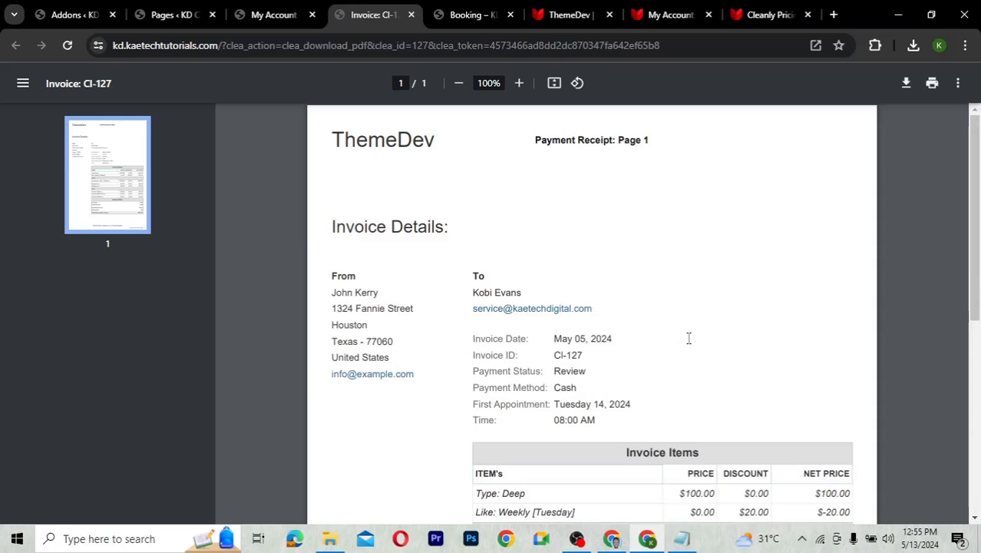
Close the invoice and filter My Account orders by Scheduled, then Review, which still lists CI-127
{"action": "left_click", "coordinate": [411, 15]}
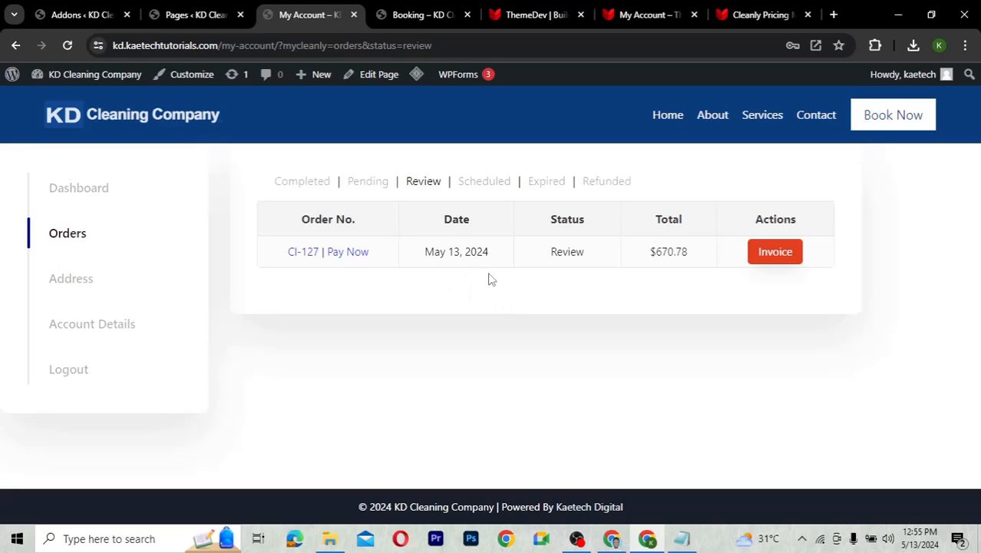
{"action": "left_click", "coordinate": [483, 185]}
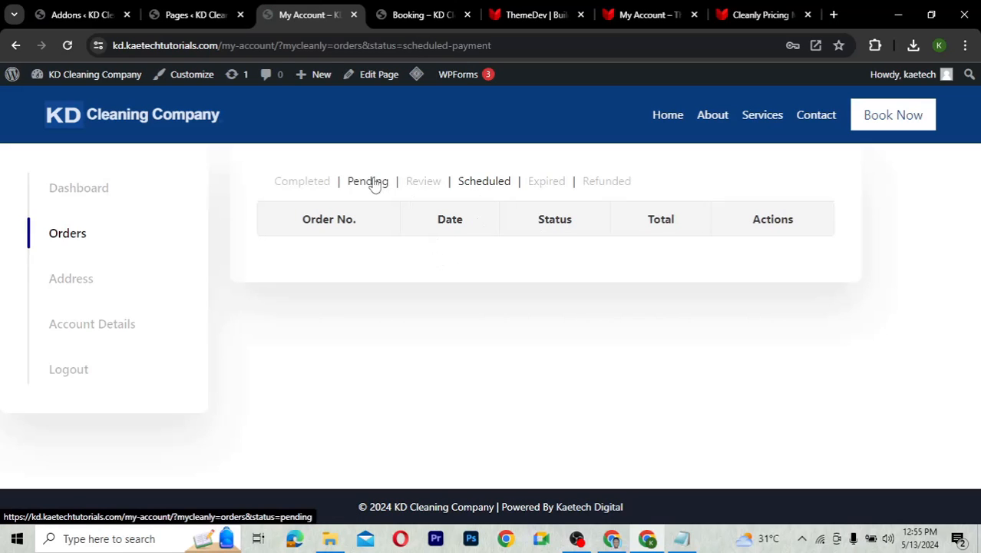
{"action": "left_click", "coordinate": [432, 185]}
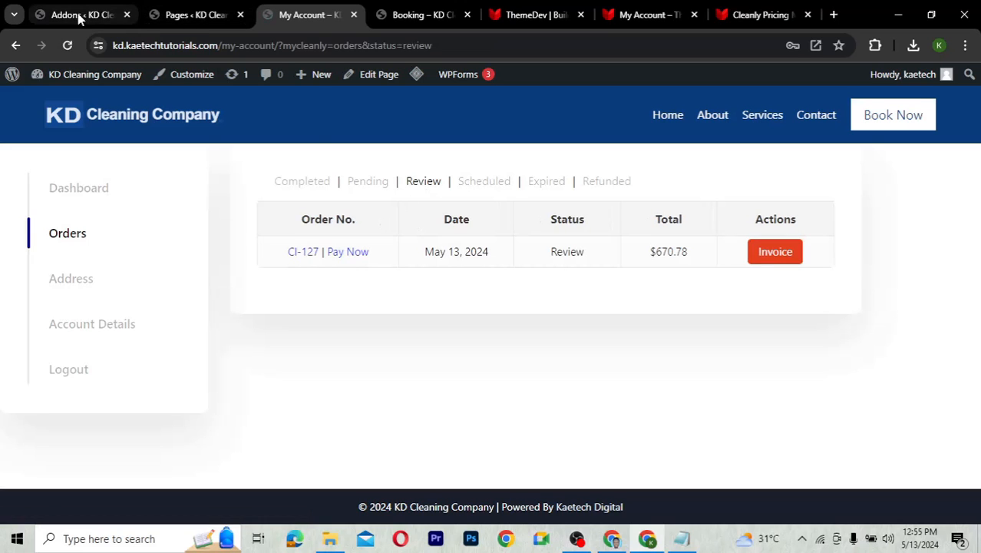
Go to the Cleanly Booking All Booking list in the site admin
{"action": "left_click", "coordinate": [165, 16]}
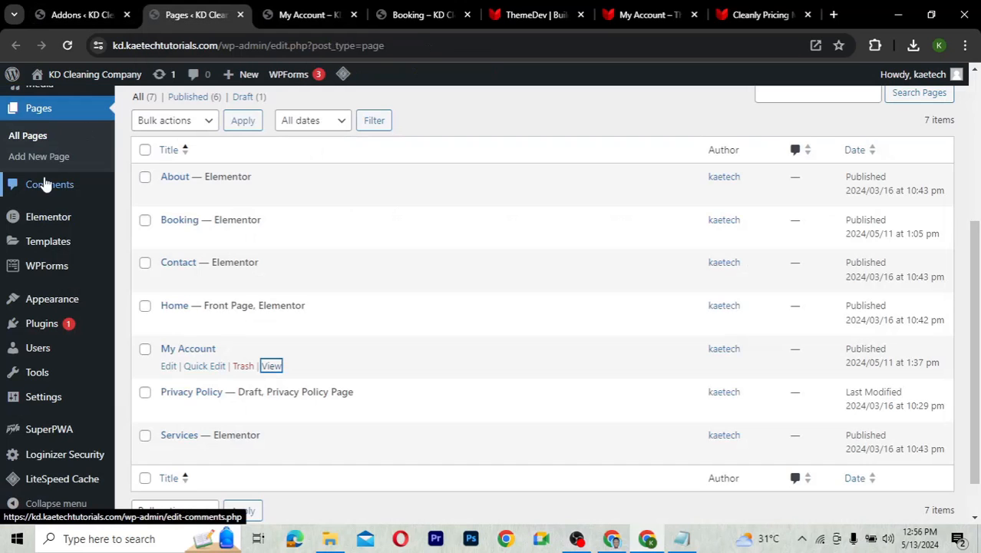
{"action": "scroll", "coordinate": [44, 184], "scroll_direction": "up", "scroll_amount": 4}
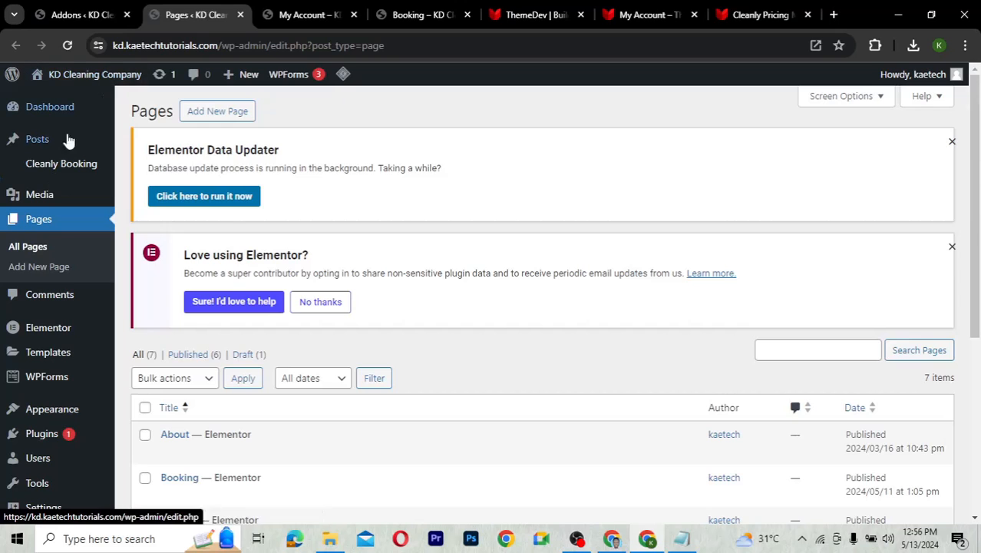
{"action": "mouse_move", "coordinate": [52, 165]}
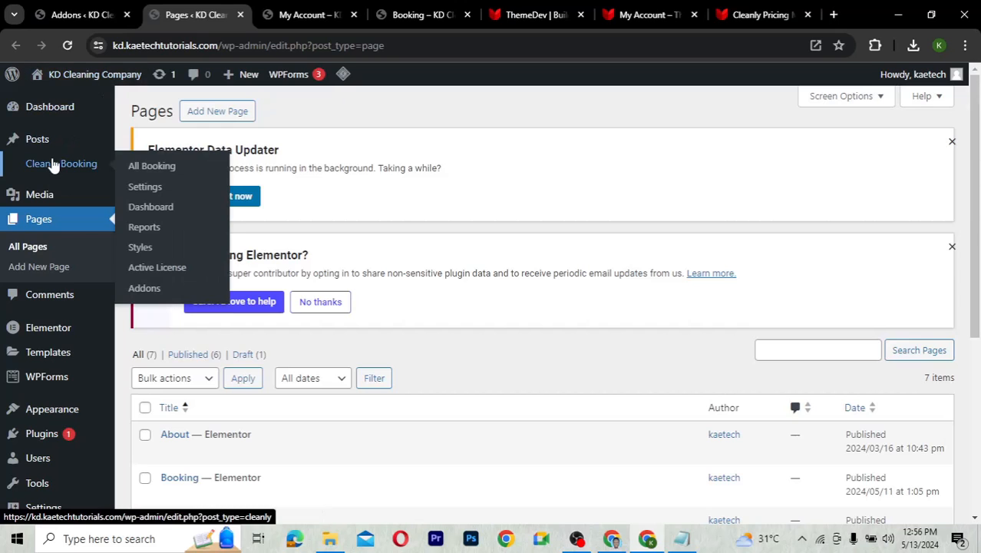
{"action": "left_click", "coordinate": [160, 172]}
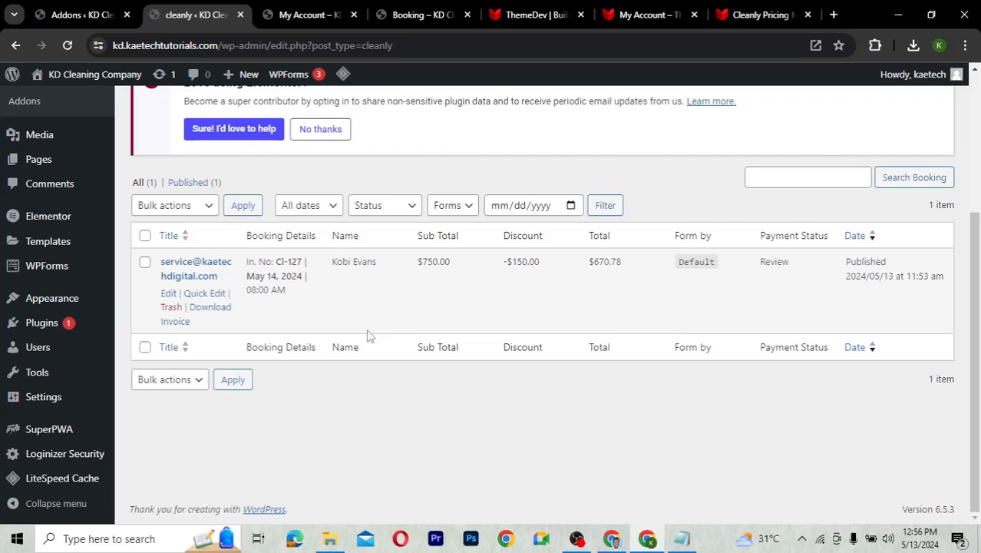
Set booking CI-127's payment status to Completed and update the booking
{"action": "left_click", "coordinate": [168, 294]}
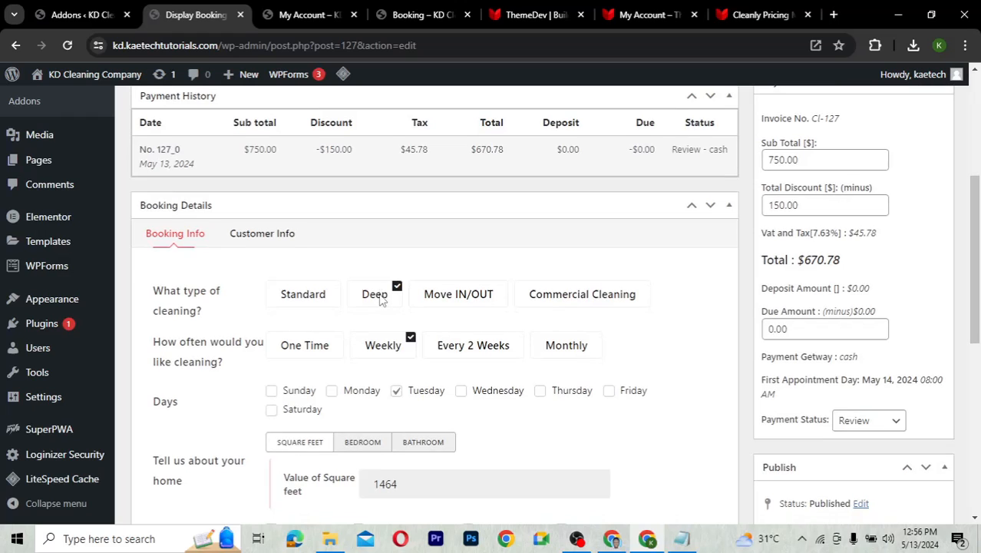
{"action": "scroll", "coordinate": [382, 299], "scroll_direction": "down", "scroll_amount": 1}
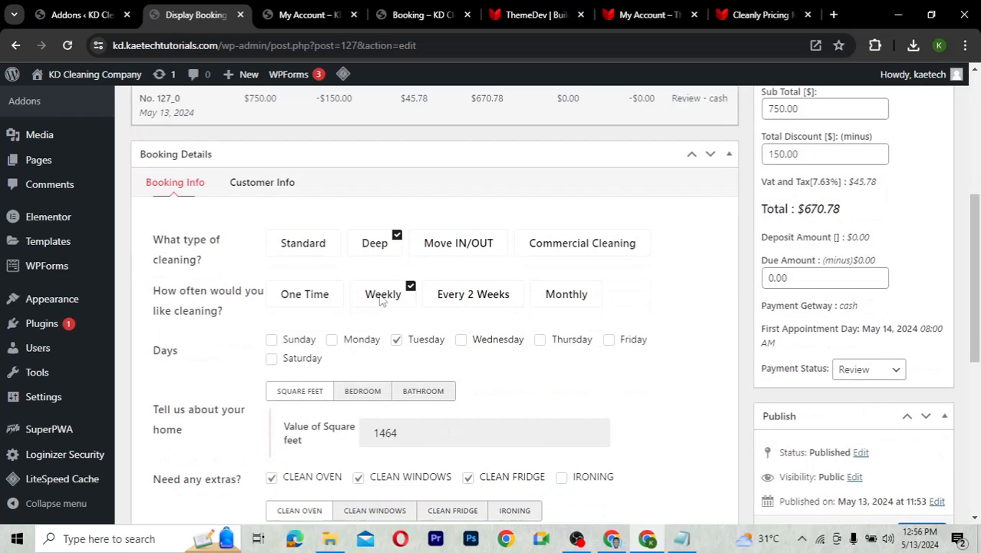
{"action": "left_click", "coordinate": [882, 372]}
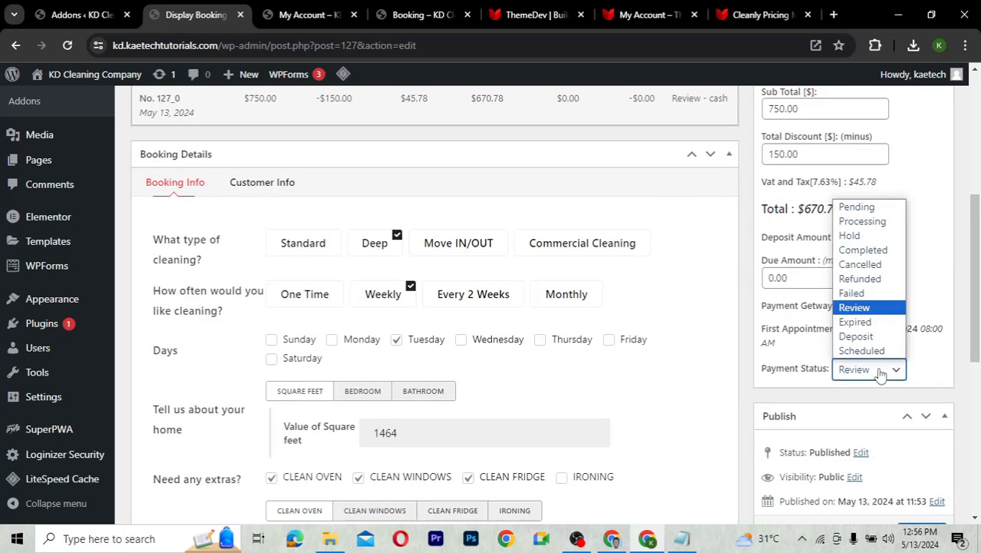
{"action": "left_click", "coordinate": [871, 251]}
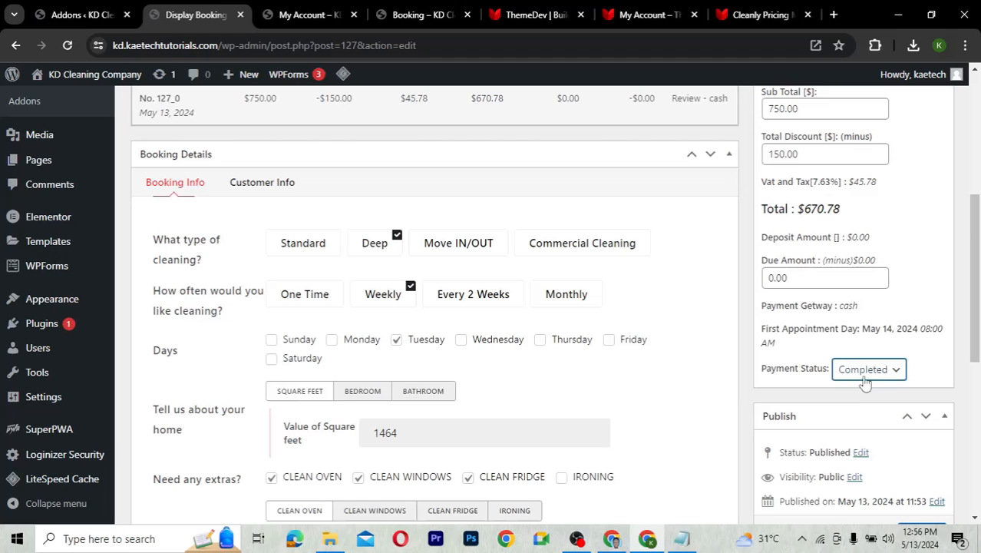
{"action": "scroll", "coordinate": [780, 387], "scroll_direction": "down", "scroll_amount": 2}
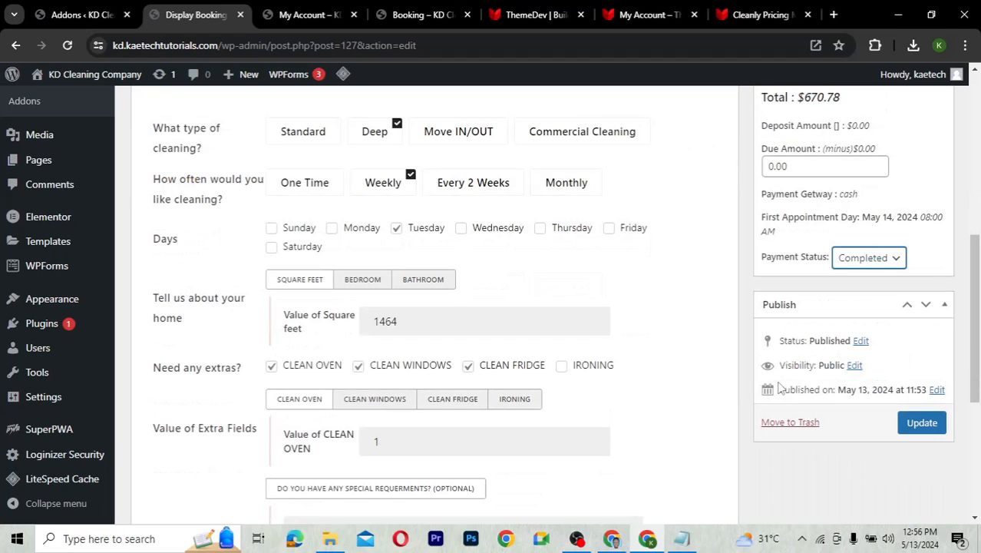
{"action": "left_click", "coordinate": [921, 404]}
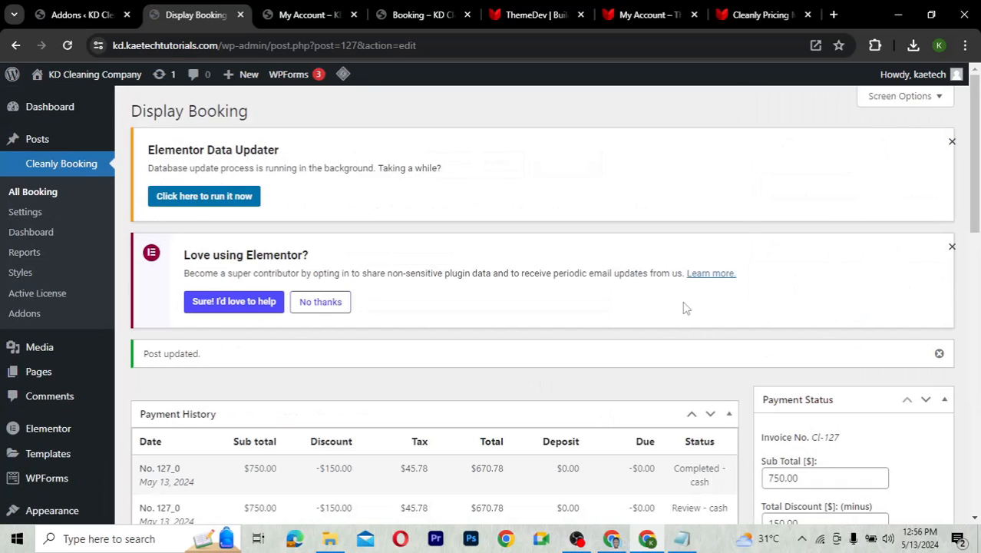
Reload the customer's My Account orders and filter to Completed, now listing CI-127
{"action": "left_click", "coordinate": [307, 16]}
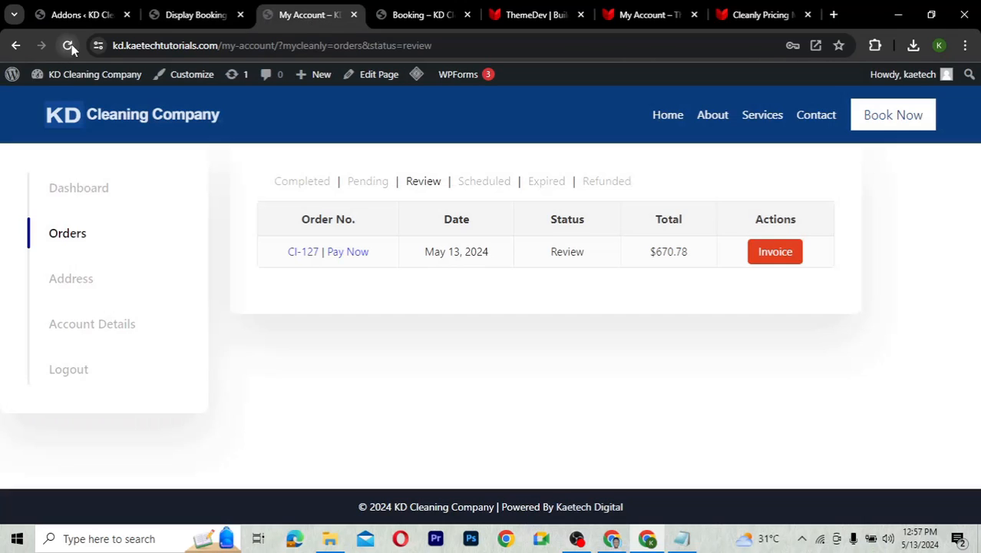
{"action": "left_click", "coordinate": [68, 46]}
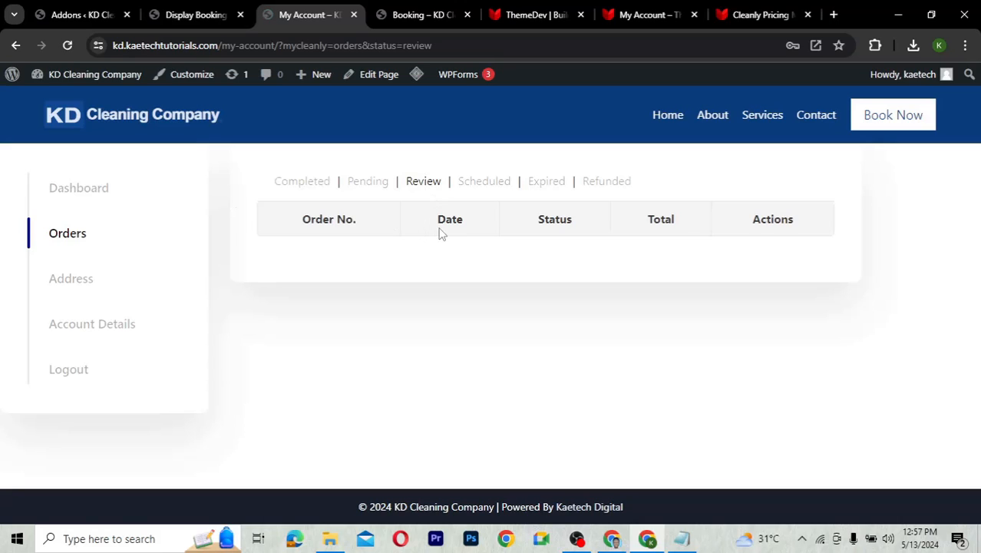
{"action": "left_click", "coordinate": [301, 182]}
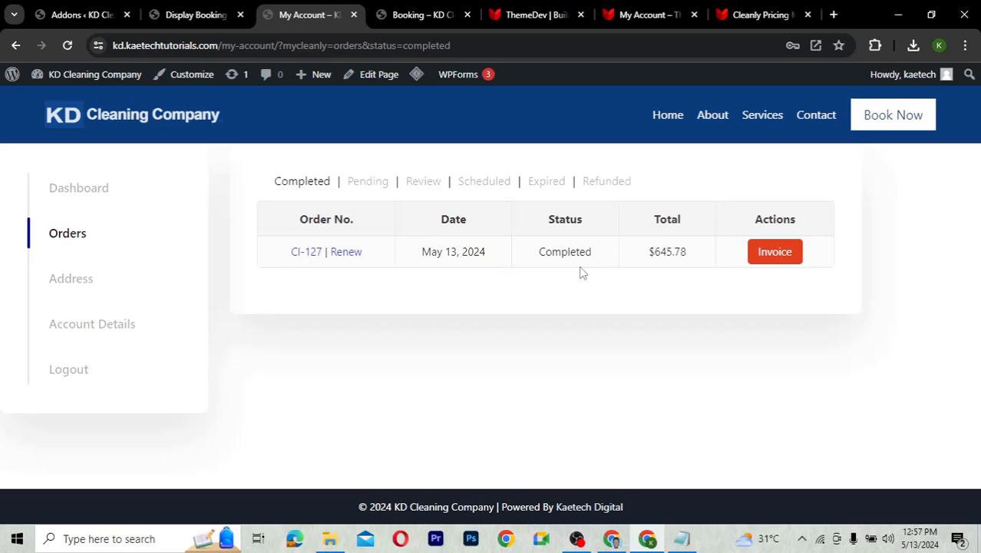
Compare with the empty Scheduled filter, then open the completed order's details
{"action": "left_click", "coordinate": [481, 183]}
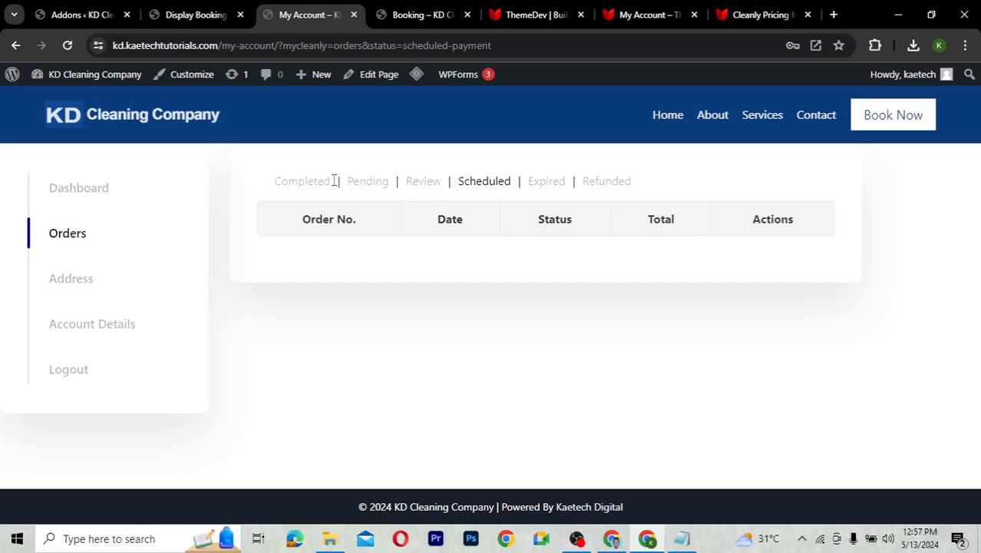
{"action": "left_click", "coordinate": [307, 184]}
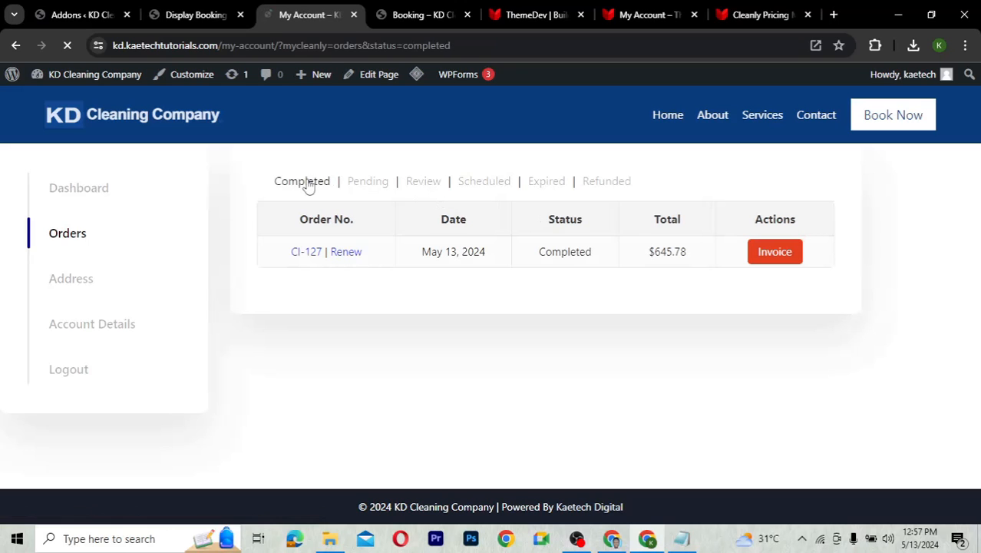
{"action": "left_click", "coordinate": [306, 253]}
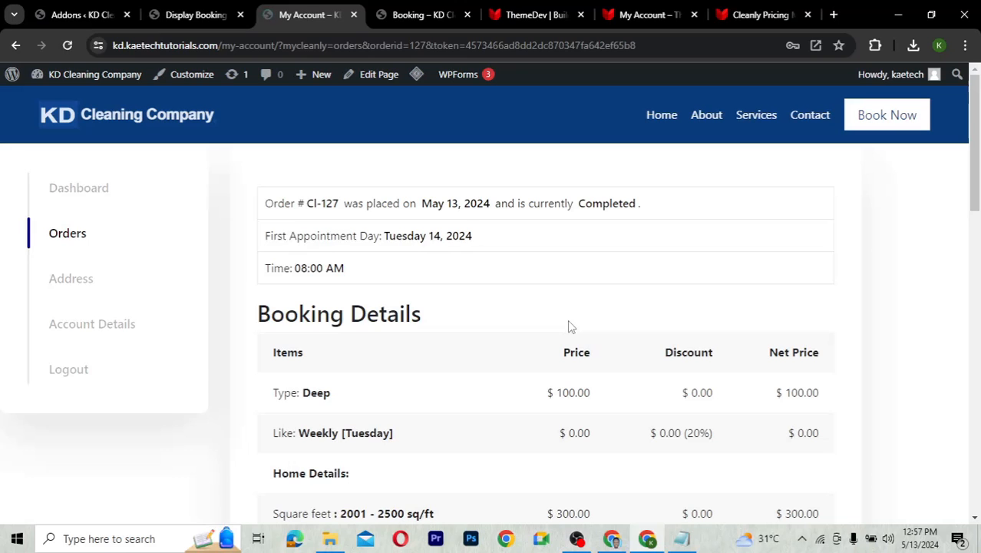
Review the order's booking details, invoice totals and payment history, then check the Tuesday 14, 2024 appointment date
{"action": "scroll", "coordinate": [568, 326], "scroll_direction": "down", "scroll_amount": 6}
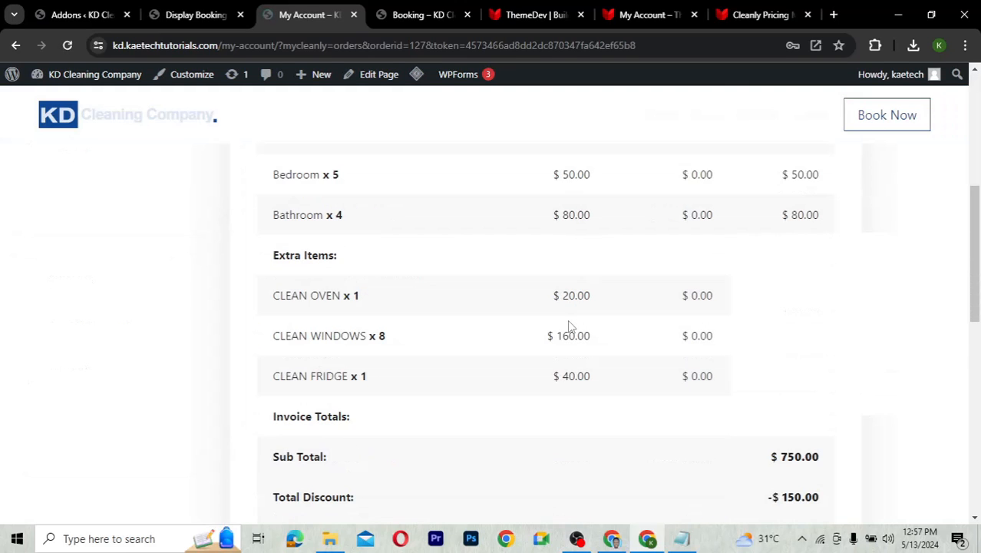
{"action": "scroll", "coordinate": [568, 326], "scroll_direction": "down", "scroll_amount": 2}
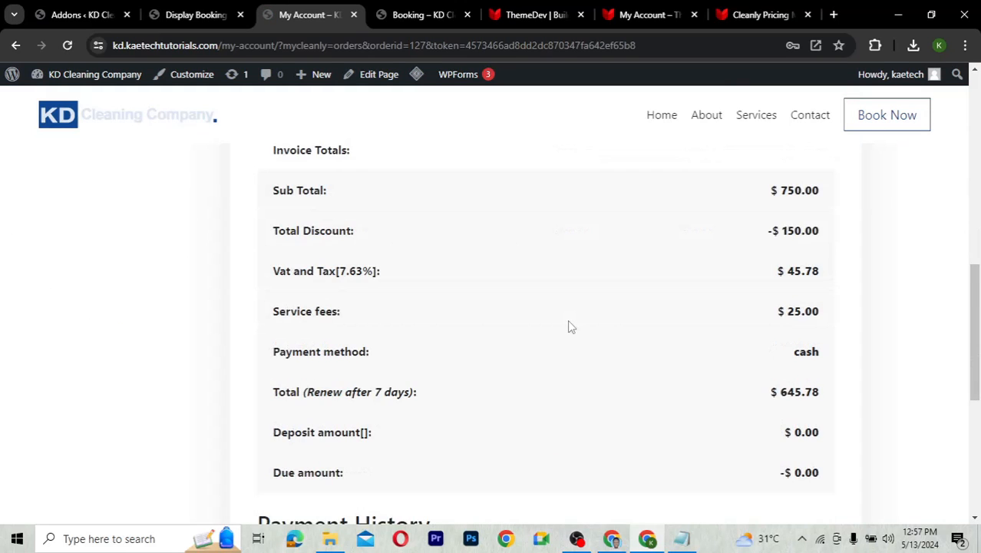
{"action": "scroll", "coordinate": [568, 326], "scroll_direction": "down", "scroll_amount": 4}
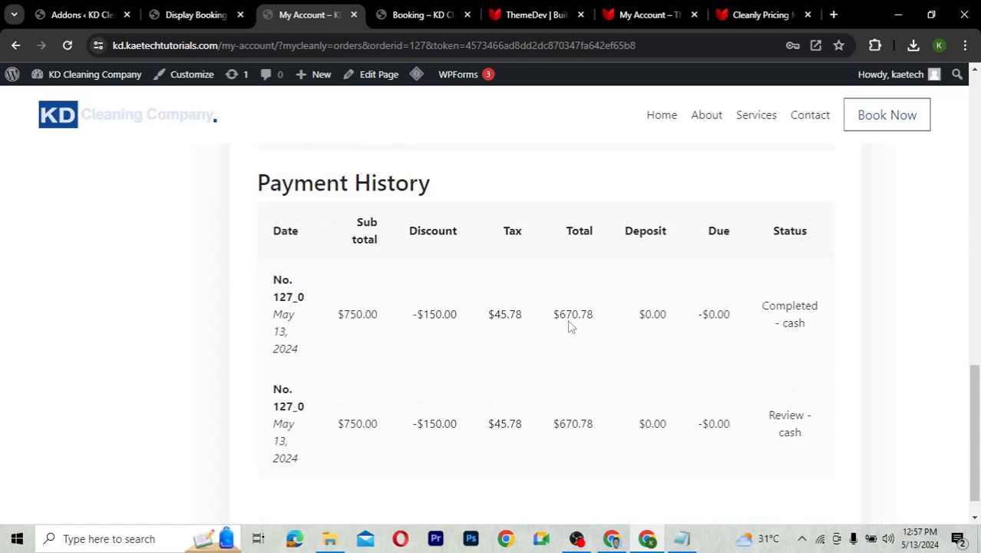
{"action": "scroll", "coordinate": [569, 326], "scroll_direction": "down", "scroll_amount": 1}
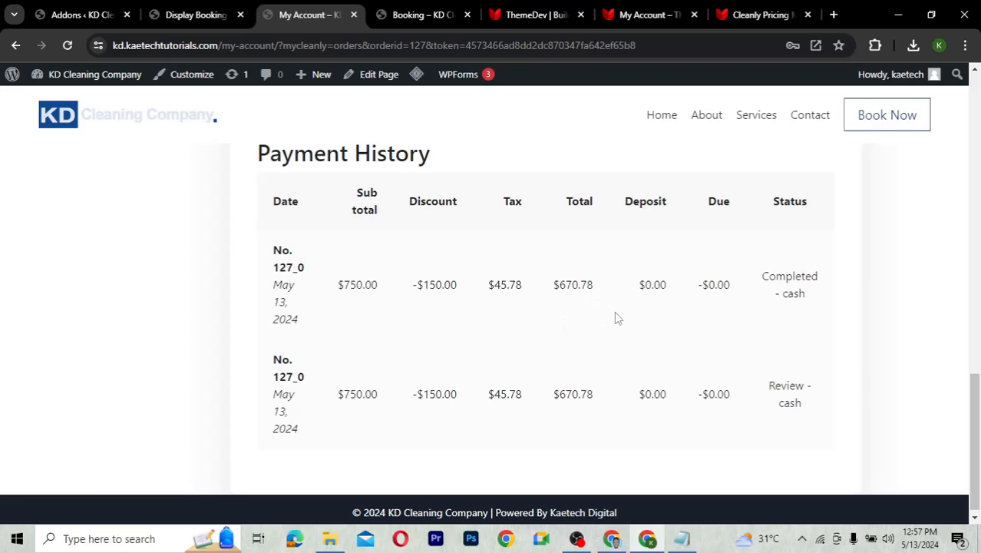
{"action": "scroll", "coordinate": [618, 317], "scroll_direction": "down", "scroll_amount": 1}
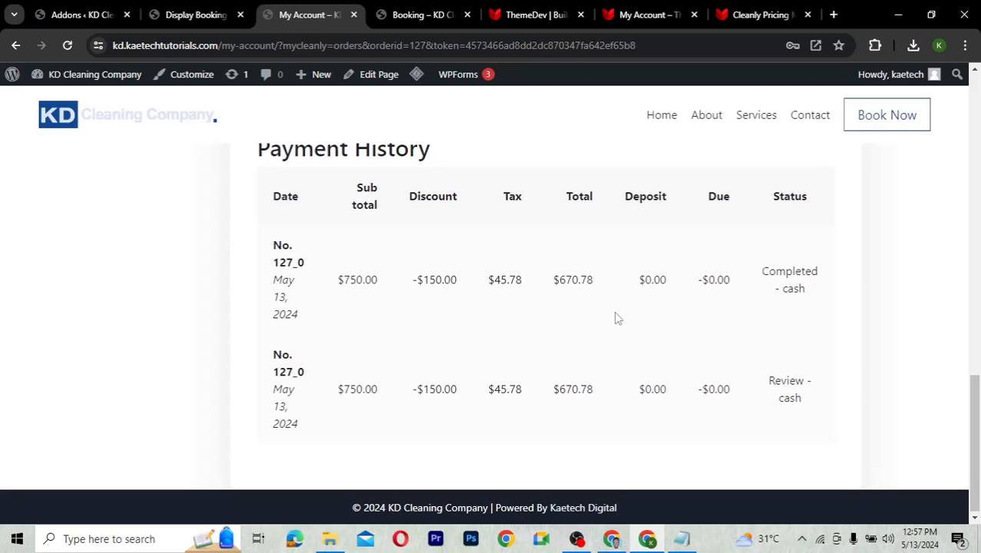
{"action": "scroll", "coordinate": [618, 317], "scroll_direction": "up", "scroll_amount": 5}
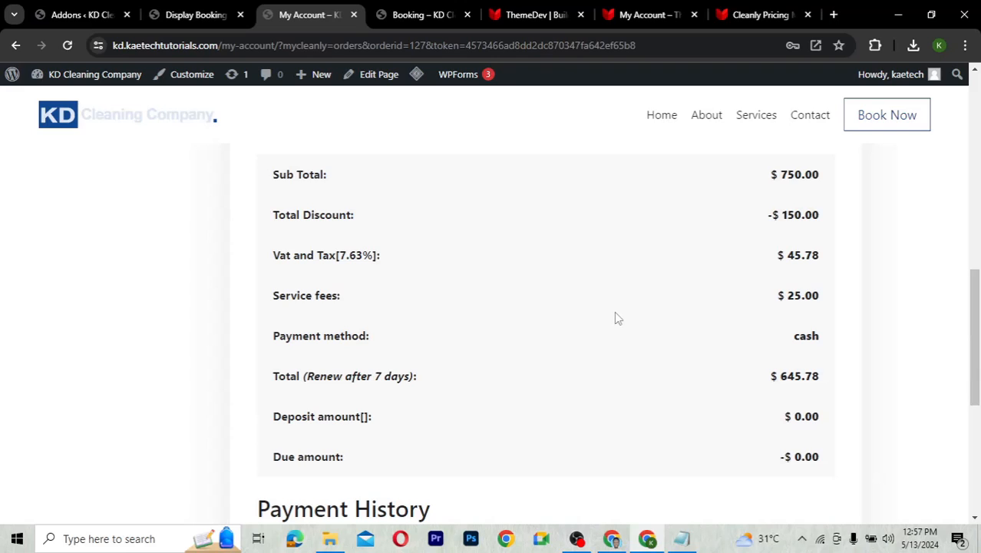
{"action": "scroll", "coordinate": [618, 317], "scroll_direction": "up", "scroll_amount": 1}
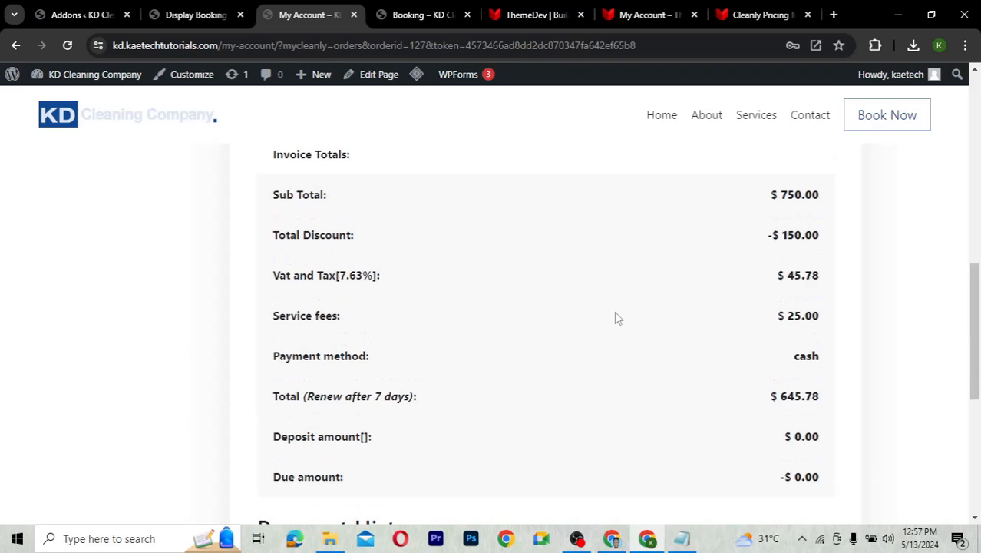
{"action": "scroll", "coordinate": [618, 317], "scroll_direction": "up", "scroll_amount": 1}
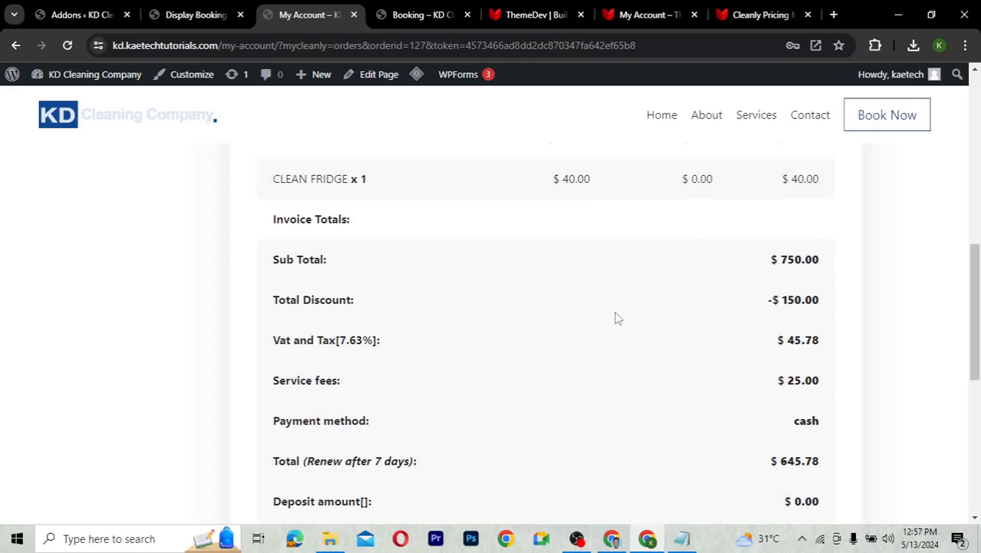
{"action": "scroll", "coordinate": [618, 317], "scroll_direction": "up", "scroll_amount": 2}
{"action": "scroll", "coordinate": [618, 317], "scroll_direction": "up", "scroll_amount": 1}
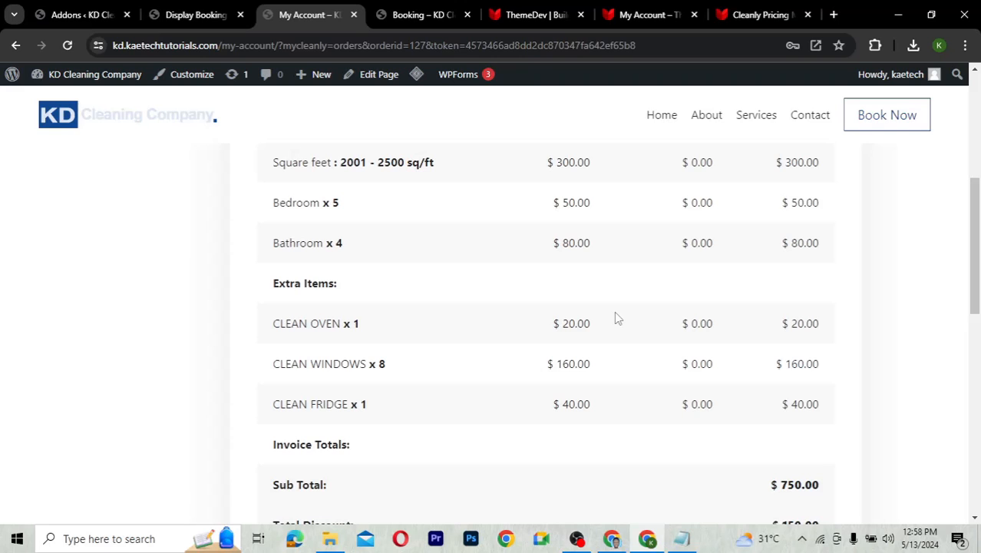
{"action": "scroll", "coordinate": [618, 317], "scroll_direction": "up", "scroll_amount": 3}
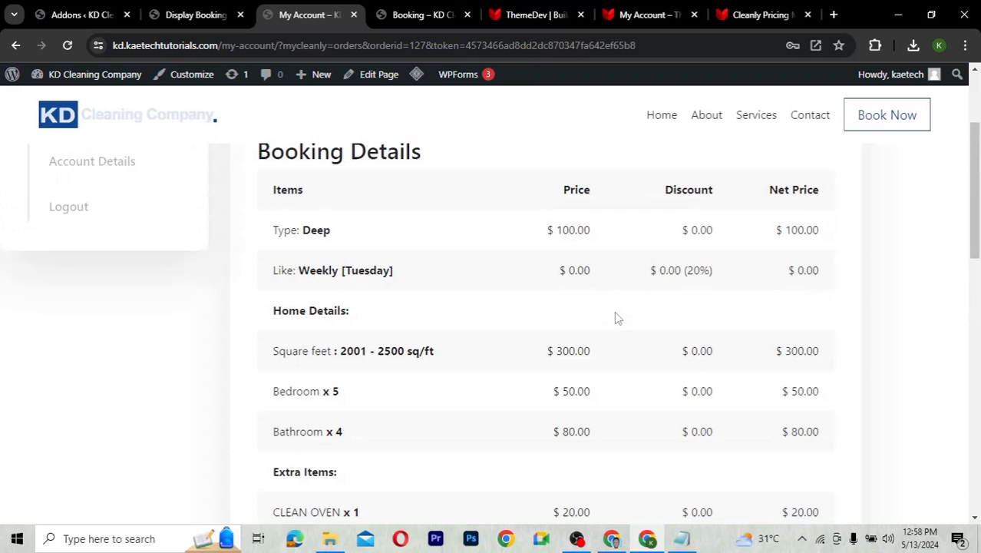
{"action": "scroll", "coordinate": [618, 317], "scroll_direction": "up", "scroll_amount": 1}
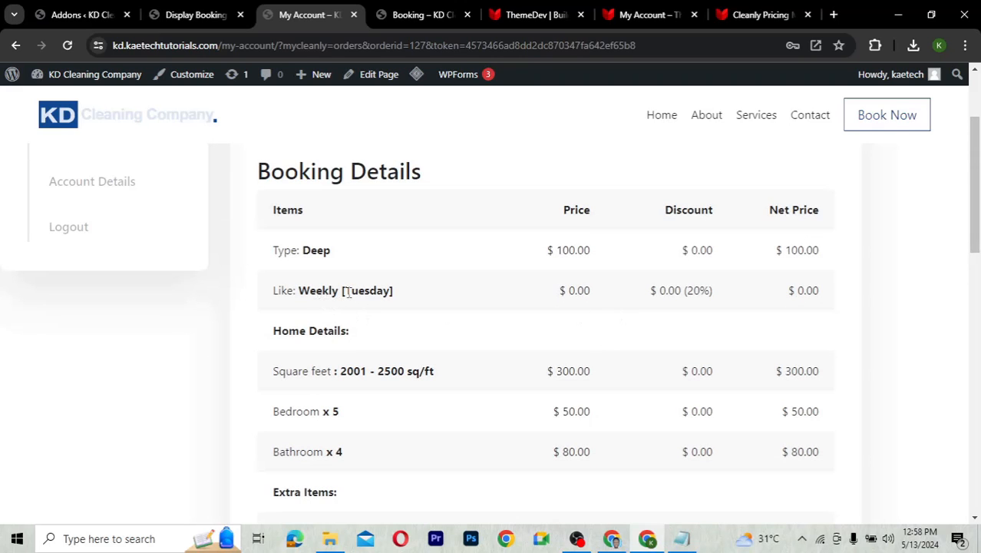
{"action": "scroll", "coordinate": [695, 296], "scroll_direction": "up", "scroll_amount": 2}
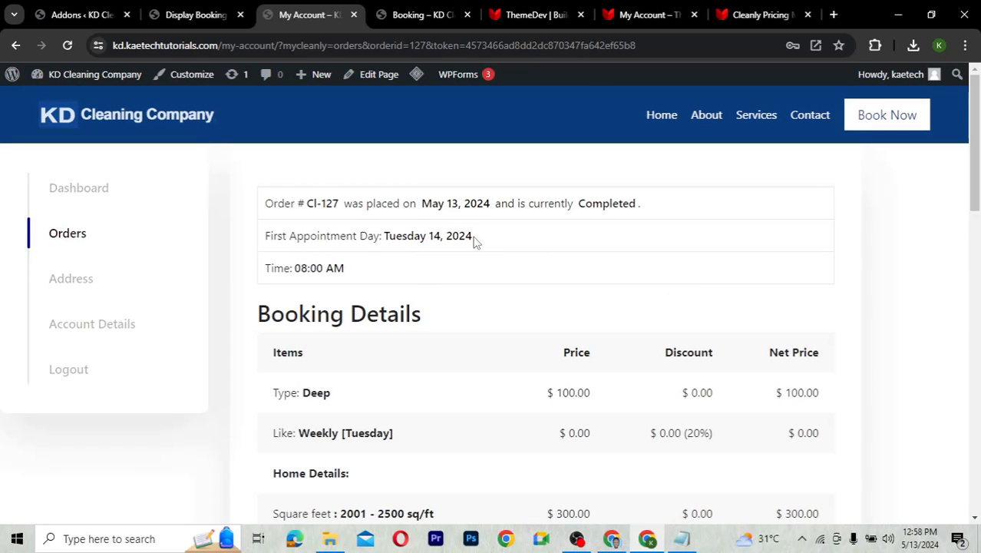
{"action": "triple_click", "coordinate": [387, 239]}
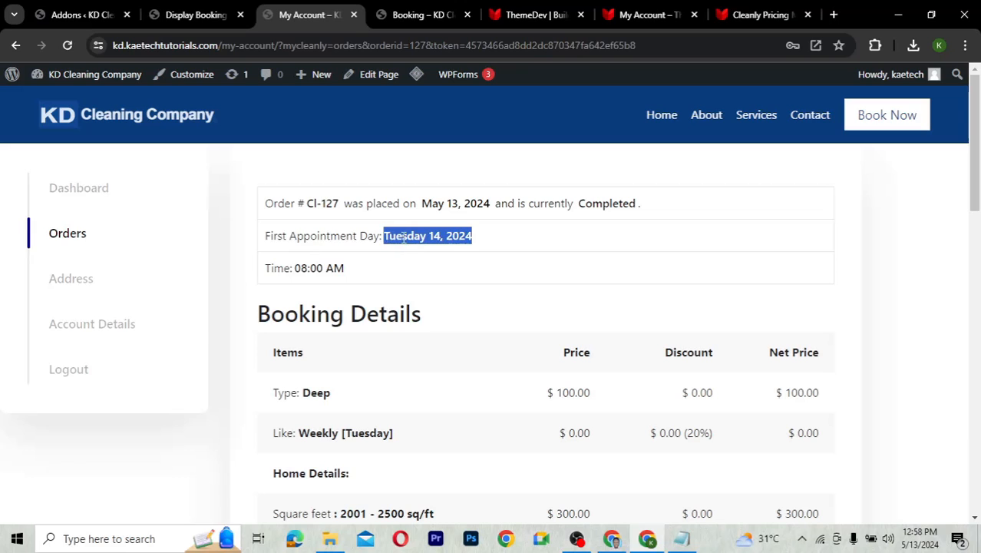
{"action": "left_click", "coordinate": [403, 238]}
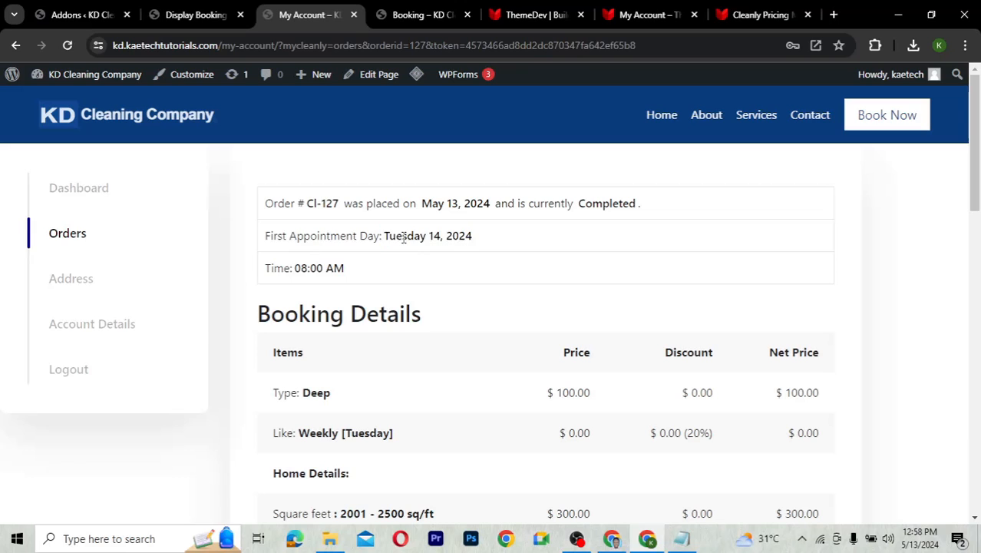
View the admin All Booking list showing CI-127 as Completed with a $645.78 total
{"action": "left_click", "coordinate": [191, 17]}
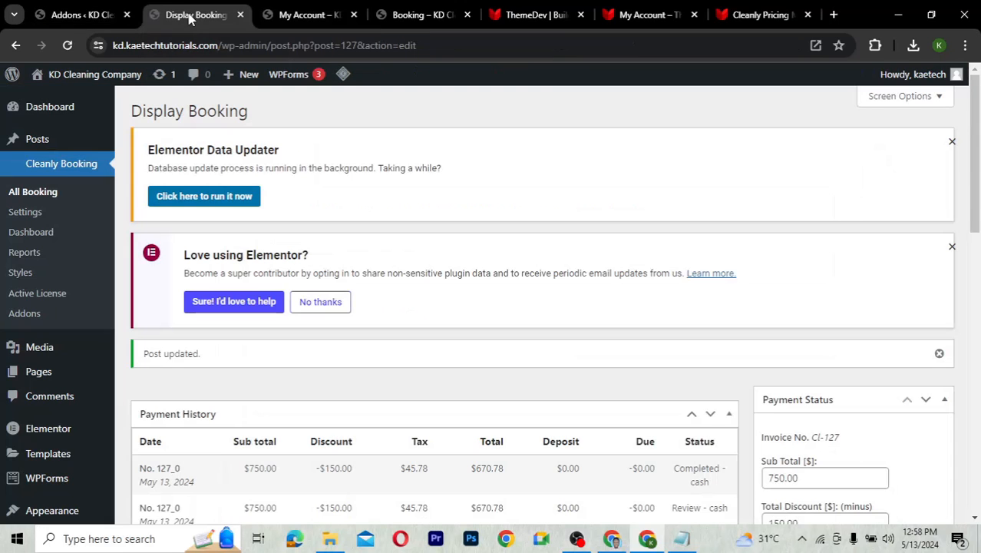
{"action": "left_click", "coordinate": [18, 193]}
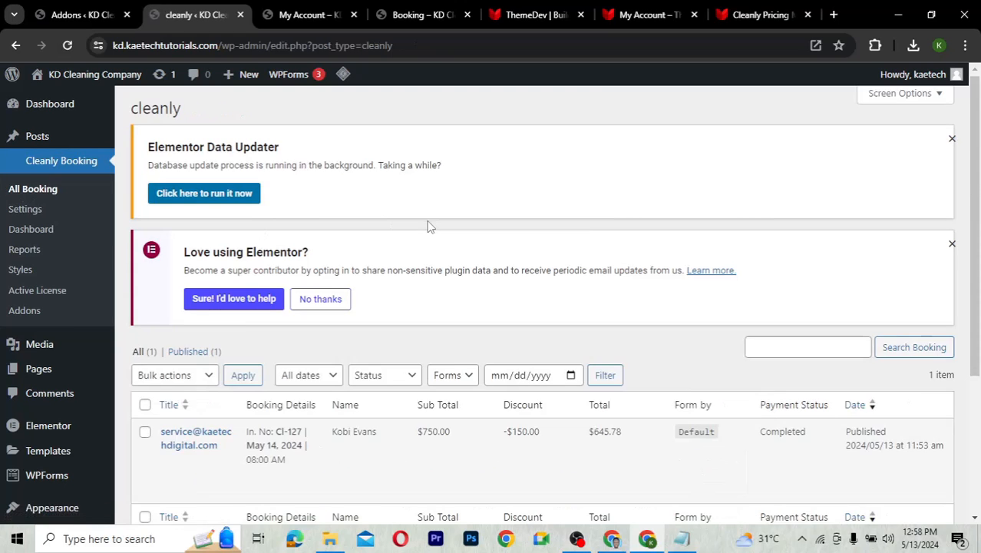
{"action": "scroll", "coordinate": [427, 224], "scroll_direction": "down", "scroll_amount": 2}
{"action": "scroll", "coordinate": [307, 269], "scroll_direction": "up", "scroll_amount": 2}
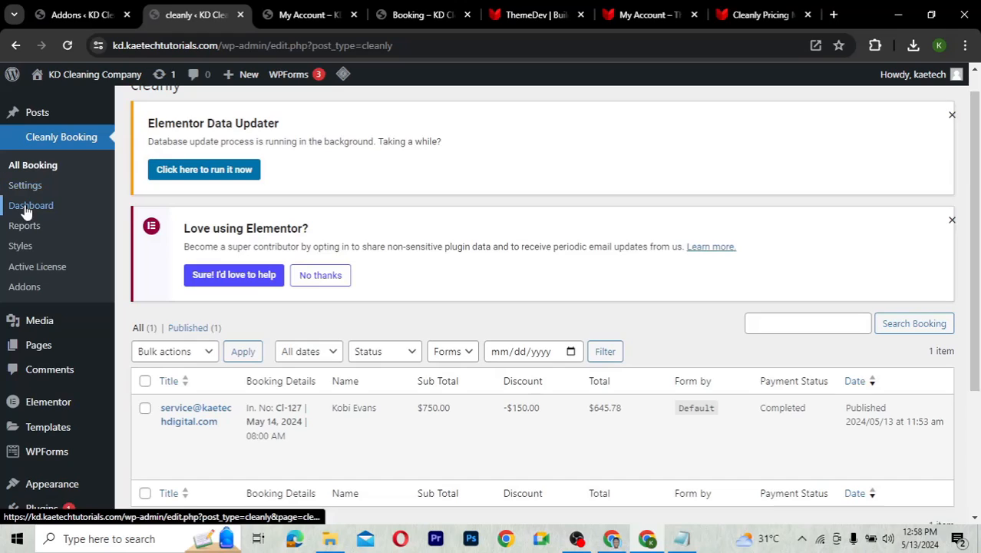
{"action": "left_click", "coordinate": [18, 205]}
Scroll through the dashboard's order reports chart, booking history, total and orders summaries
{"action": "scroll", "coordinate": [503, 351], "scroll_direction": "down", "scroll_amount": 3}
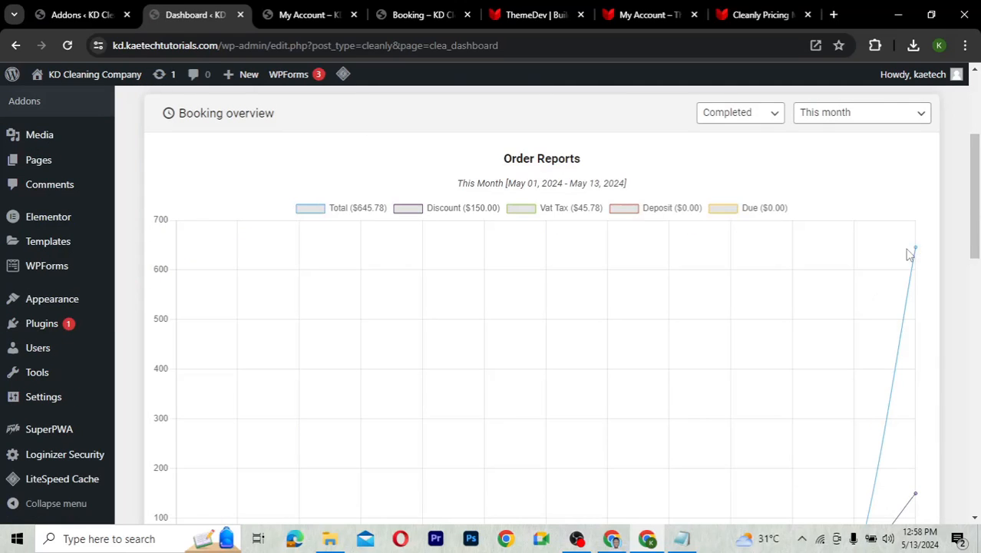
{"action": "scroll", "coordinate": [698, 318], "scroll_direction": "down", "scroll_amount": 3}
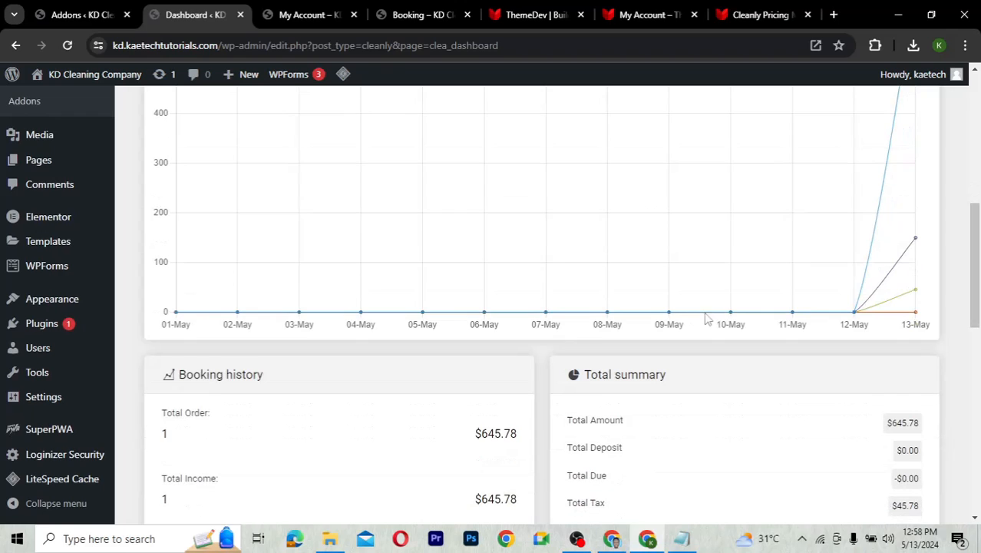
{"action": "scroll", "coordinate": [632, 364], "scroll_direction": "down", "scroll_amount": 3}
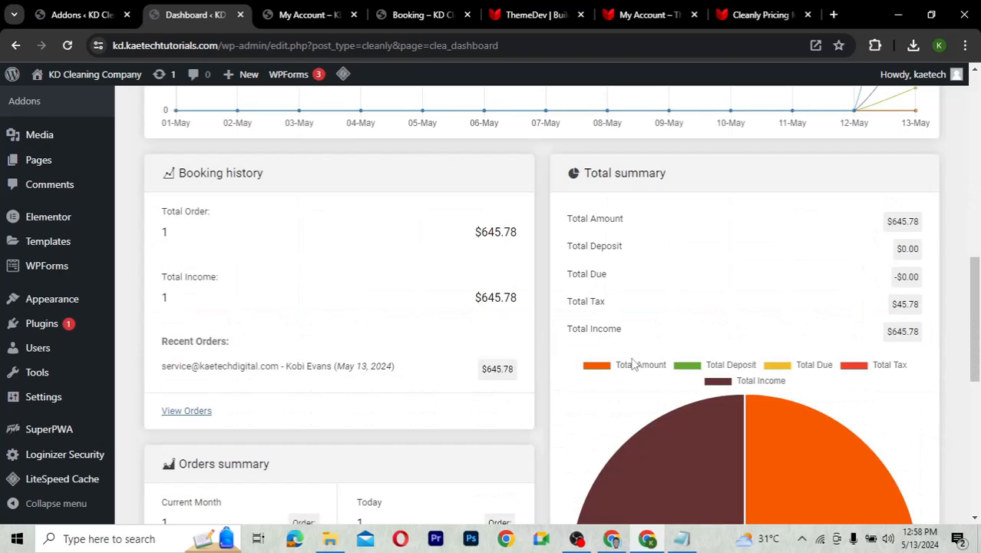
{"action": "scroll", "coordinate": [549, 415], "scroll_direction": "down", "scroll_amount": 5}
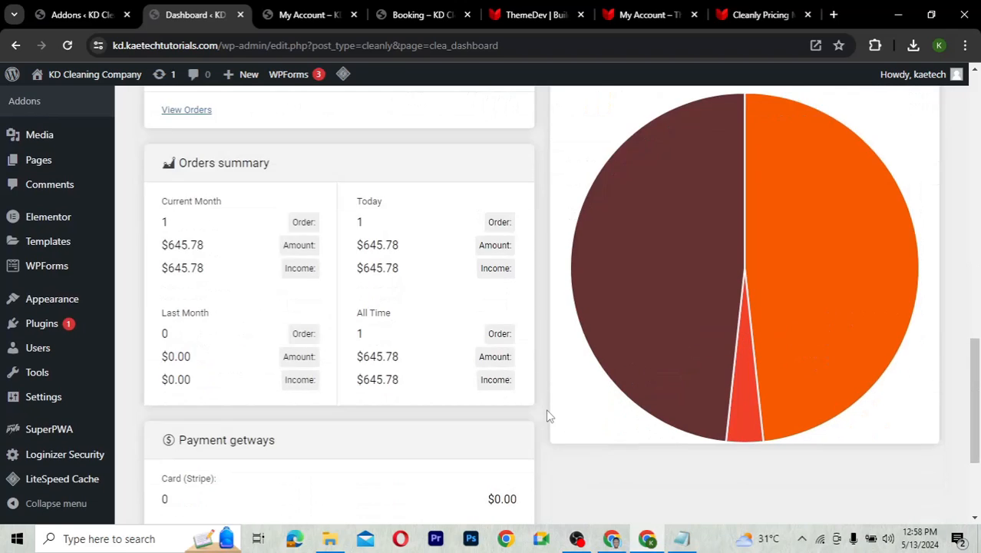
{"action": "scroll", "coordinate": [548, 415], "scroll_direction": "up", "scroll_amount": 5}
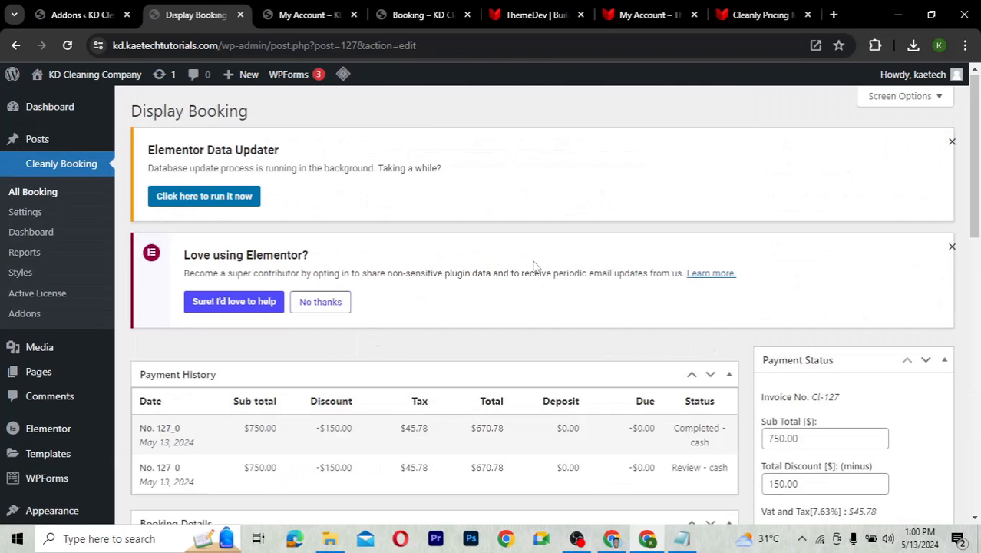
Return to the 'Booking – KD Cleaning' form page and scroll back to its top
{"action": "left_click", "coordinate": [412, 17]}
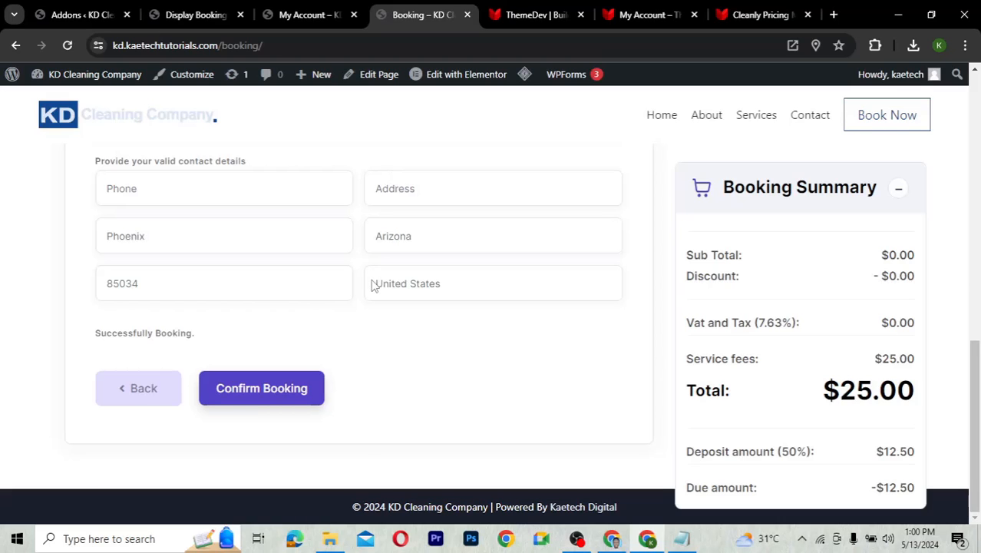
{"action": "scroll", "coordinate": [373, 284], "scroll_direction": "up", "scroll_amount": 2}
{"action": "scroll", "coordinate": [373, 284], "scroll_direction": "up", "scroll_amount": 10}
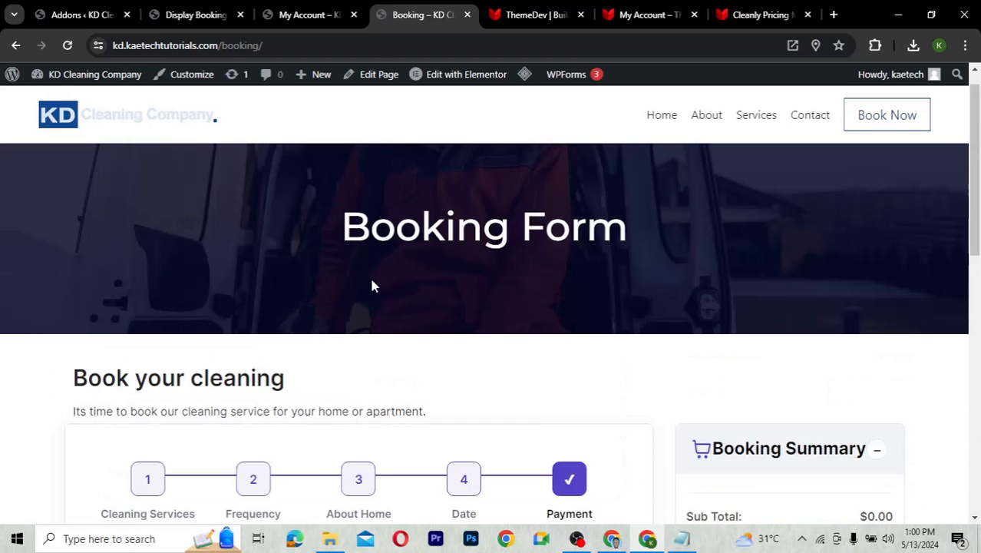